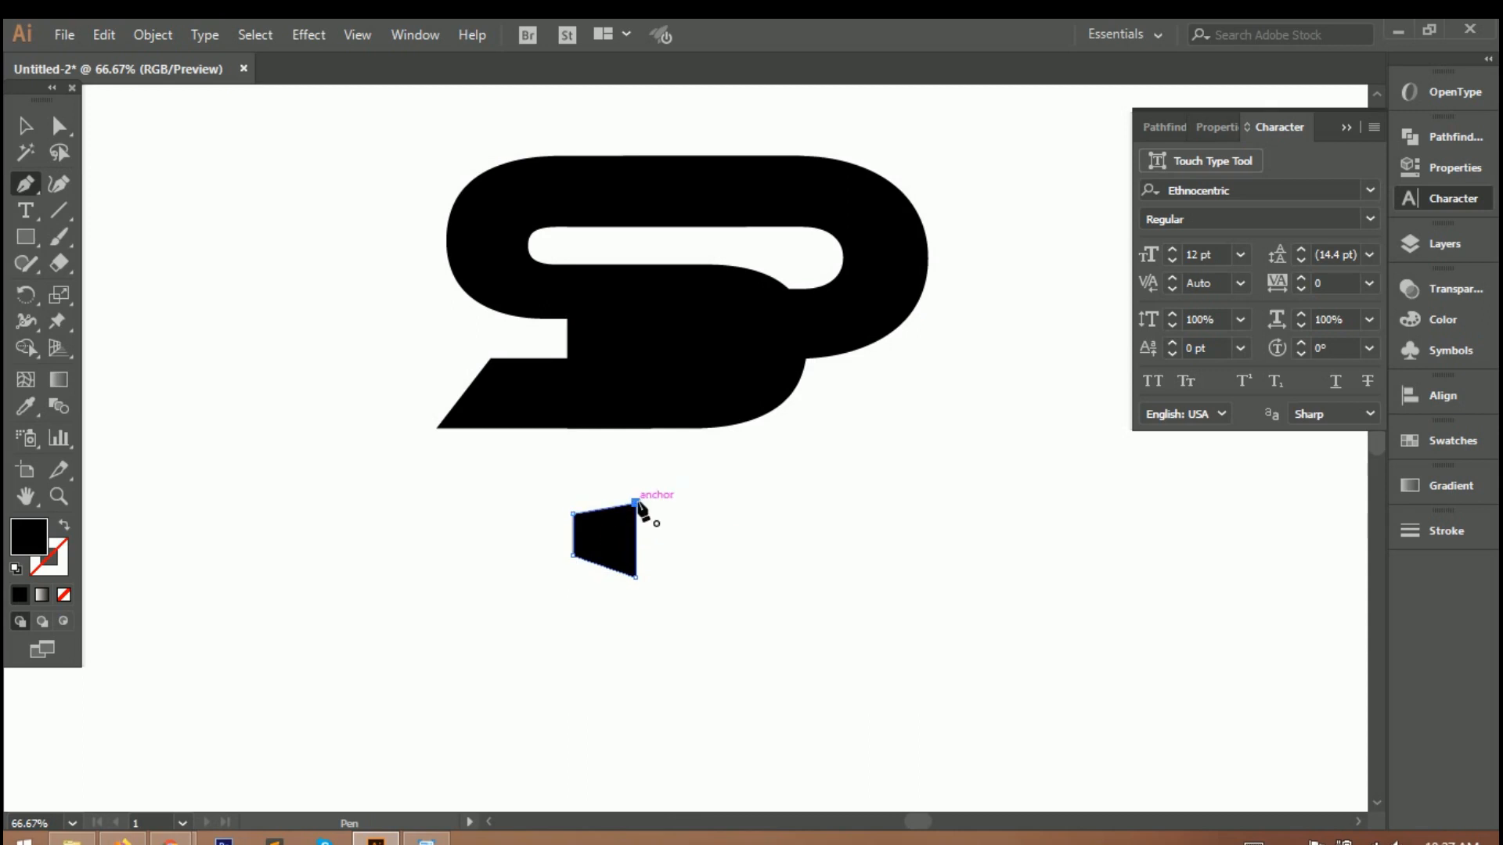
Step: Duplicate the trapezoid below the monogram and reflect the copy horizontally against the original to form a six-sided body
right_click(598, 546)
click(592, 544)
drag(592, 544, 679, 543)
right_click(635, 540)
mouse_move(710, 410)
click(900, 483)
key(Return)
click(722, 565)
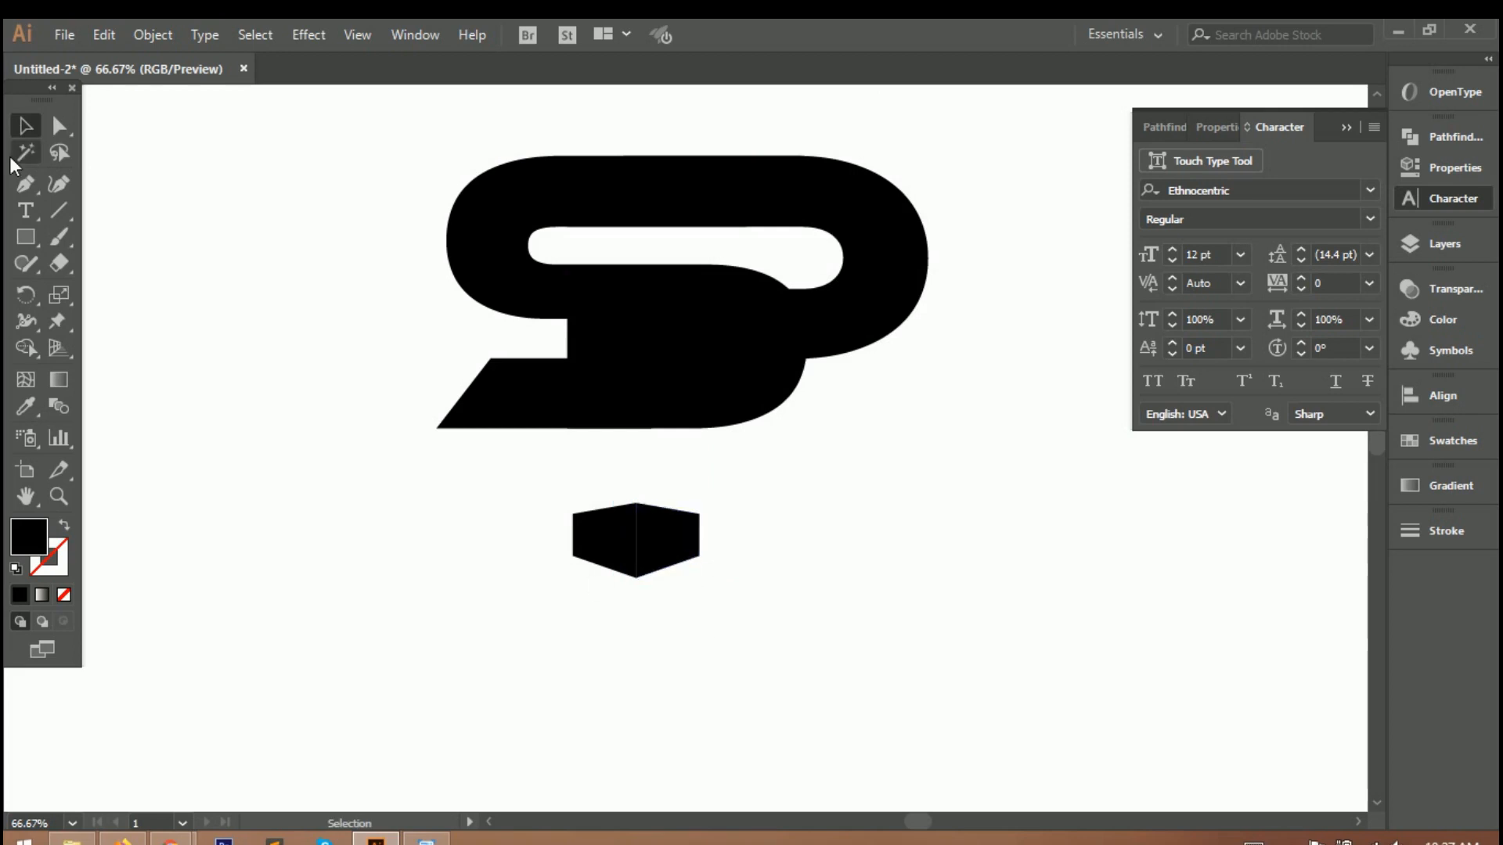
Step: Draw a small square knob with the Pen tool on the upper peak of the six-sided body
click(26, 184)
scroll(614, 512, up, 3)
drag(662, 500, 662, 475)
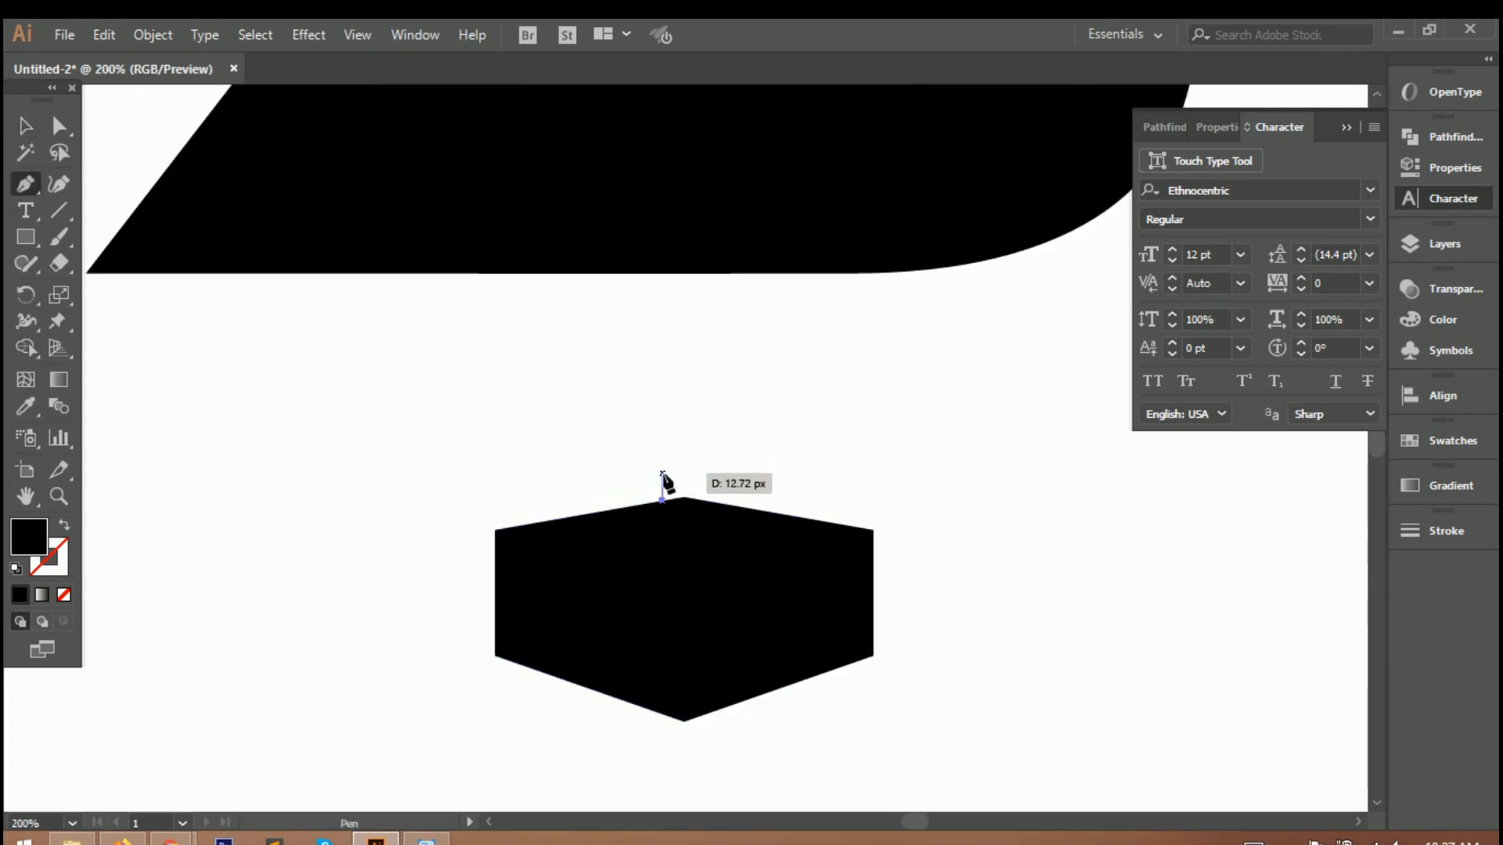
click(660, 459)
click(705, 459)
click(704, 501)
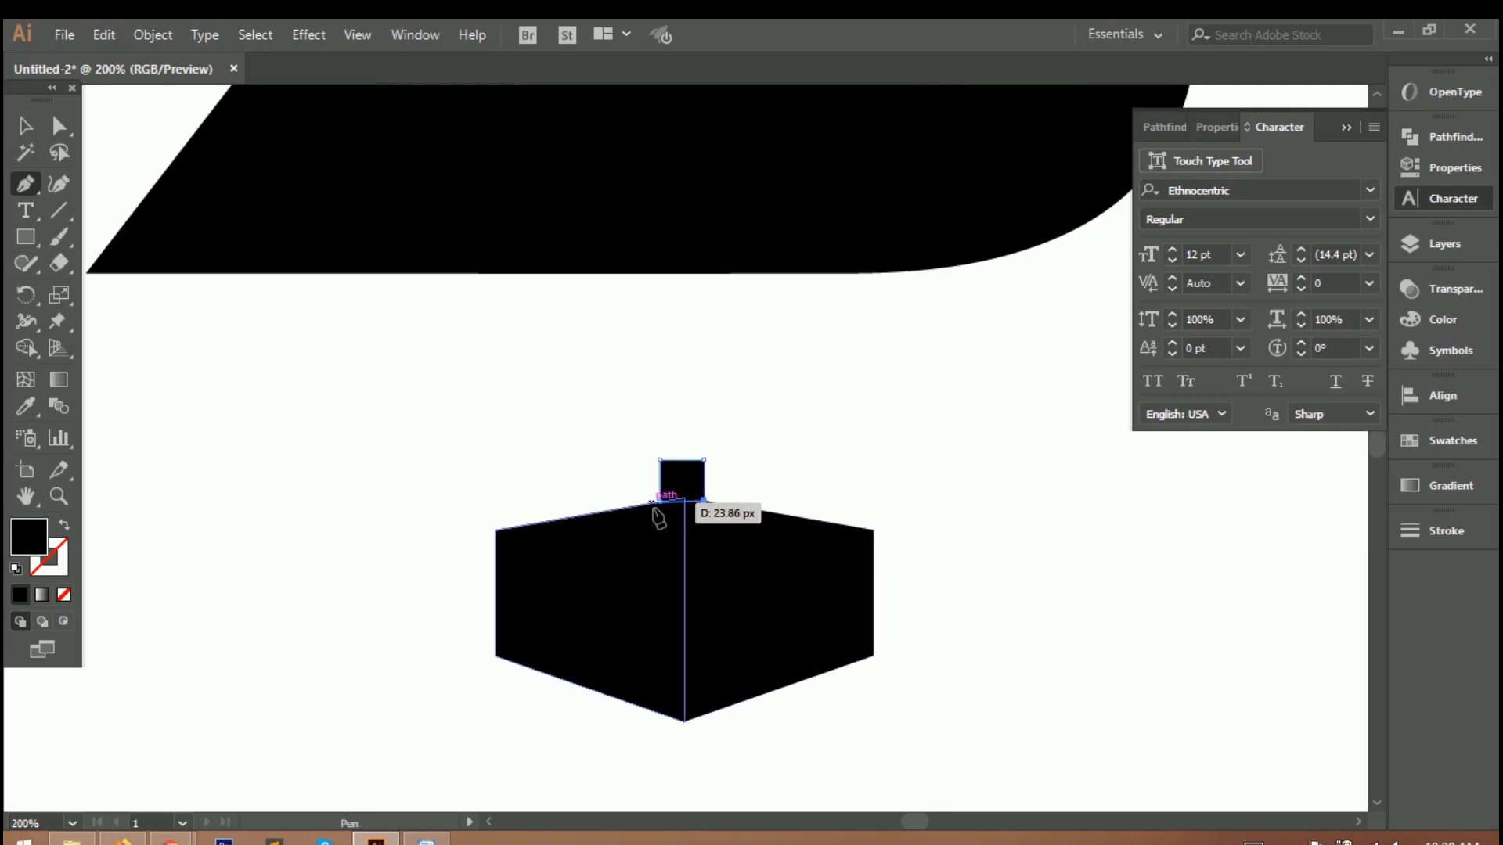
click(659, 500)
scroll(660, 501, down, 3)
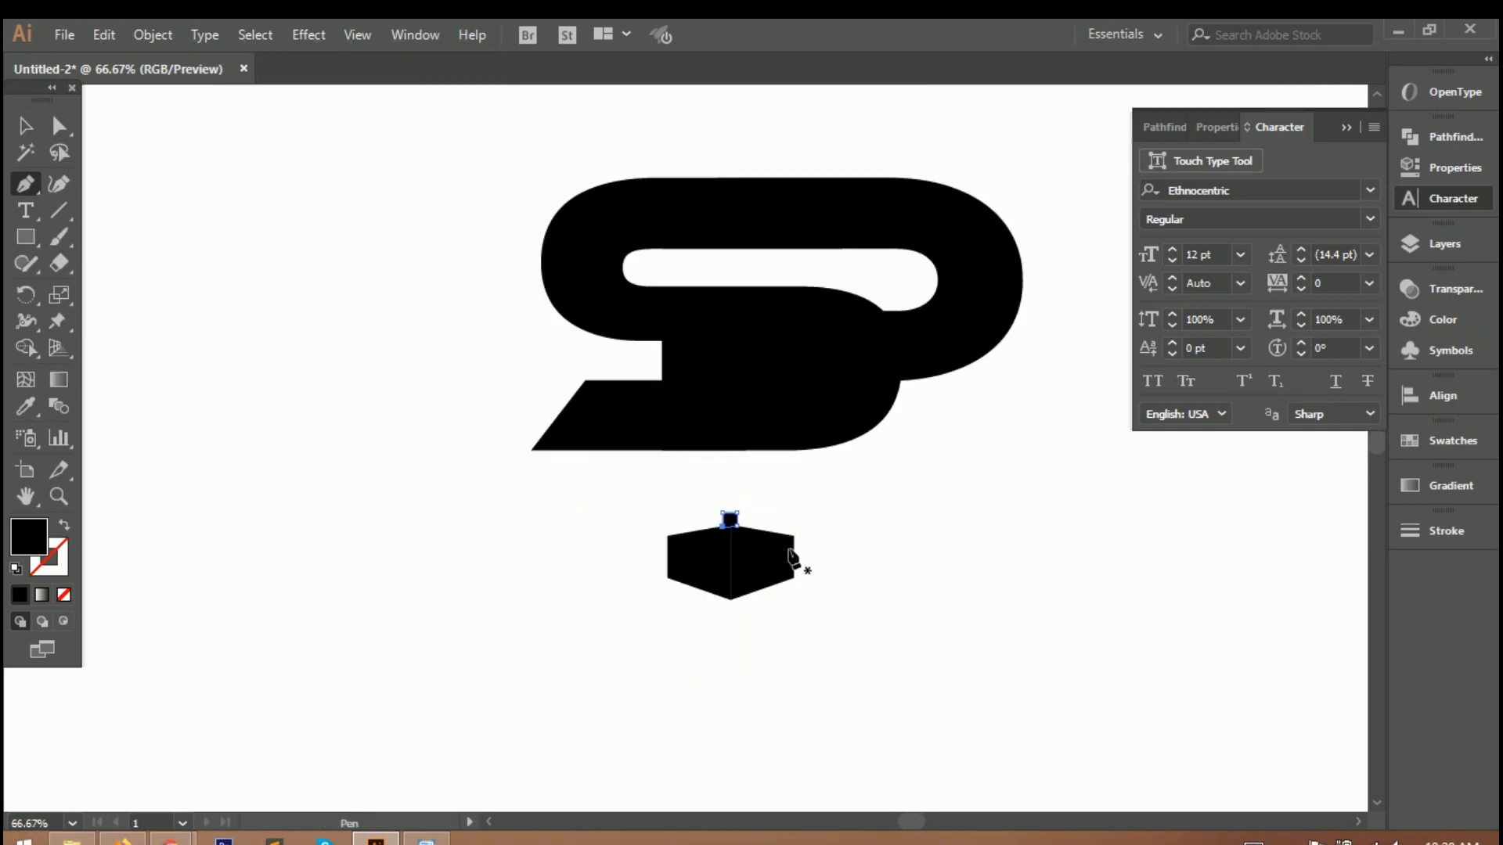
Step: Draw a narrow flared piece with the Pen tool against the right edge of the six-sided body
click(802, 525)
click(801, 600)
click(794, 578)
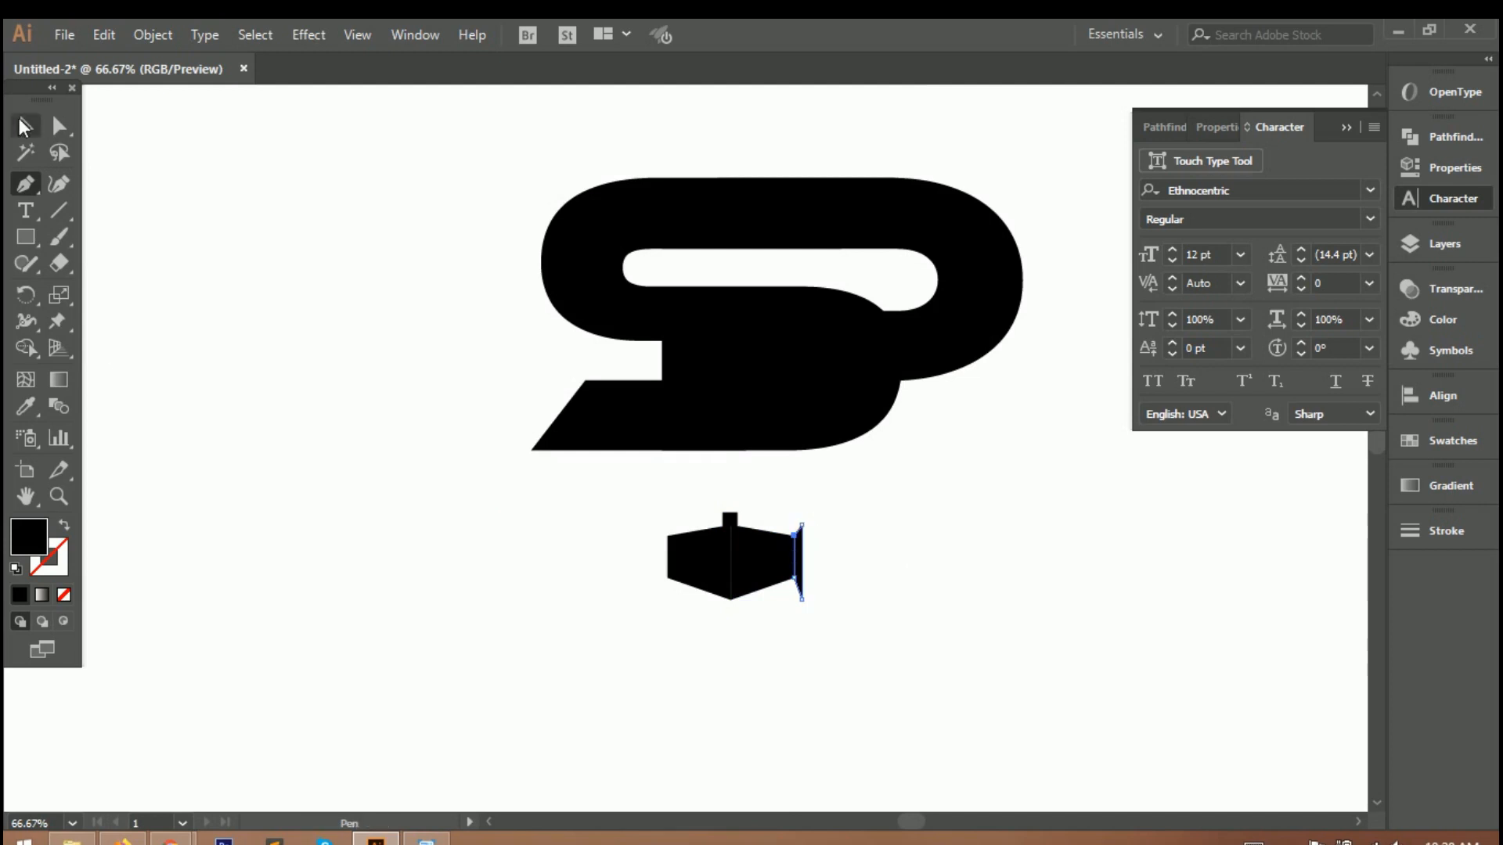
Step: Draw a thin vertical bar with the Pen tool along the outer edge of the flared piece
click(24, 186)
scroll(801, 526, up, 3)
click(801, 523)
click(821, 522)
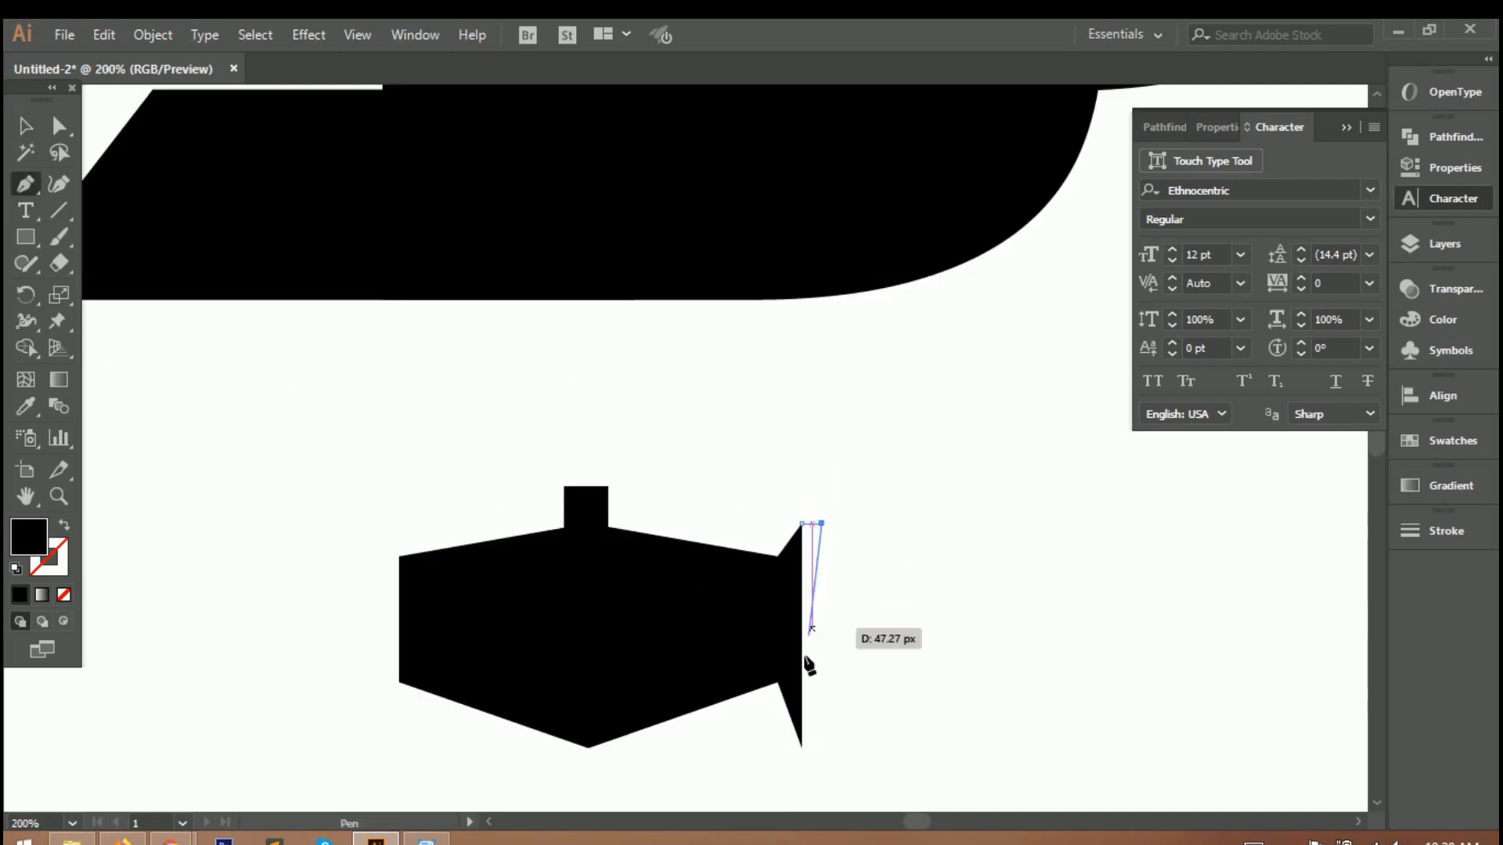
scroll(808, 665, down, 1)
click(821, 722)
click(801, 721)
click(801, 498)
scroll(829, 595, down, 3)
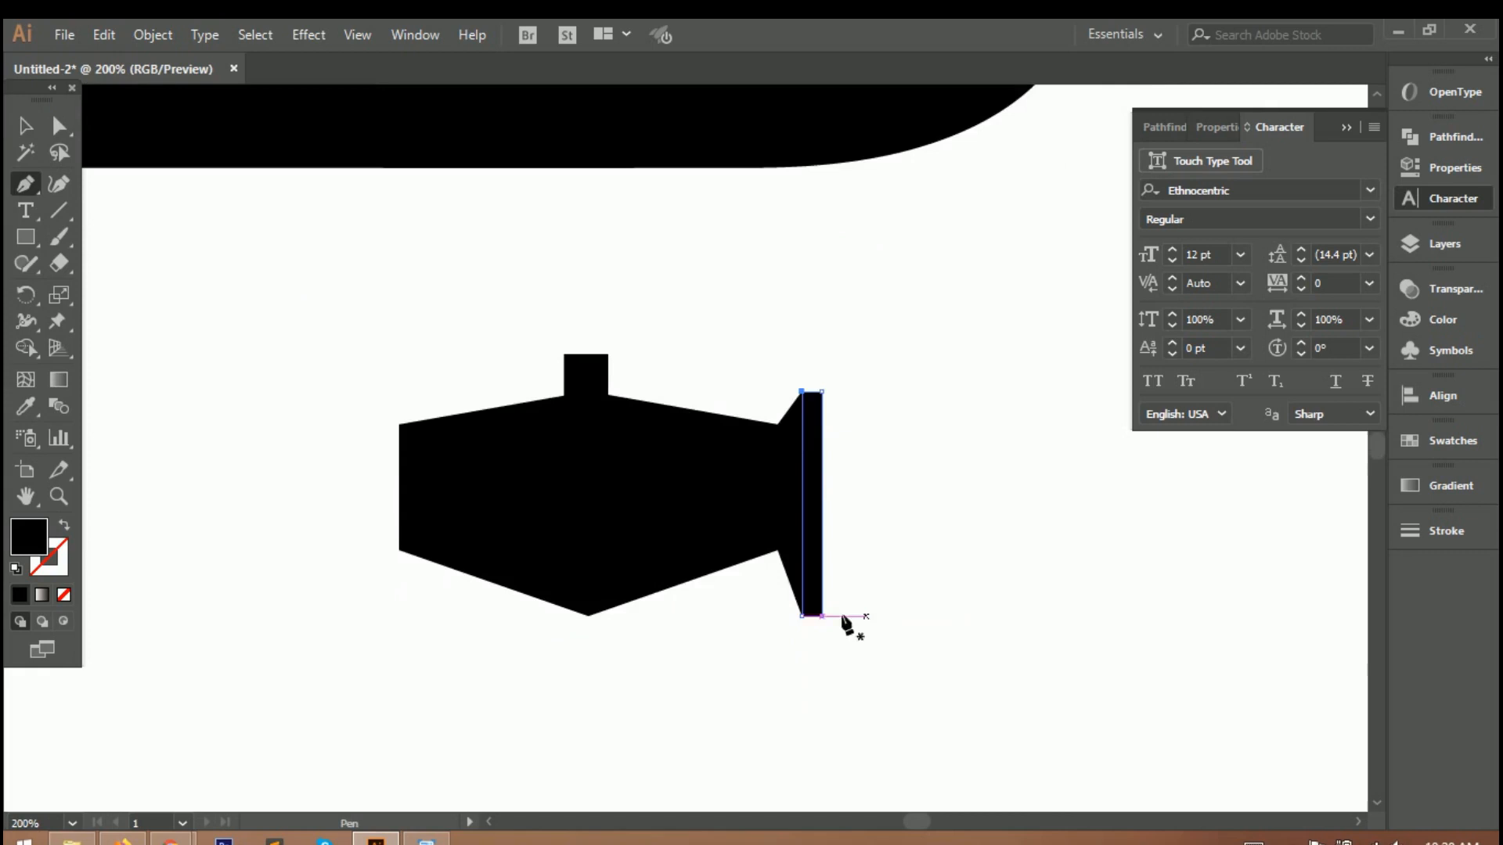
Step: Draw a tall vertical rectangle with the Pen tool centred beneath the six-sided body
scroll(688, 626, down, 2)
scroll(656, 611, down, 4)
click(611, 531)
scroll(611, 579, down, 7)
click(611, 606)
click(665, 606)
click(666, 347)
click(611, 347)
drag(613, 360, 671, 352)
key(ctrl+z)
key(v)
click(315, 410)
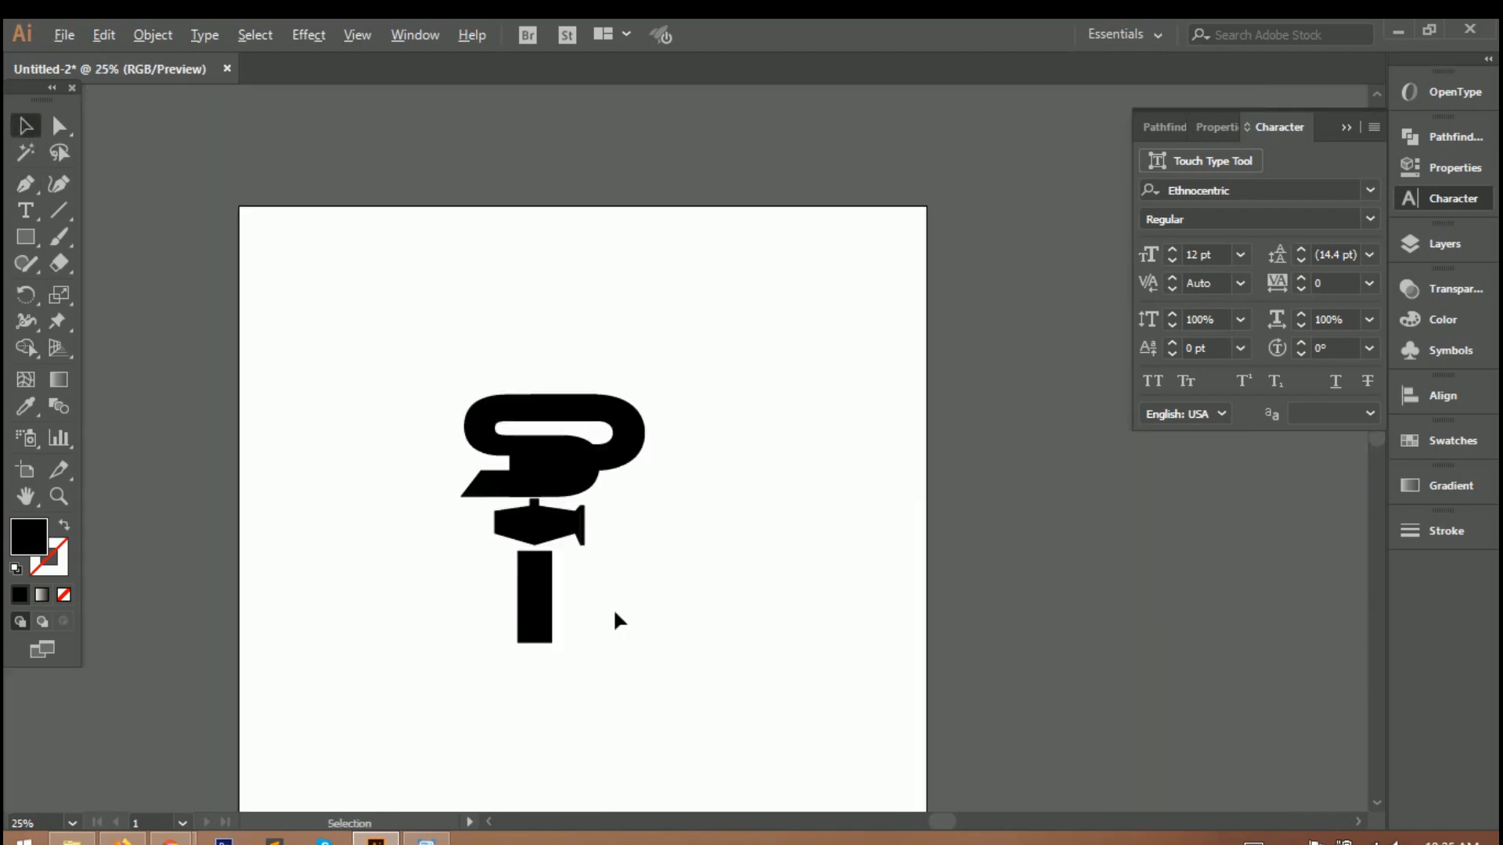
Step: Select the body pieces and the tall rectangle together and move them up onto the S and P letters
key(ctrl+plus)
drag(369, 460, 371, 458)
drag(335, 471, 623, 609)
drag(457, 627, 479, 403)
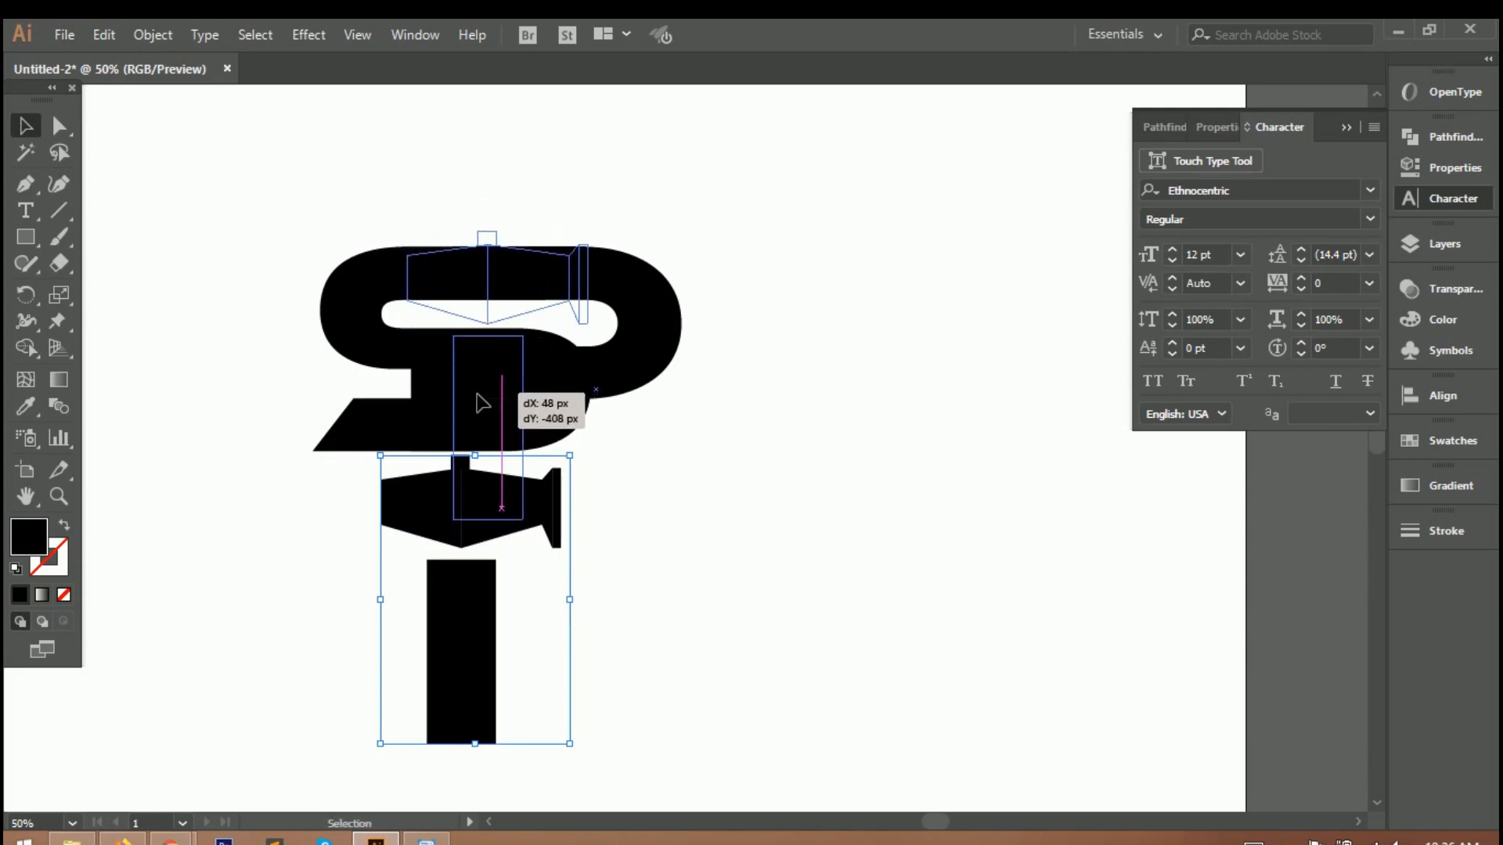
key(ctrl+shift+a)
scroll(494, 437, left, 3)
scroll(552, 423, up, 2)
scroll(606, 424, up, 2)
scroll(651, 445, down, 1)
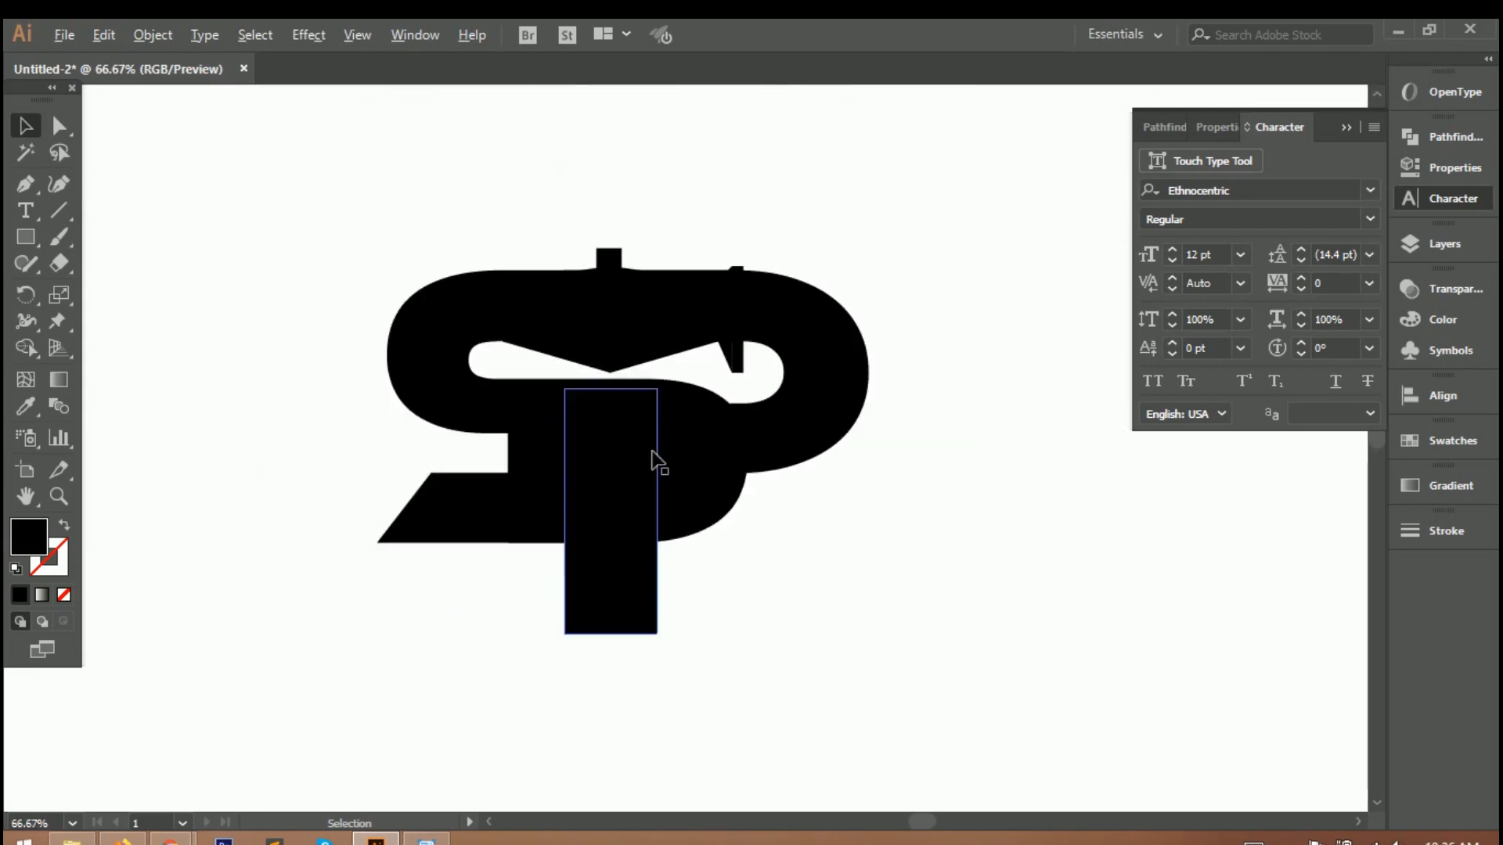
Step: Shrink the tall rectangle so it ends just below the bottom edge of the S
scroll(652, 445, up, 1)
click(597, 651)
drag(592, 727, 602, 664)
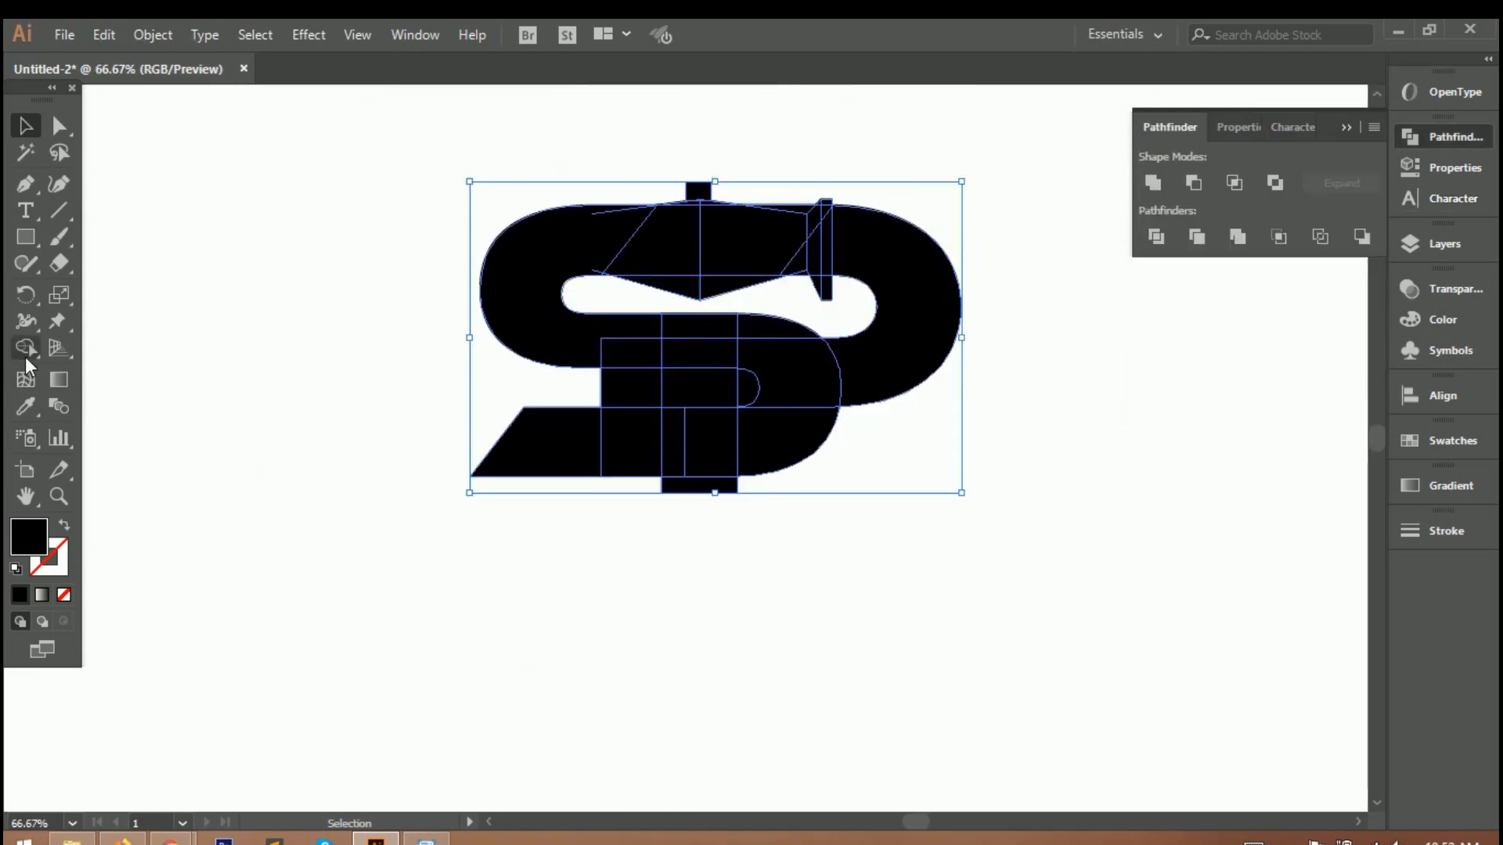
Step: Merge the body, knob and flange with the top of the S, and join the S's curve segments and lower-left stroke, using Shape Builder
click(25, 350)
scroll(805, 239, up, 3)
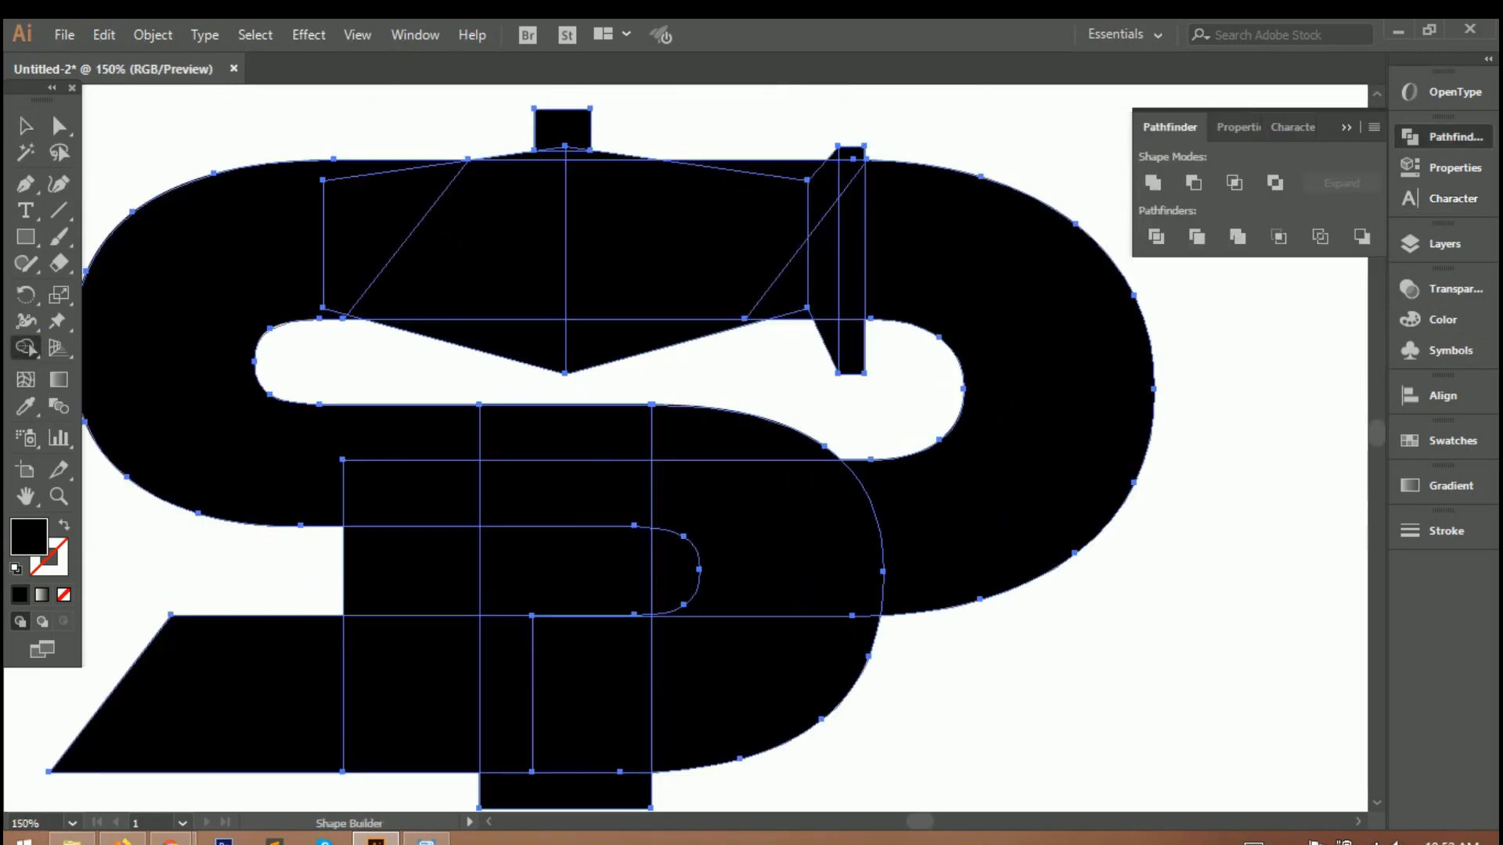
mouse_move(571, 157)
mouse_down()
mouse_move(758, 180)
mouse_move(847, 154)
mouse_move(871, 167)
mouse_move(584, 177)
mouse_move(776, 177)
mouse_move(849, 154)
mouse_move(846, 341)
mouse_move(830, 288)
mouse_move(625, 342)
mouse_move(465, 273)
mouse_up()
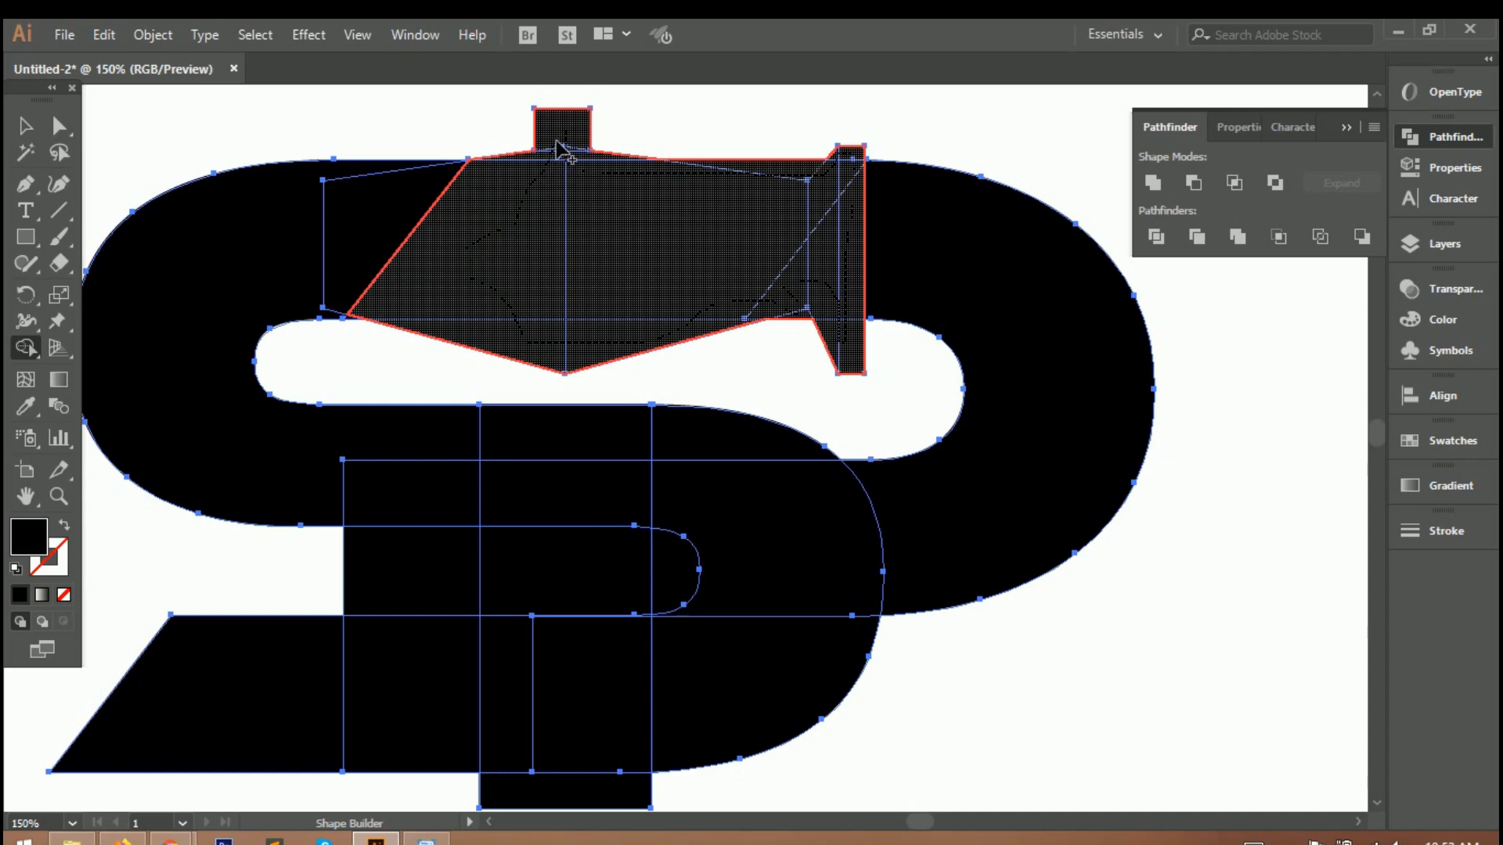
mouse_move(557, 143)
mouse_down()
mouse_move(421, 184)
mouse_move(314, 174)
mouse_up()
drag(279, 424, 429, 473)
mouse_move(694, 433)
mouse_down()
mouse_move(763, 572)
mouse_move(701, 669)
mouse_up()
scroll(700, 669, down, 2)
drag(545, 694, 505, 626)
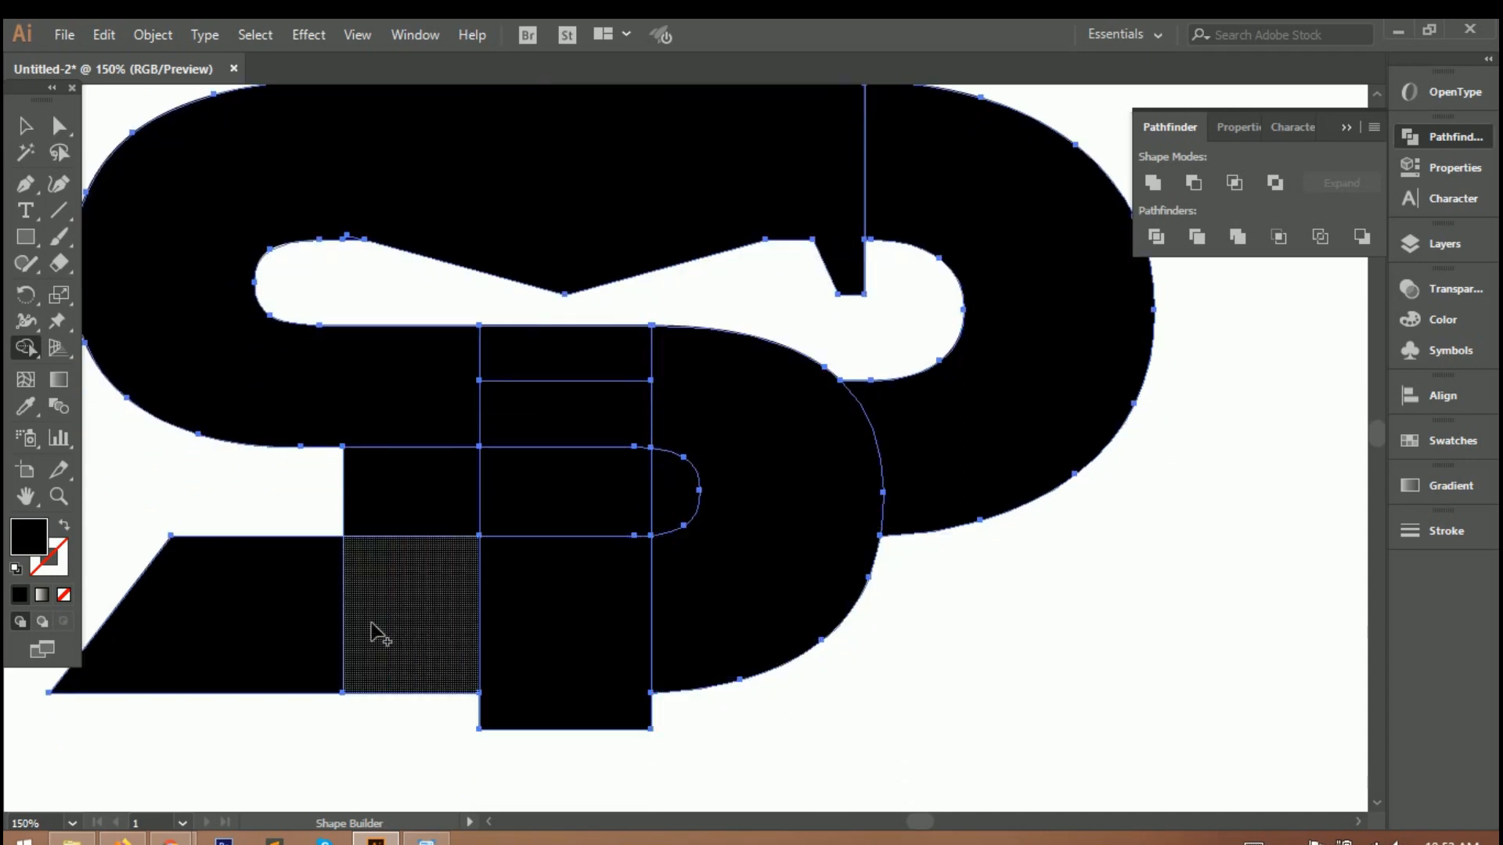
drag(372, 624, 299, 624)
scroll(992, 372, up, 3)
click(26, 126)
click(369, 576)
click(439, 578)
scroll(449, 566, down, 2)
click(255, 399)
drag(205, 341, 777, 699)
click(945, 485)
click(470, 575)
click(377, 734)
drag(459, 572, 424, 570)
key(ctrl+z)
Step: Delete the leftover pieces that fill the gap between the S's middle and lower strokes
right_click(486, 558)
click(554, 388)
click(378, 573)
key(Delete)
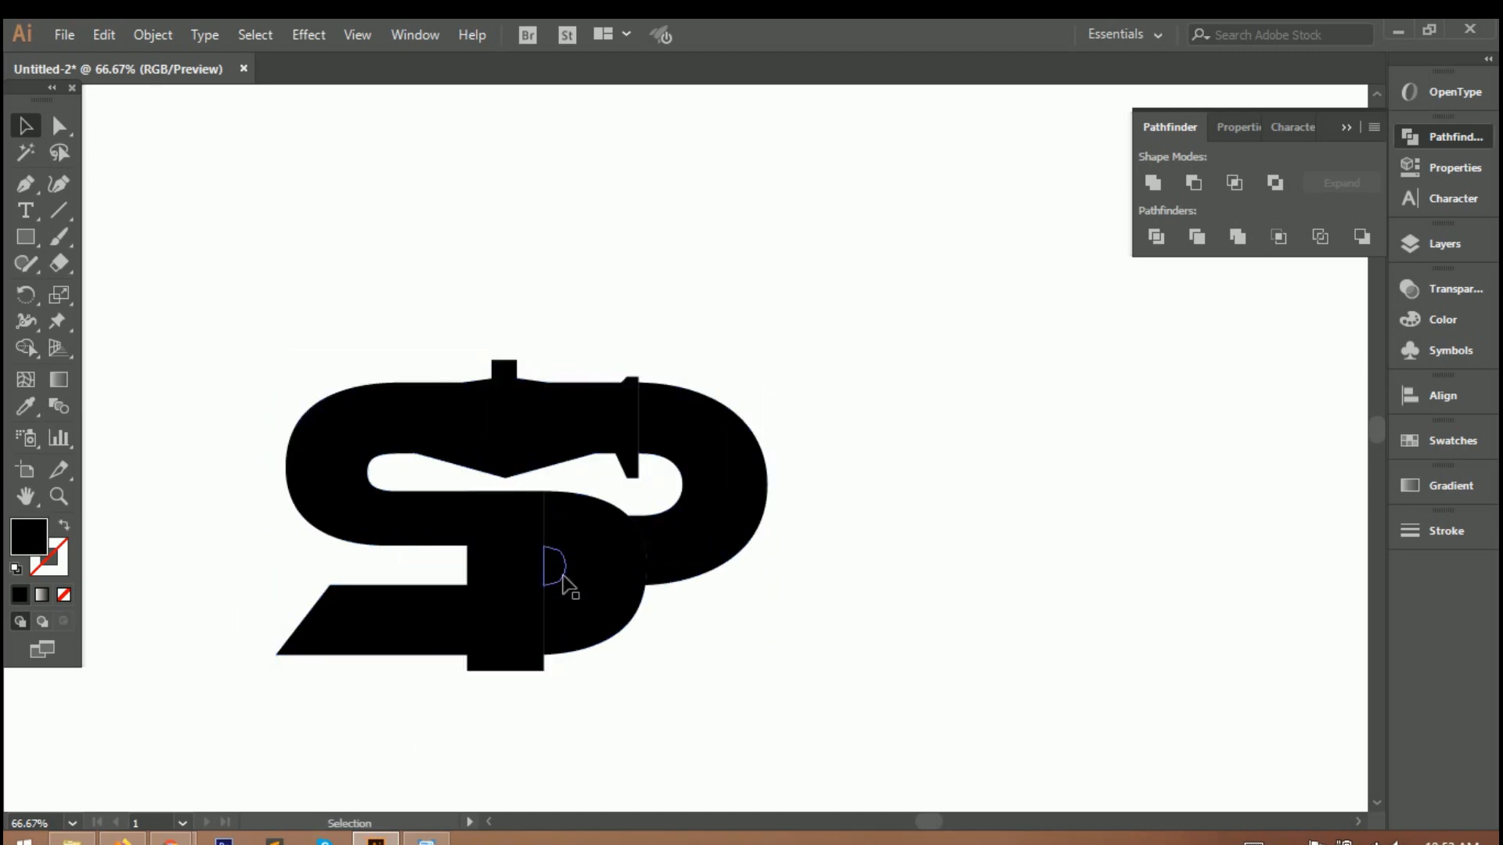
key(Delete)
Step: Move the small triangular sliver beside the flange across the gap to fill the chipped corner of the P
scroll(607, 614, up, 2)
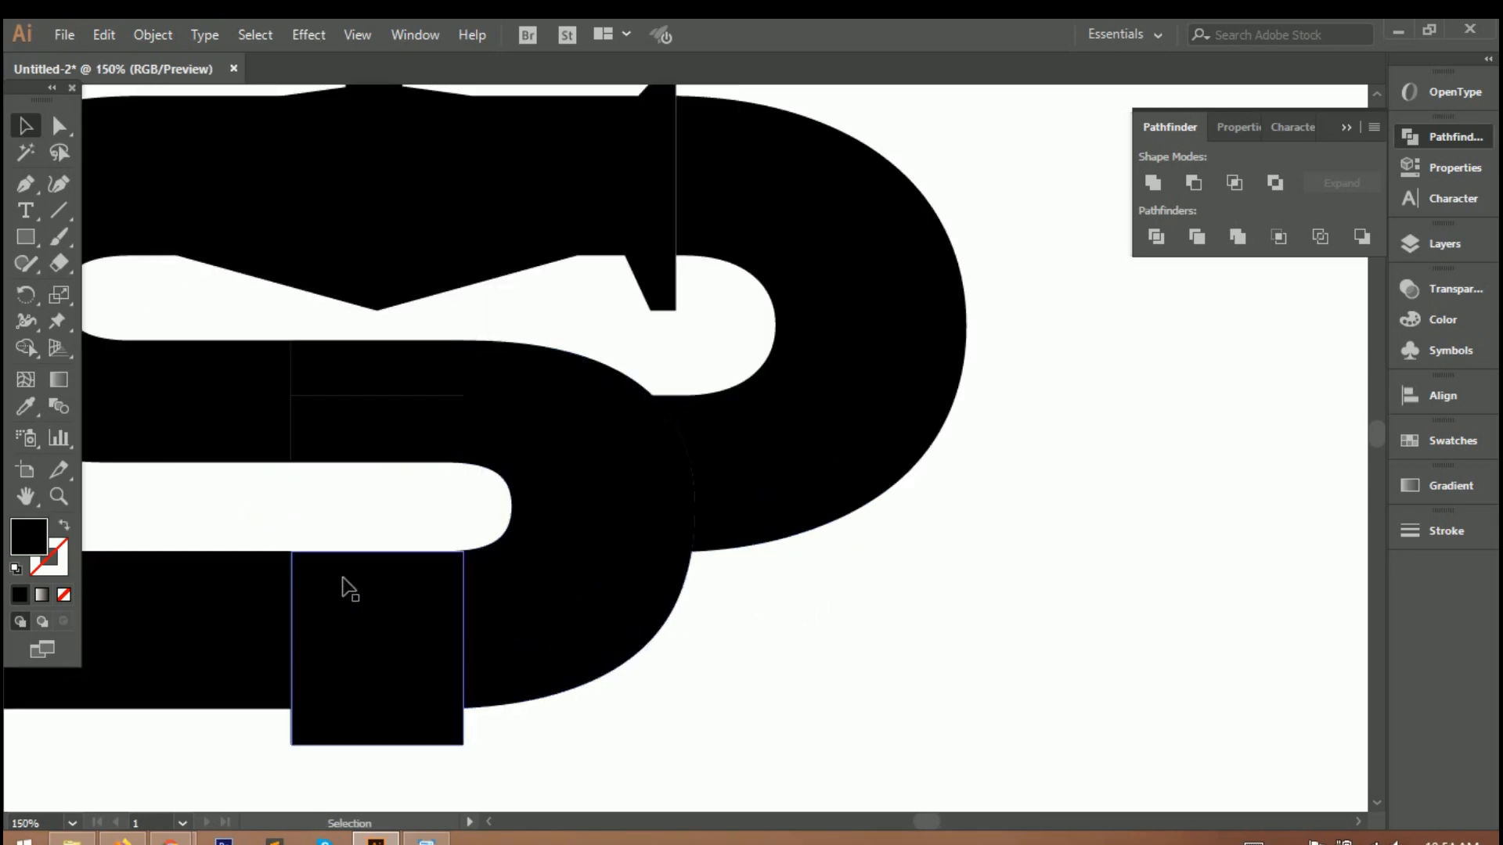
scroll(342, 577, down, 2)
scroll(268, 567, left, 5)
scroll(689, 399, up, 11)
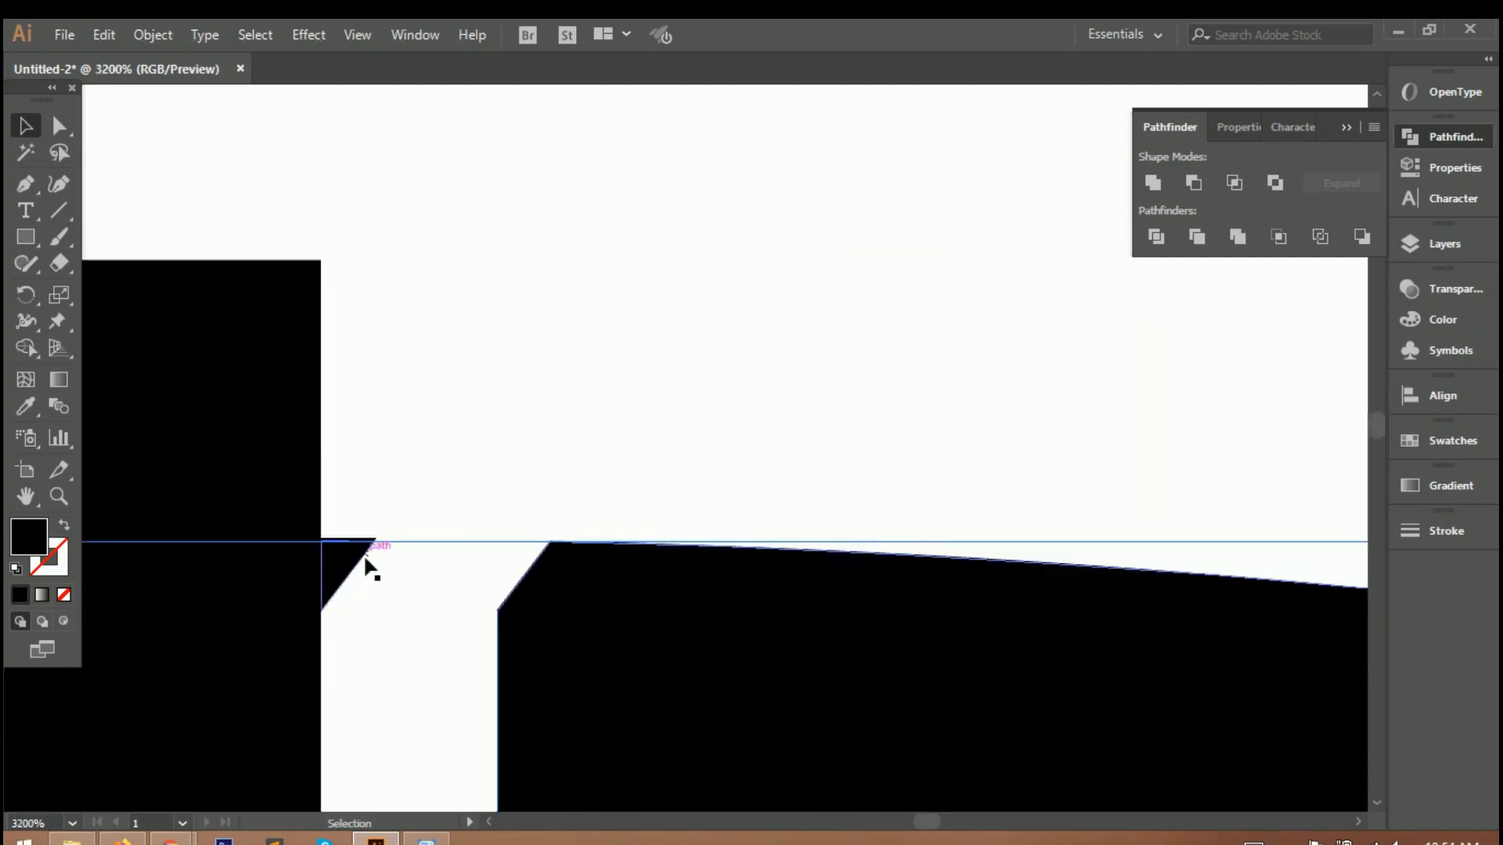
click(368, 563)
drag(368, 563, 544, 565)
key(ctrl+0)
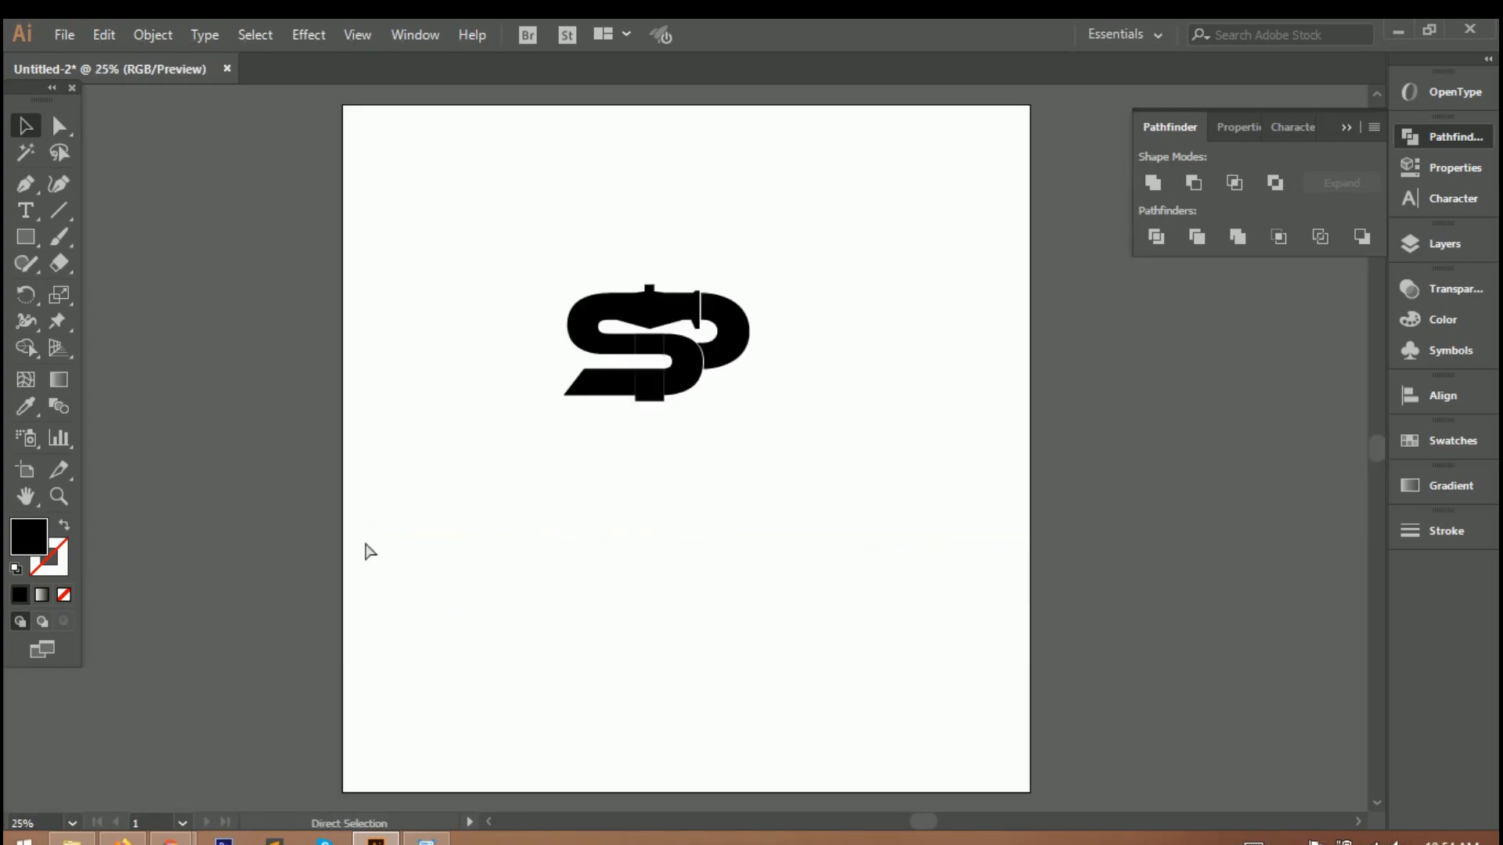
Step: Merge the S's upper part, middle stroke and lower curve into one shape with Shape Builder, leaving the lower rectangle separate
drag(502, 232, 871, 467)
scroll(687, 389, up, 5)
scroll(486, 308, down, 2)
scroll(446, 295, up, 1)
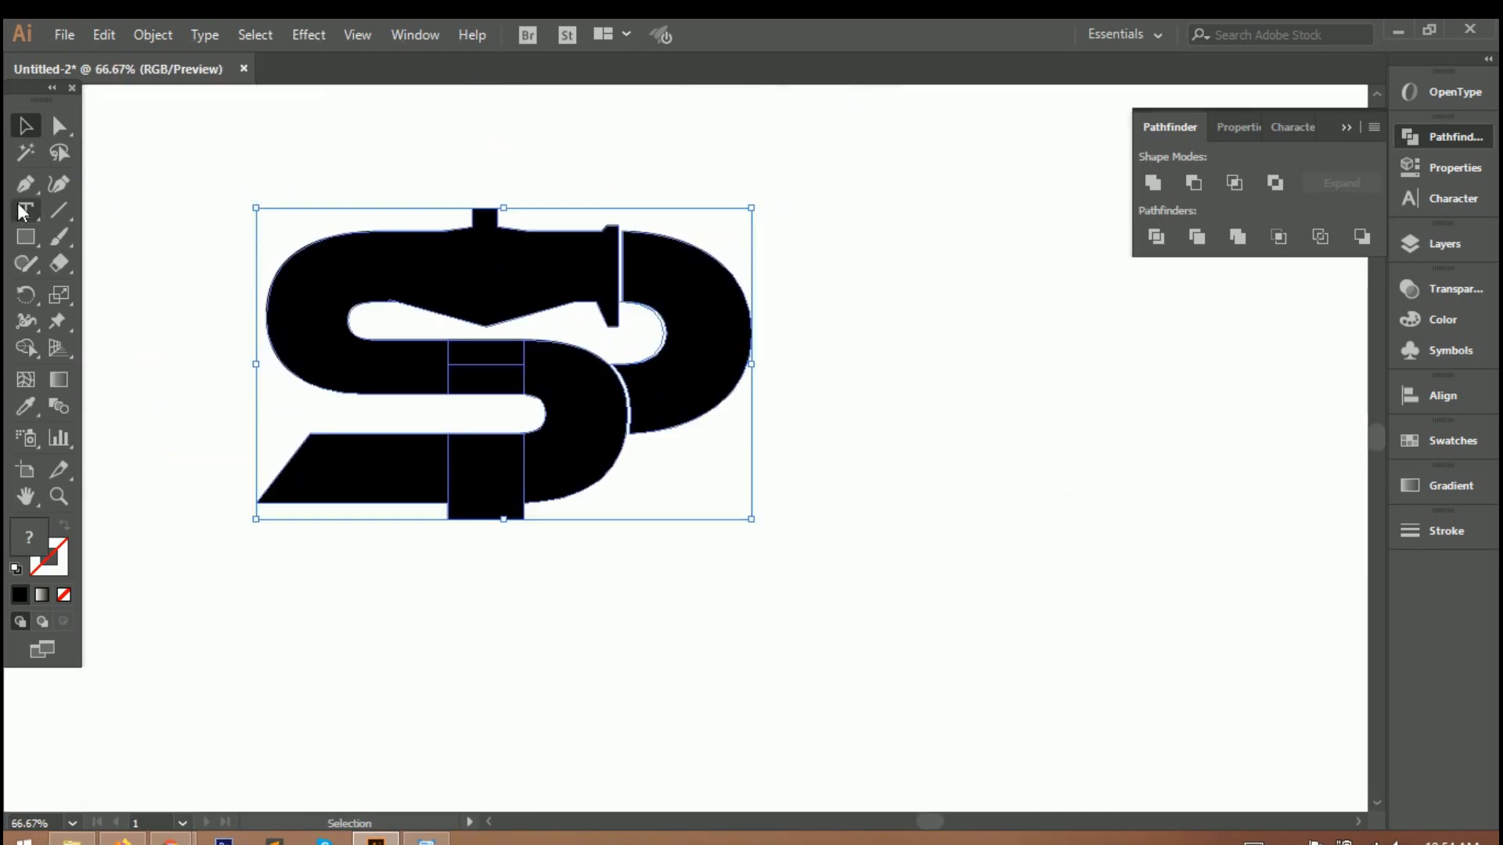
click(25, 347)
mouse_move(433, 270)
mouse_down()
mouse_move(403, 375)
mouse_move(584, 439)
mouse_move(548, 462)
mouse_up()
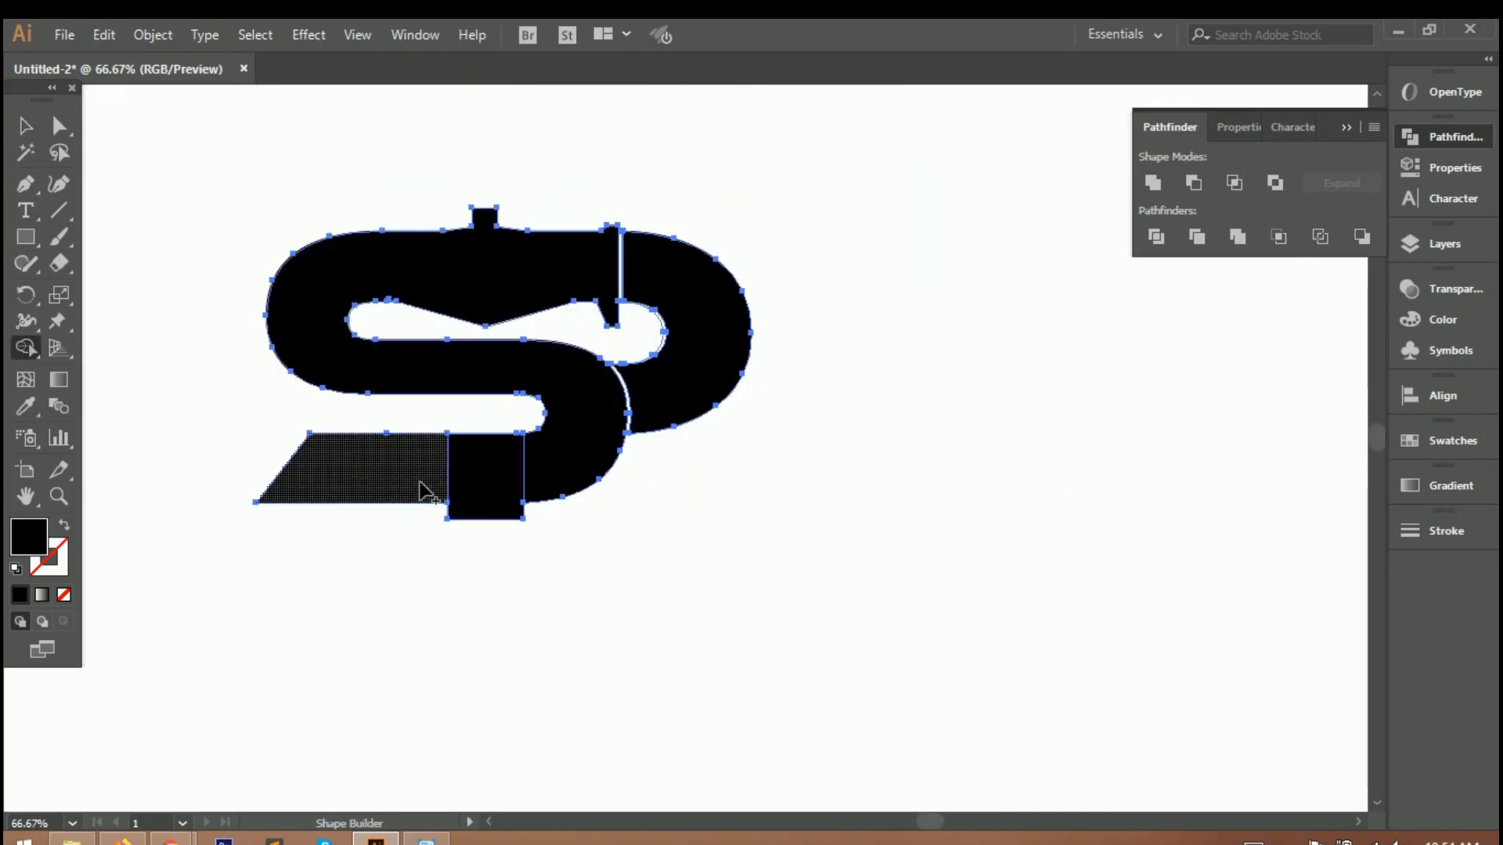
click(32, 129)
click(734, 588)
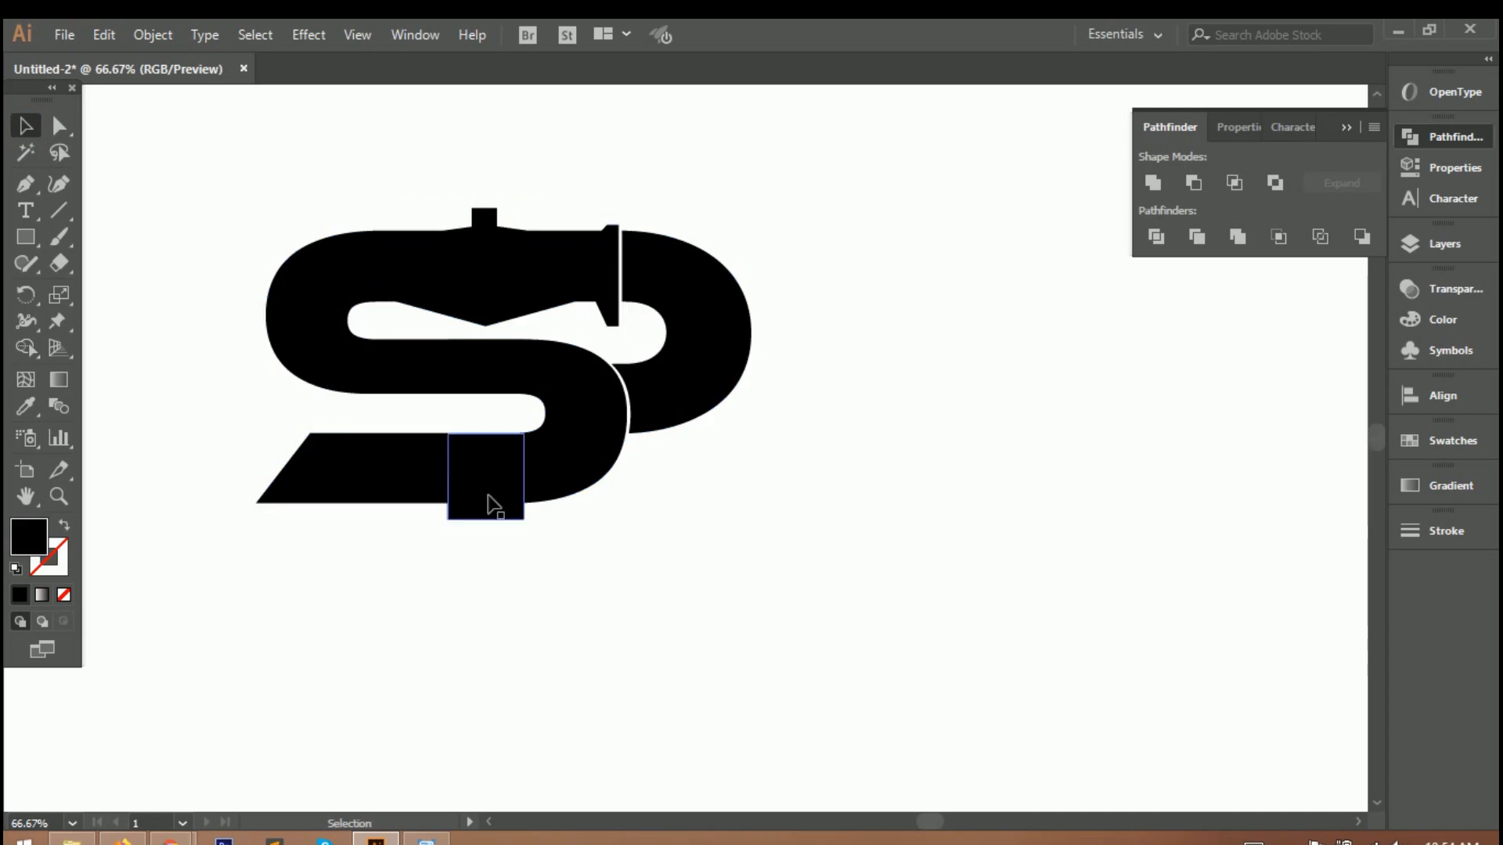
Step: Extend the lower rectangle up to just below the S's middle stroke and enlarge the whole monogram proportionally
drag(490, 442, 490, 409)
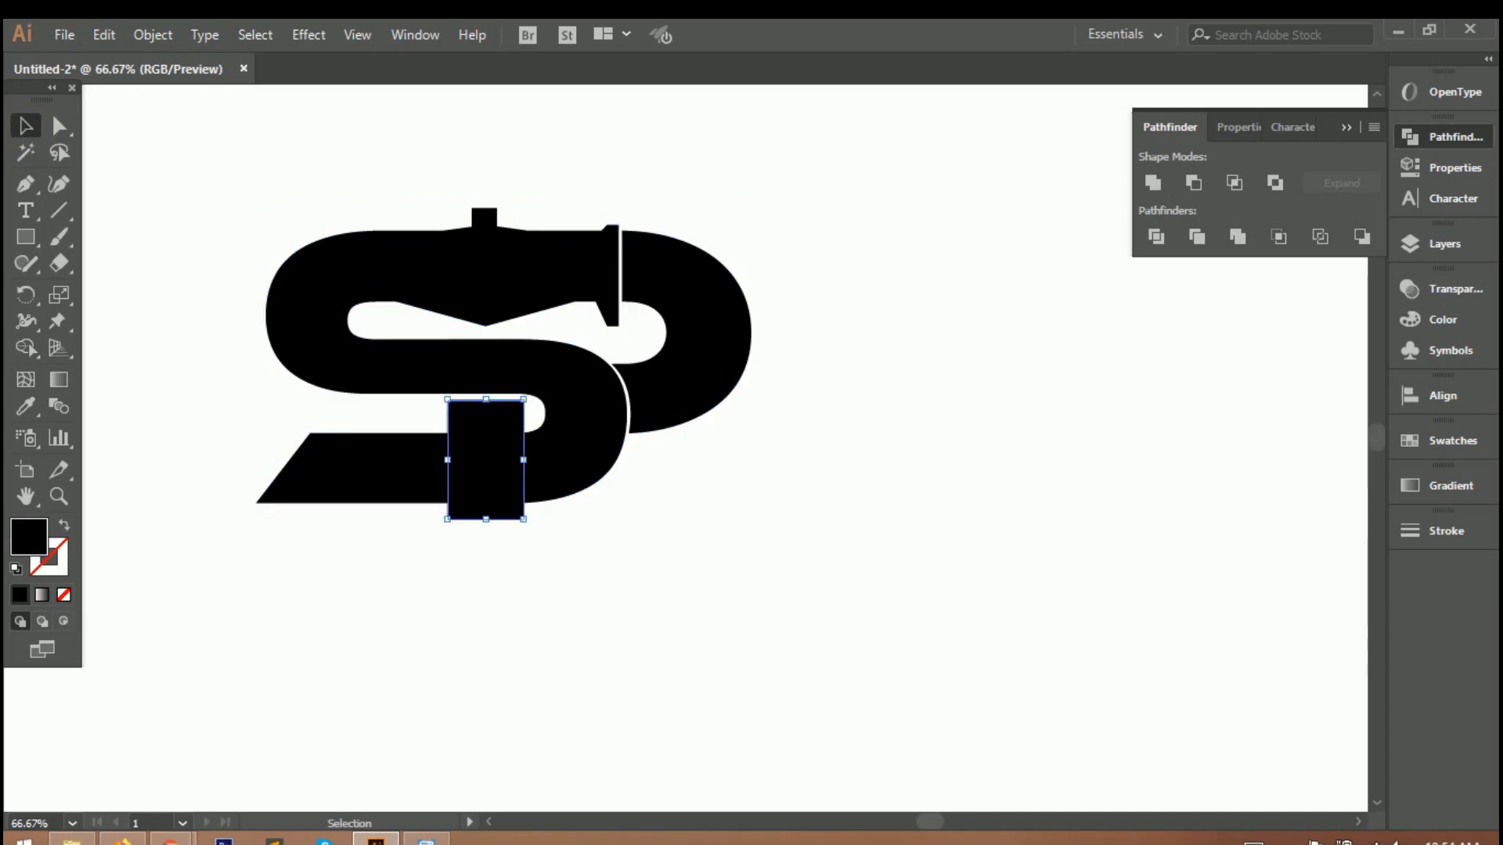
key(ctrl+0)
drag(493, 249, 782, 438)
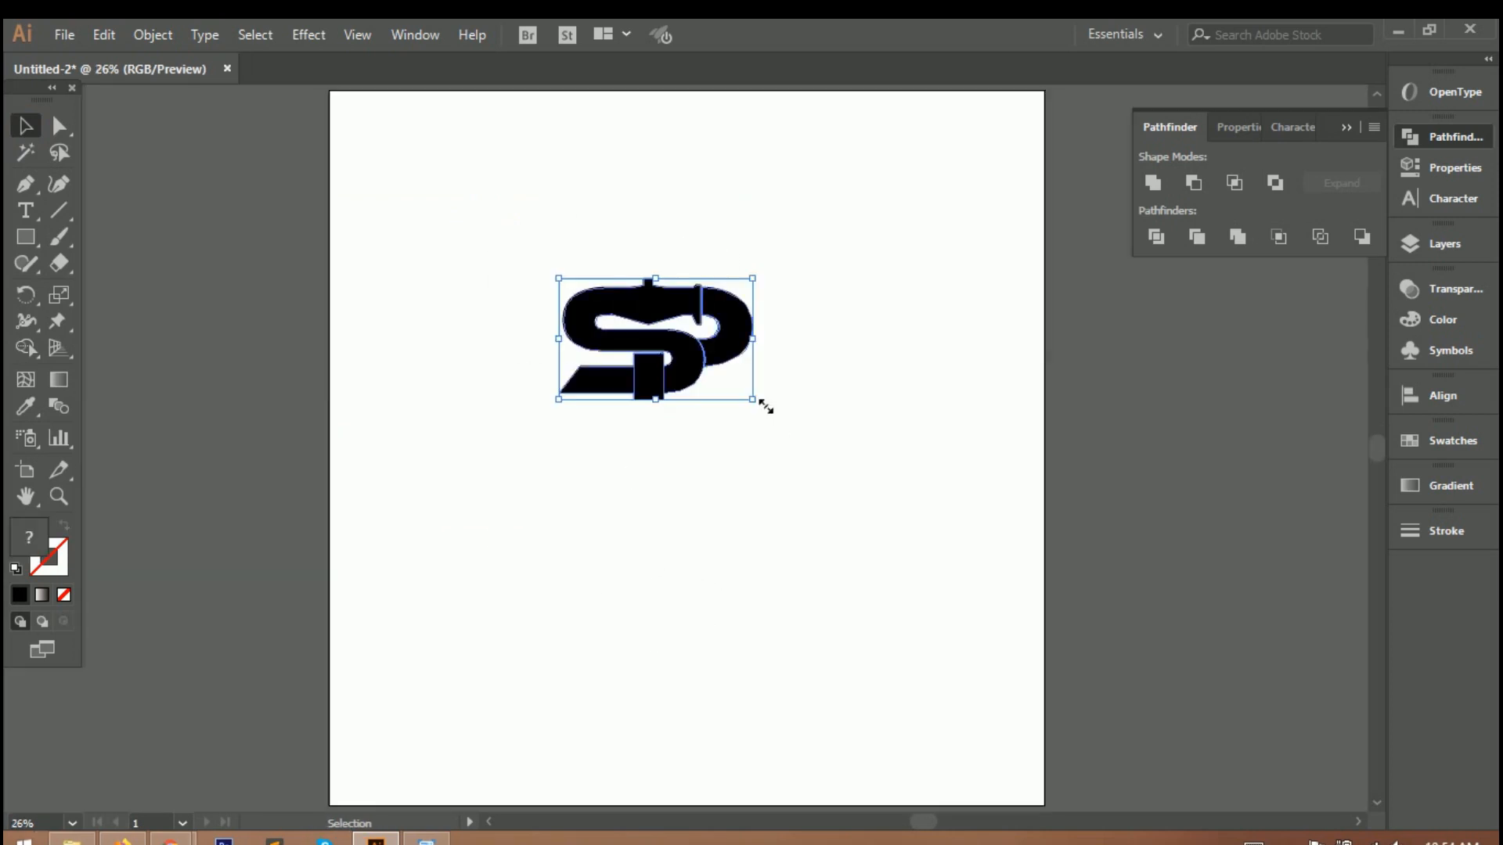
click(837, 535)
click(644, 257)
click(582, 308)
Step: Draw a thin vertical strip with the Pen tool where the S's left curve meets the left side of the body
key(a)
scroll(583, 298, up, 6)
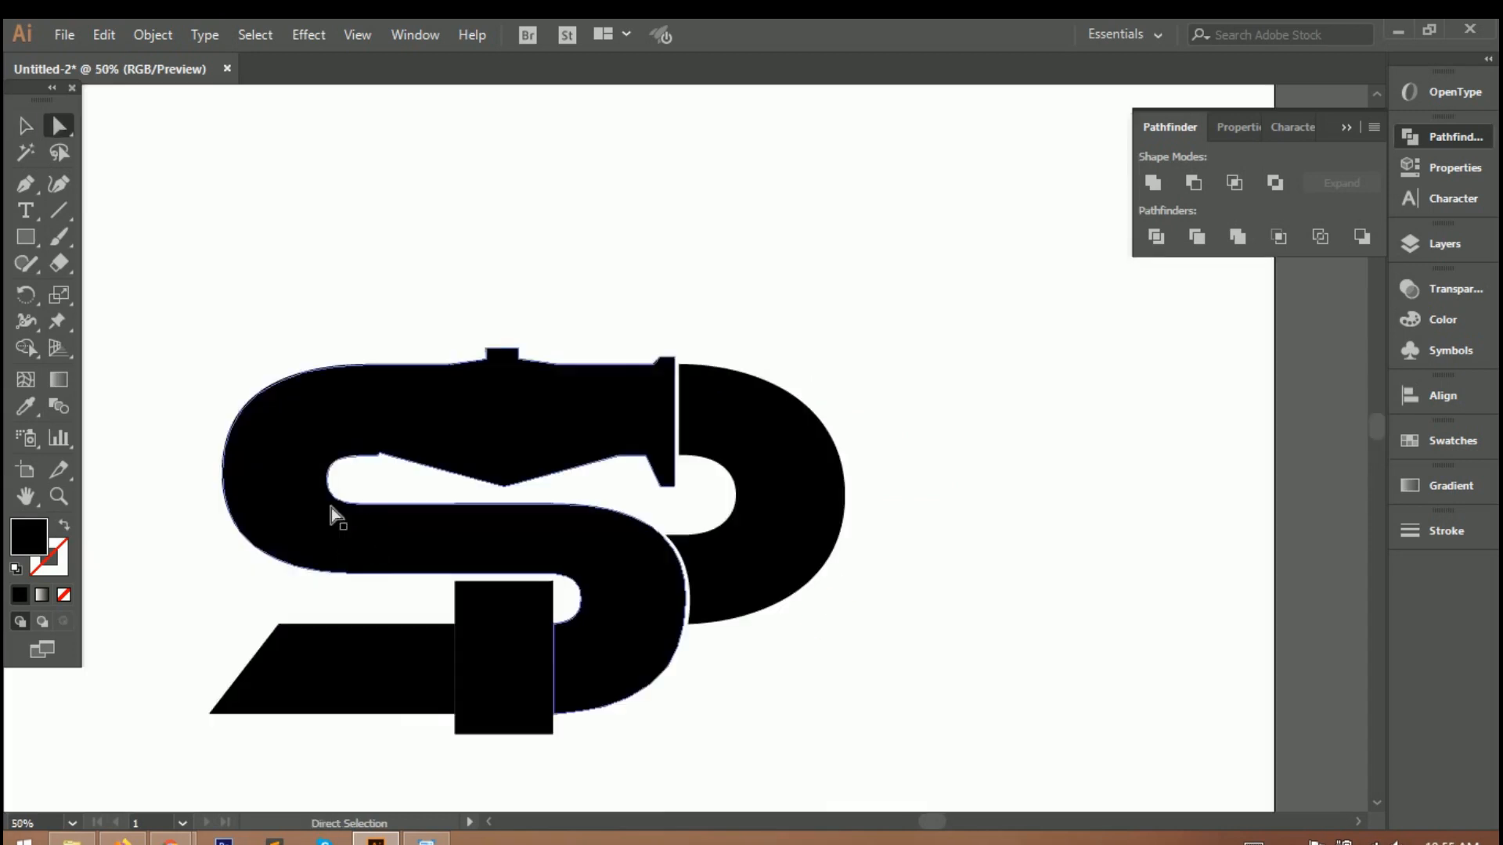
click(26, 184)
click(544, 470)
click(531, 107)
key(ctrl+z)
click(544, 103)
click(526, 103)
scroll(526, 102, up, 1)
click(526, 540)
Step: Subtract the thin strip from the S shape with Minus Front to separate its left curve from the body
click(22, 127)
shift+click(586, 182)
click(1195, 182)
click(774, 626)
key(ctrl+0)
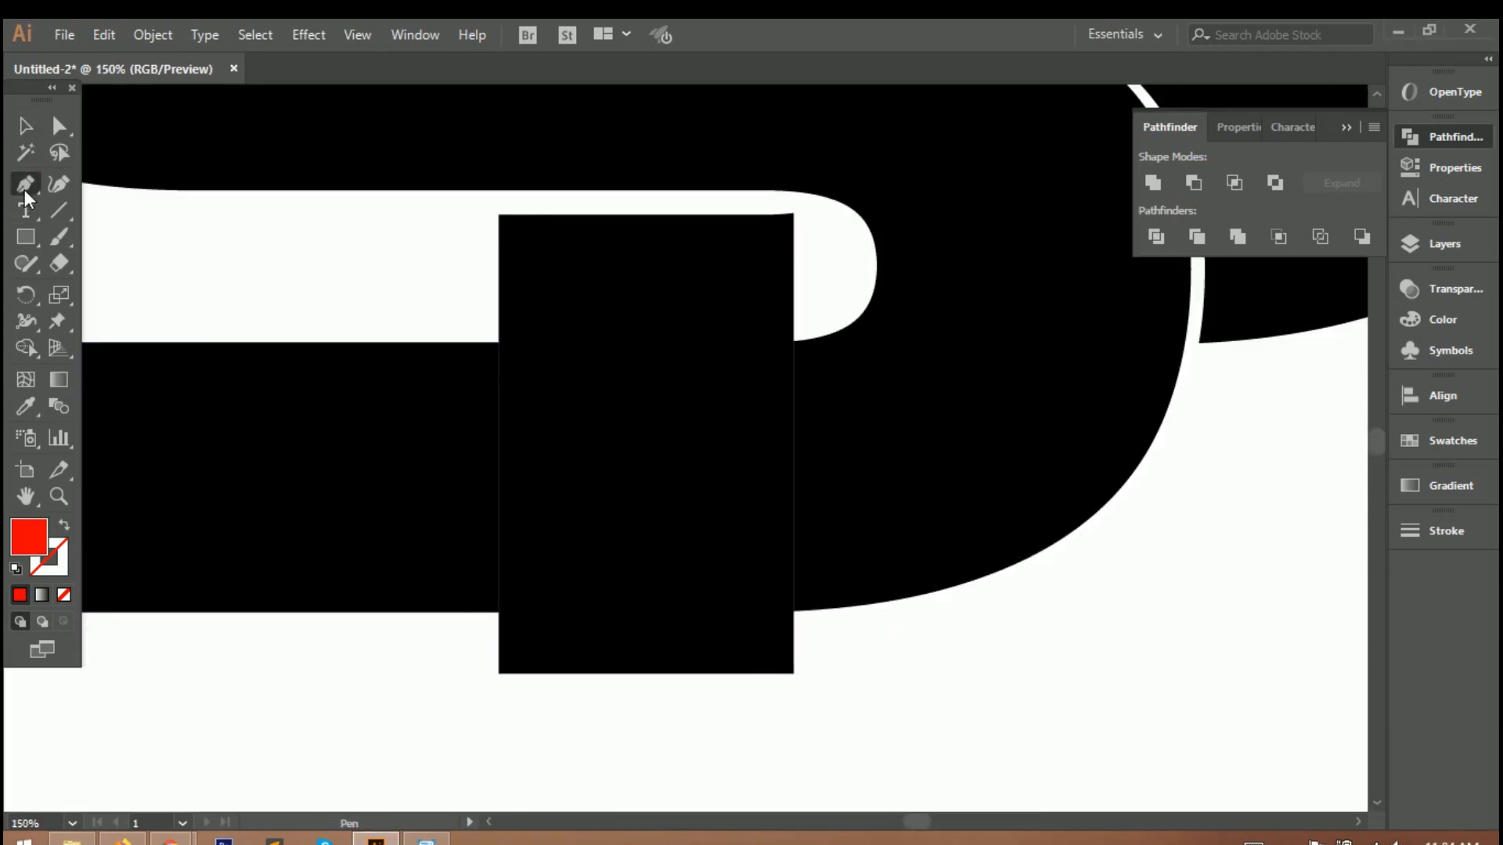
Step: Draw thin red strips with the Pen tool along both sides of the lower rectangle, the left one about 8 px wide
click(497, 614)
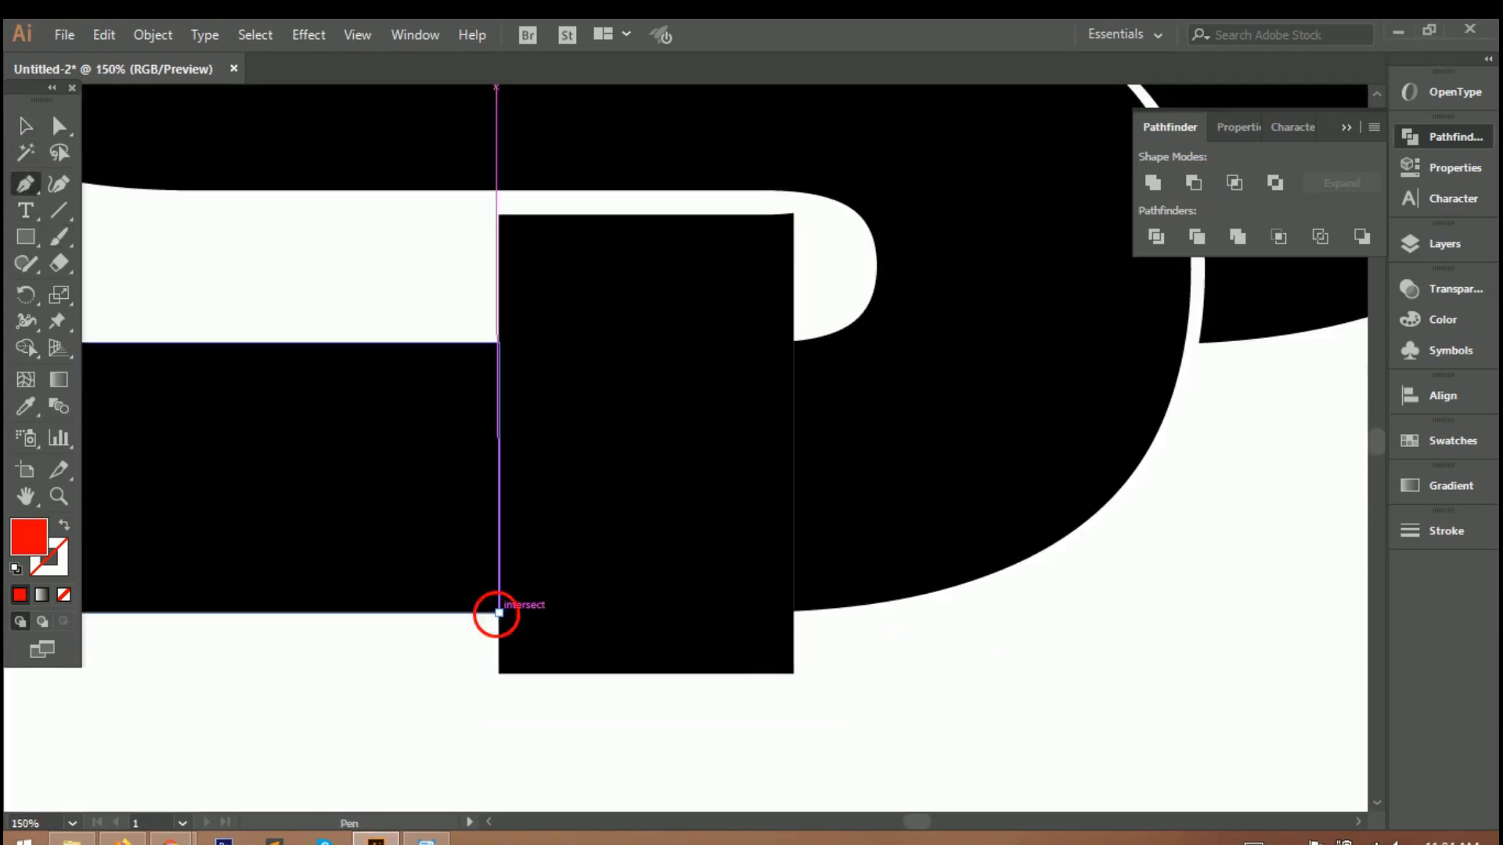
click(498, 338)
click(485, 338)
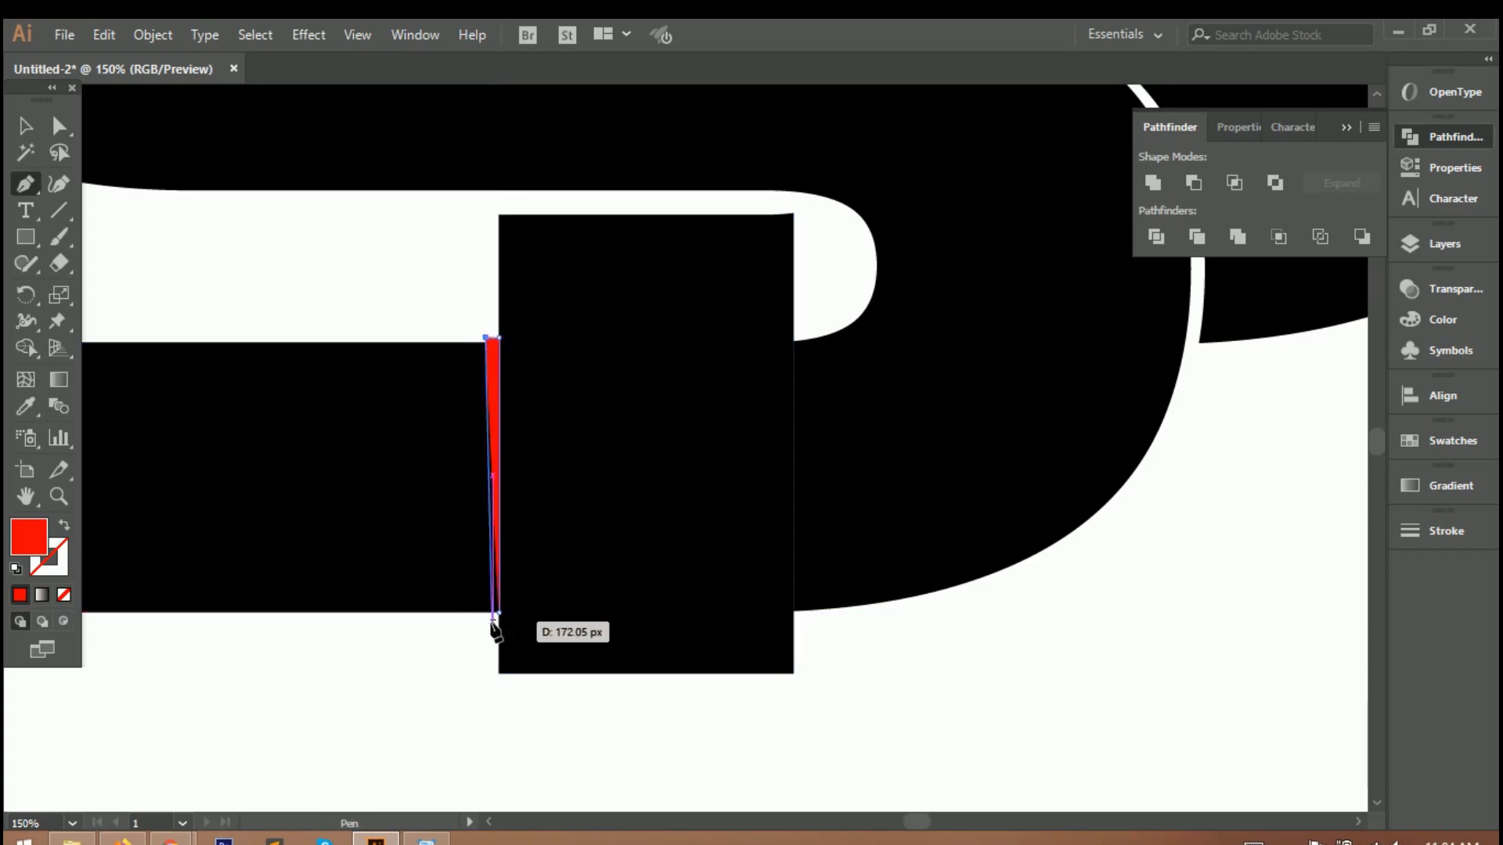
click(486, 613)
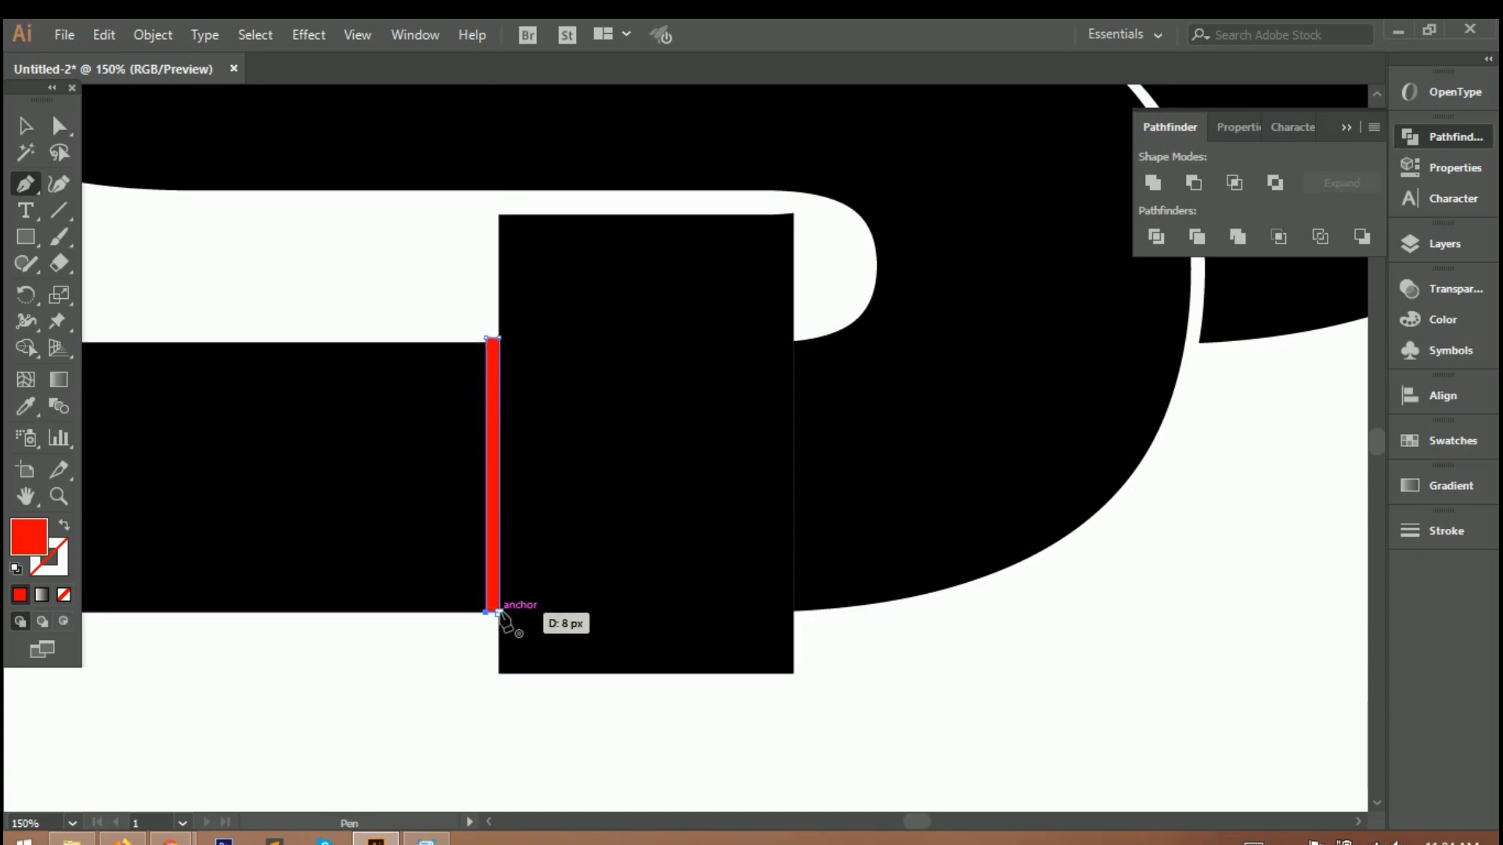
click(793, 618)
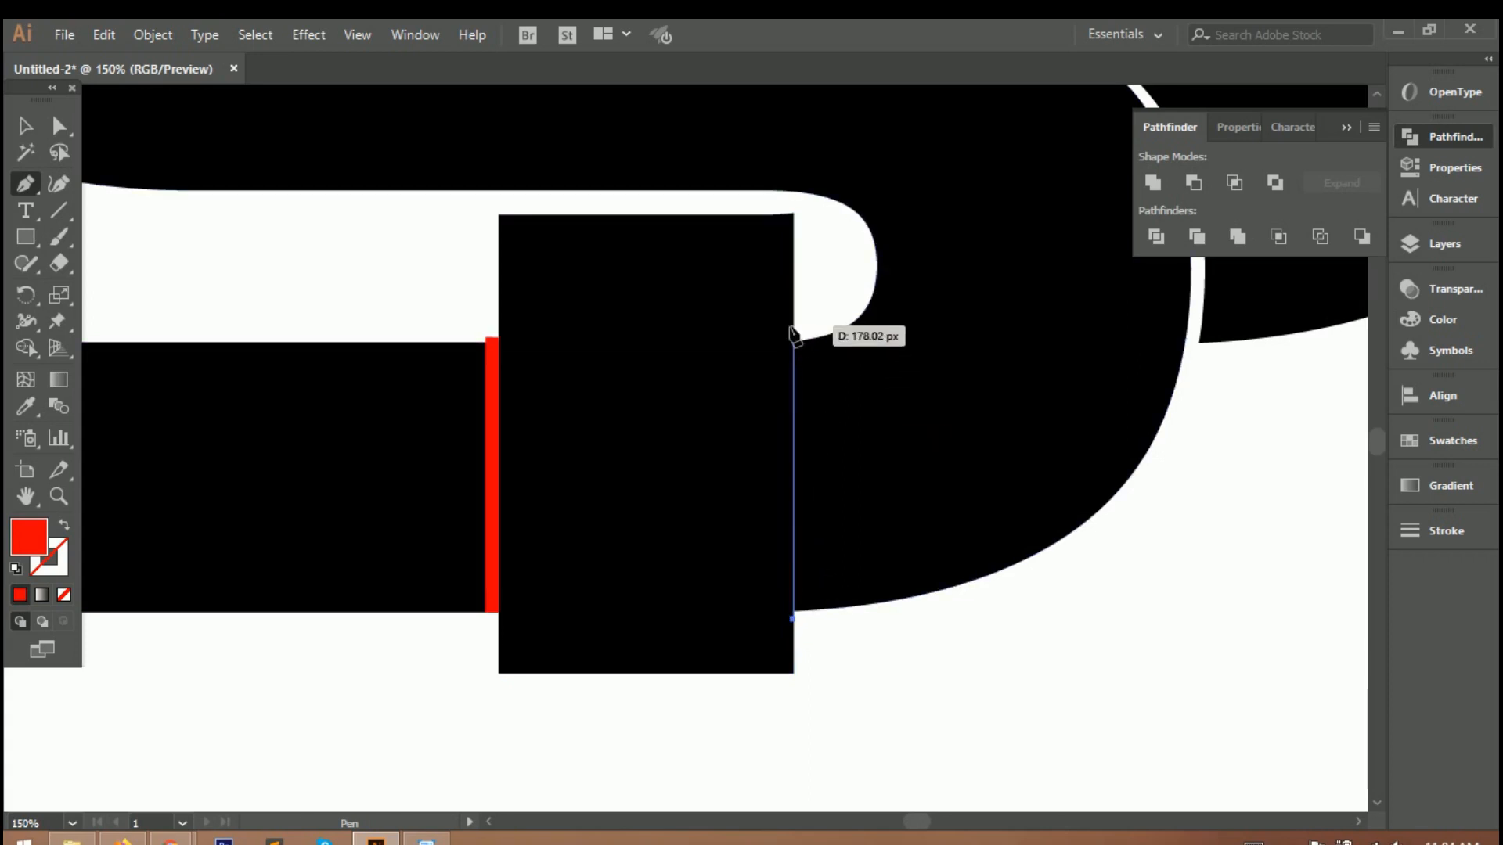
click(797, 326)
click(799, 644)
Step: Subtract the red strips from the S's lower-left stroke and lower curve to leave gaps on both sides of the rectangle
key(v)
click(493, 609)
shift+click(470, 612)
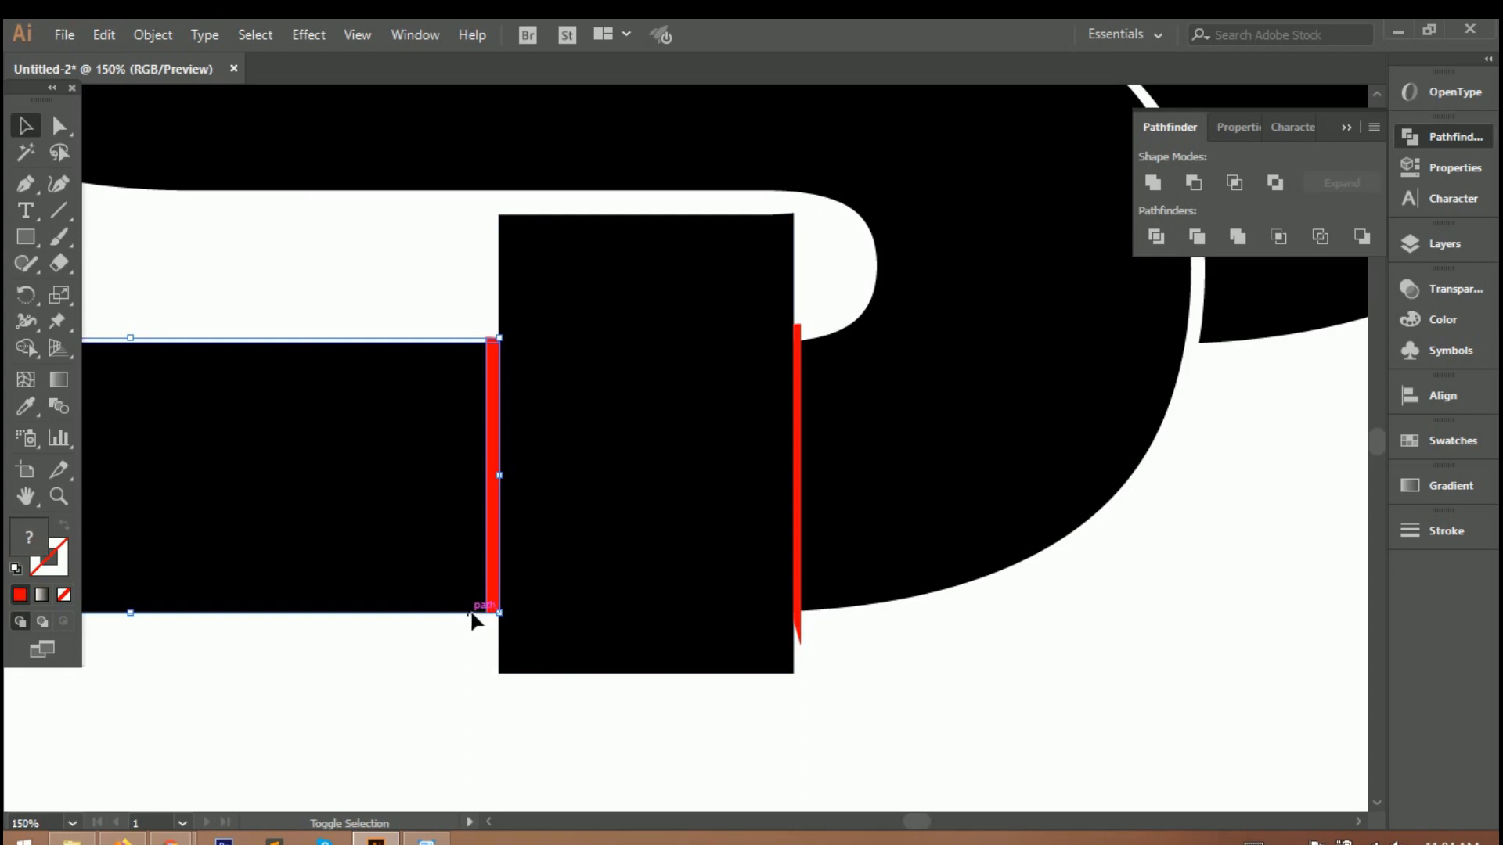
click(1154, 186)
click(798, 595)
shift+click(835, 603)
click(1193, 186)
click(1002, 676)
key(ctrl+0)
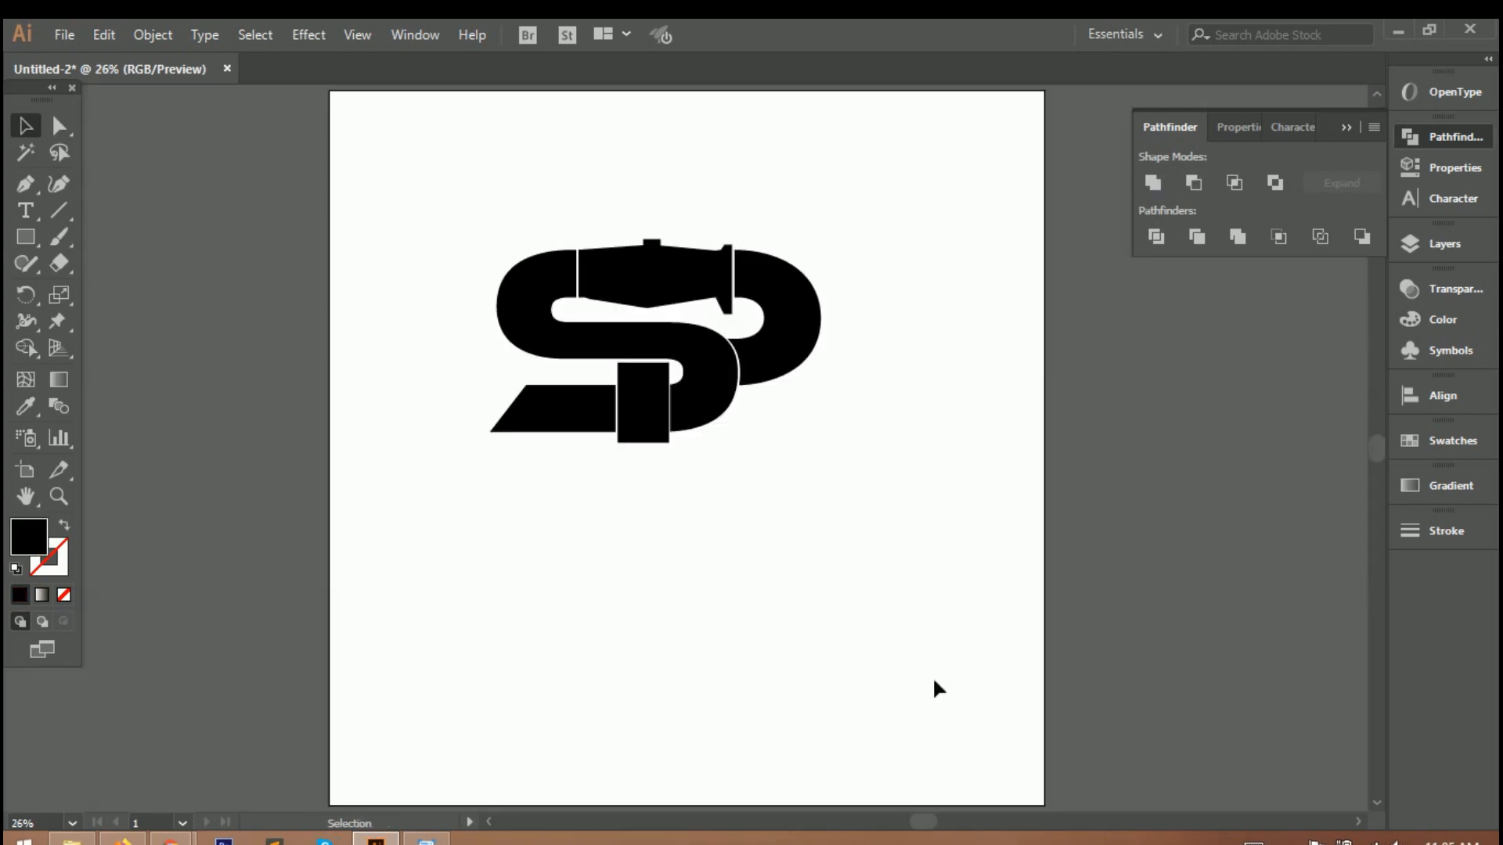
scroll(671, 392, up, 5)
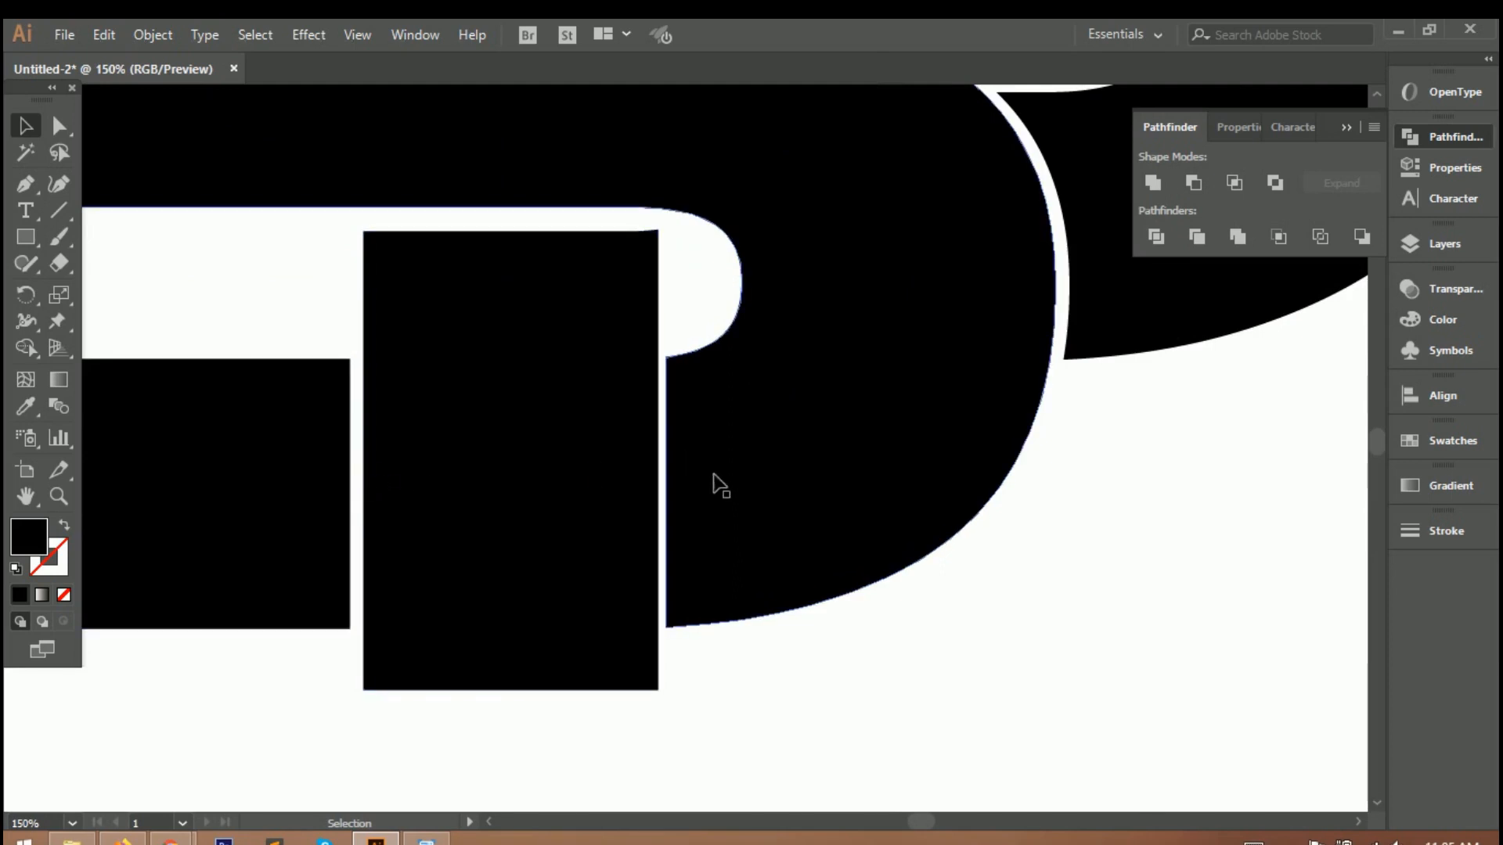
key(ctrl+0)
scroll(669, 389, up, 3)
click(570, 658)
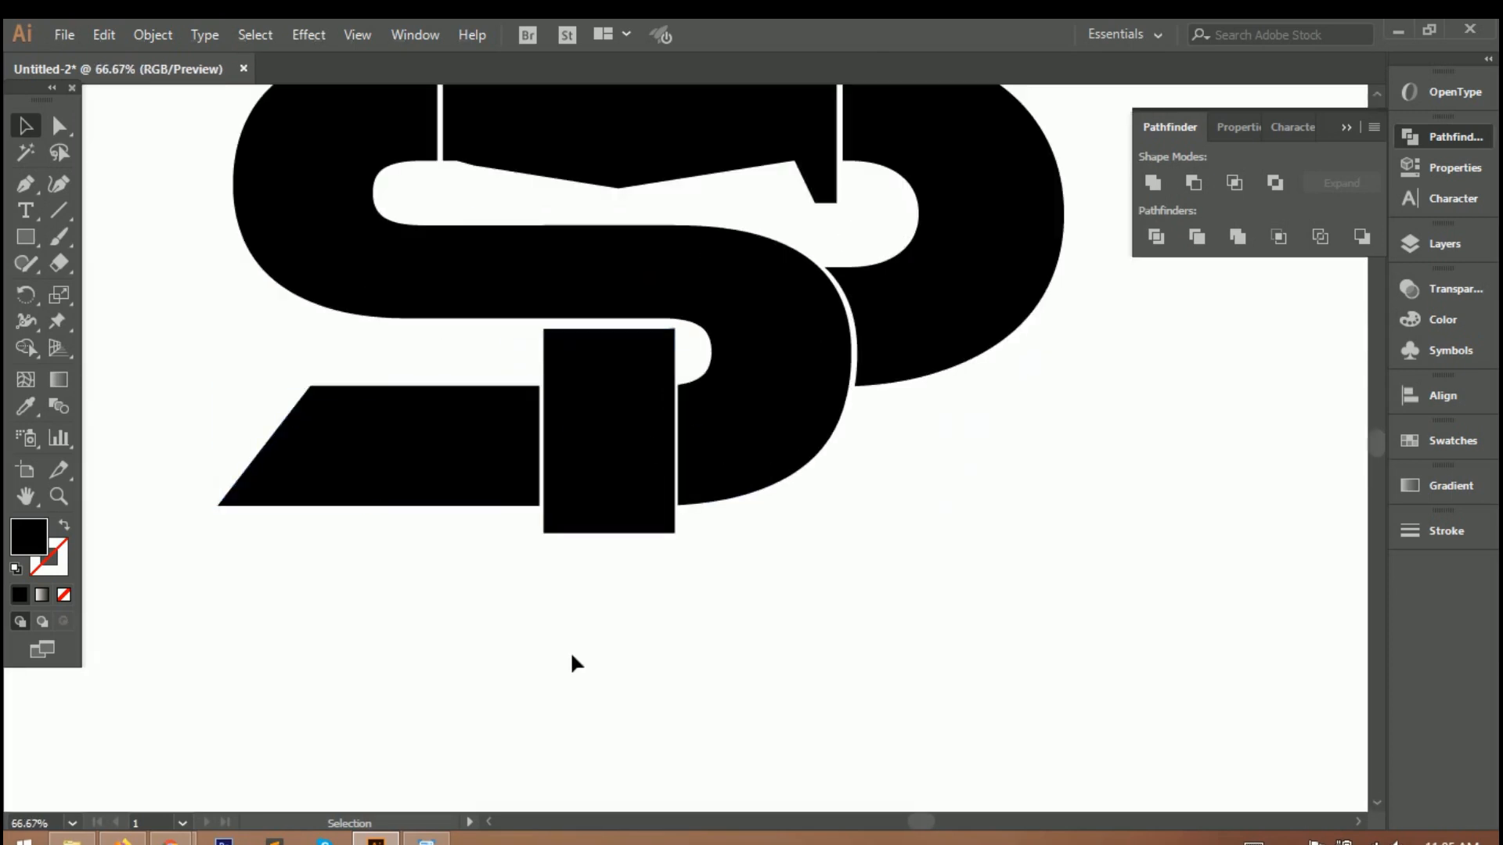
key(ctrl+0)
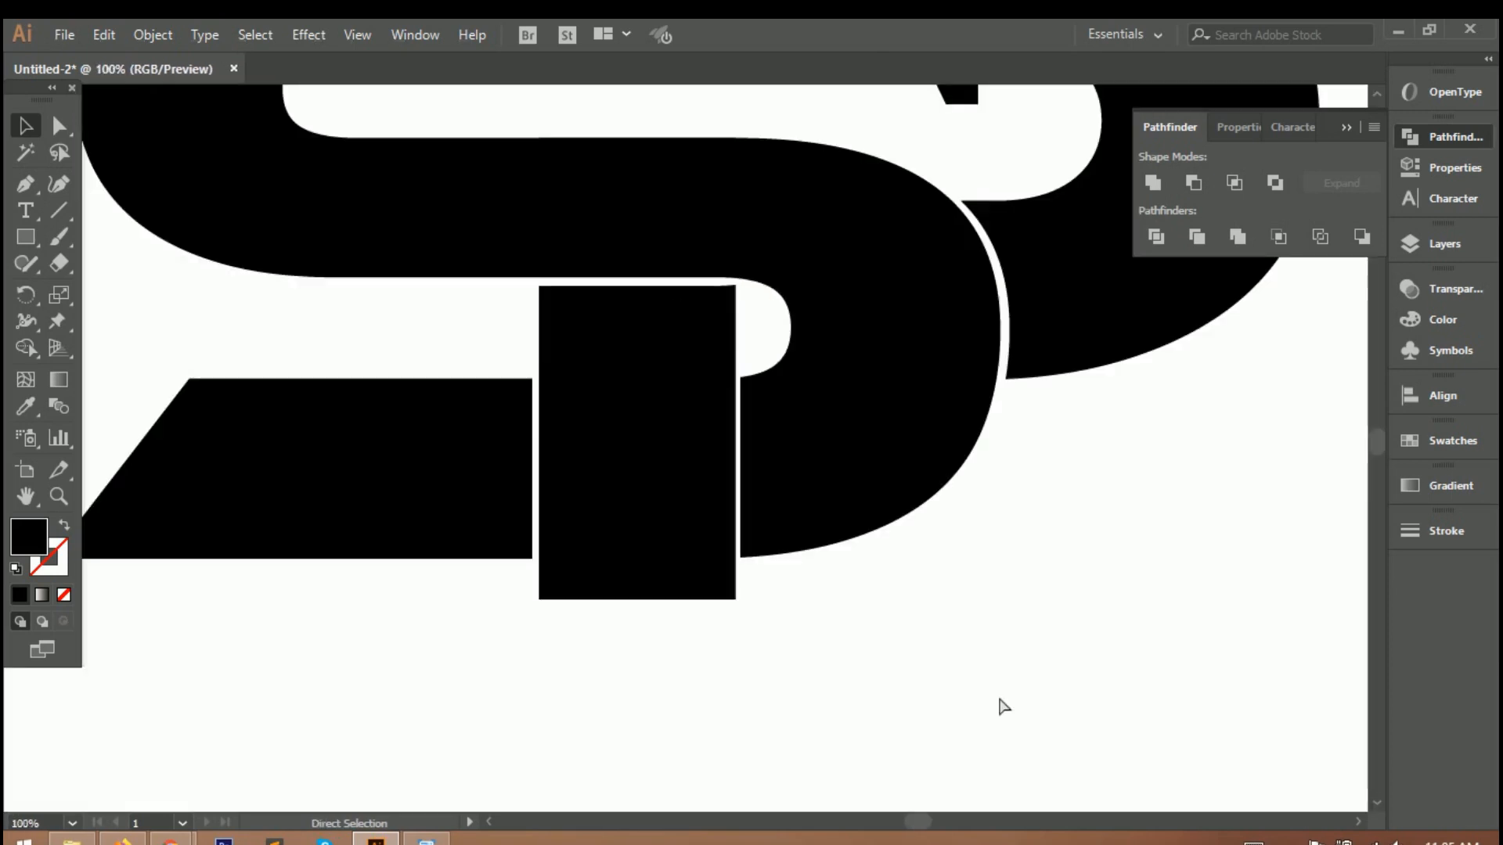
Step: Select the whole monogram and move it right to the horizontal centre of the artboard
key(ctrl+0)
drag(409, 195, 892, 538)
drag(697, 382, 734, 386)
scroll(1033, 676, up, 4)
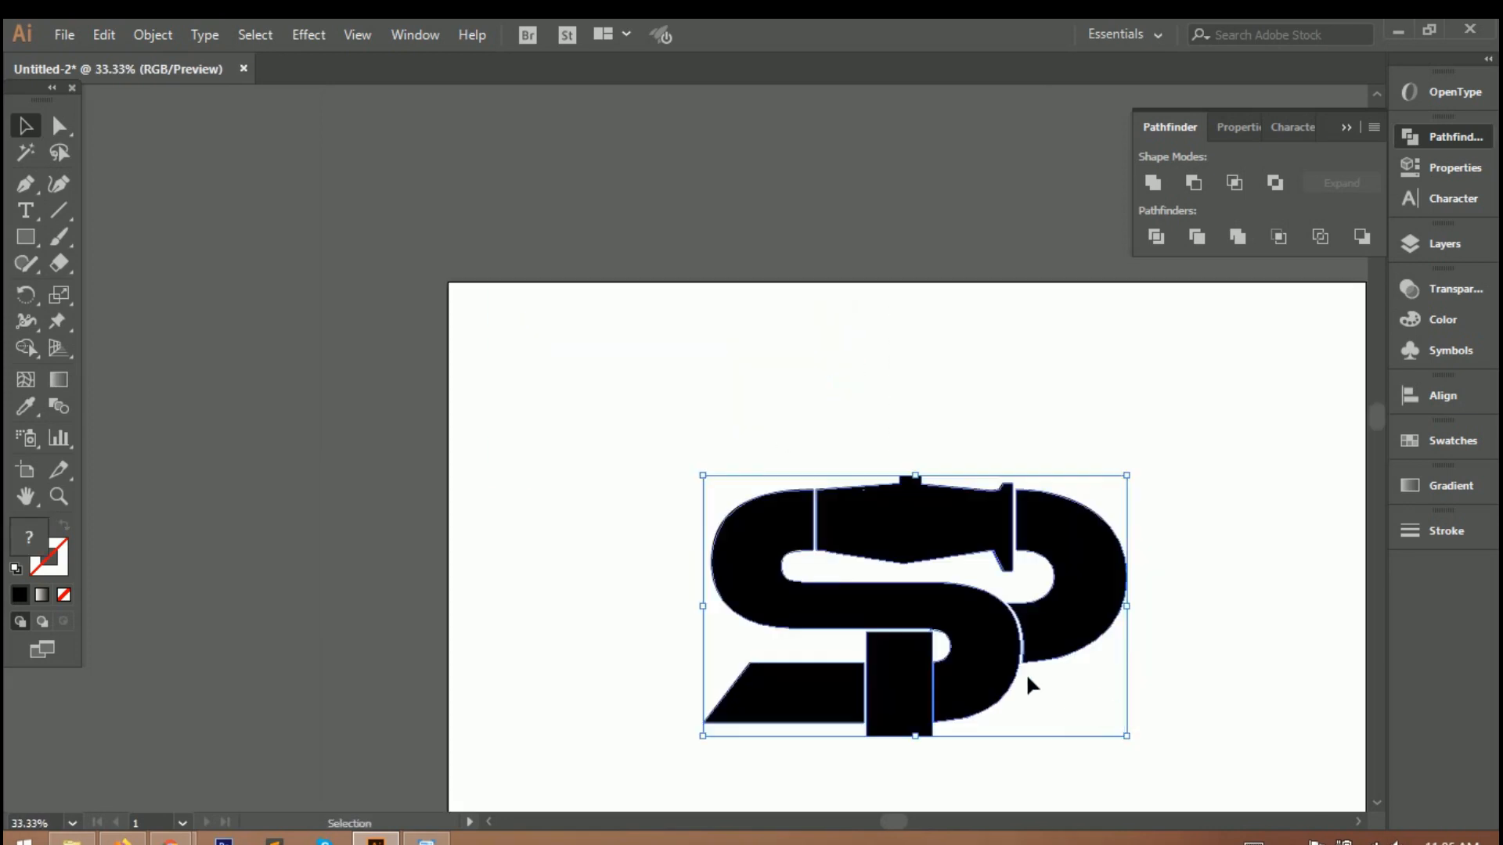
Step: Scale the whole SP monogram down slightly and move it up to the upper centre of the artboard
scroll(1021, 656, down, 2)
click(1049, 541)
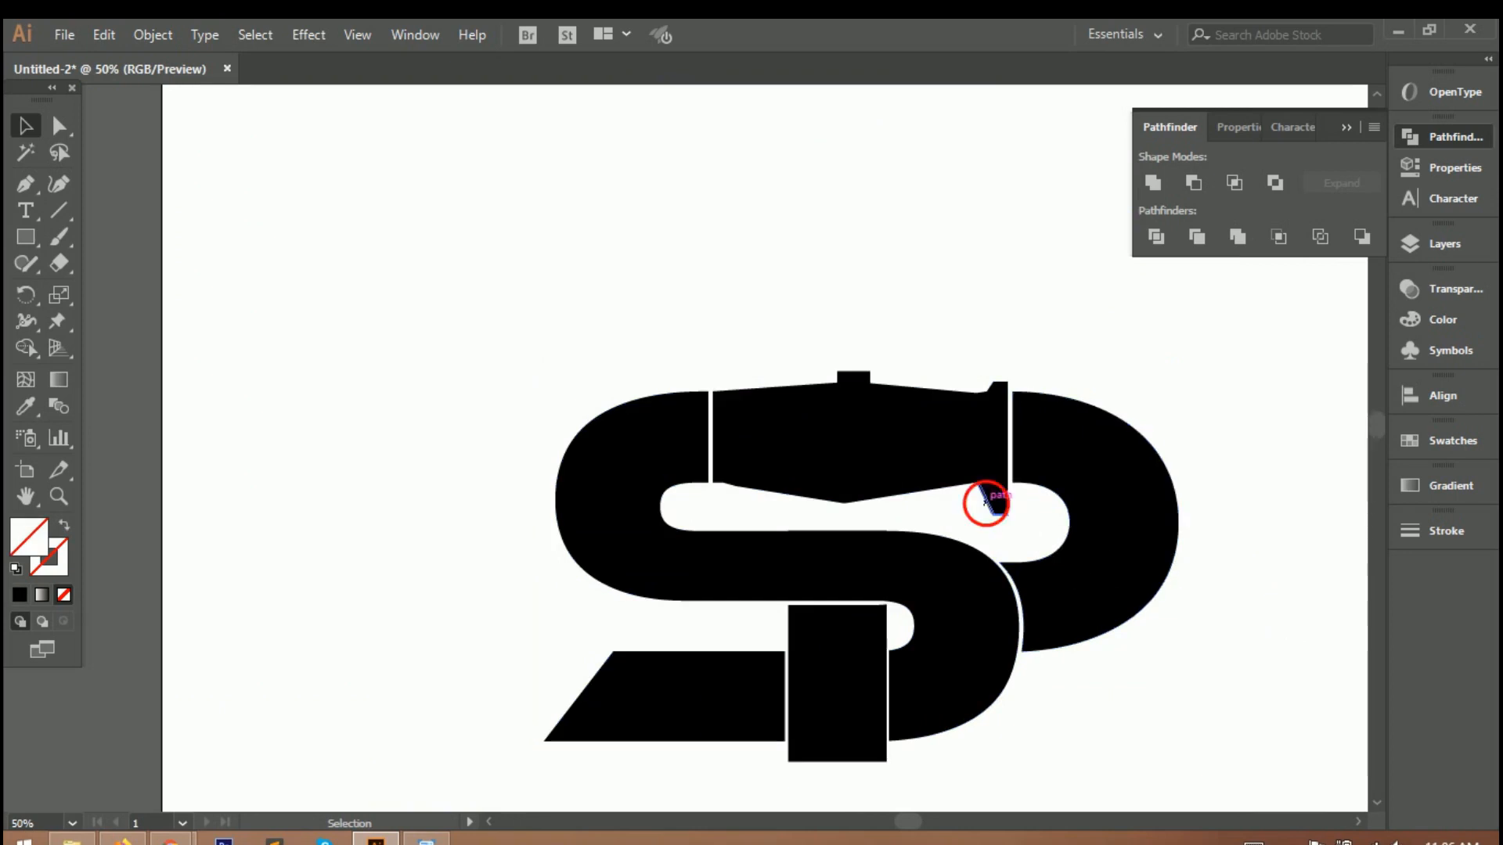
click(991, 501)
drag(992, 539, 994, 538)
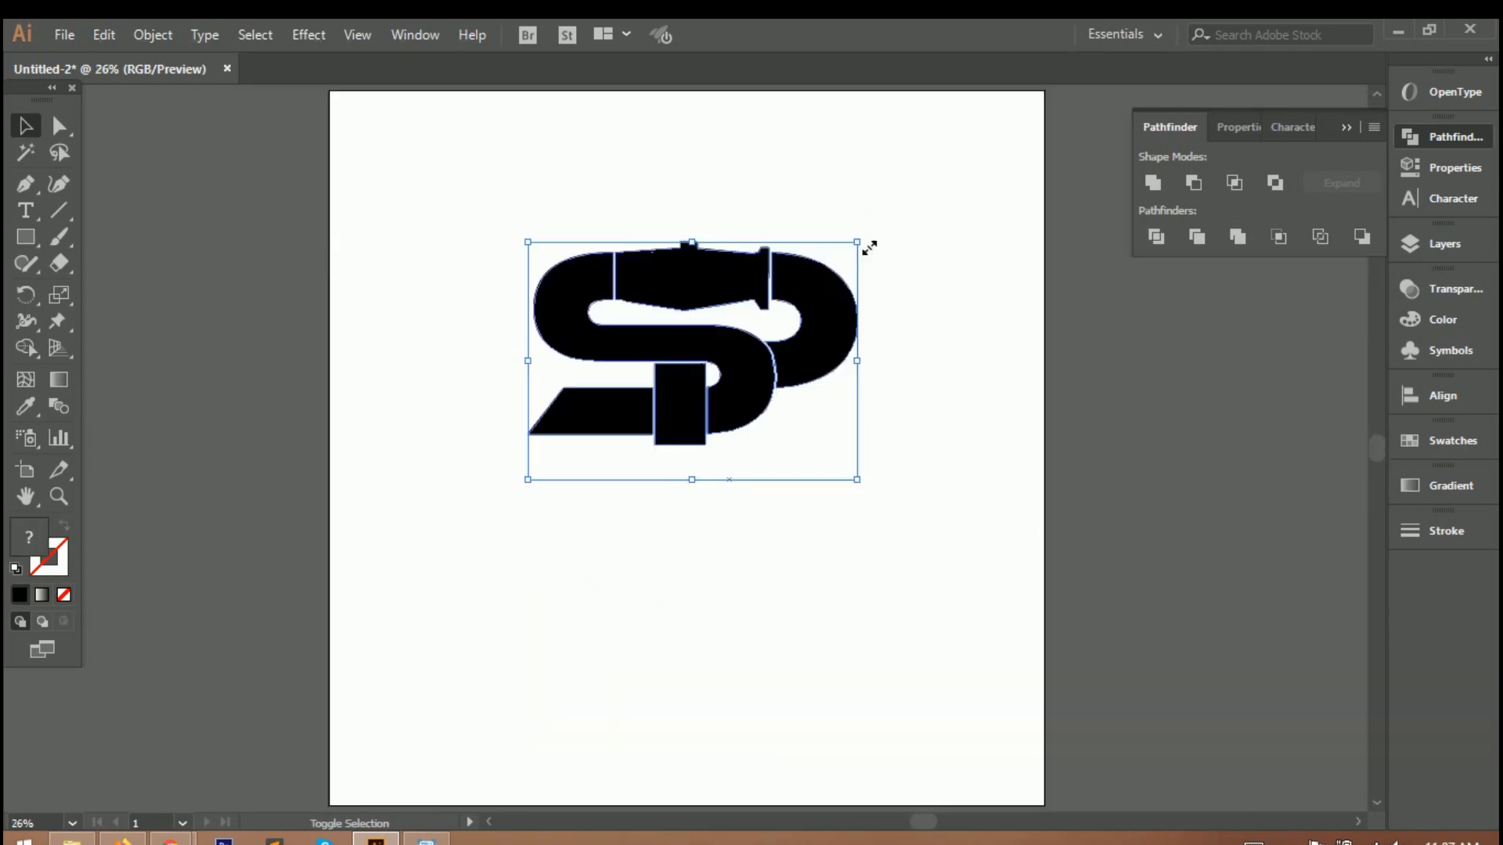
drag(862, 247, 831, 265)
drag(697, 300, 709, 202)
drag(702, 263, 702, 263)
Step: Add the text STARPLANT below the monogram and scale it to nearly the full width of the artboard
click(688, 529)
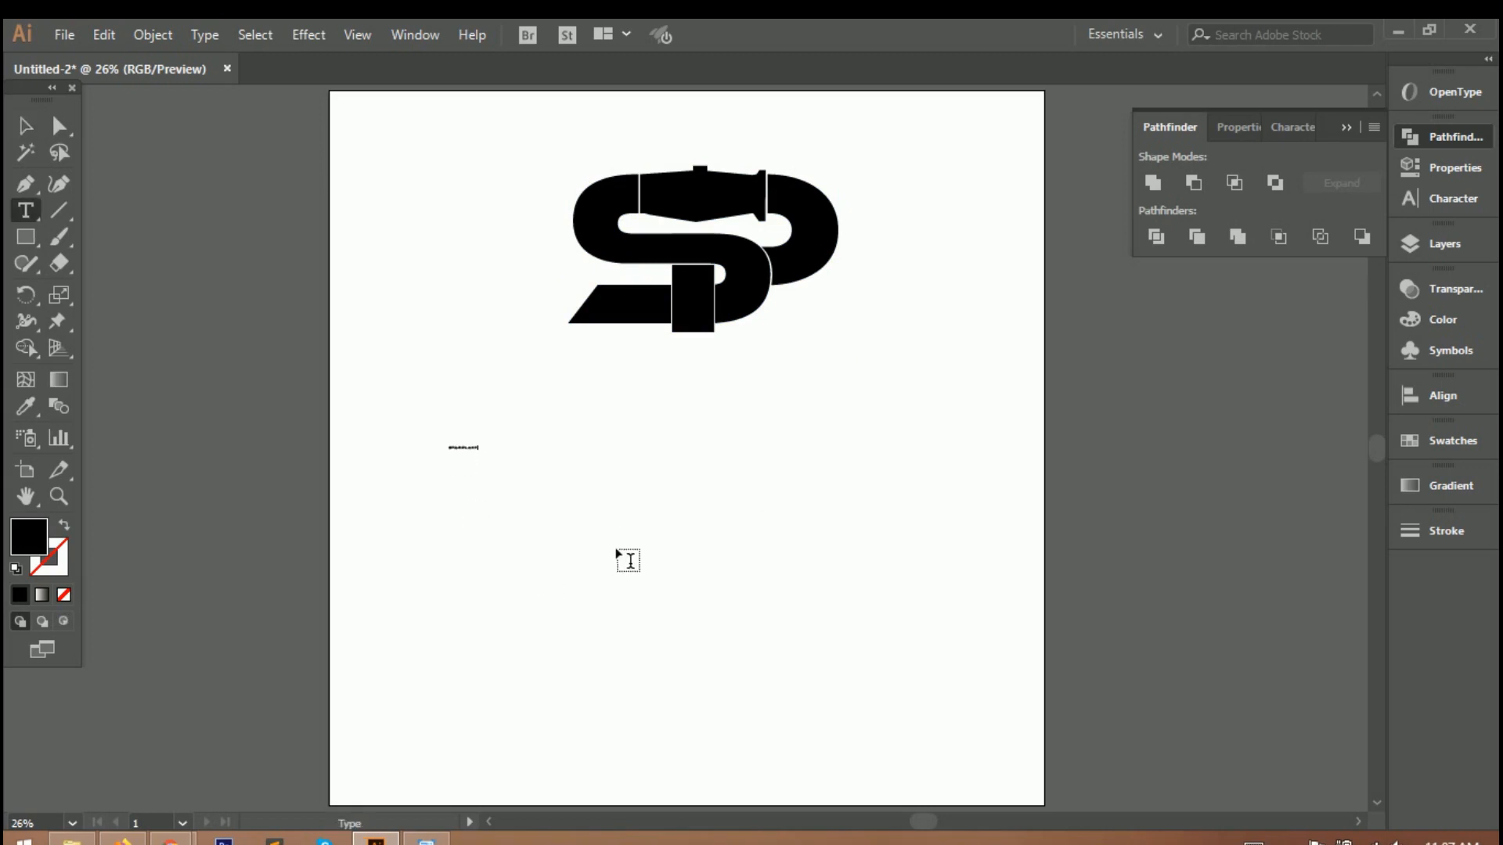
click(13, 119)
drag(480, 459, 1013, 519)
drag(1020, 379, 905, 392)
drag(727, 450, 944, 469)
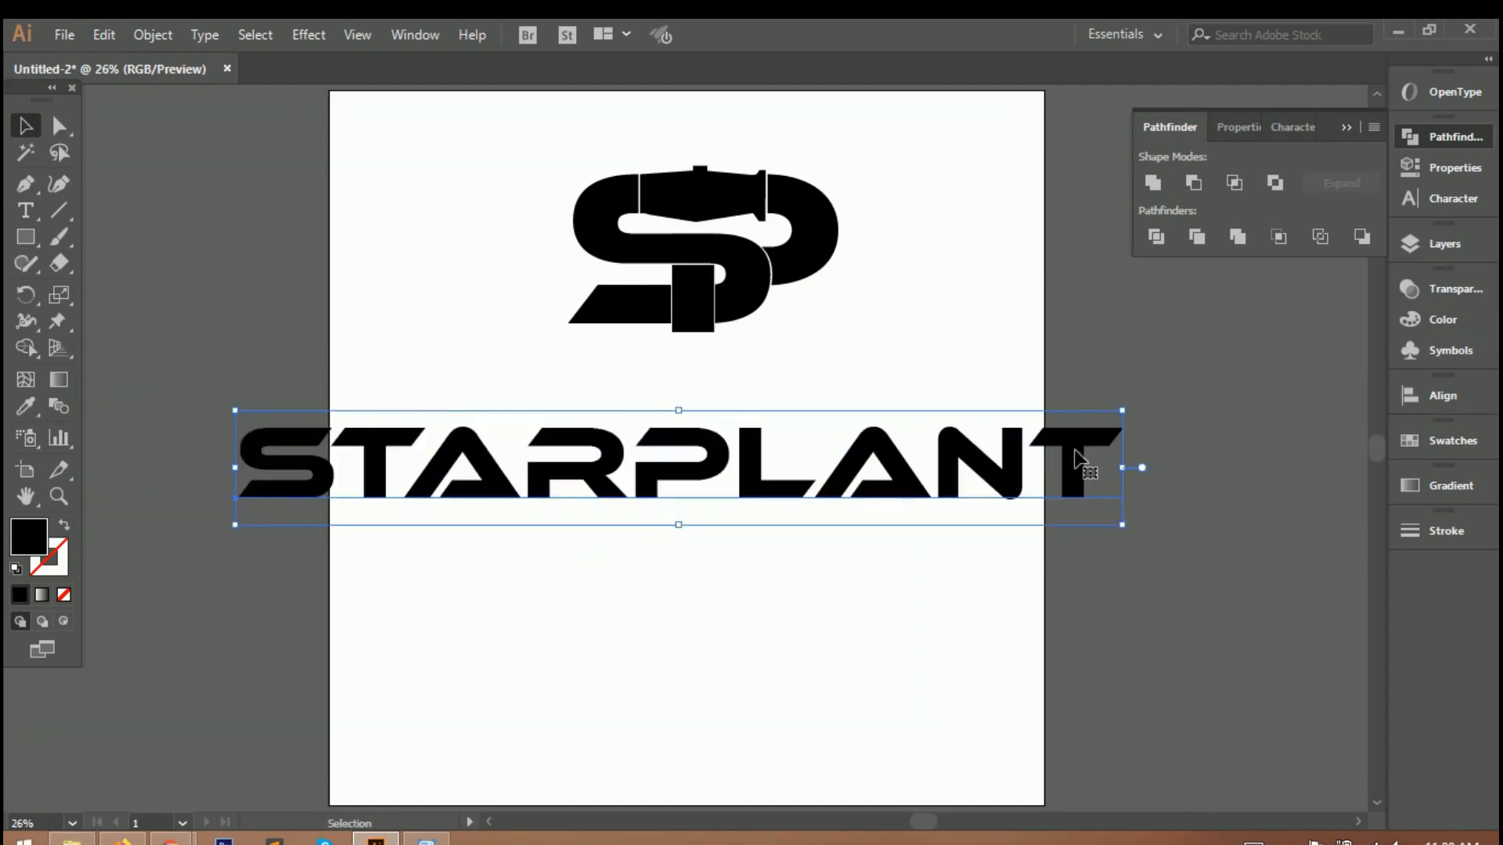
drag(1136, 418, 1029, 409)
drag(861, 478, 892, 503)
click(824, 707)
Step: Expand the STARPLANT text into outlines with Object and Fill enabled
drag(628, 509, 609, 508)
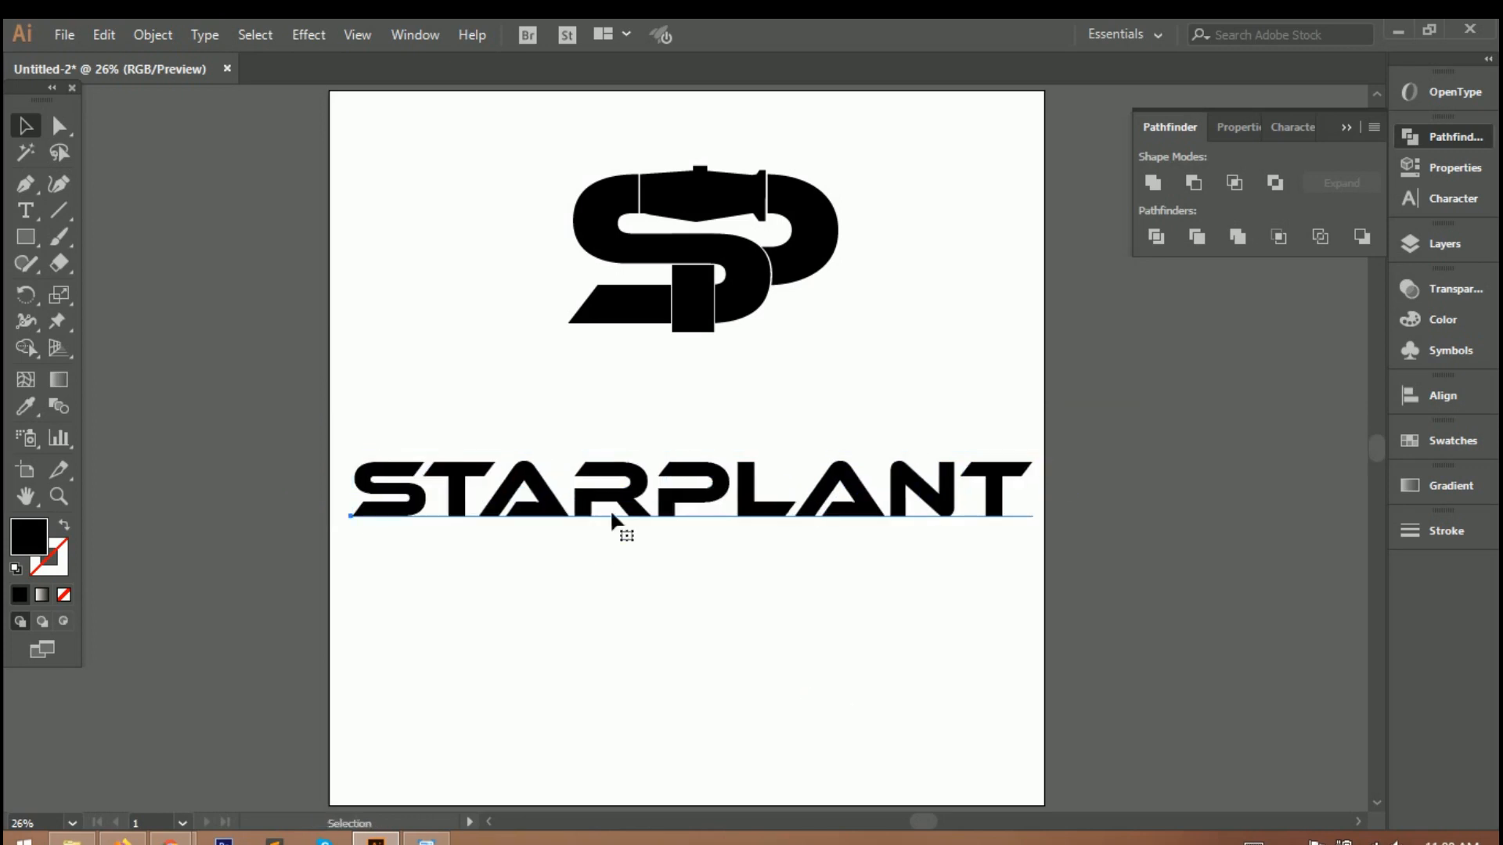
click(154, 36)
click(235, 242)
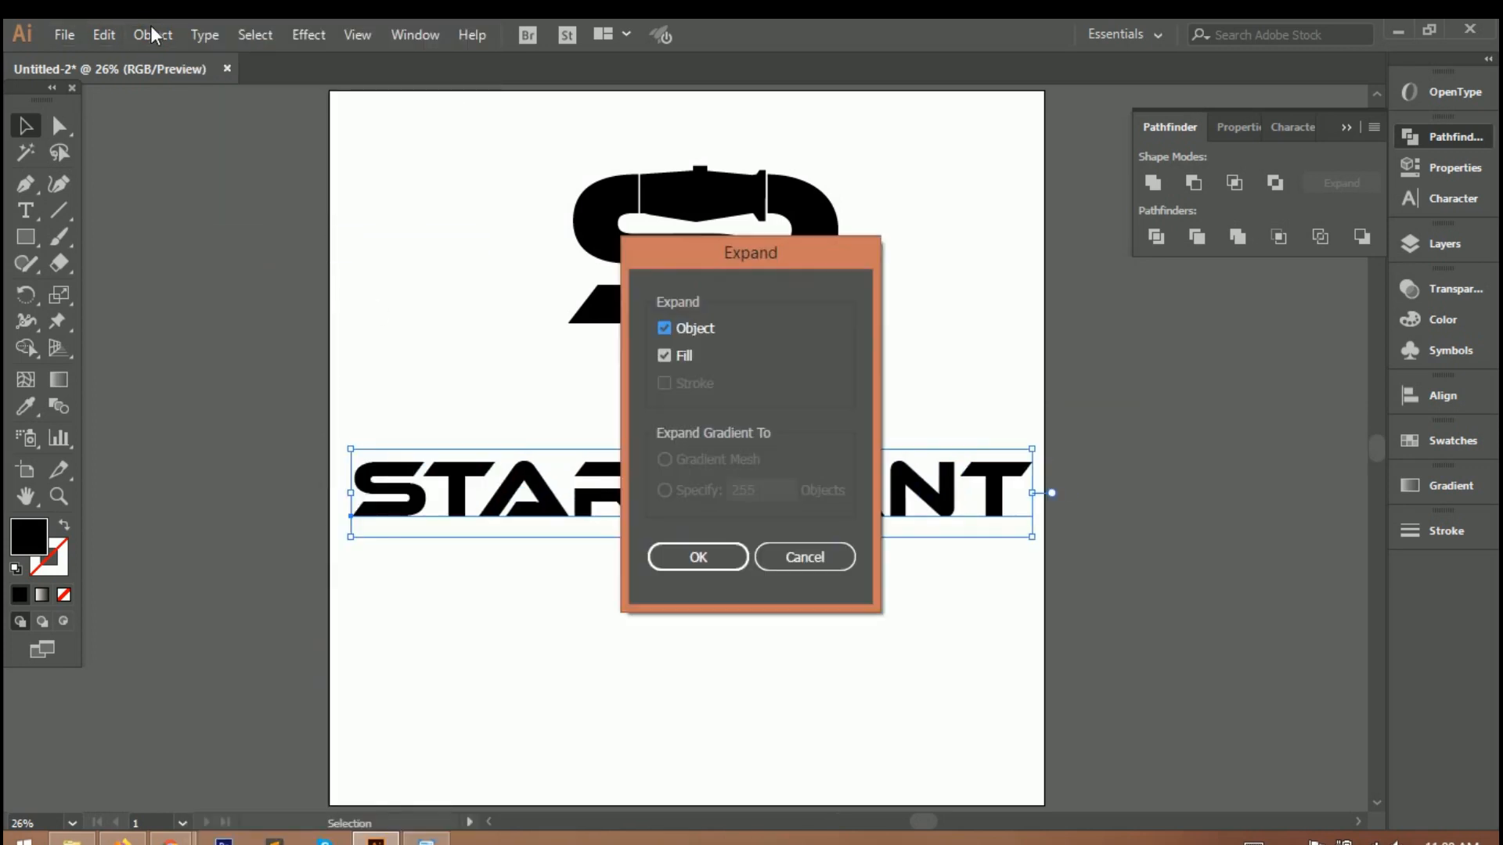
click(673, 569)
click(152, 35)
click(235, 241)
click(613, 640)
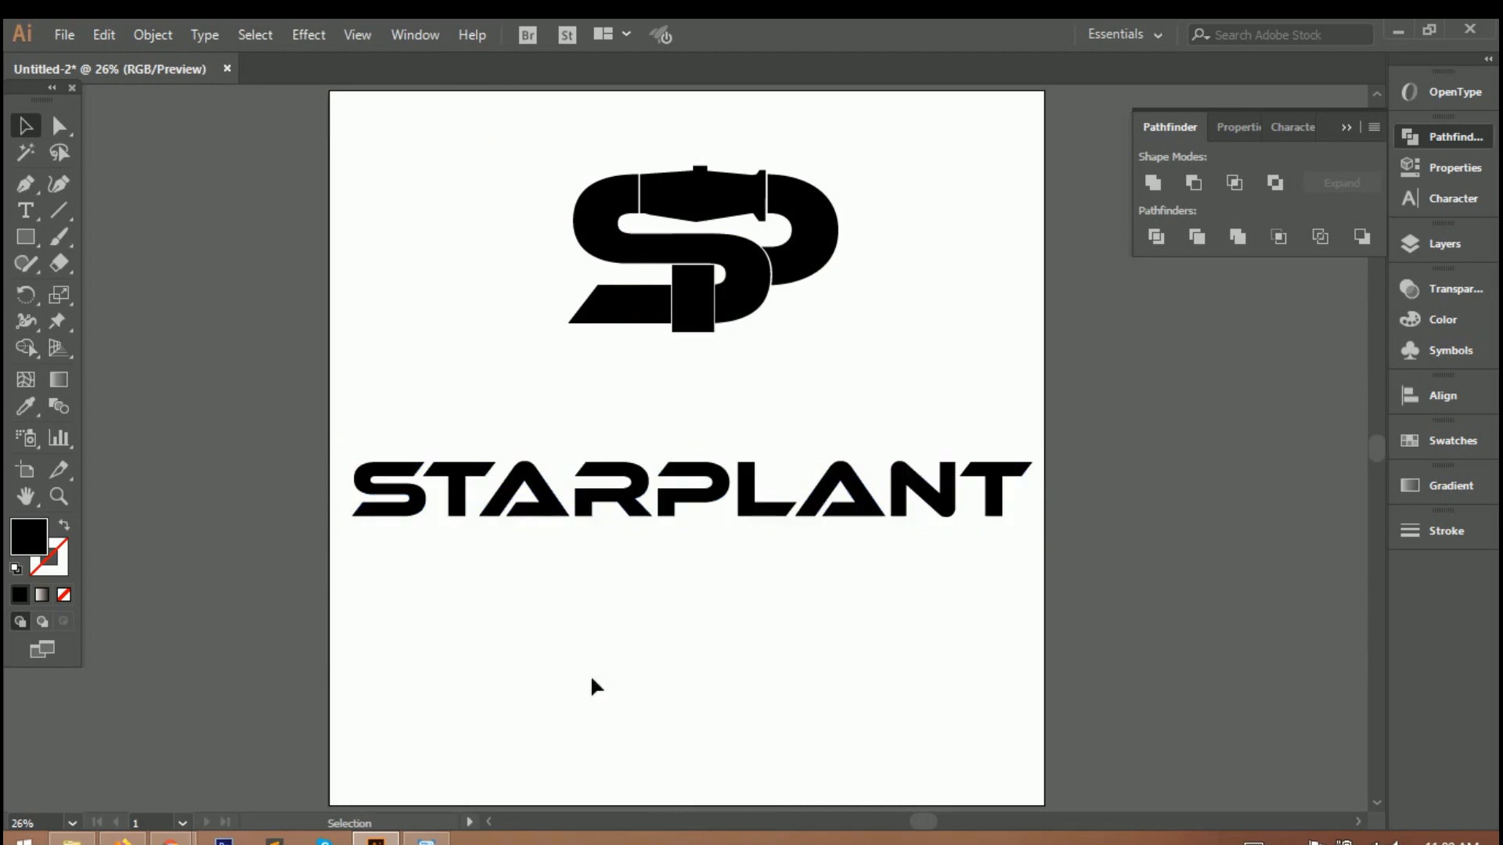
Step: Draw a closed dome shape with a flat base just above the top edge of the letter P using the Pen tool
scroll(696, 506, up, 3)
scroll(702, 484, up, 2)
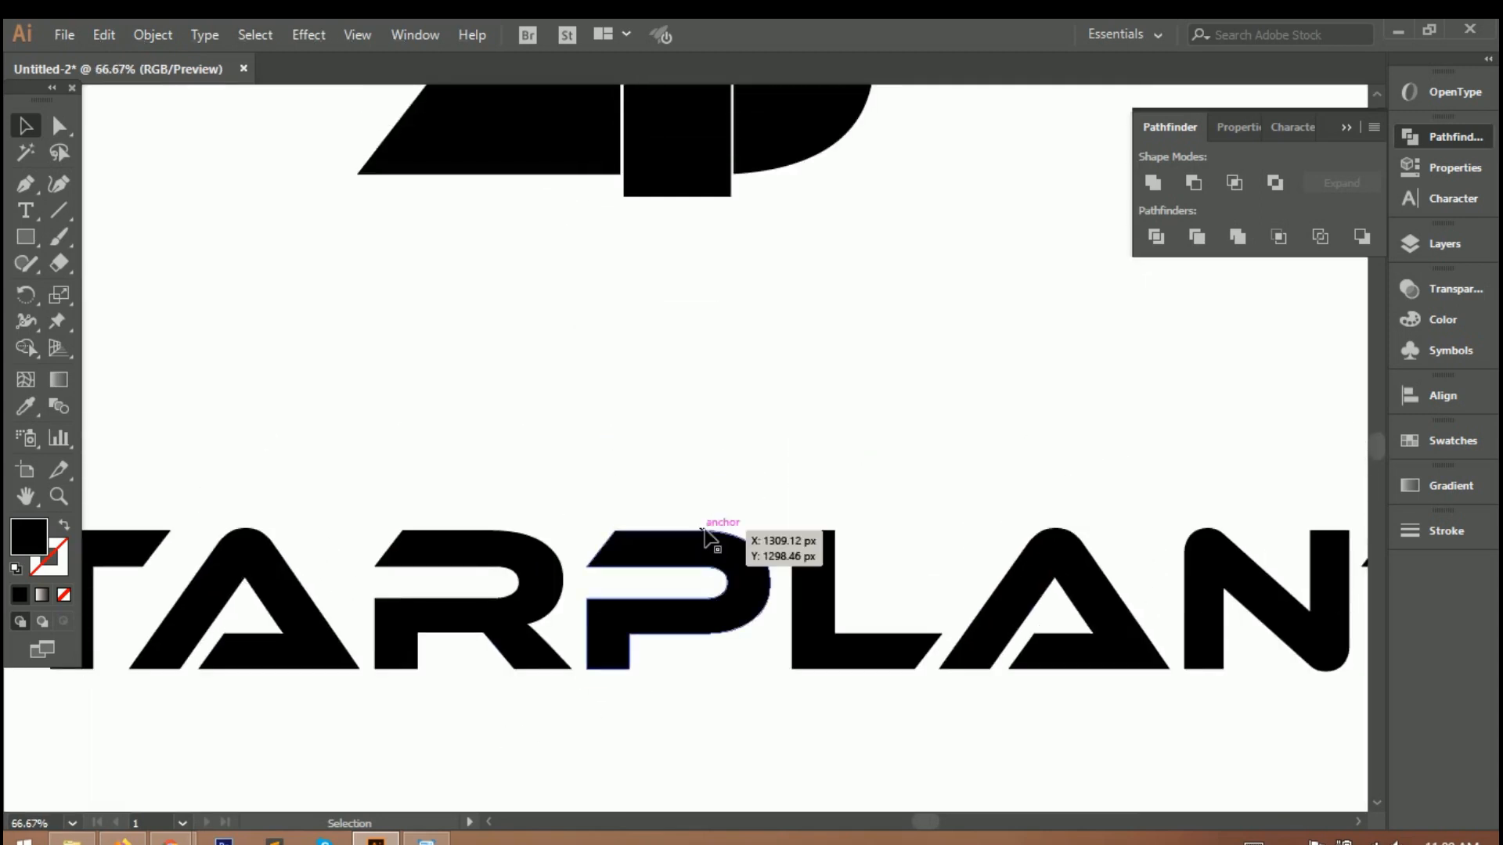
key(ctrl+0)
scroll(697, 492, up, 5)
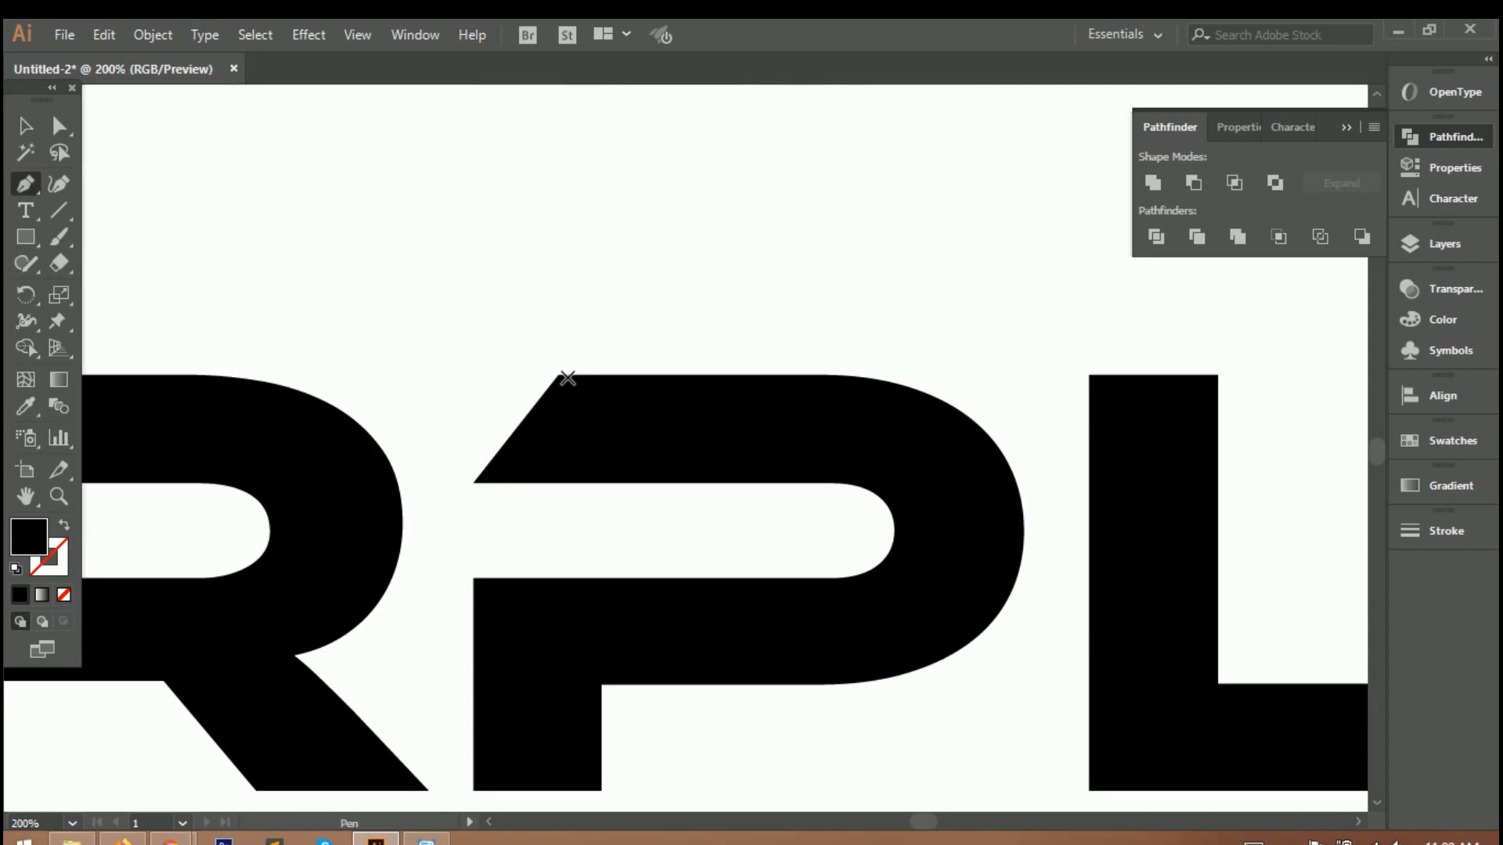
scroll(560, 374, up, 4)
click(555, 384)
scroll(686, 392, down, 5)
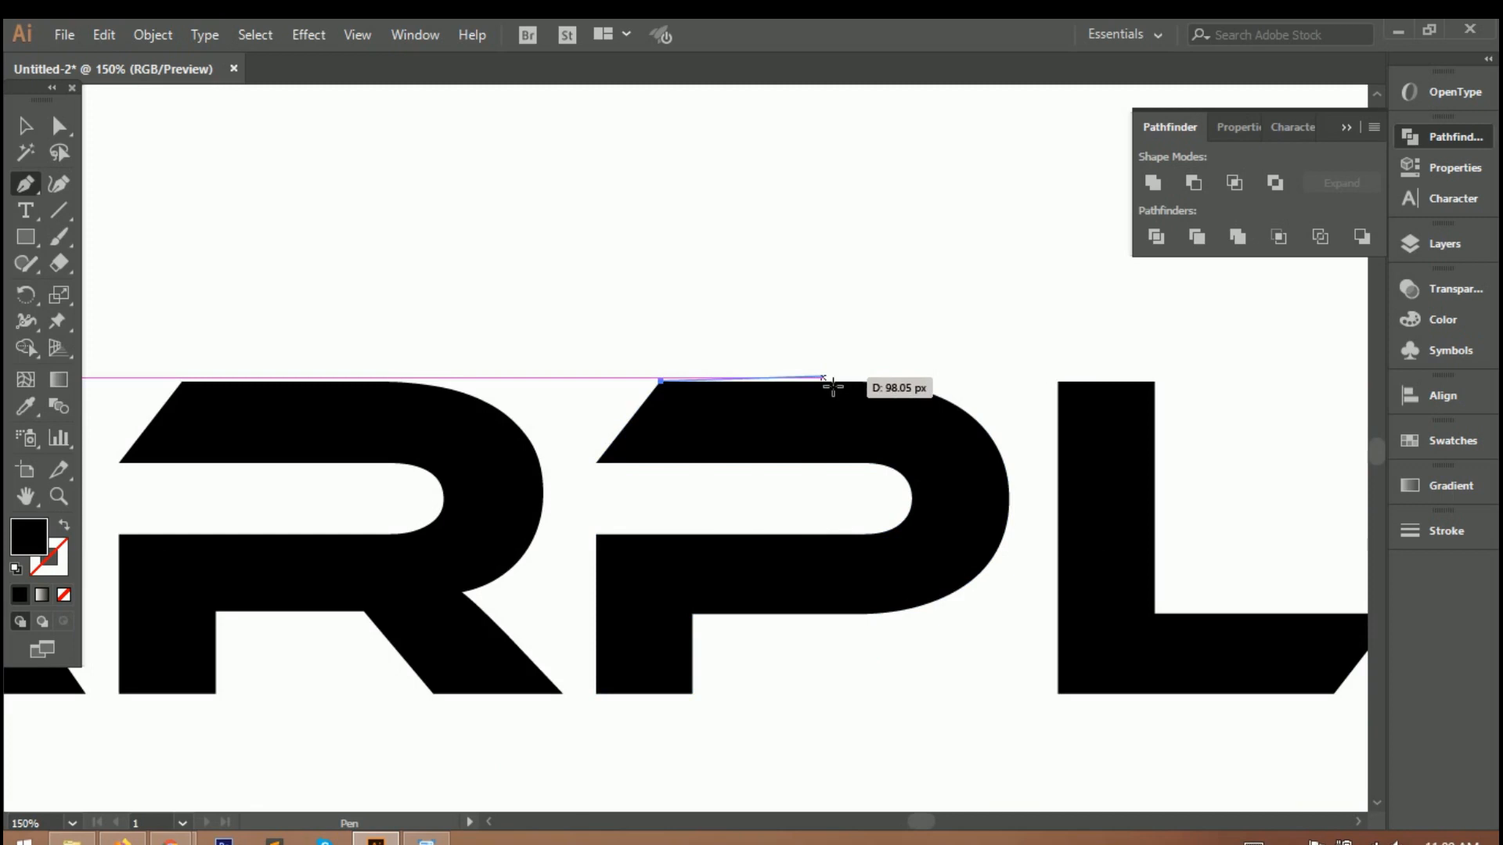
key(ctrl+z)
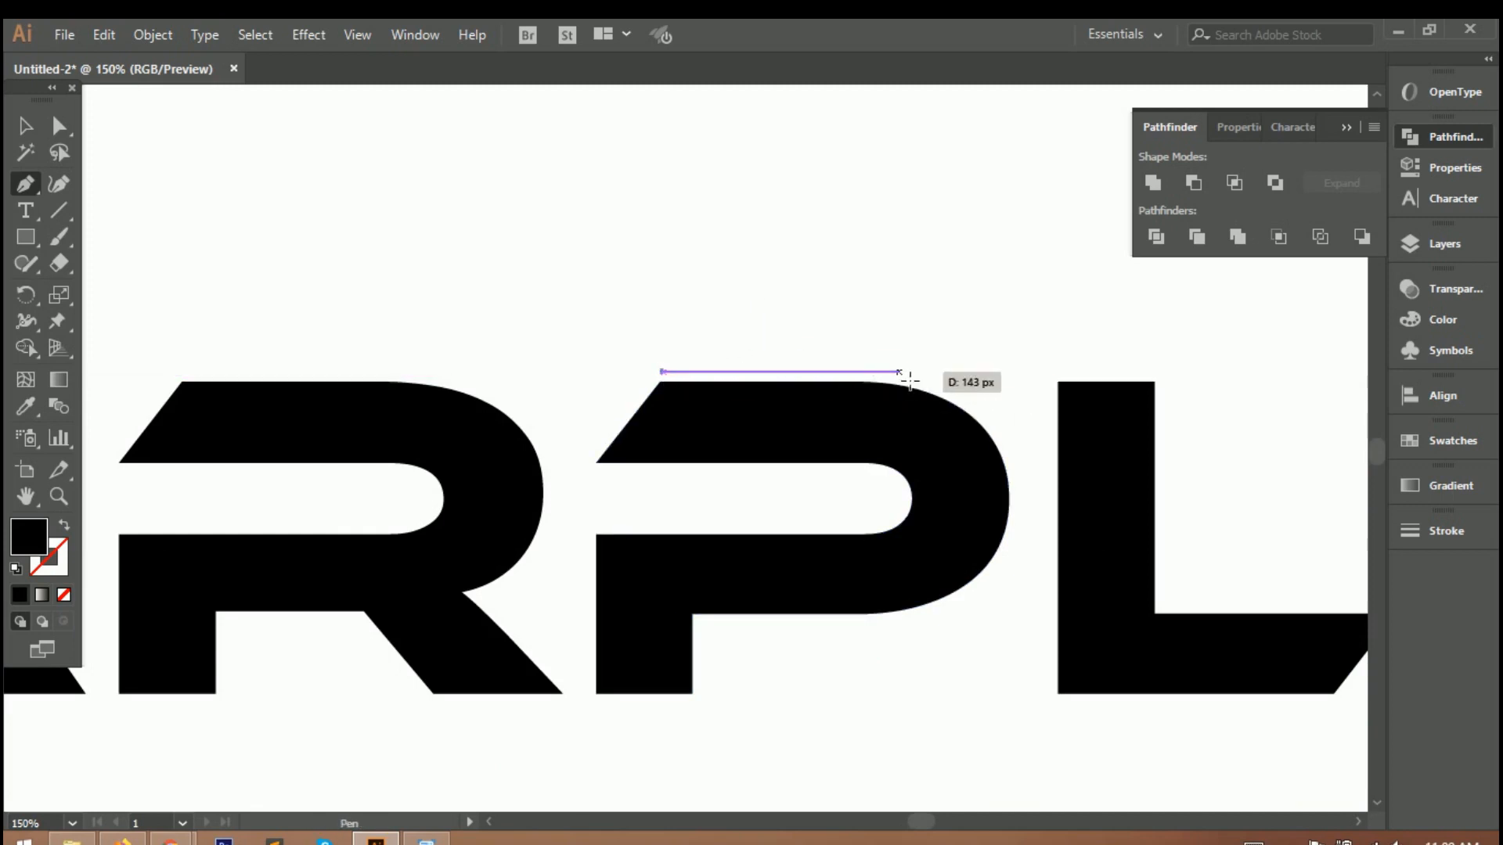
drag(914, 373, 883, 335)
click(900, 349)
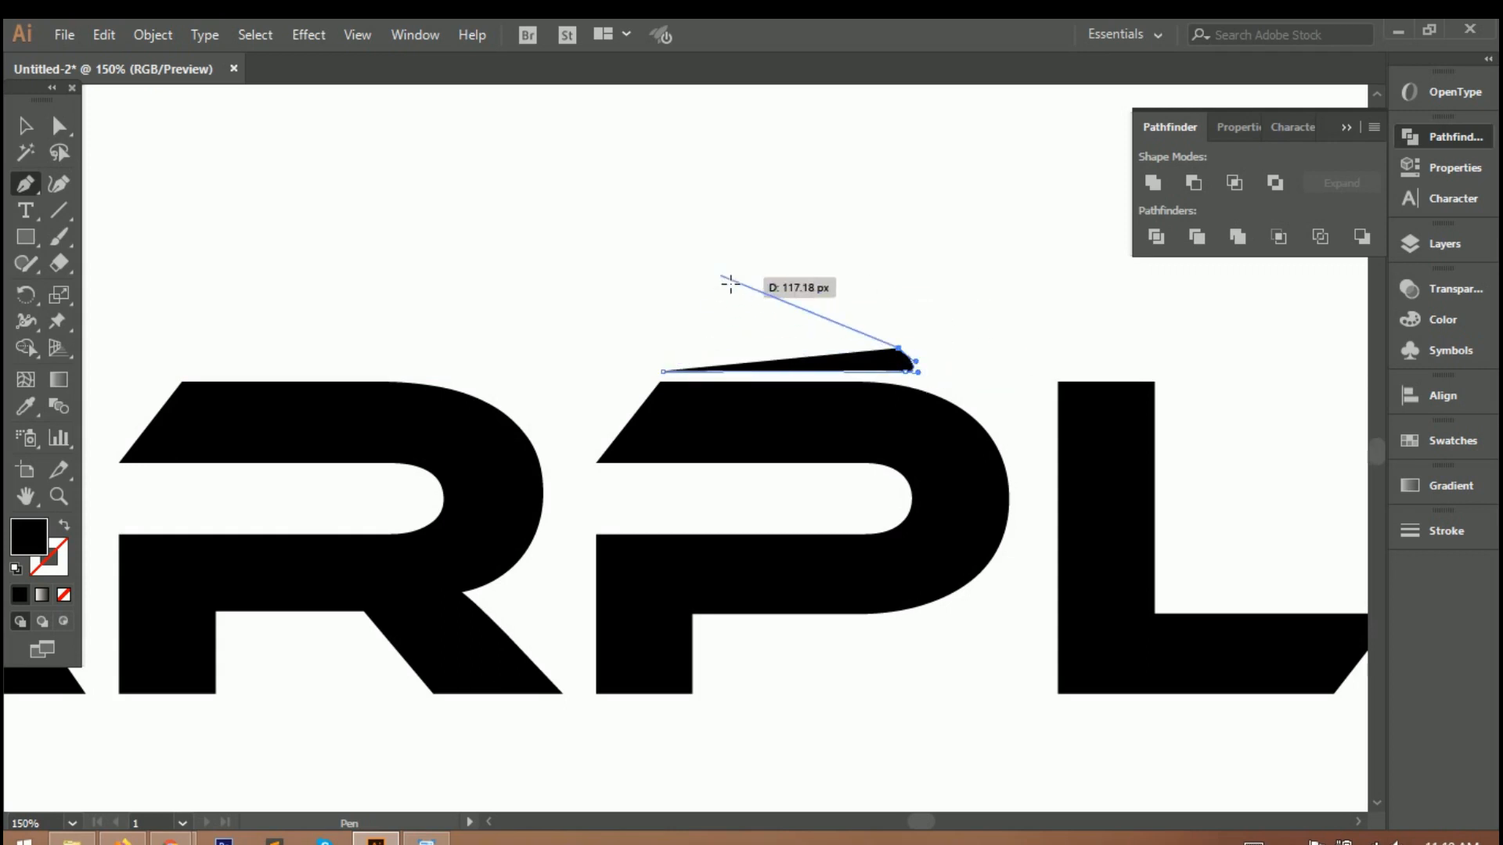
drag(670, 352, 551, 520)
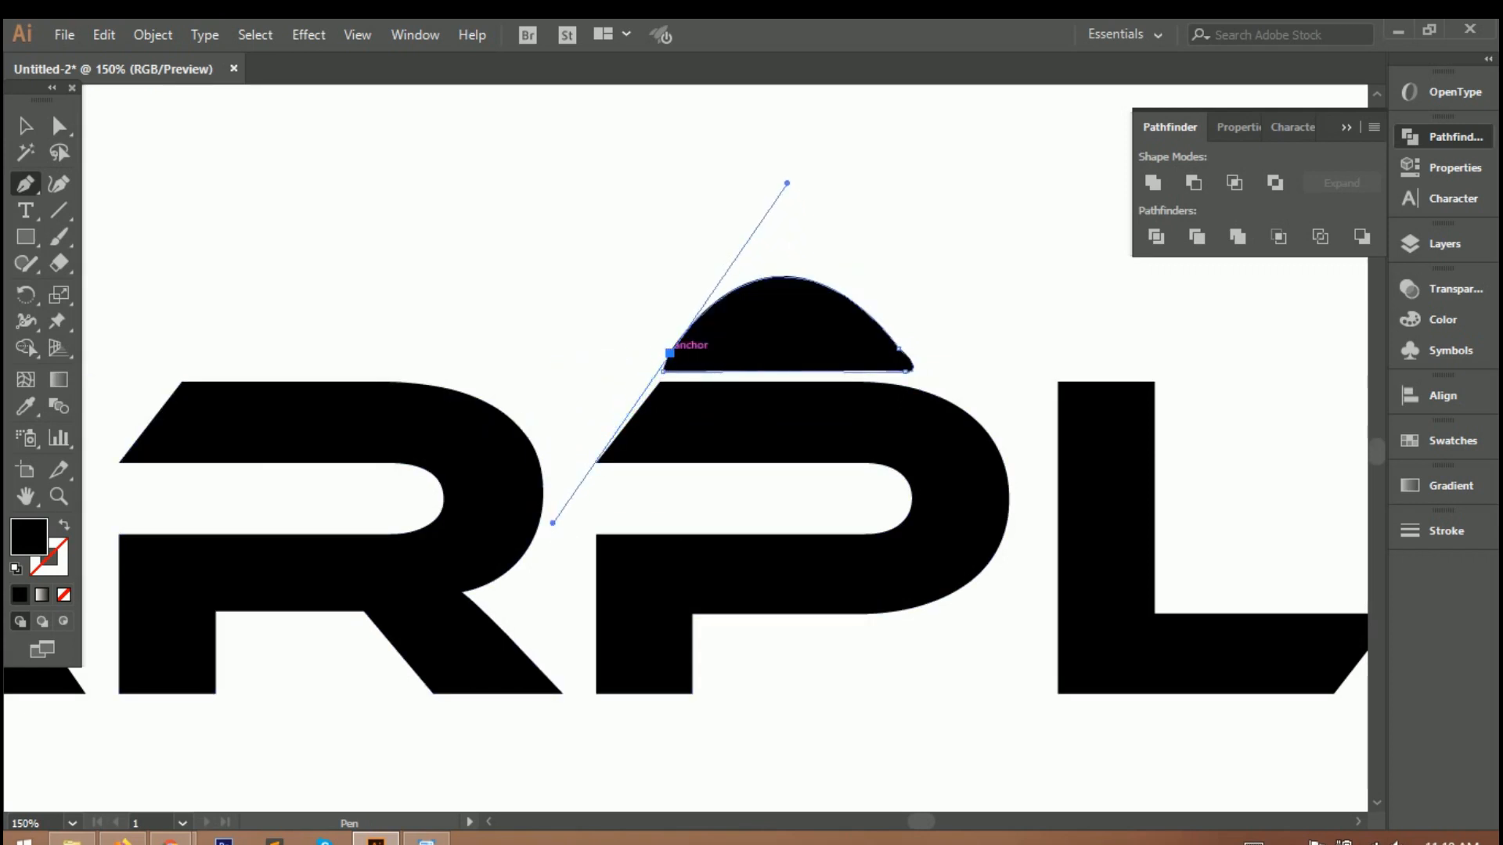
click(662, 372)
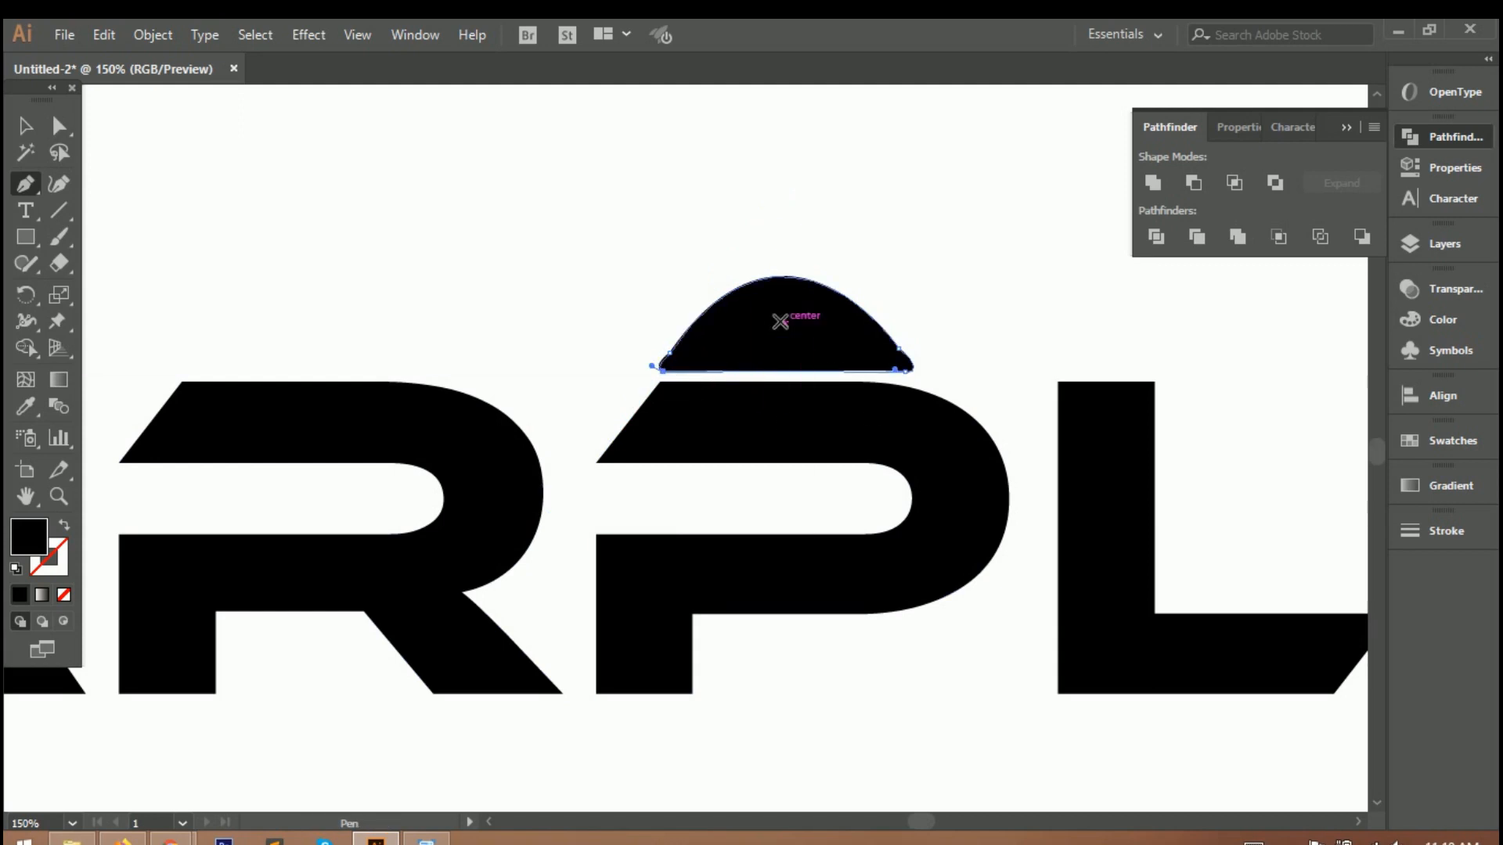
click(26, 127)
click(525, 252)
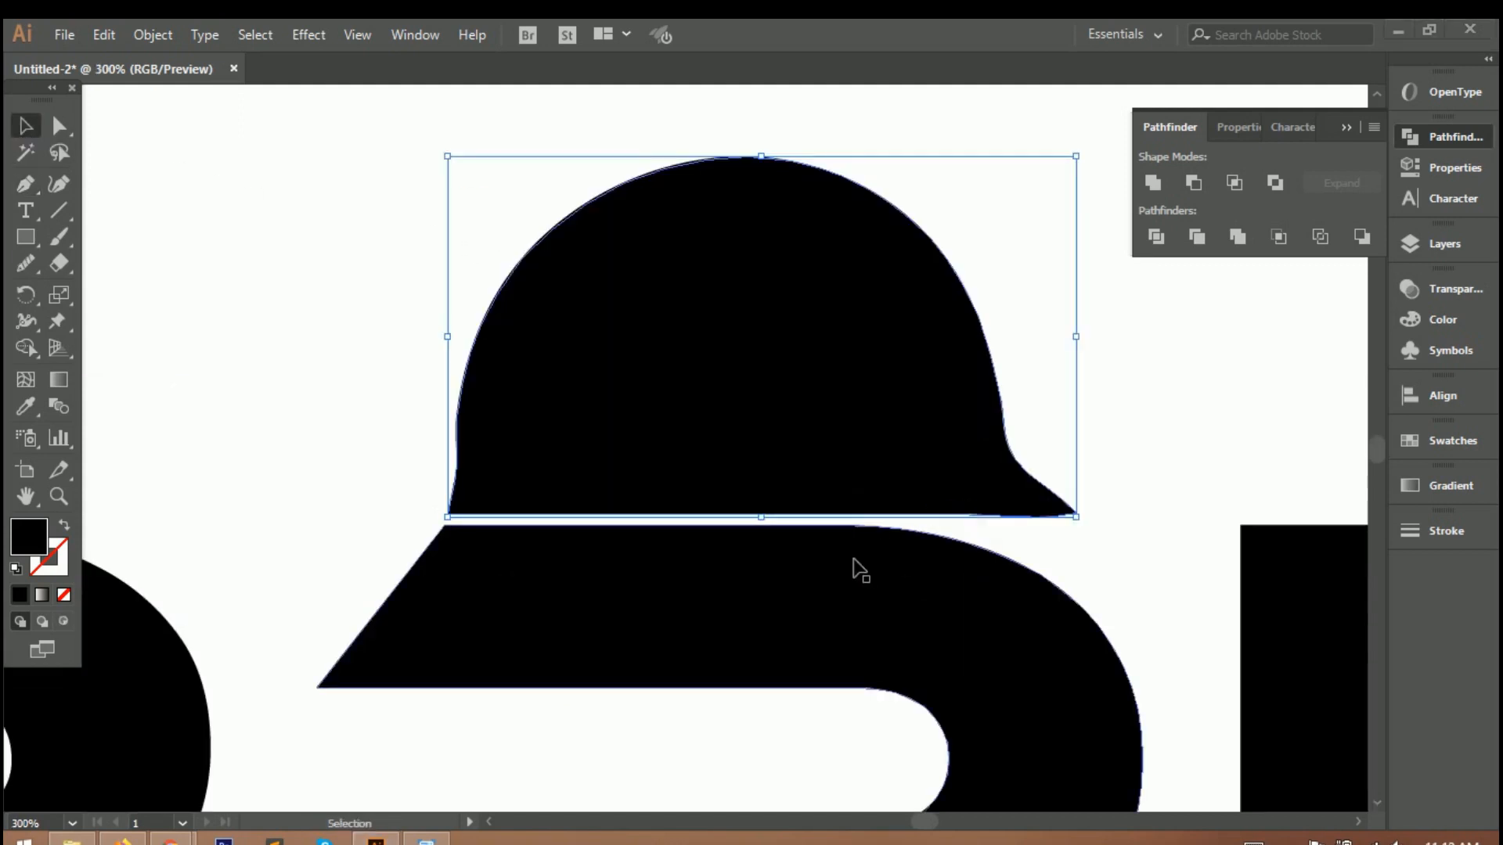
Step: Draw a thin curved crescent inside the upper part of the helmet with the Pen tool
scroll(1107, 492, down, 4)
key(ctrl+0)
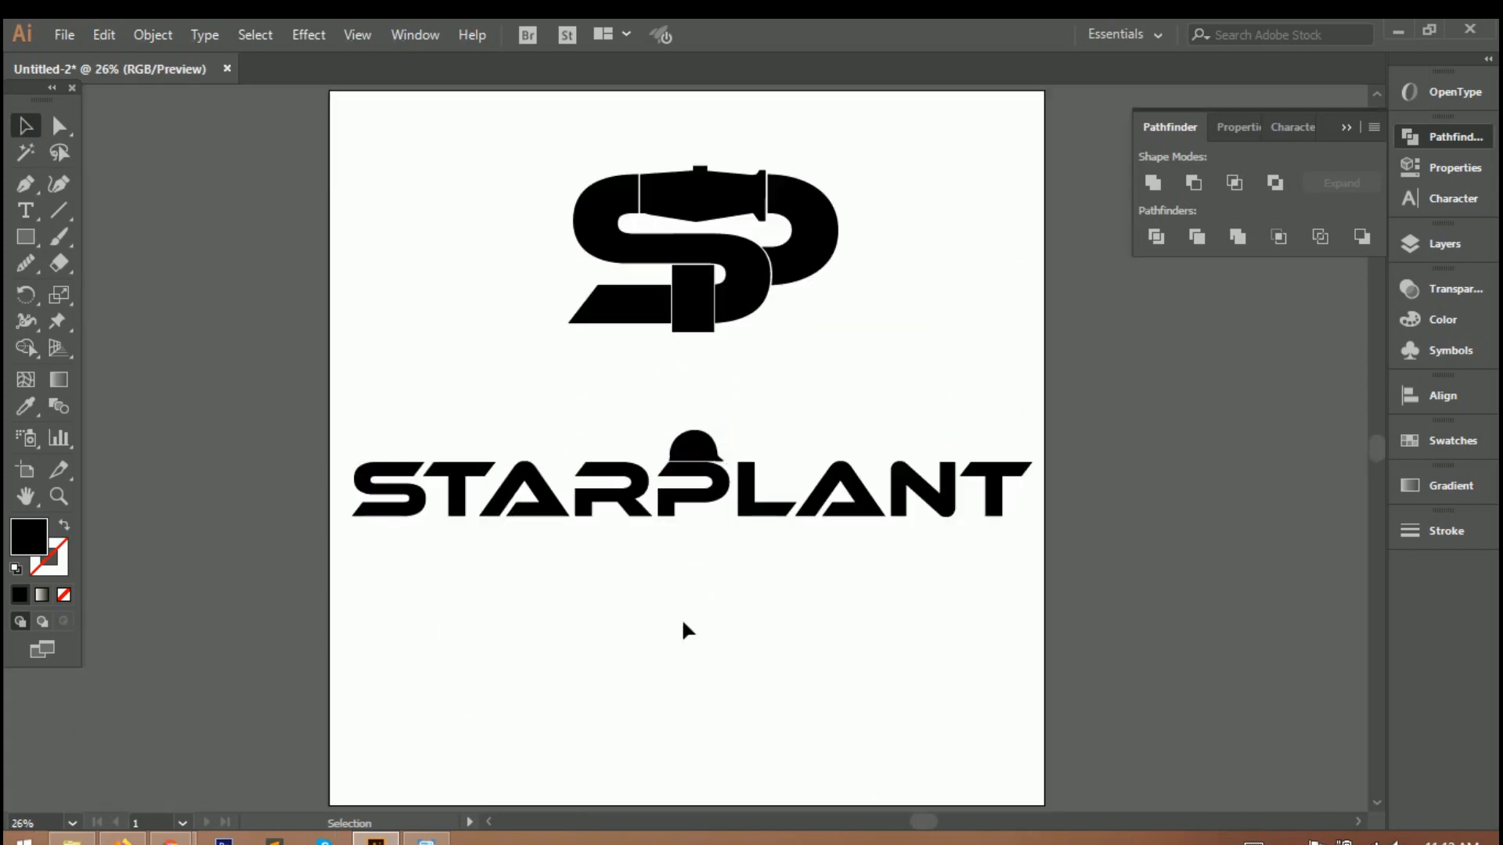
scroll(685, 450, up, 4)
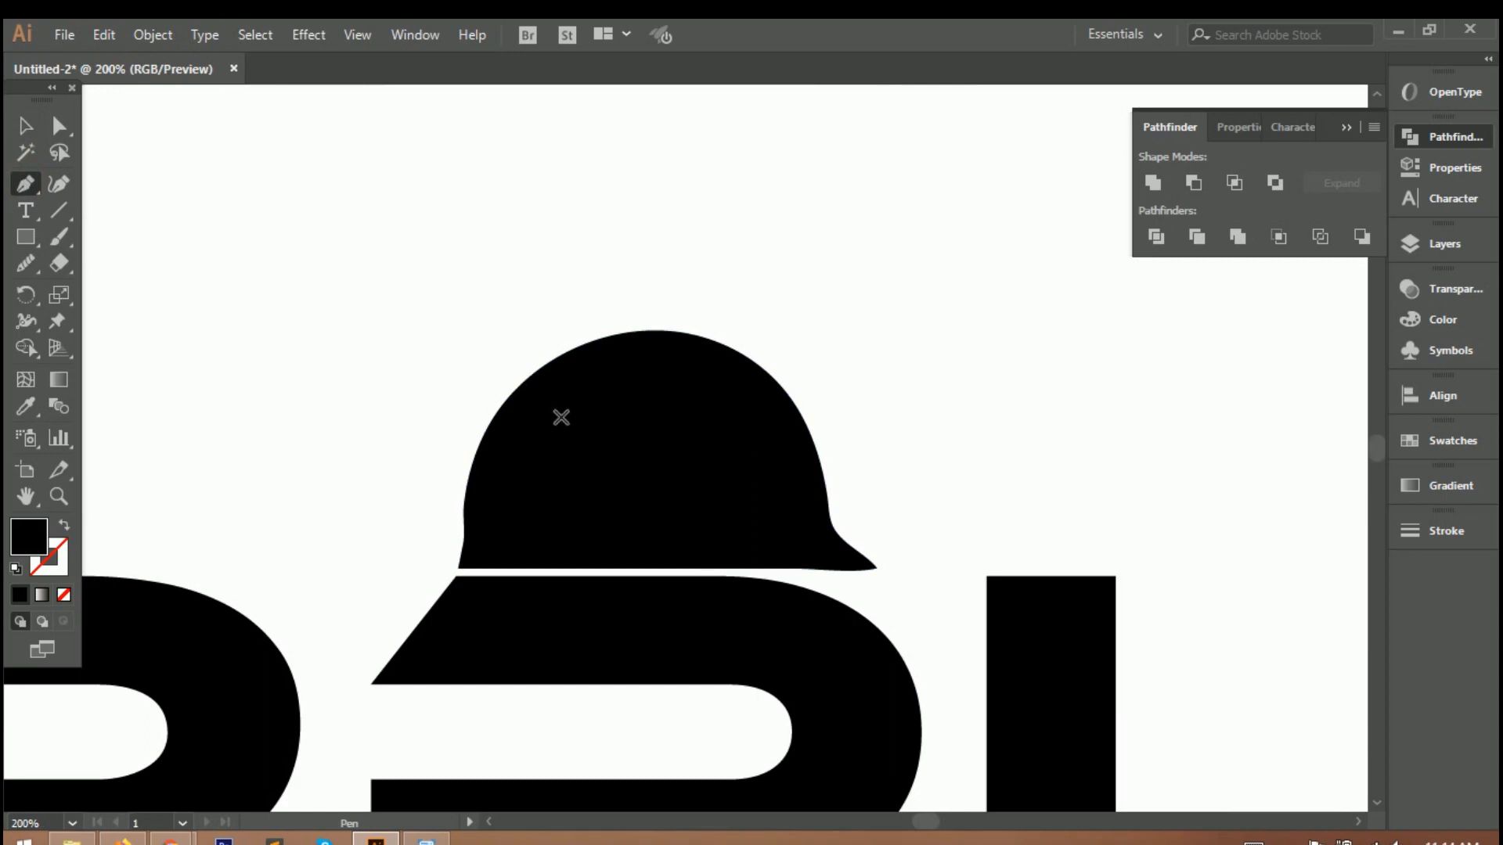
drag(859, 479, 861, 490)
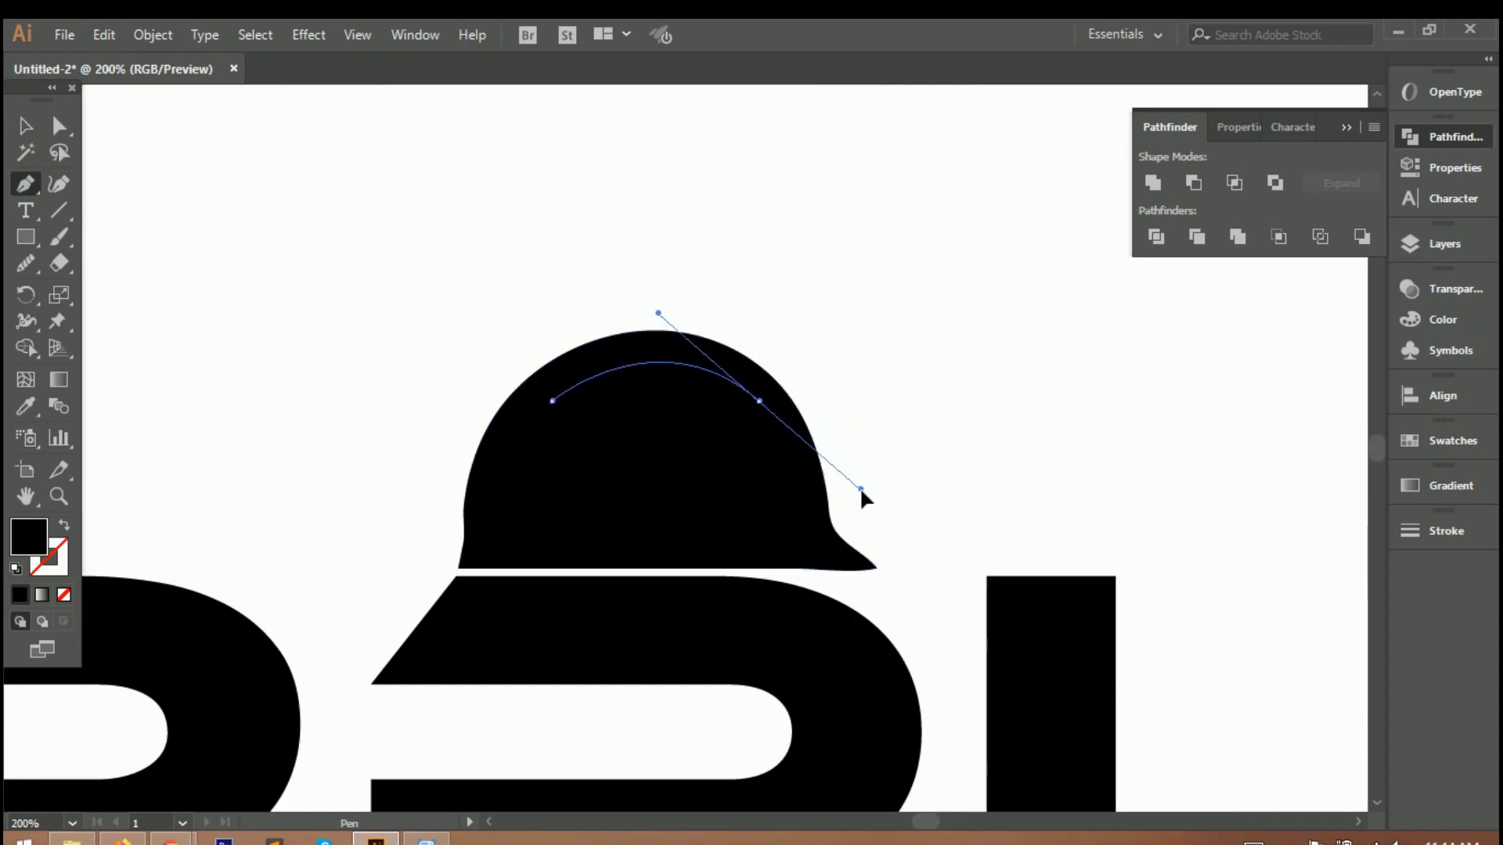
click(759, 401)
drag(552, 401, 430, 515)
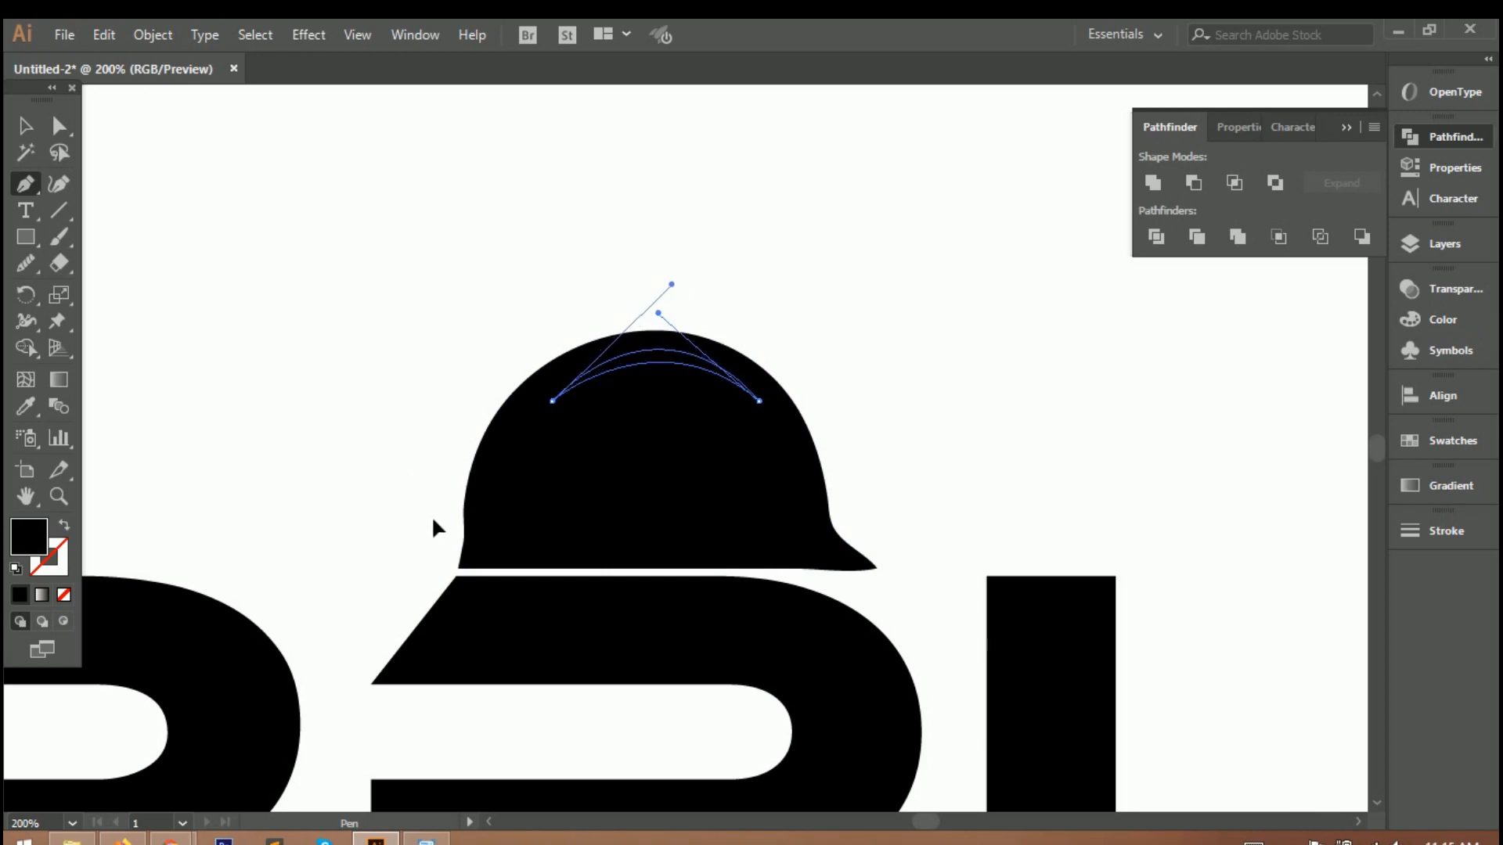
Step: Subtract the crescent from the helmet with Minus Front to cut out a highlight
click(26, 129)
shift+click(501, 431)
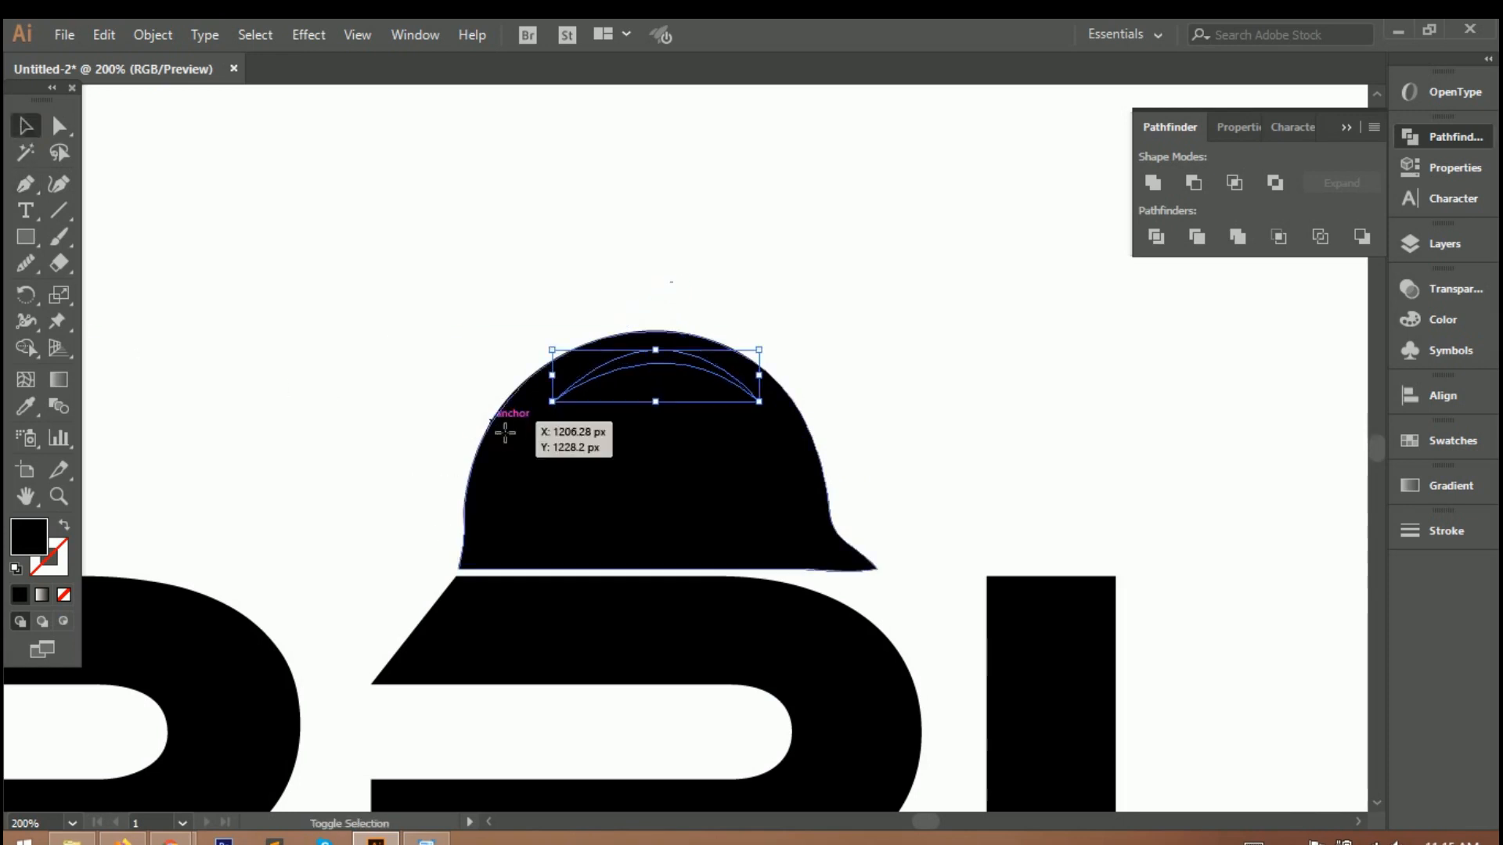
click(1191, 185)
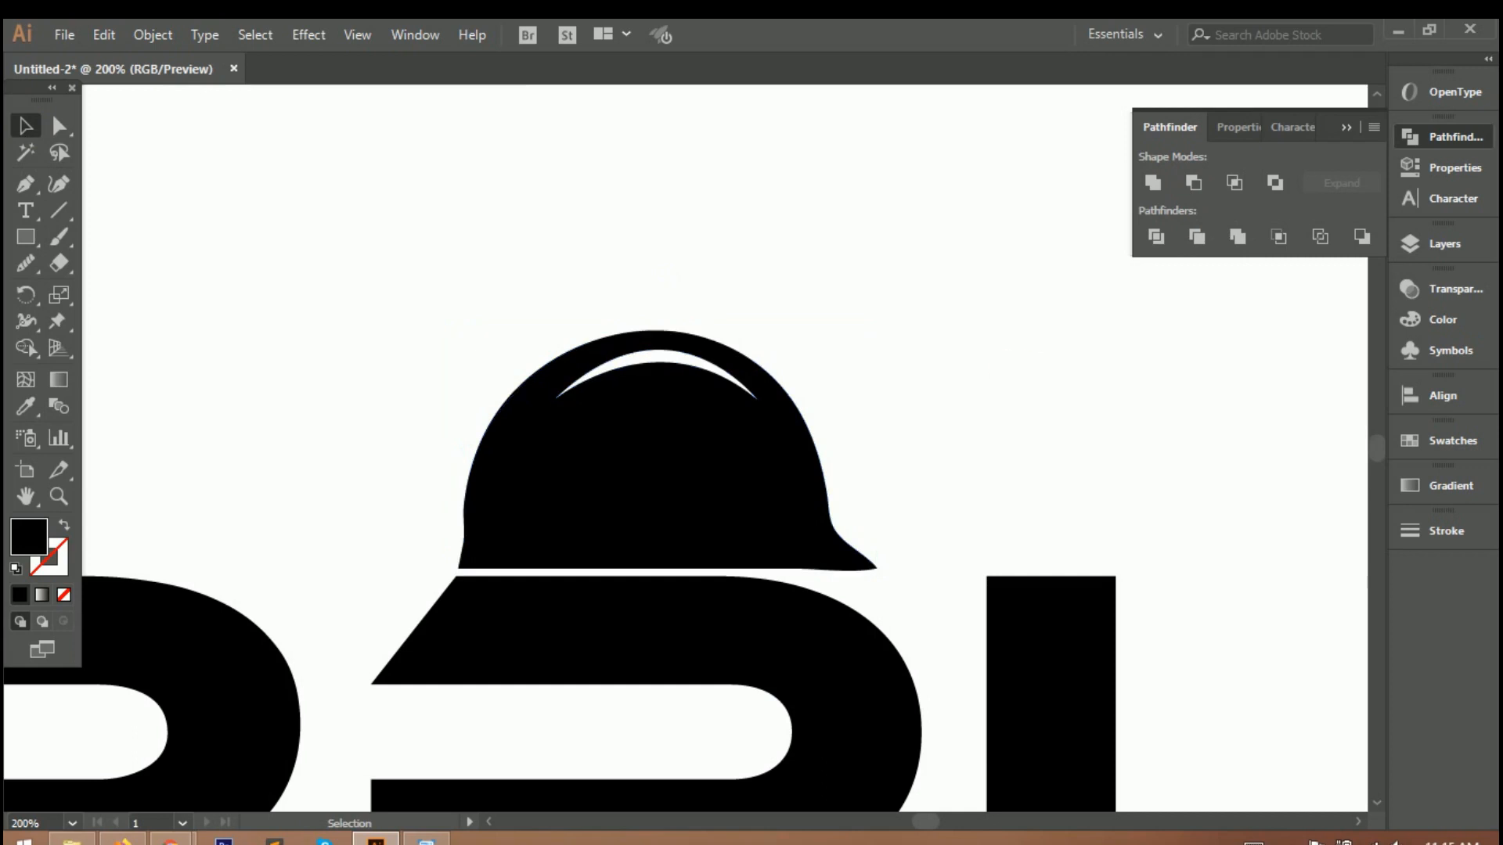
Step: Rotate the helmet slightly clockwise and move it down so its lower-left corner meets the P's upper-left corner
drag(885, 339, 892, 389)
key(ctrl+z)
drag(883, 305, 889, 362)
drag(699, 484, 709, 515)
scroll(544, 556, up, 4)
drag(398, 574, 386, 548)
Step: Round off the helmet's lower-left corner with the Smooth tool
click(174, 474)
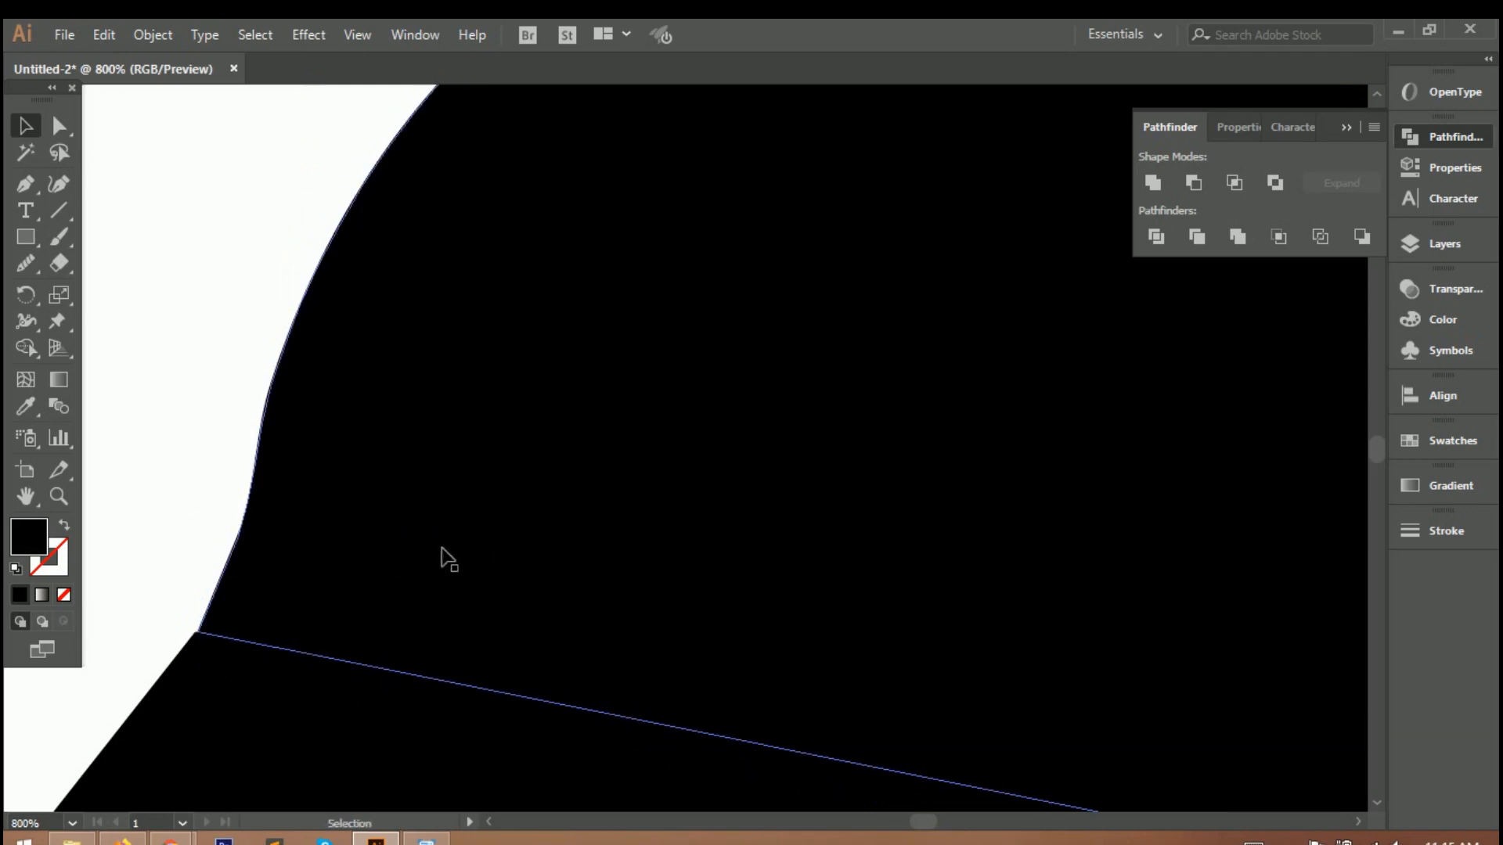
drag(193, 659, 202, 661)
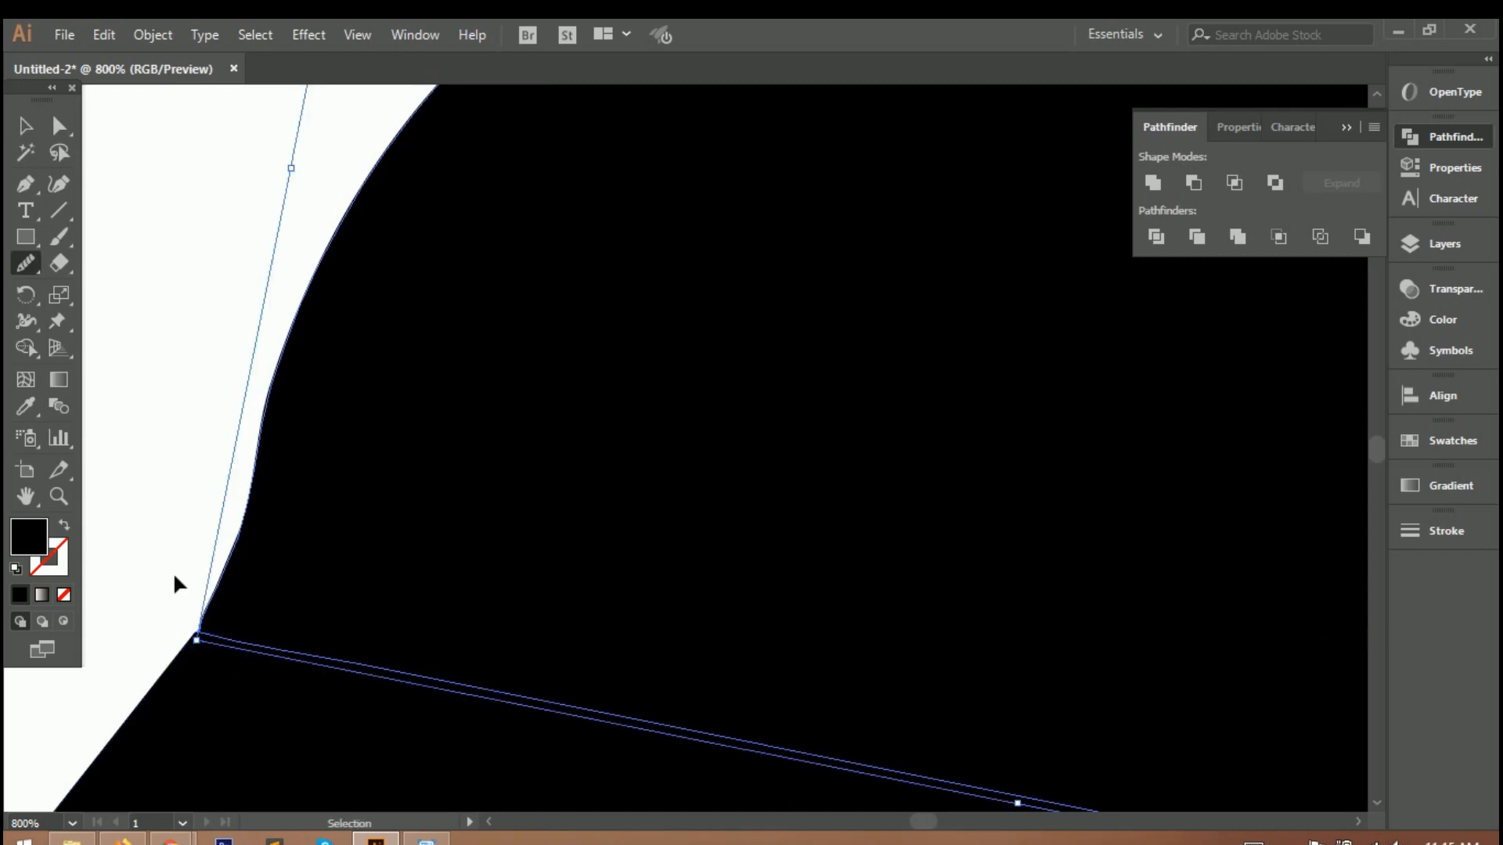
key(ctrl+0)
scroll(704, 499, up, 5)
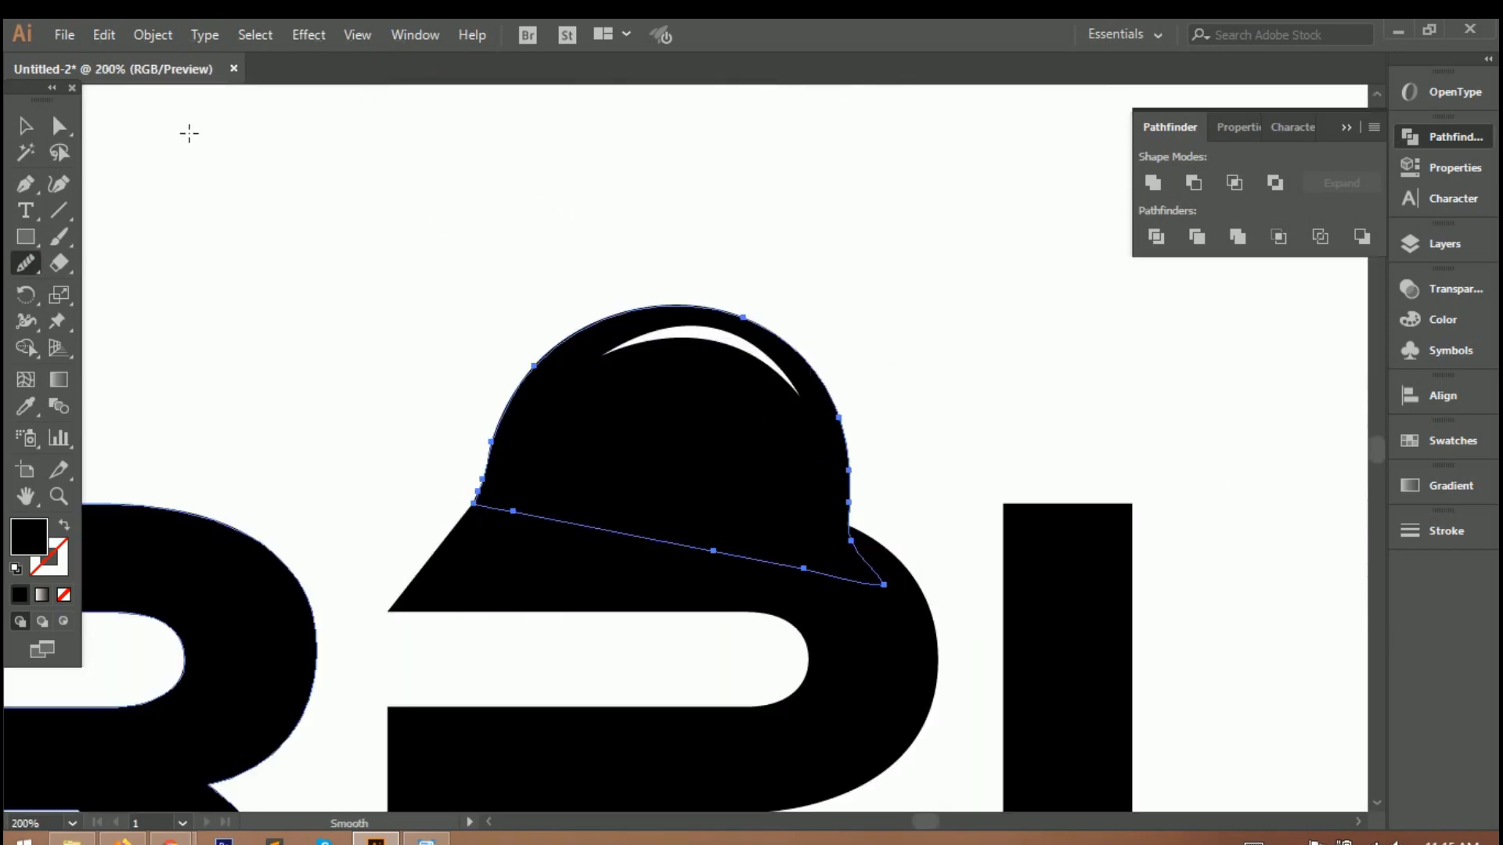
Step: Create an outward offset copy of the helmet's outline with Offset Path
key(v)
click(137, 35)
mouse_move(250, 509)
click(552, 586)
click(941, 341)
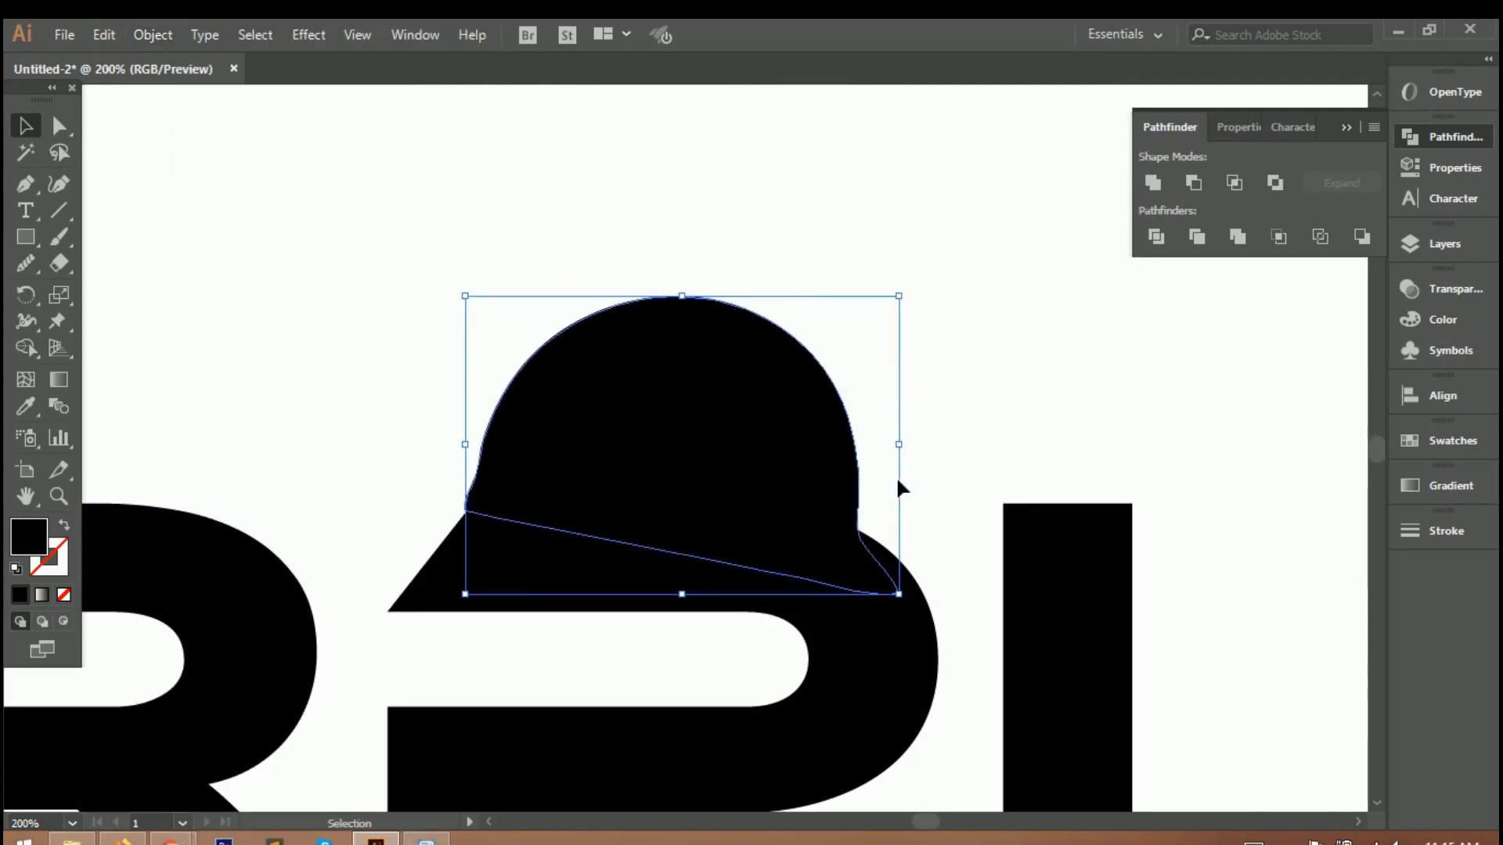
Step: Divide the helmet, its offset outline and the letter P with Pathfinder, and ungroup the resulting pieces
scroll(829, 362, down, 1)
scroll(829, 362, down, 1)
drag(496, 274, 771, 698)
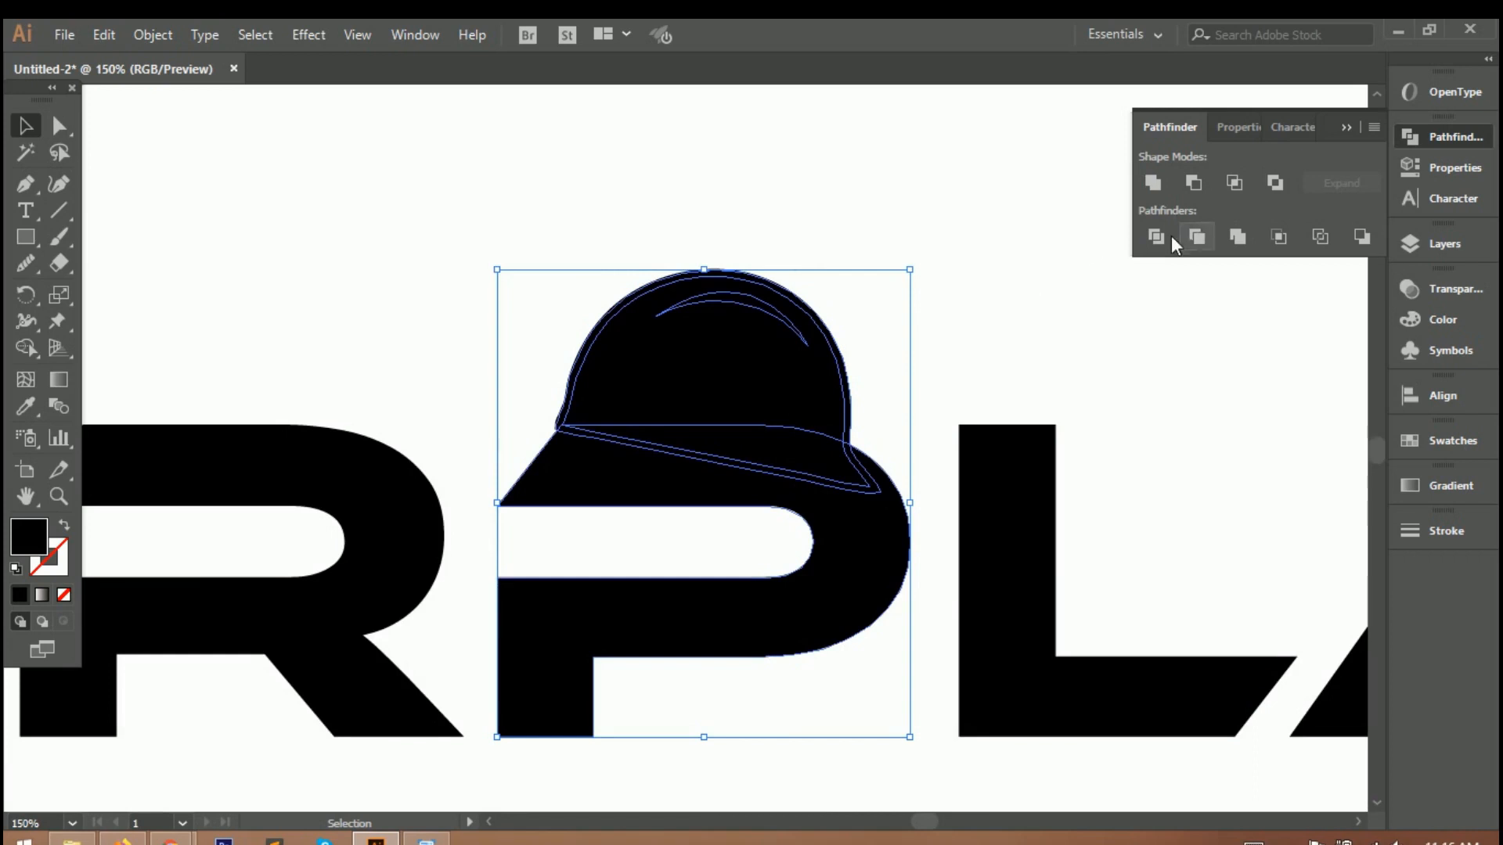
click(905, 402)
click(869, 493)
right_click(655, 383)
click(708, 569)
click(997, 359)
Step: Delete the offset band pieces around the helmet's brim and dome to leave a thin gap against the P
click(854, 487)
key(Delete)
click(871, 490)
key(Delete)
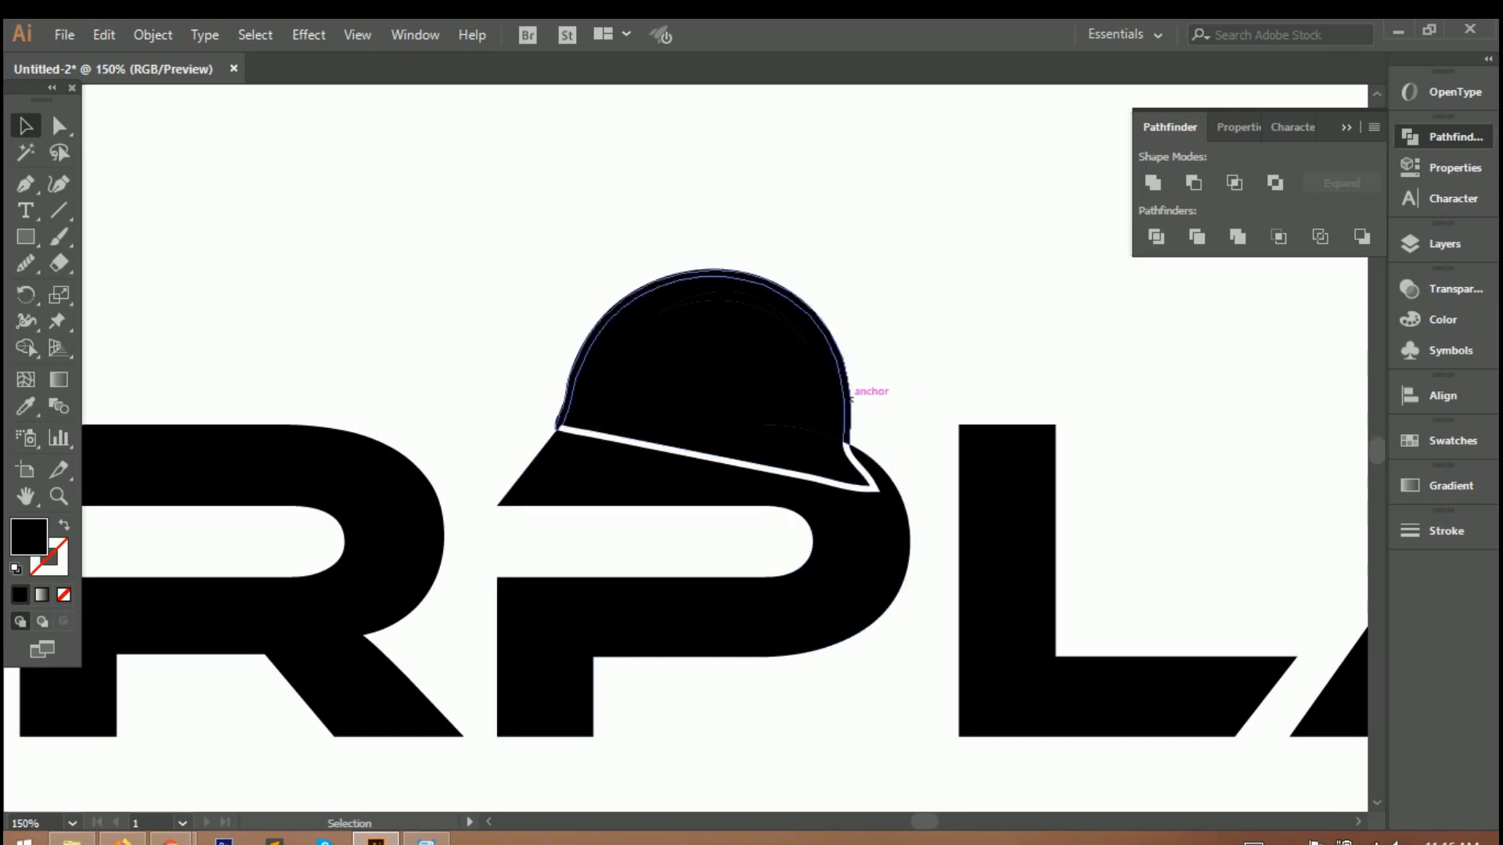
click(844, 358)
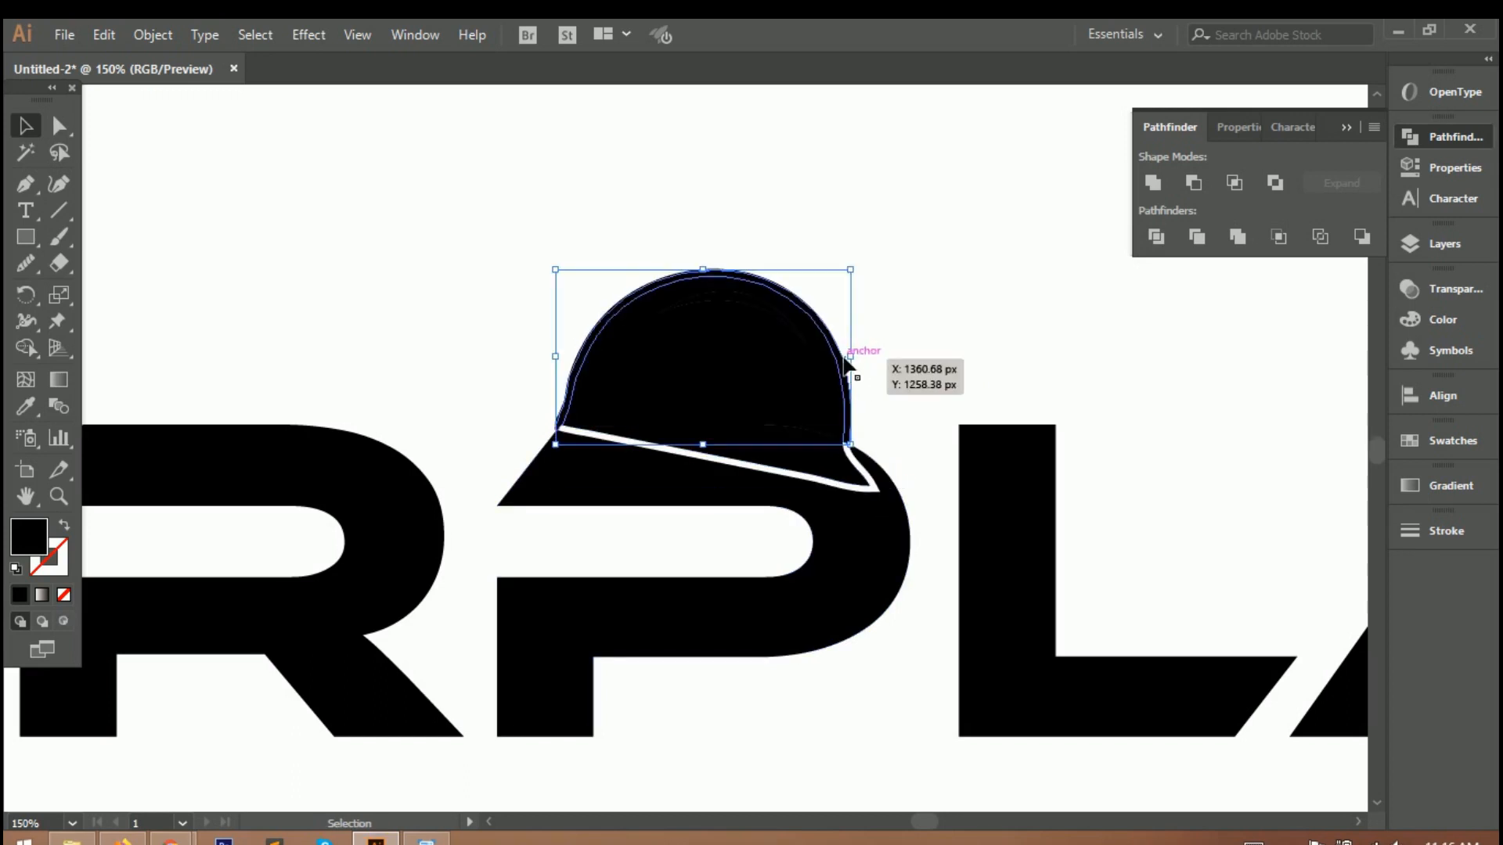
key(Delete)
click(766, 311)
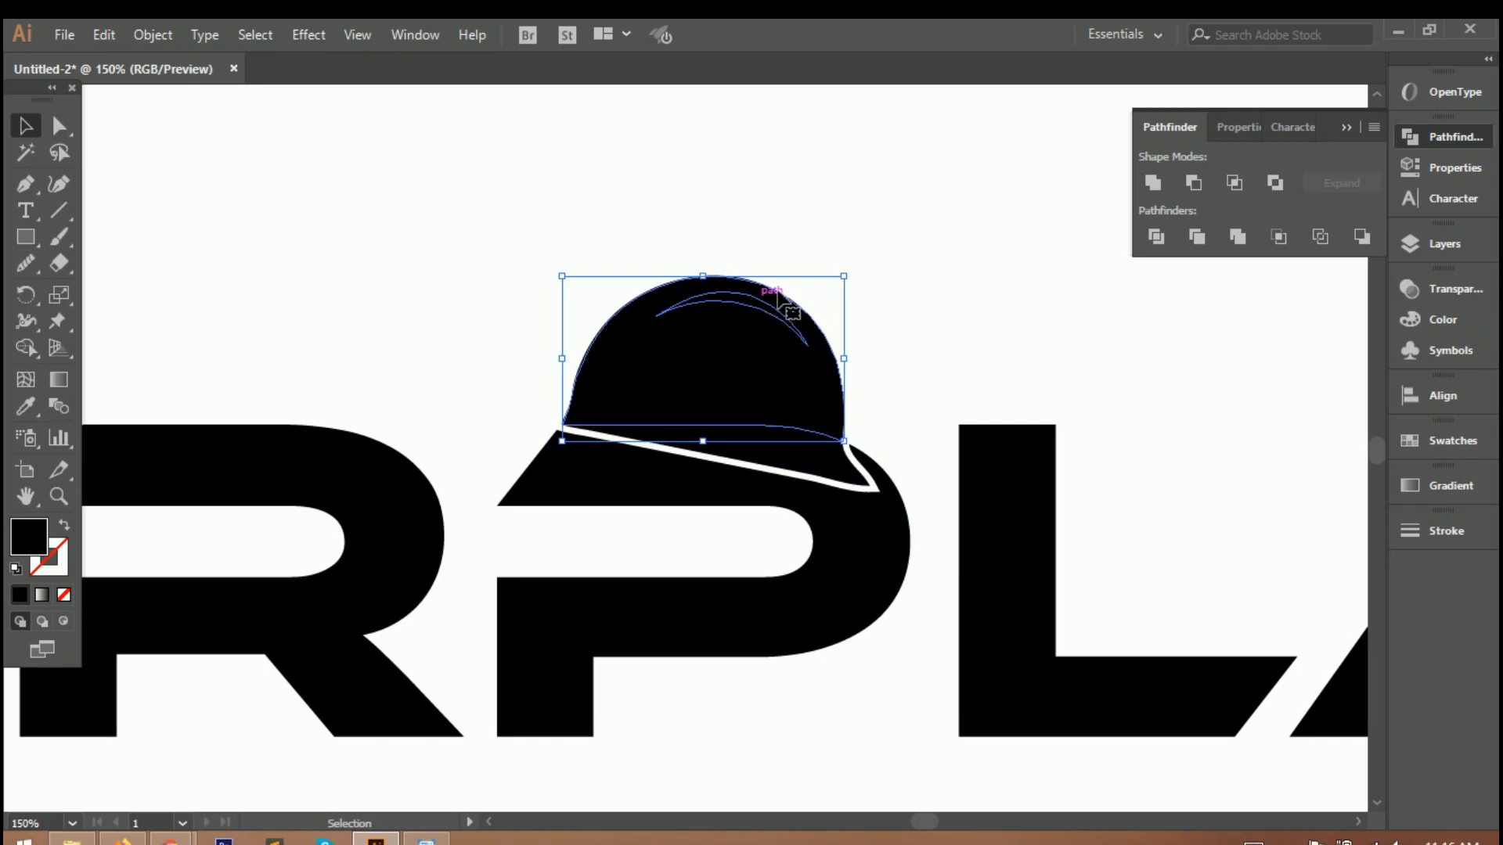
key(Delete)
key(ctrl+z)
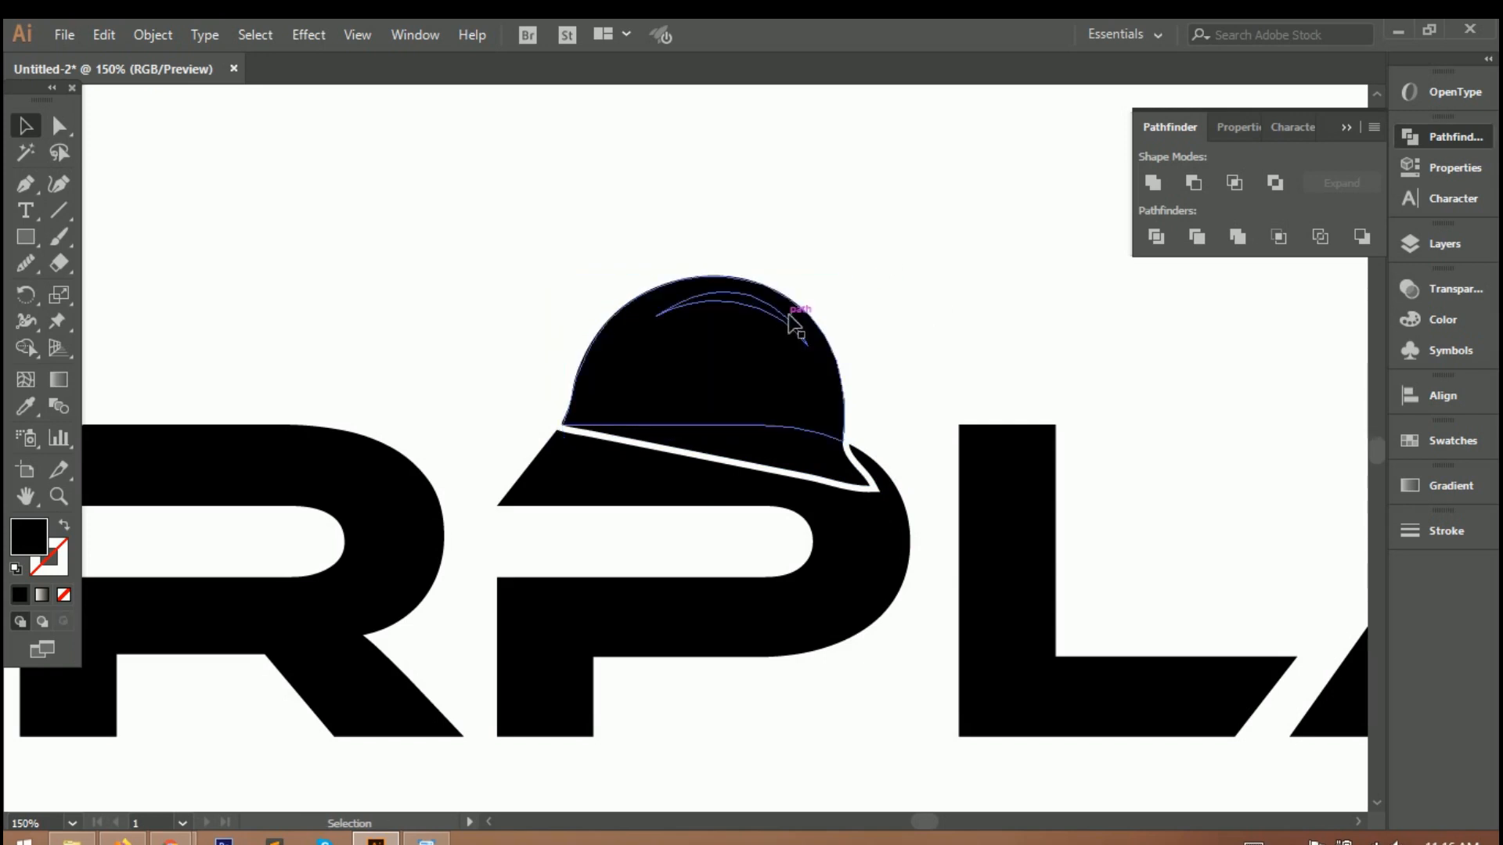
Step: Merge the helmet's dome and brim pieces into one shape with the Shape Builder tool
right_click(676, 326)
drag(546, 272, 824, 656)
right_click(683, 313)
click(949, 374)
key(ctrl+=)
click(26, 347)
drag(721, 230, 772, 338)
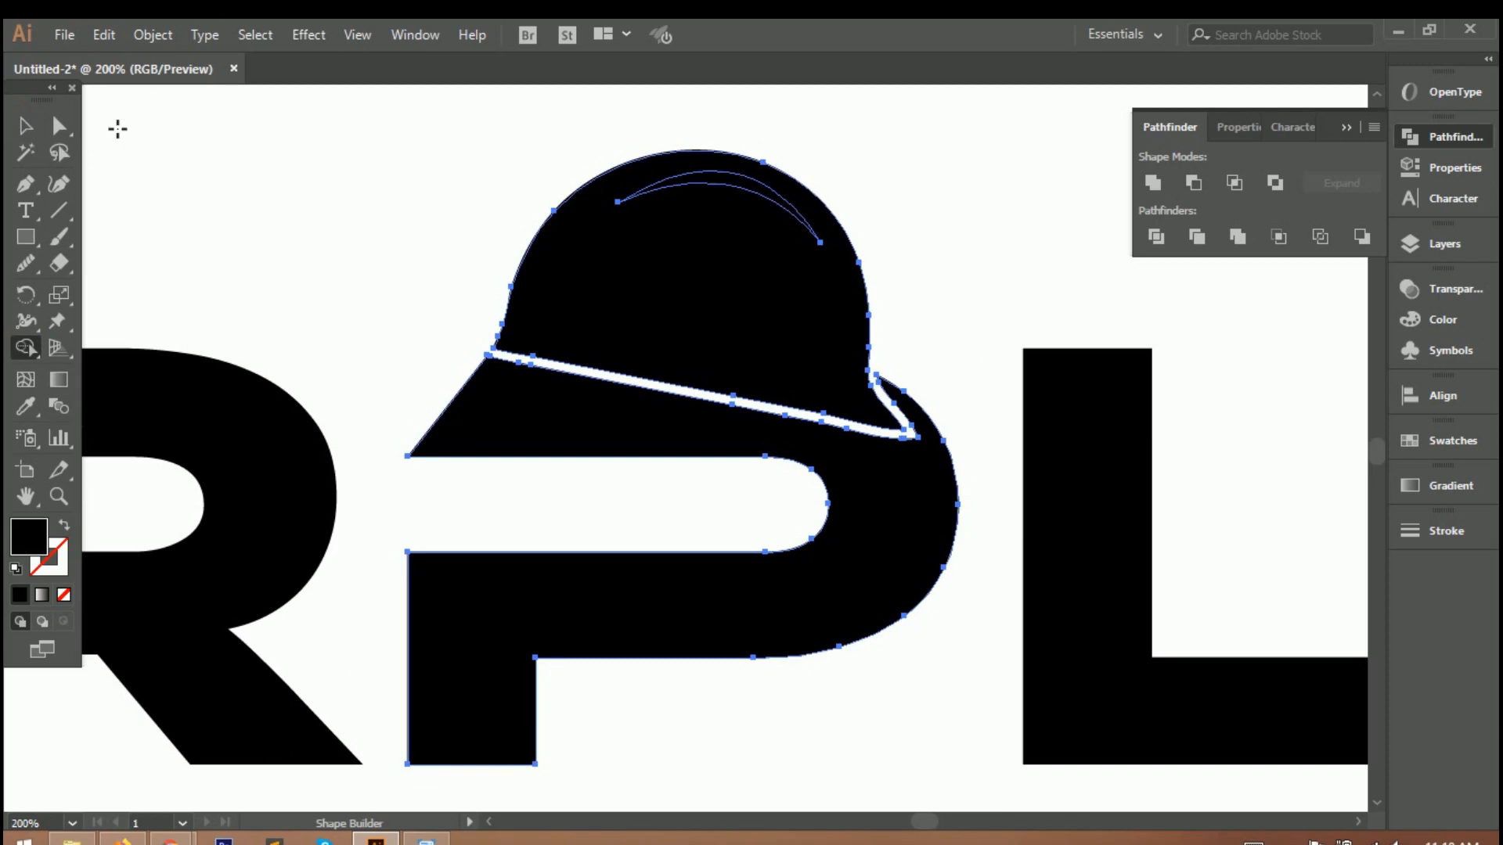
Step: Remove the black crescent piece inside the helmet to open the white highlight
key(v)
click(704, 191)
right_click(699, 184)
drag(443, 157, 865, 604)
right_click(689, 266)
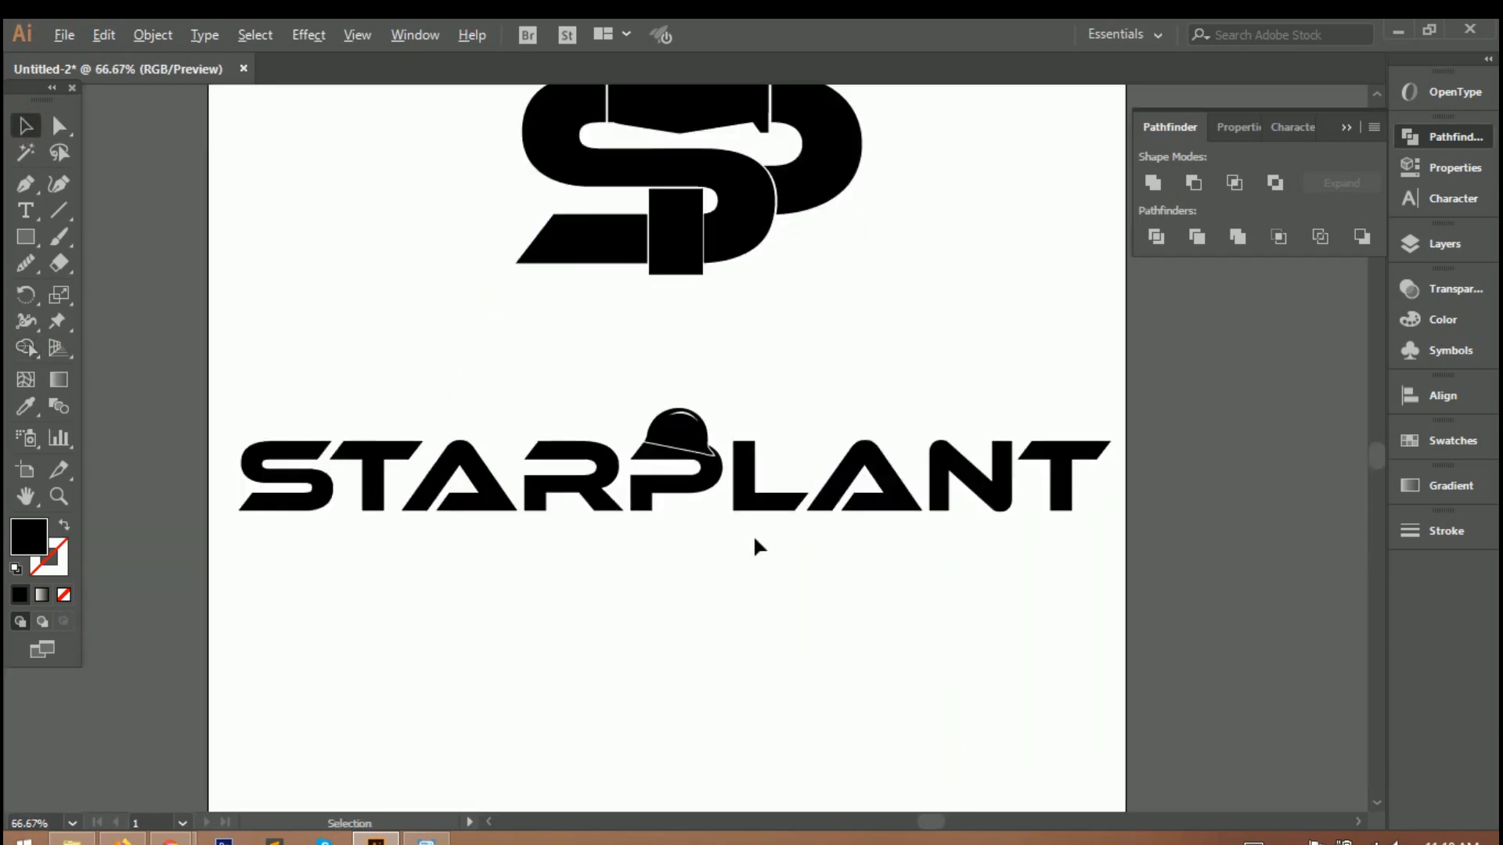
Step: Examine the helmet on the P and the neighbouring letter L up close
scroll(753, 534, up, 3)
scroll(800, 468, down, 3)
scroll(802, 462, up, 3)
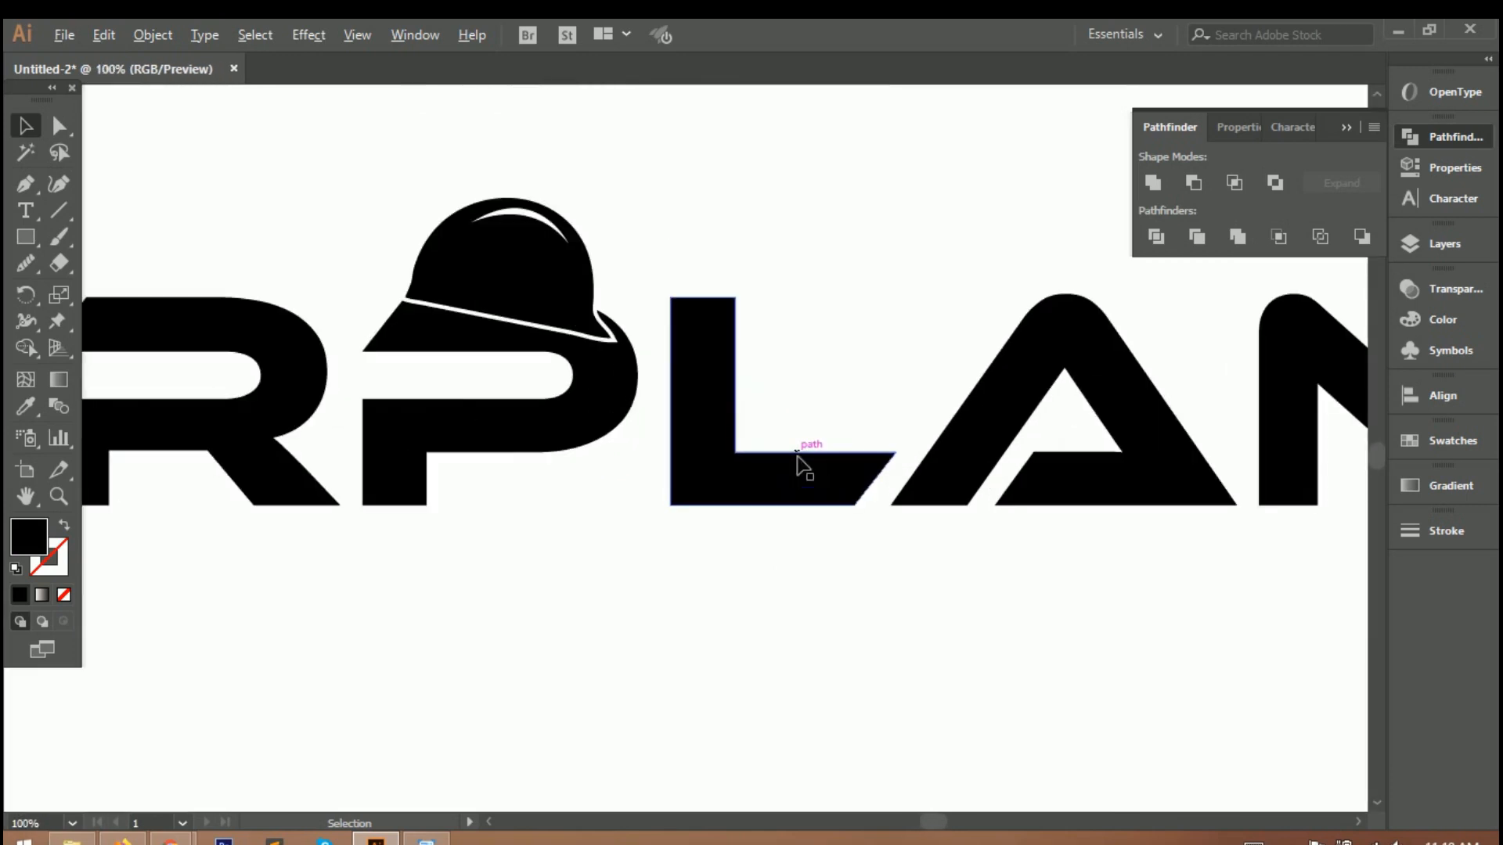
scroll(716, 366, up, 4)
scroll(714, 369, down, 4)
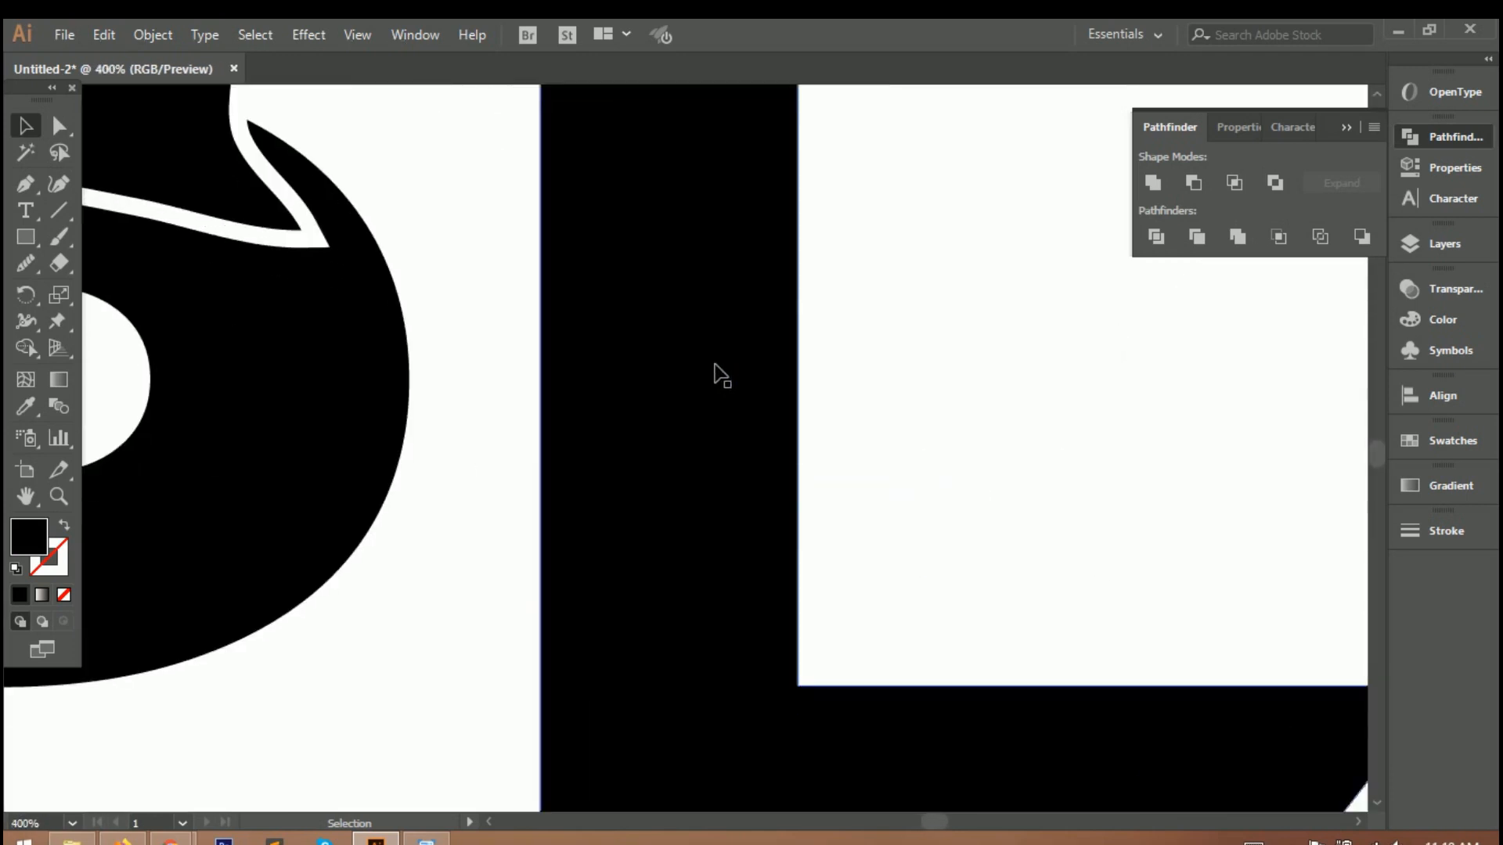
scroll(663, 338, right, 5)
scroll(626, 352, up, 8)
scroll(624, 351, up, 1)
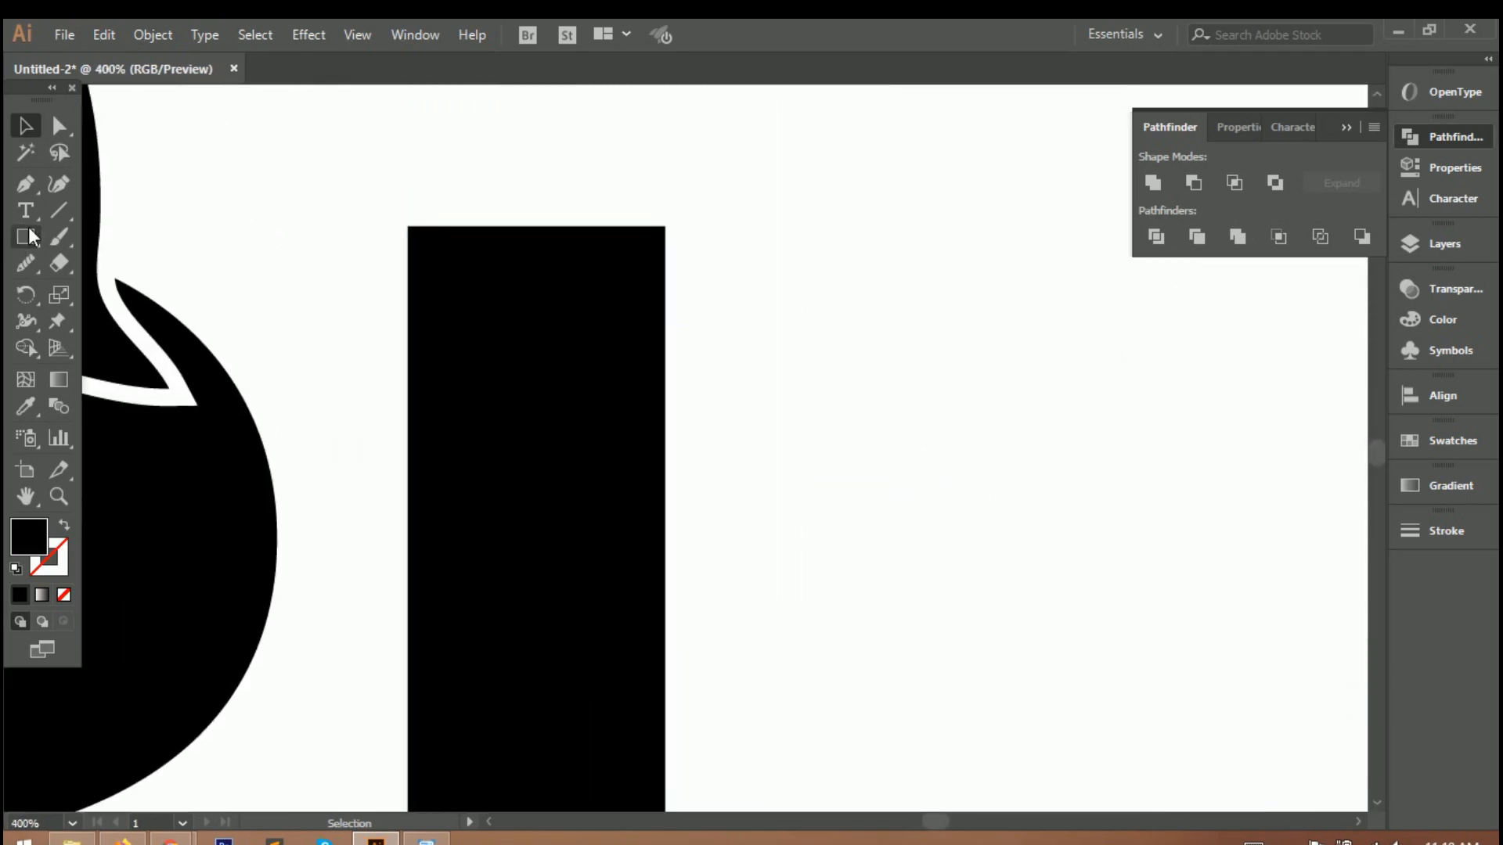
Step: Draw a short horizontal line near the top of the L's stem with the Line Segment tool and give it a white stroke (ffffff)
click(58, 210)
click(418, 249)
click(801, 495)
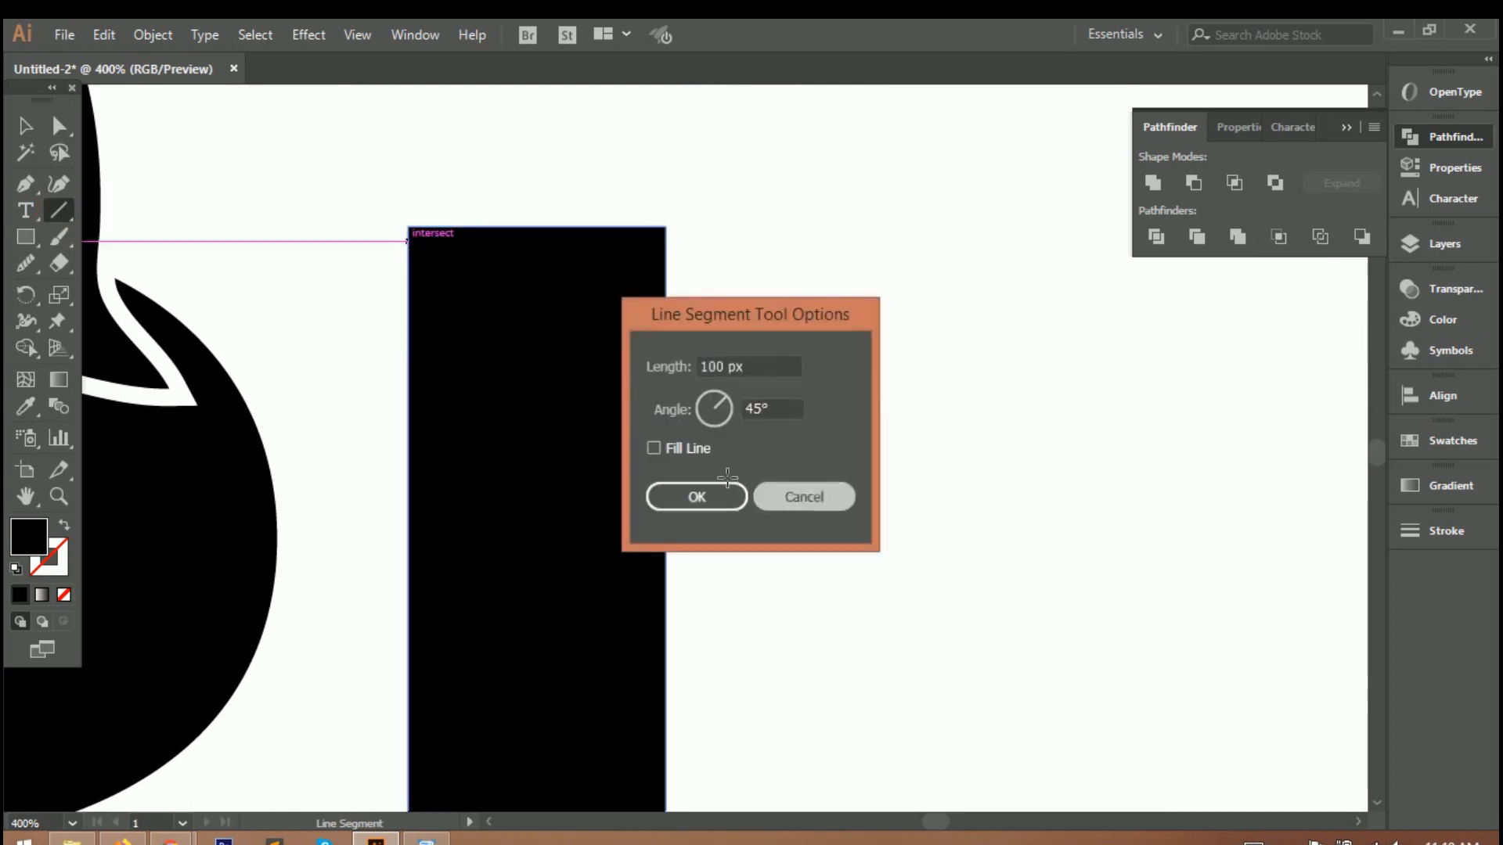
drag(419, 250, 512, 259)
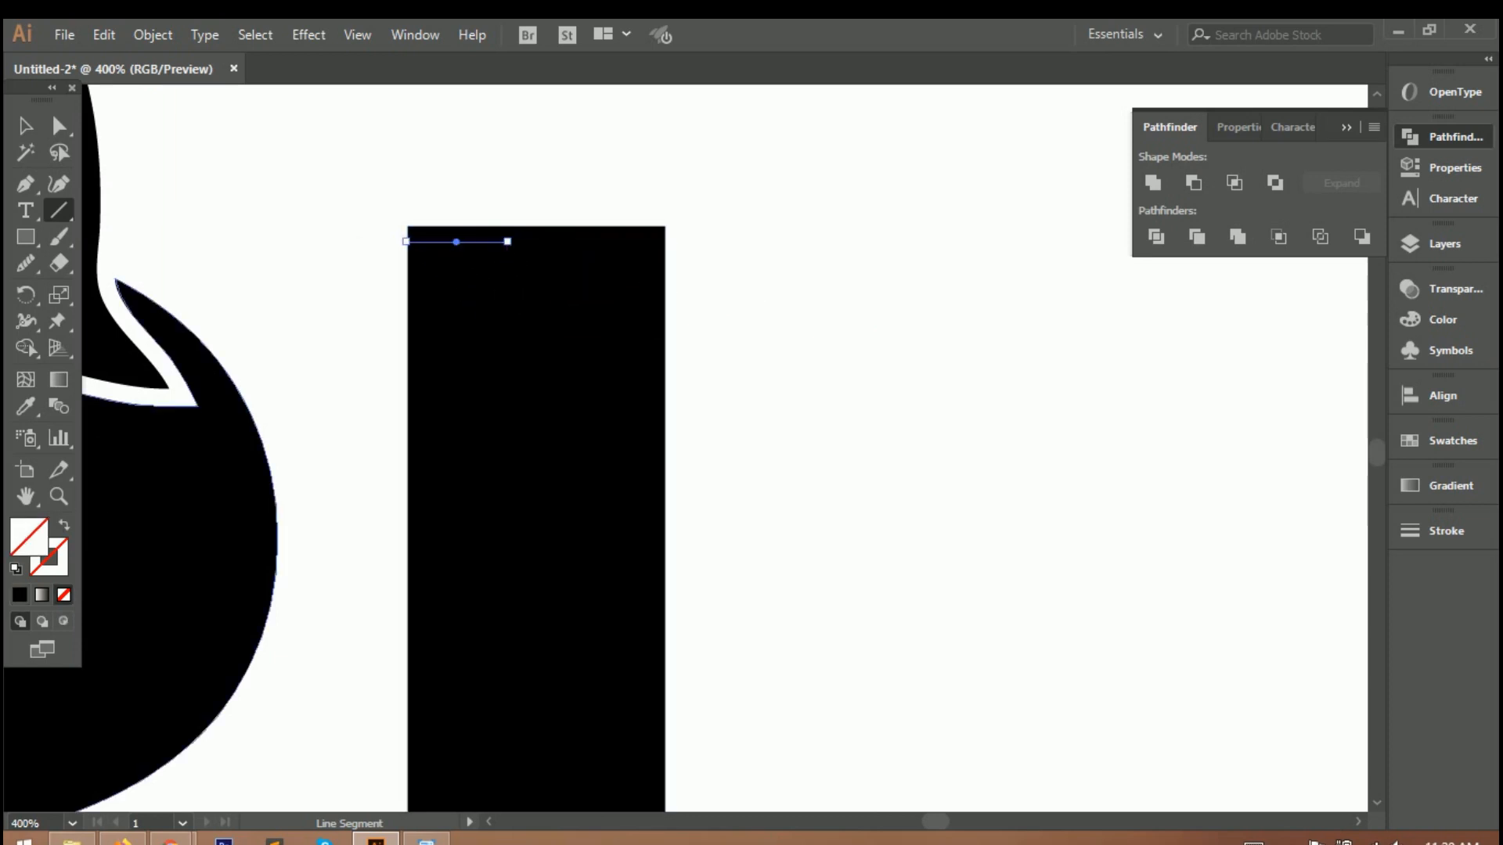
double_click(65, 570)
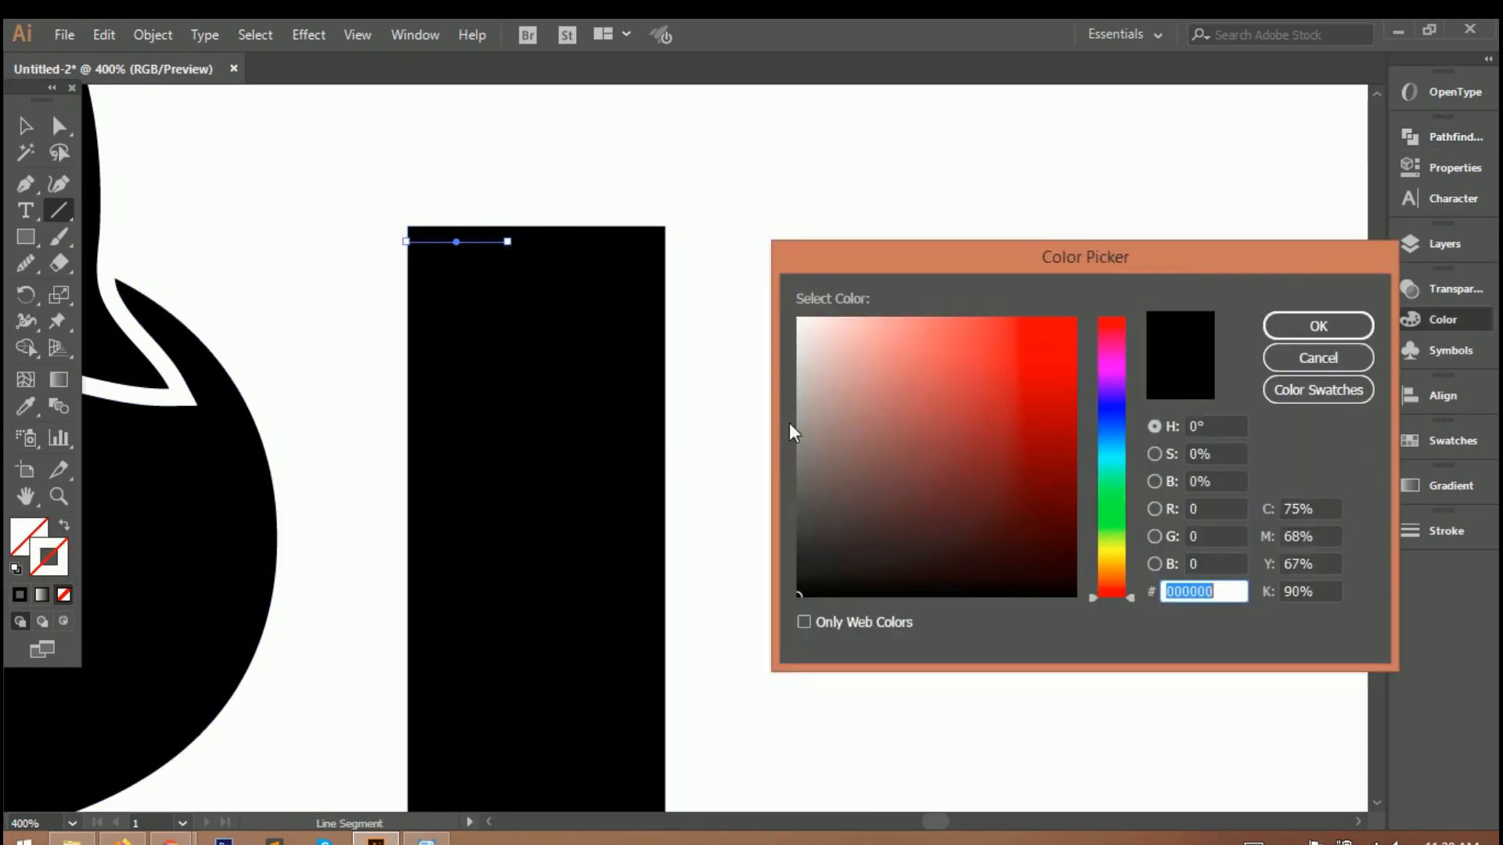
click(1318, 325)
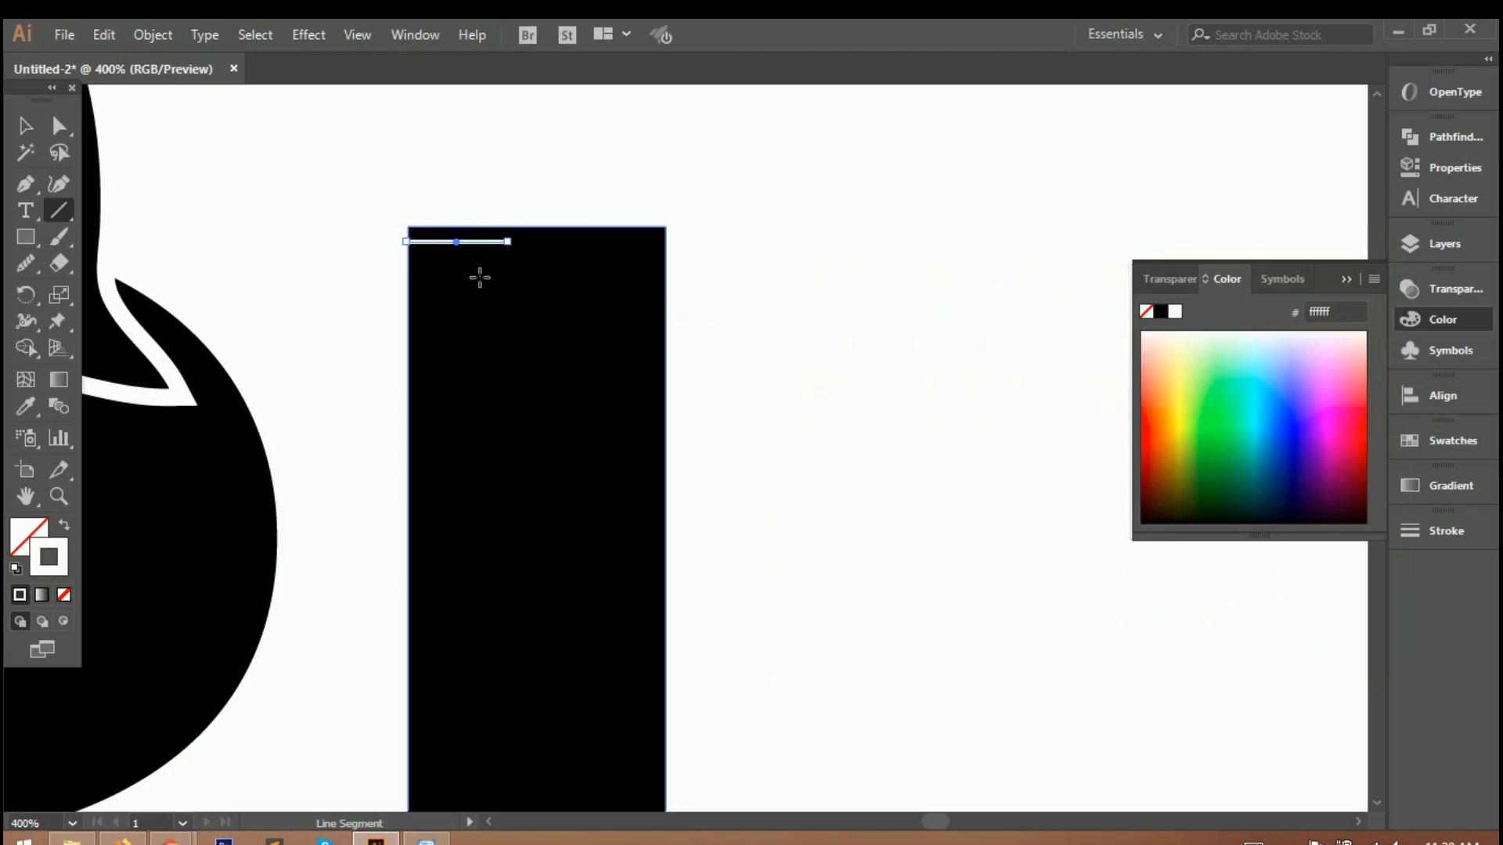
Step: Duplicate the white line at even spacing down the L's stem to form ruler tick marks
key(v)
click(491, 242)
drag(500, 250, 494, 295)
key(ctrl+d)
key(ctrl+d)
scroll(507, 344, right, 3)
key(ctrl+d)
key(ctrl+d)
key(ctrl+d)
key(ctrl+d)
key(ctrl+d)
key(ctrl+d)
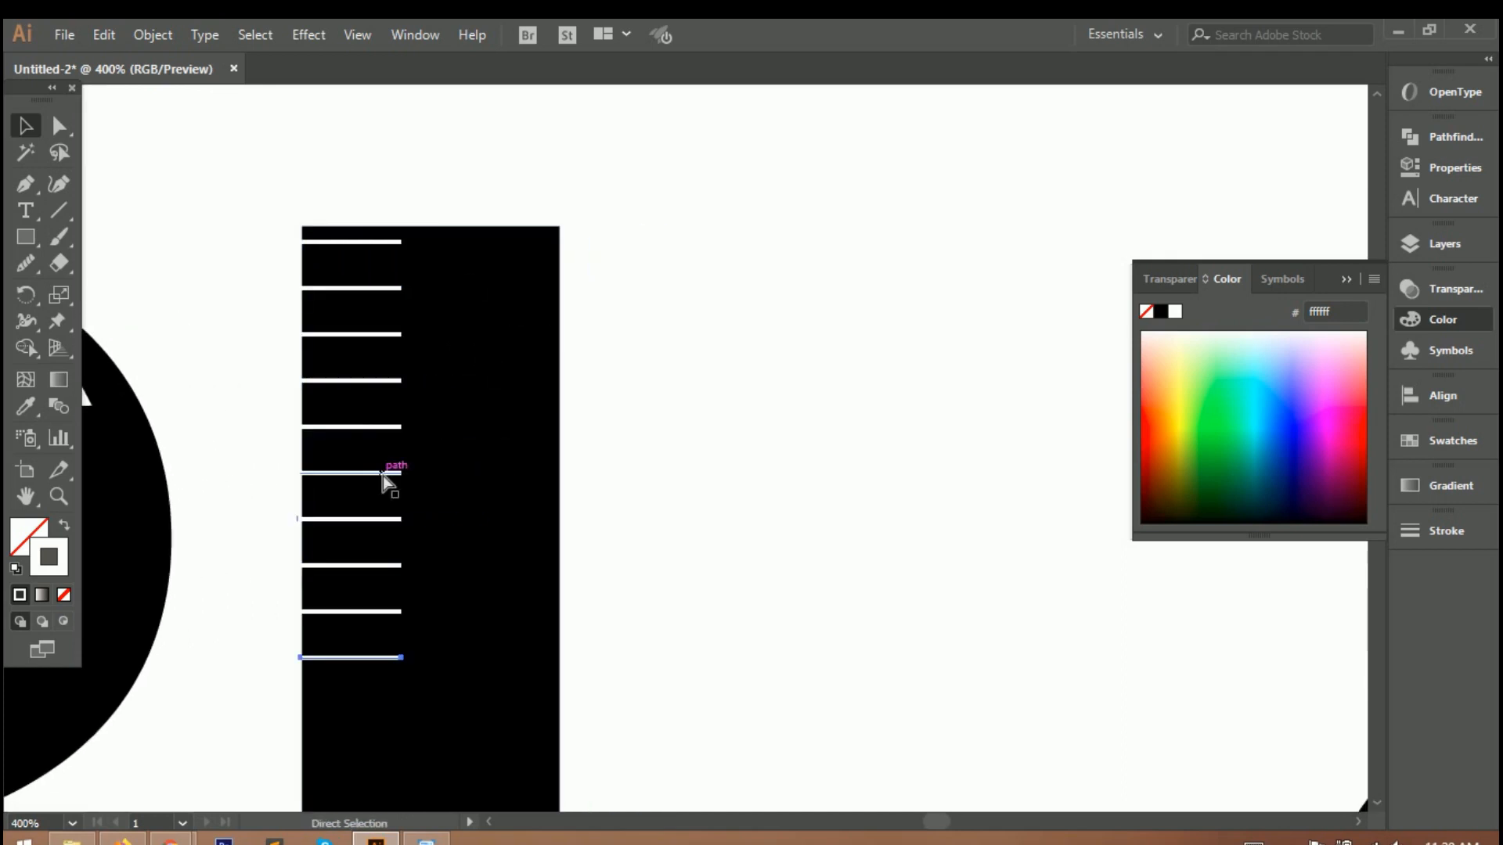
key(ctrl+d)
key(ctrl+d)
key(ctrl+d)
key(ctrl+d)
key(ctrl+d)
key(ctrl+d)
key(ctrl+d)
key(ctrl+d)
scroll(383, 481, down, 5)
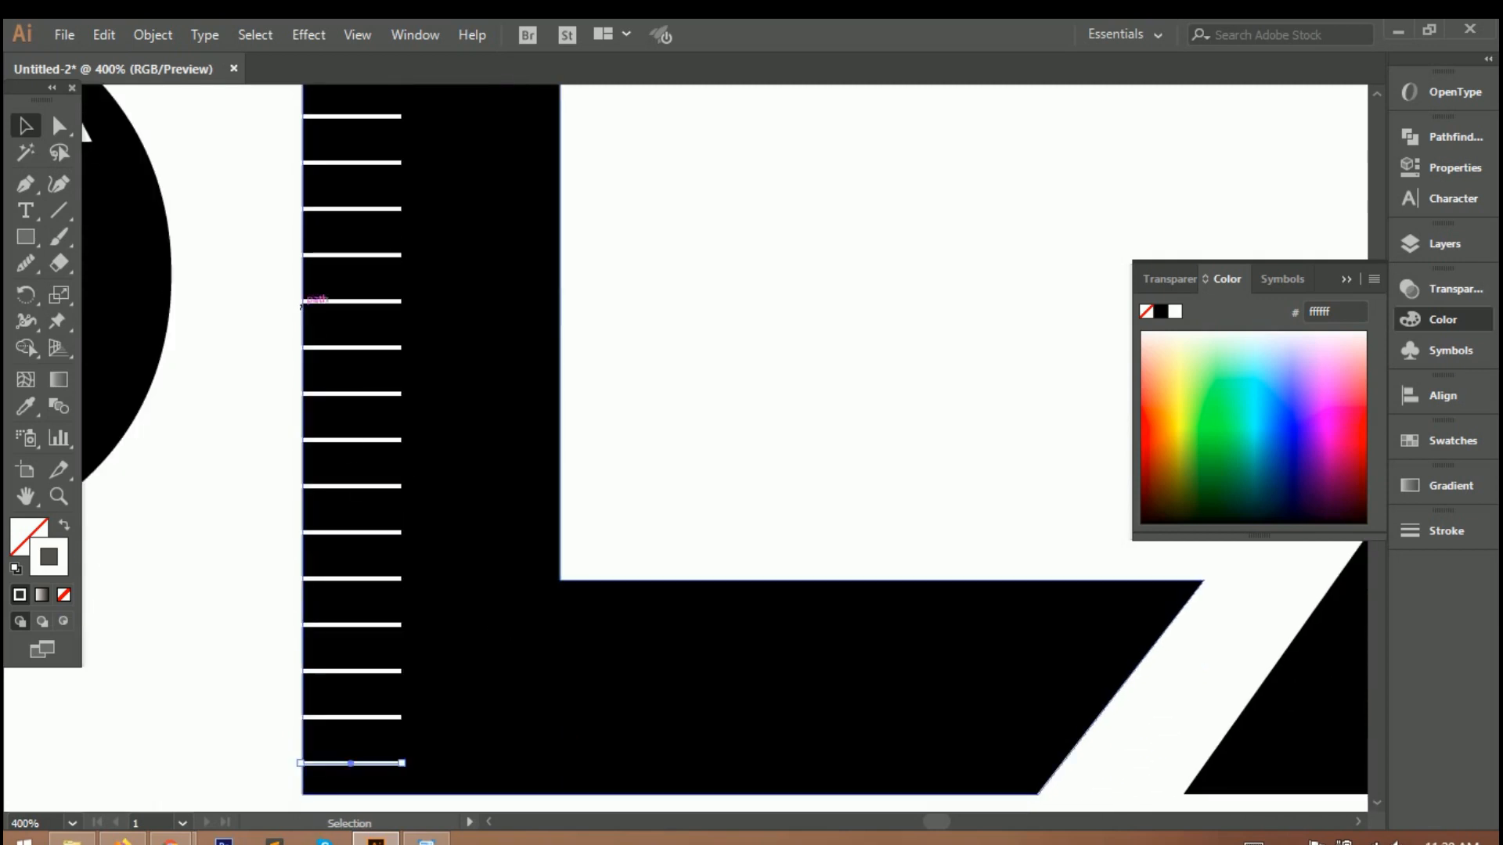
scroll(321, 134, up, 3)
click(316, 206)
drag(269, 206, 273, 206)
key(ctrl+0)
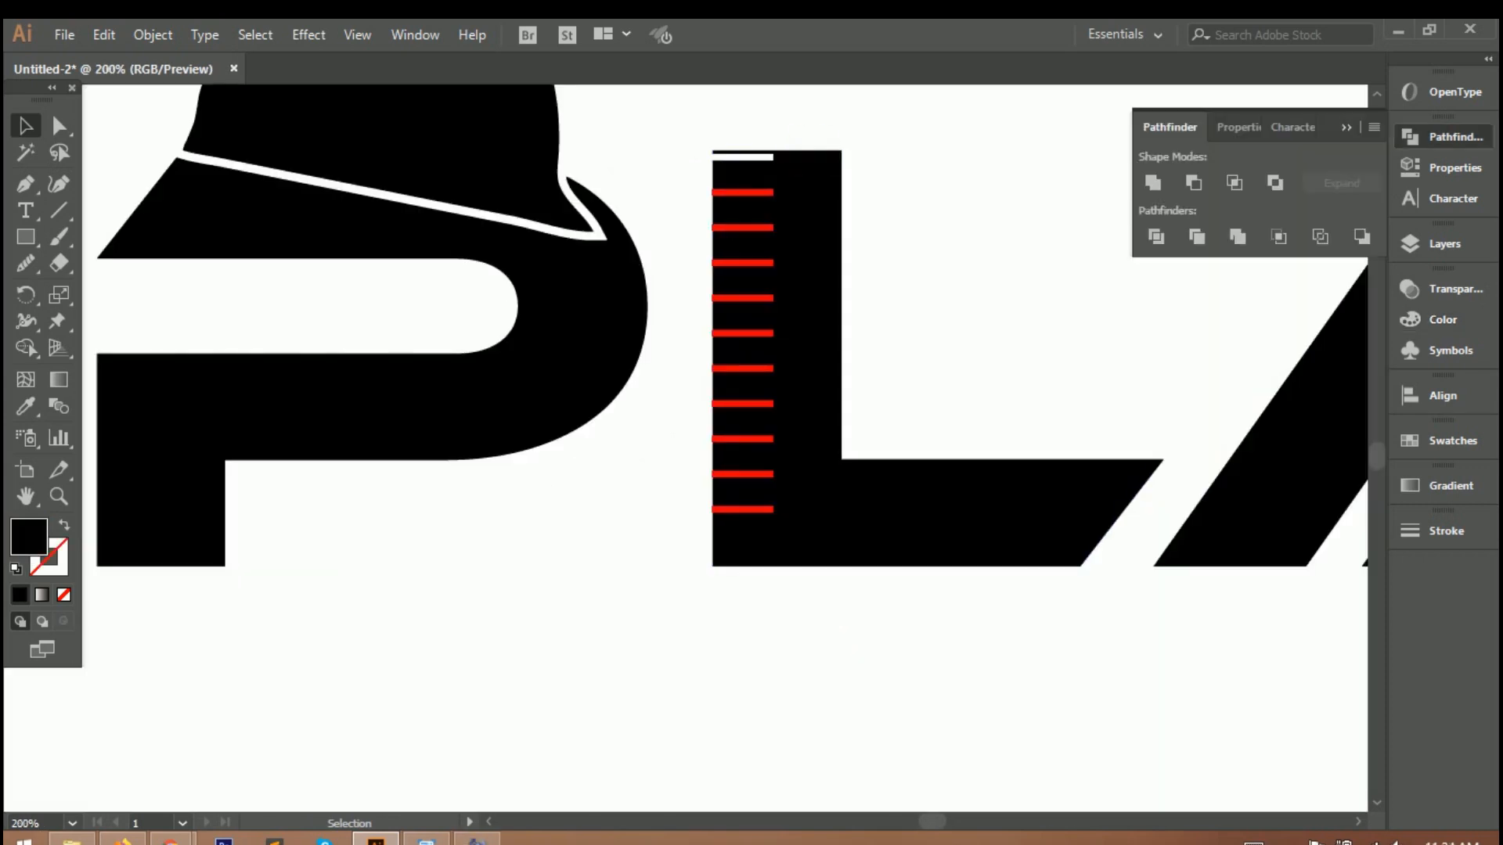
key(ctrl+shift+a)
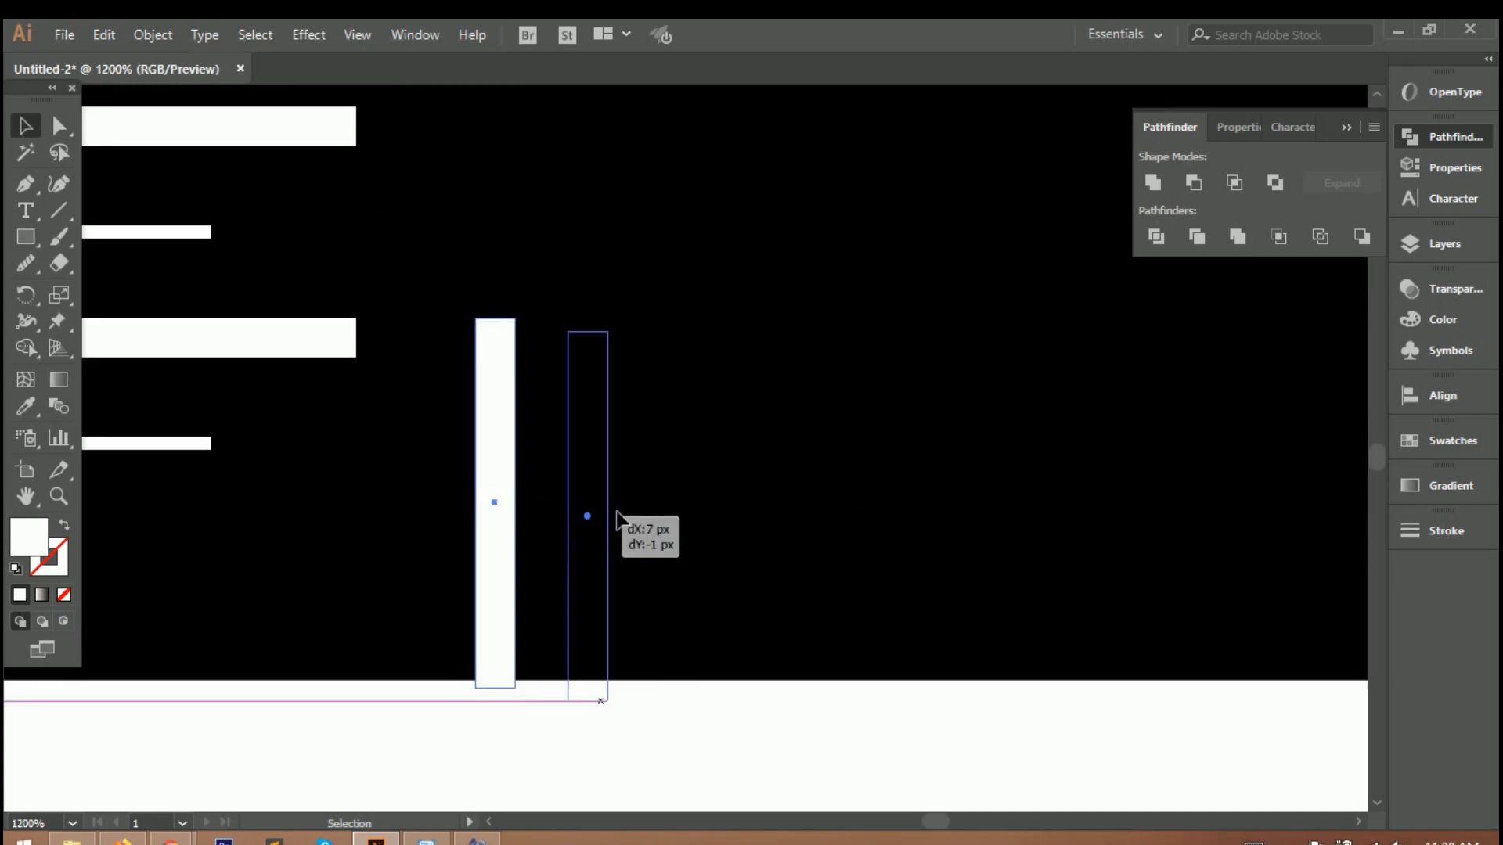
Step: Duplicate the white vertical tick at even spacing along the L's foot until there are six long ticks
drag(613, 520, 842, 503)
key(ctrl+0)
scroll(823, 493, up, 5)
scroll(453, 597, down, 1)
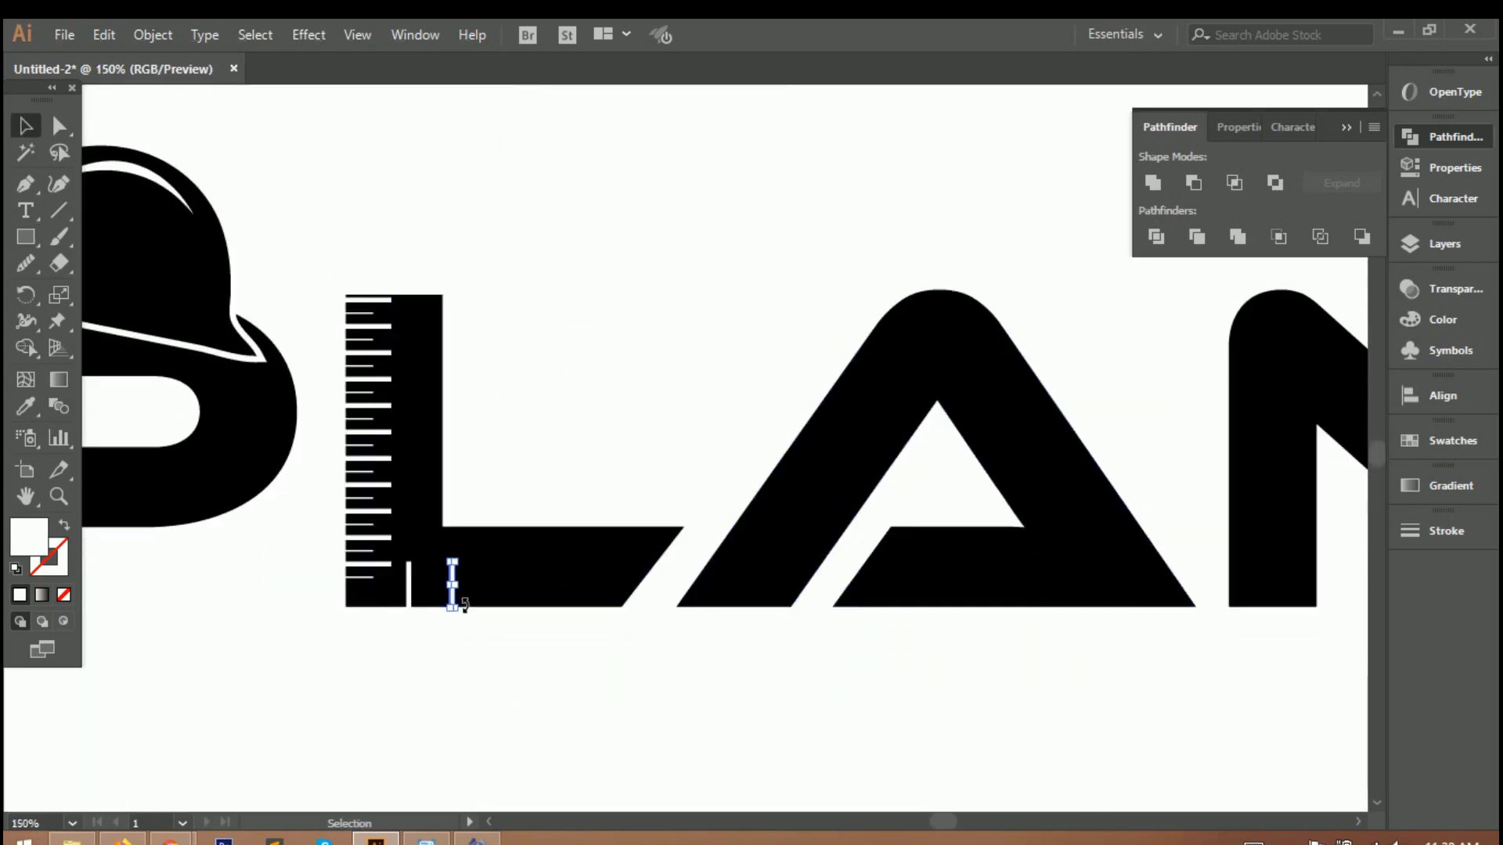
scroll(446, 596, up, 4)
drag(507, 563, 334, 562)
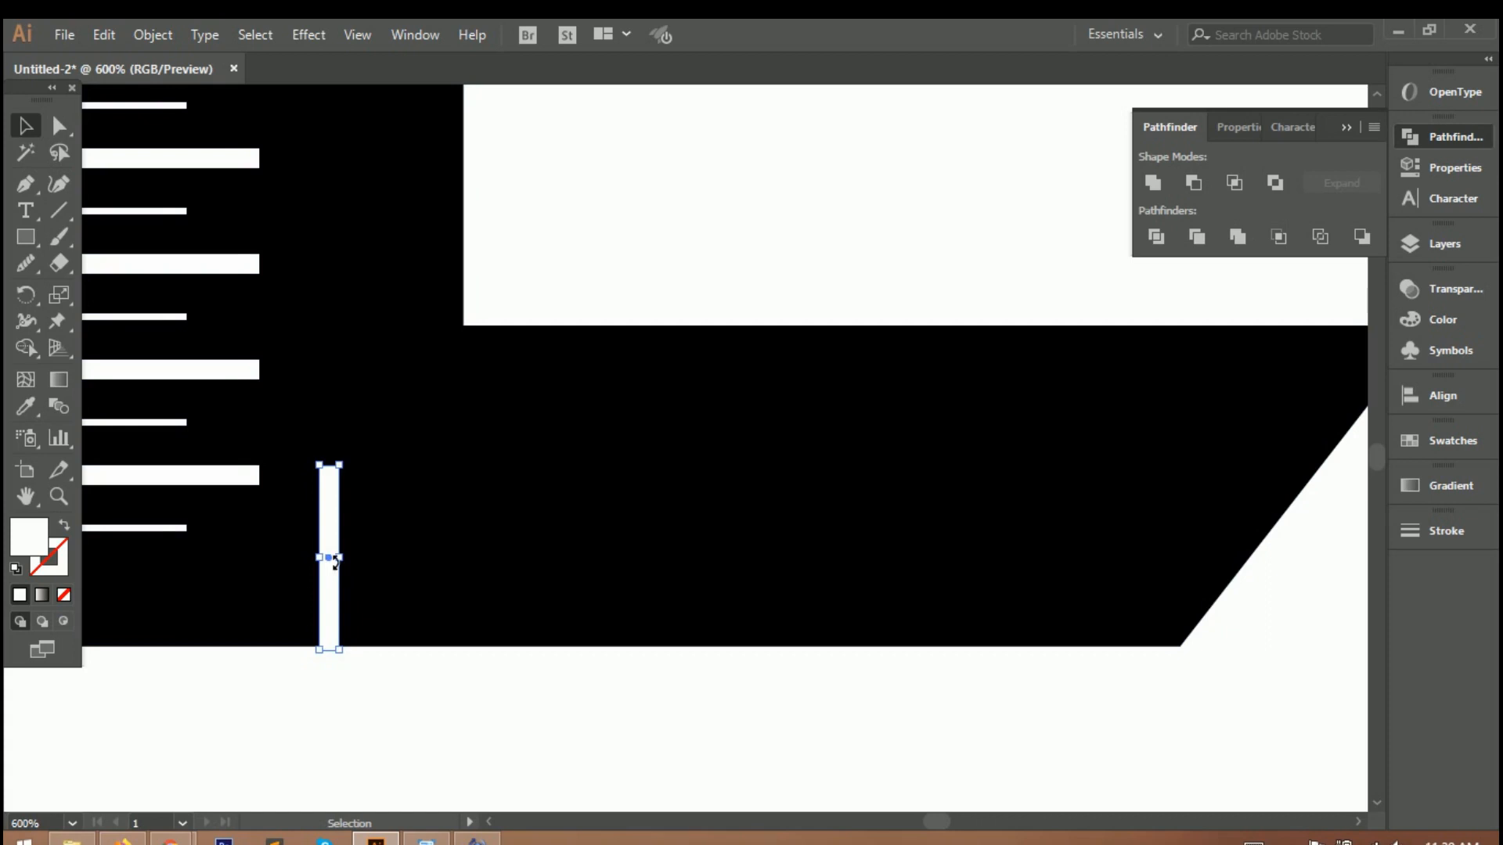
drag(334, 623, 475, 624)
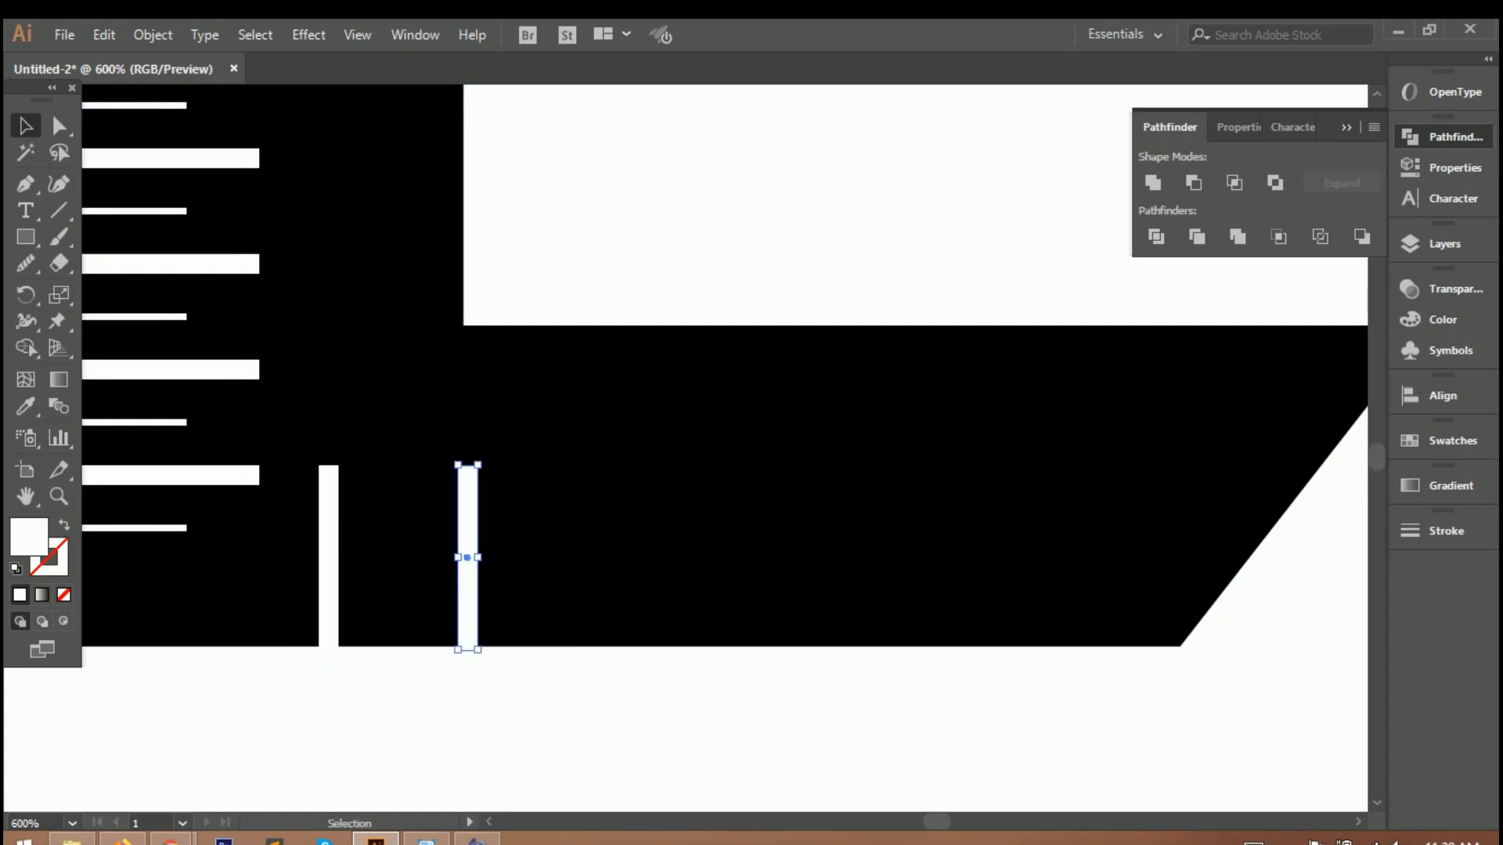
key(ctrl+d)
key(ctrl+d)
key(ctrl+d)
key(ctrl+d)
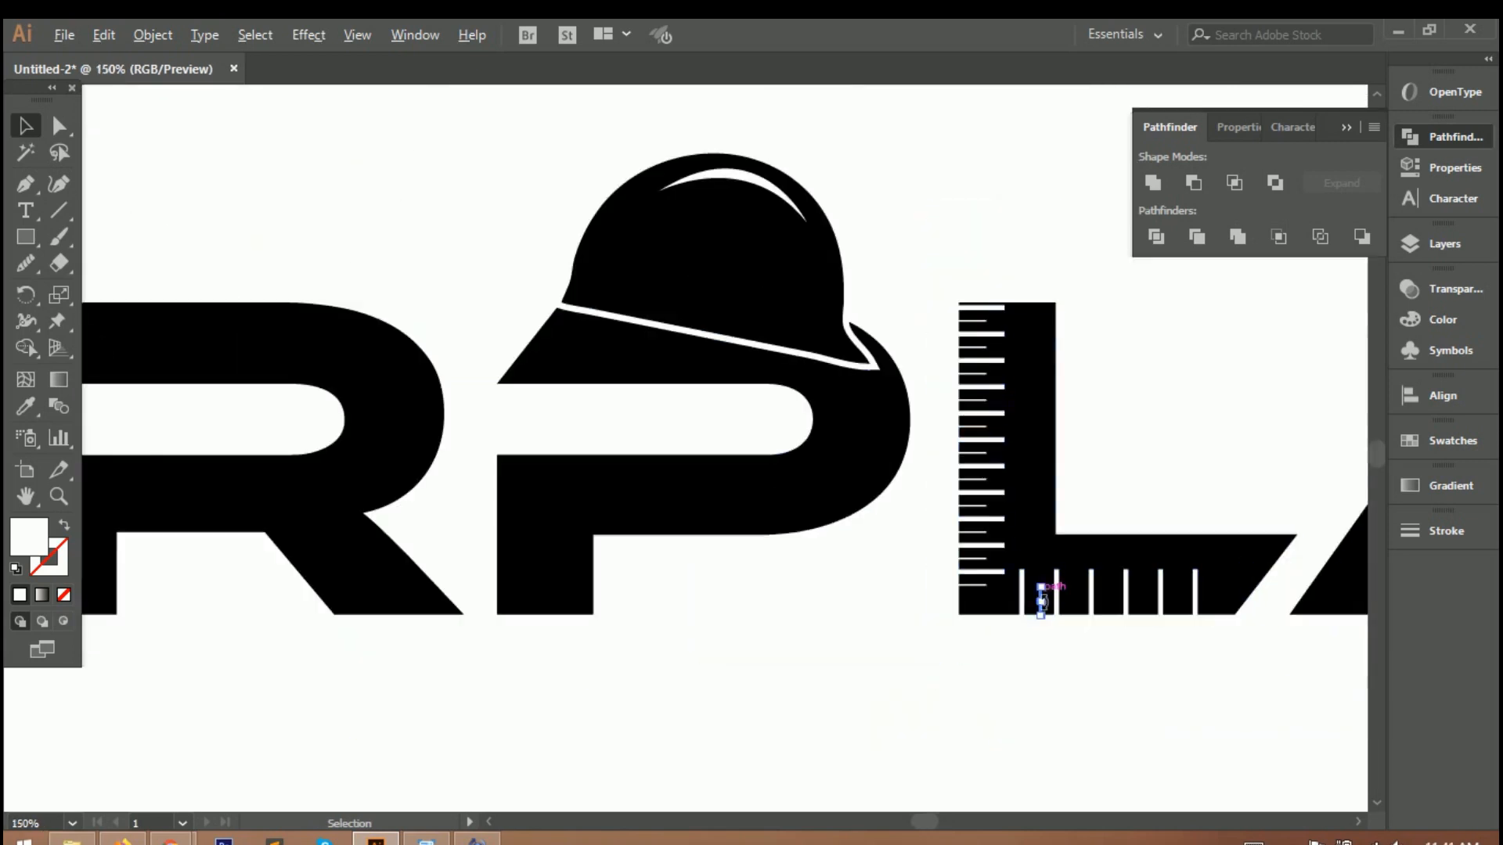
Step: Copy the short vertical tick into the gaps between the long ticks on the L's foot
scroll(1073, 614, up, 6)
scroll(984, 548, down, 1)
scroll(983, 543, up, 2)
drag(792, 565, 1069, 560)
scroll(1130, 631, down, 6)
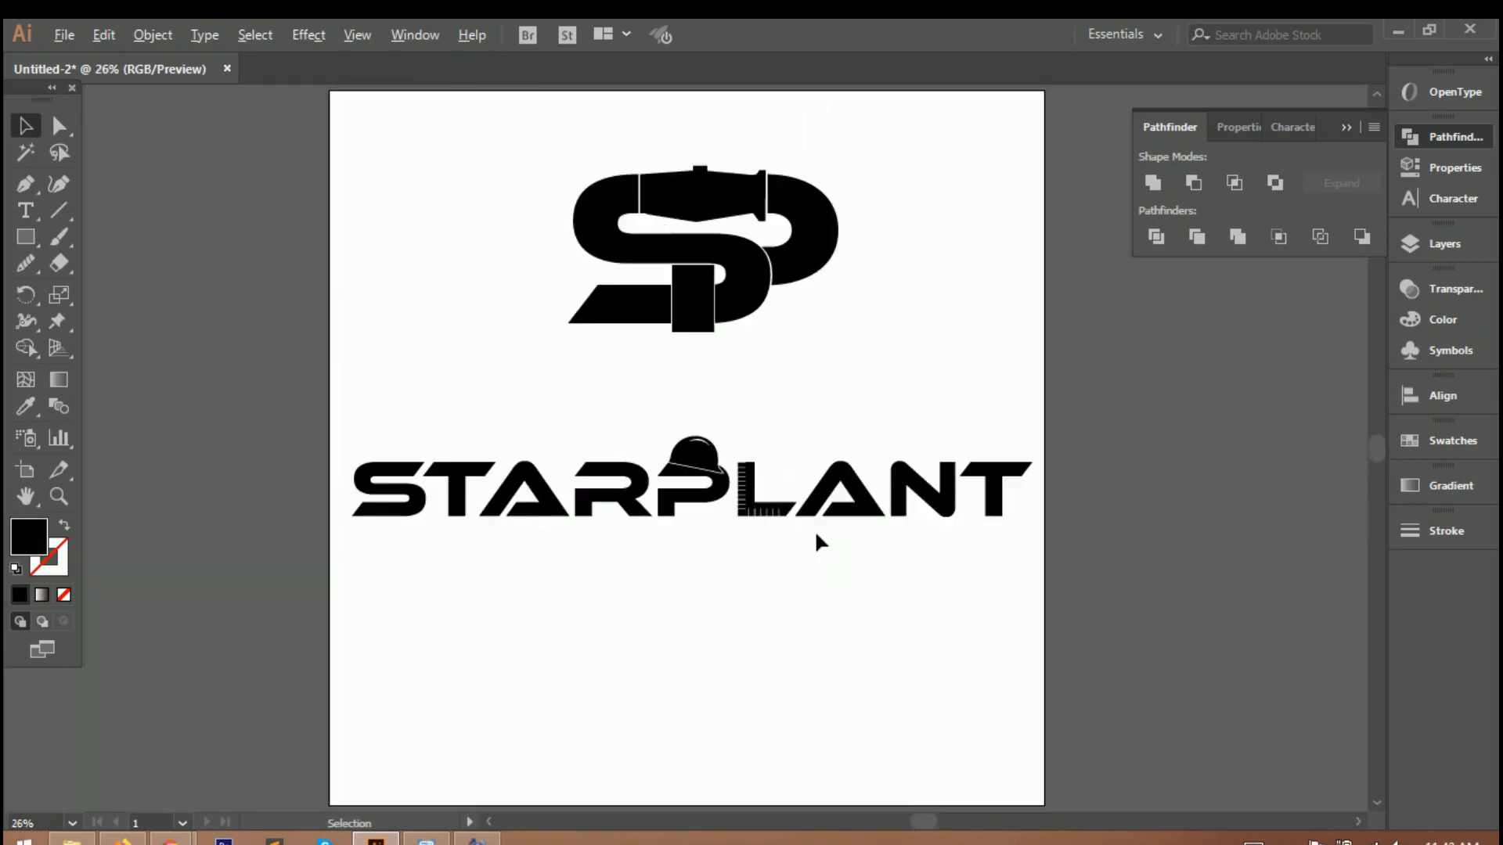
Step: Draw a slanted beam shape across the second letter A with the Pen tool, extending it below the baseline
scroll(815, 529, up, 3)
scroll(989, 506, up, 2)
click(943, 567)
click(951, 716)
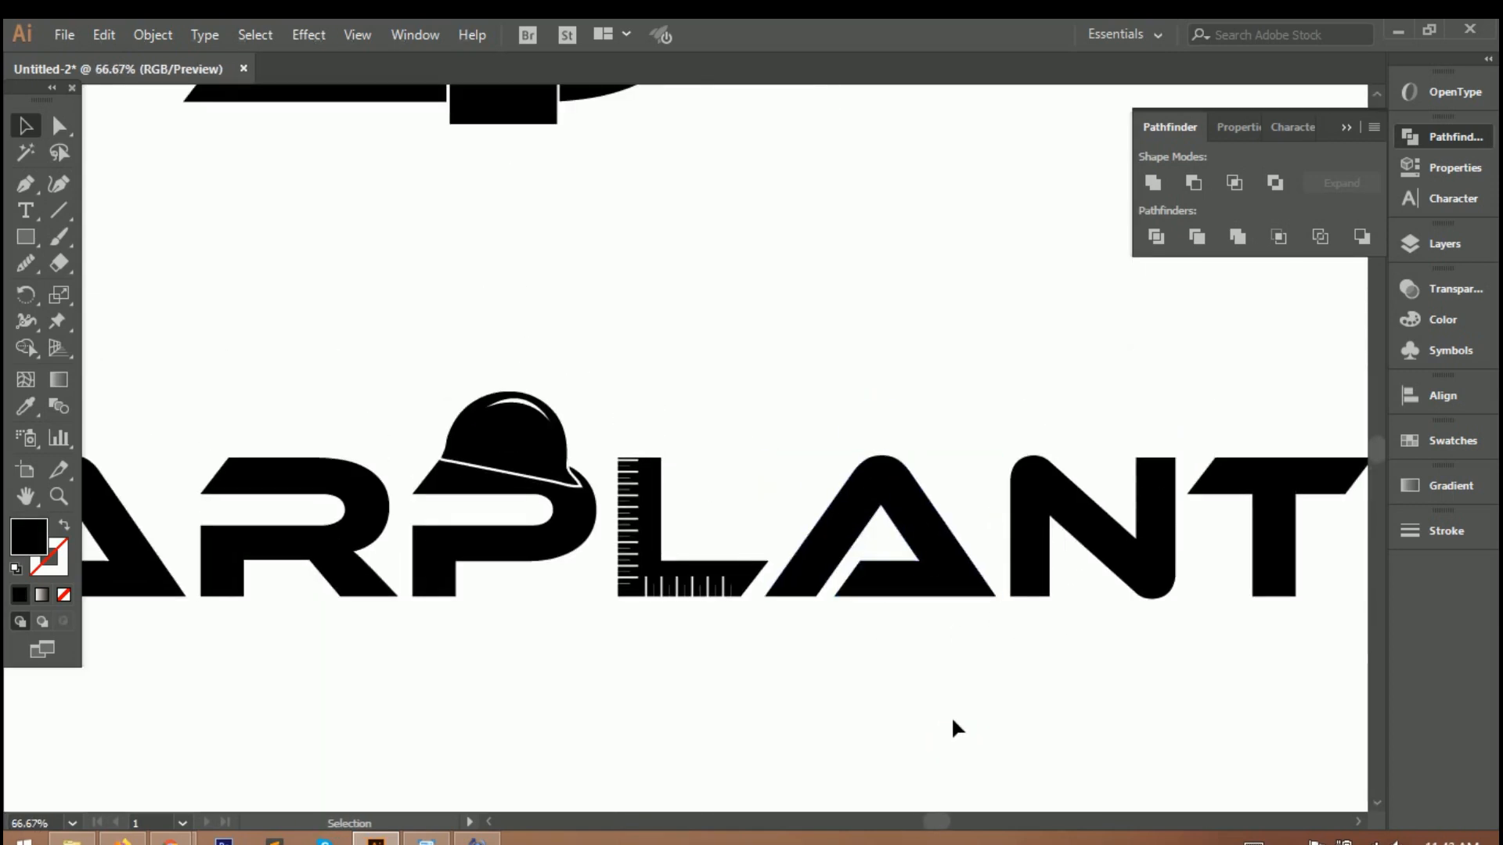
scroll(951, 715, down, 2)
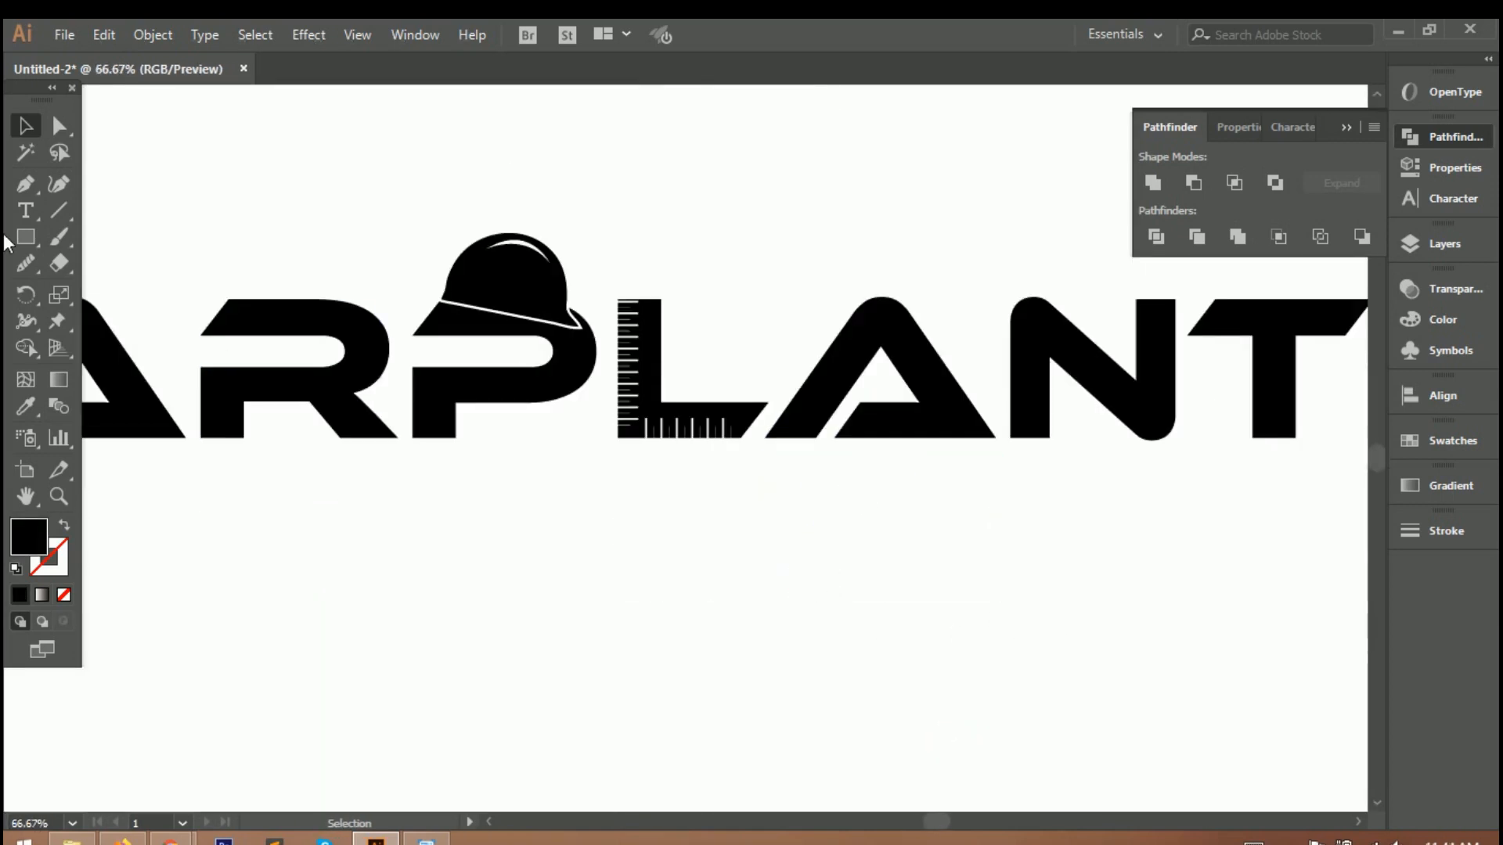
click(833, 438)
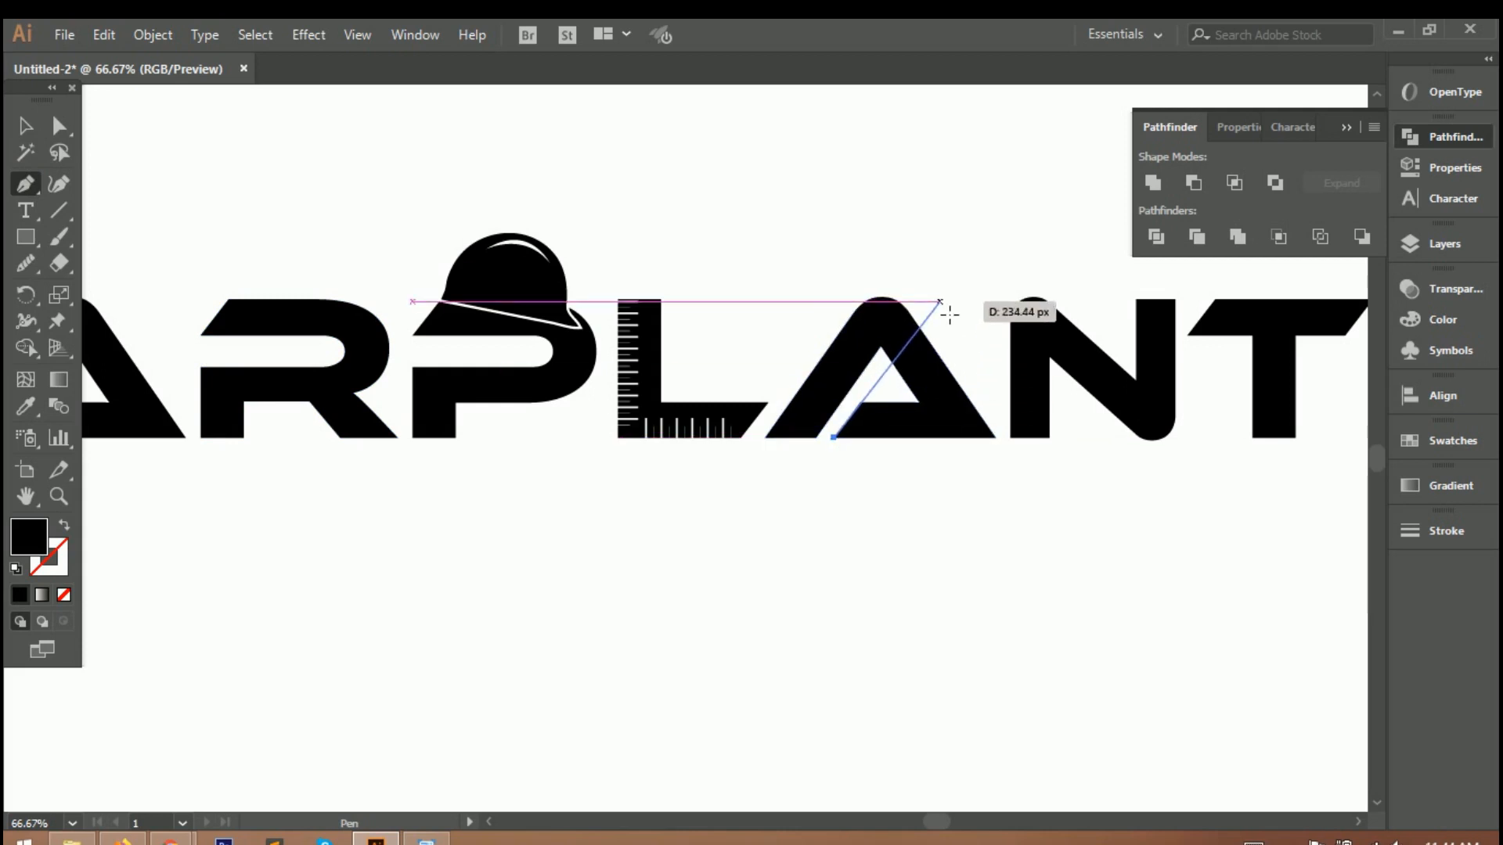
click(933, 301)
click(955, 299)
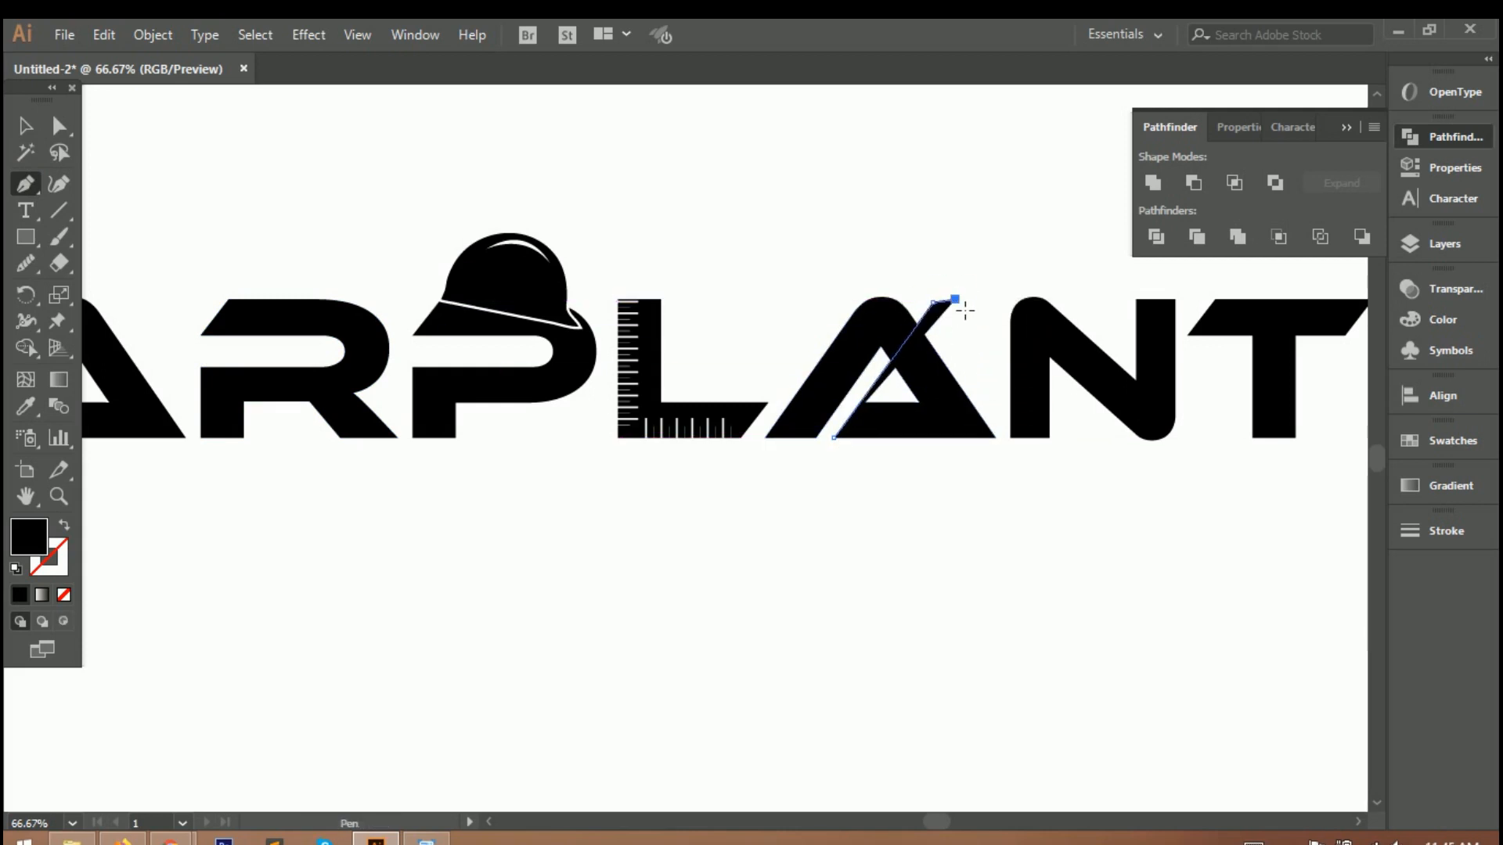
scroll(971, 310, up, 3)
click(932, 297)
click(650, 697)
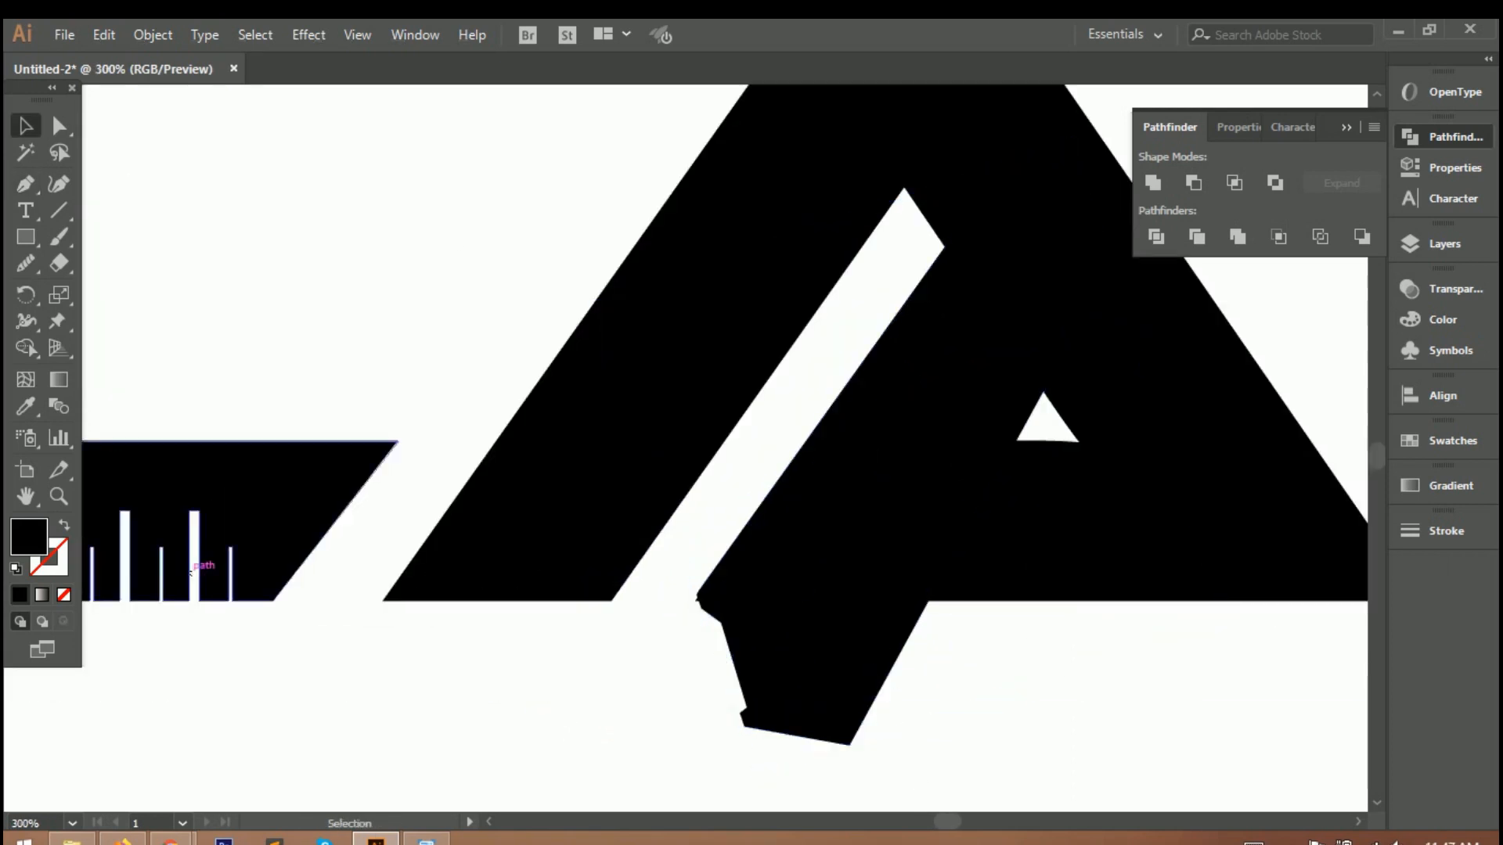
Step: Draw the end face at the lower end of the slanted beam and fill it with red (ff0000)
click(25, 184)
click(698, 599)
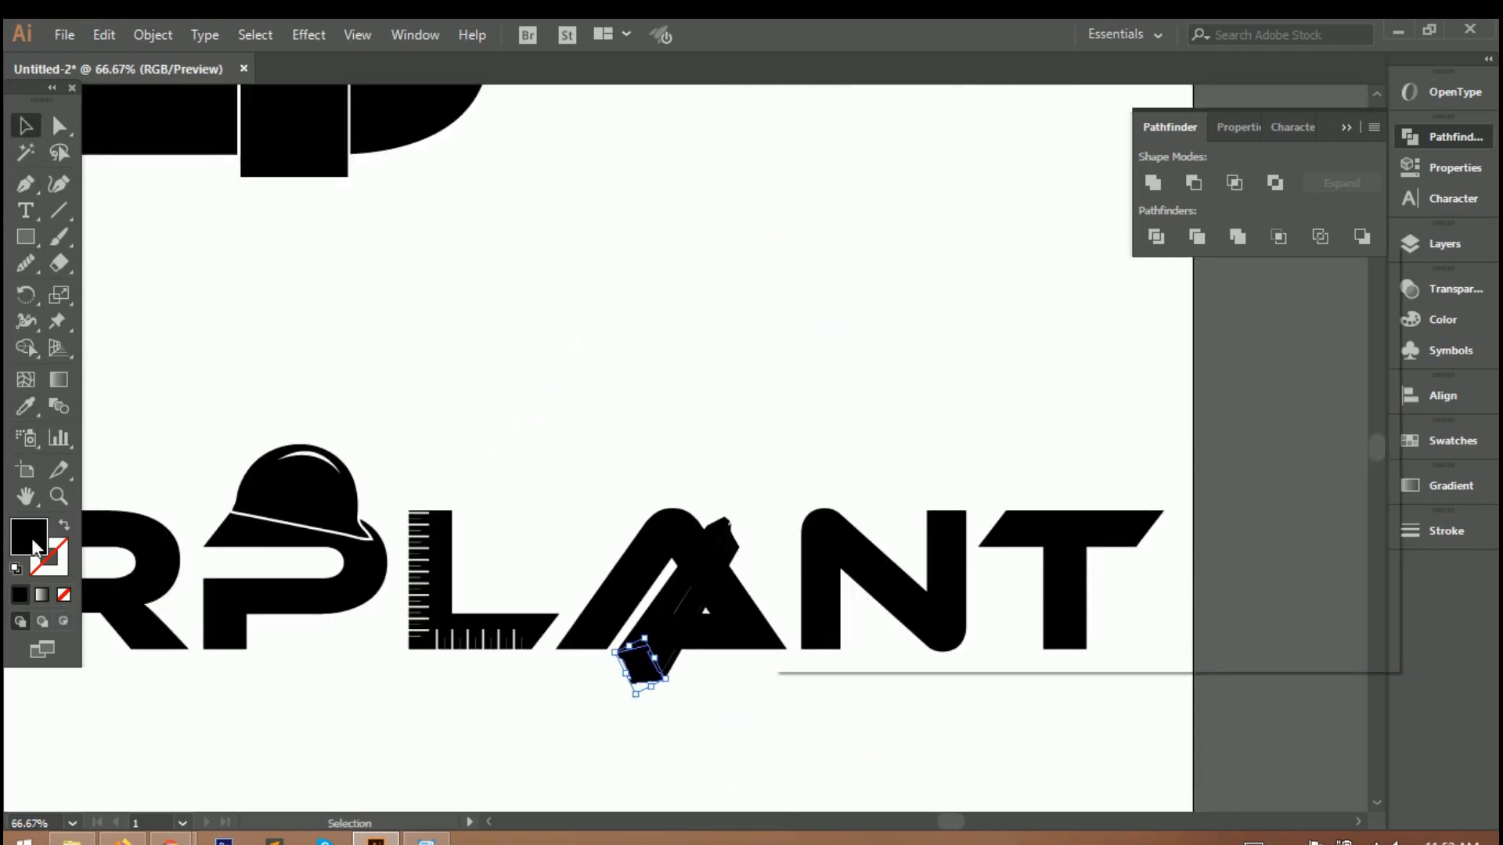
double_click(28, 536)
text(ff0000)
key(Return)
Step: Fill the two narrow lengthwise strips along the slanted beam with white (ffffff)
click(677, 611)
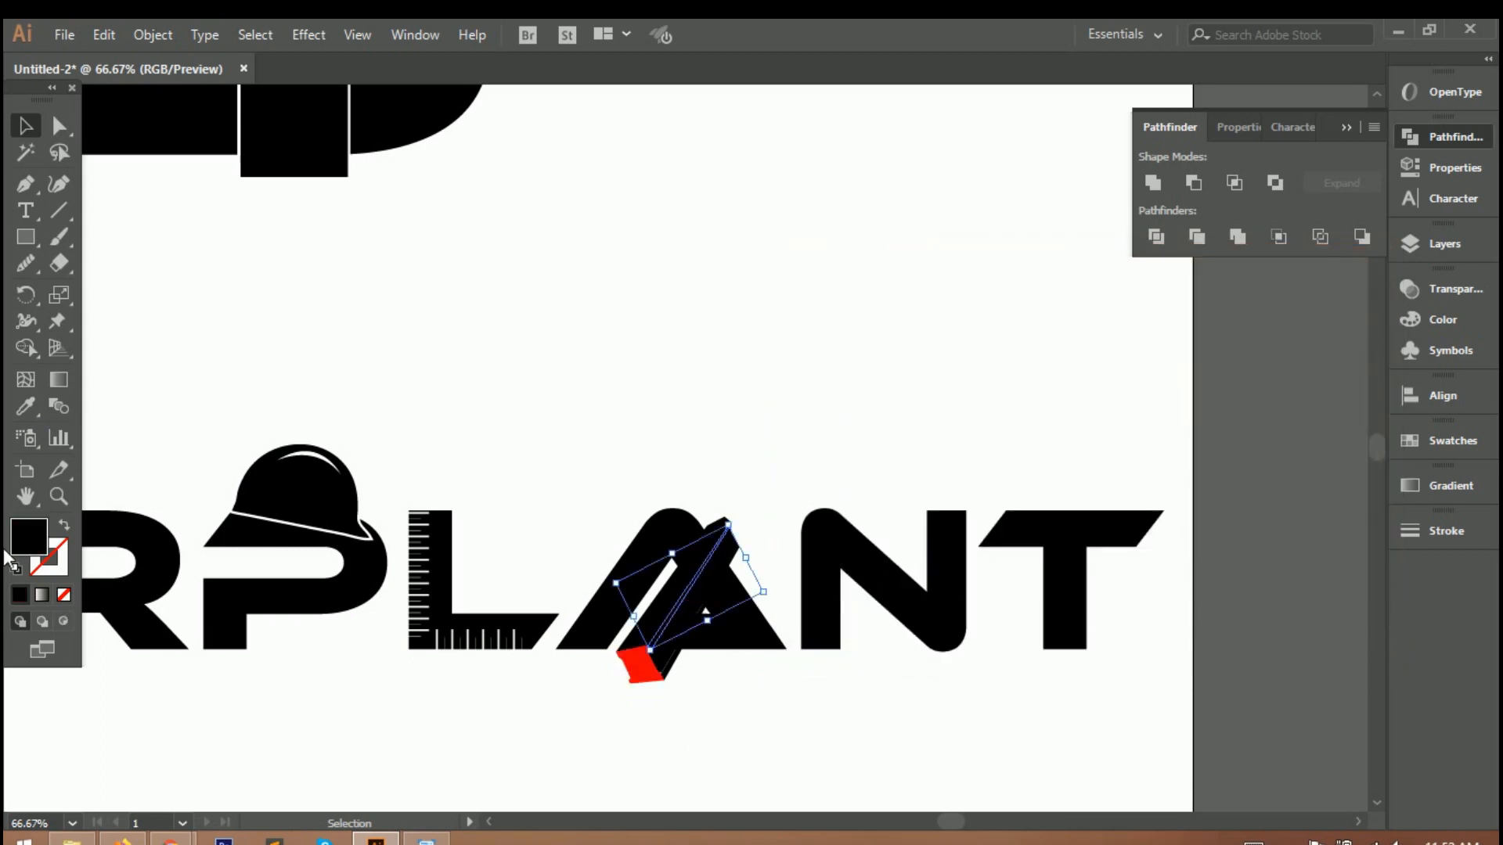
double_click(24, 535)
text(ffffff)
key(Return)
click(692, 640)
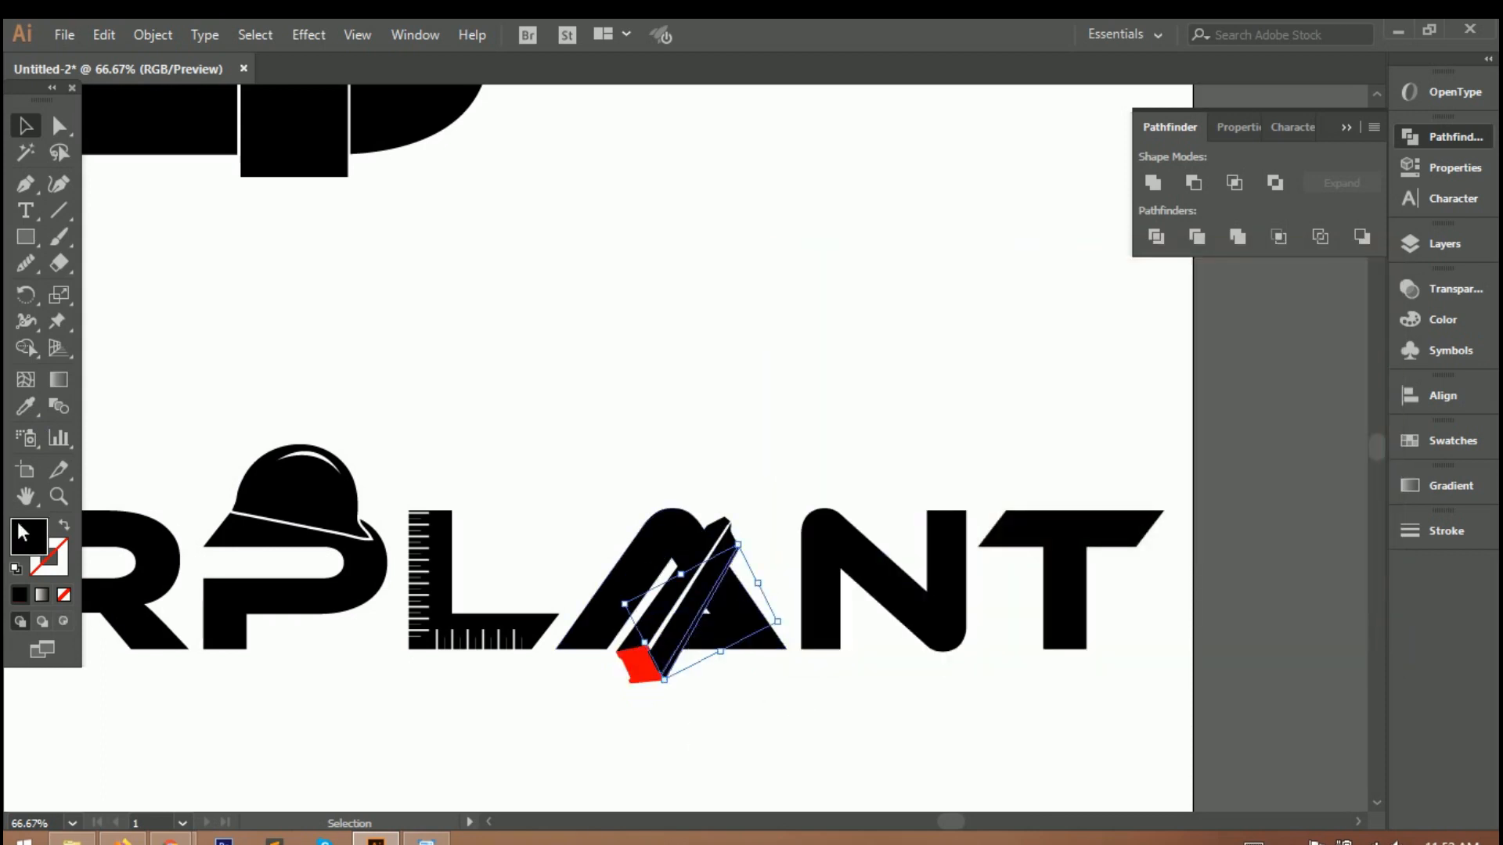
double_click(28, 537)
text(ffffff)
key(Return)
click(786, 714)
Step: Examine the slanted beam on the letter A up close and within the whole wordmark
scroll(785, 714, down, 1)
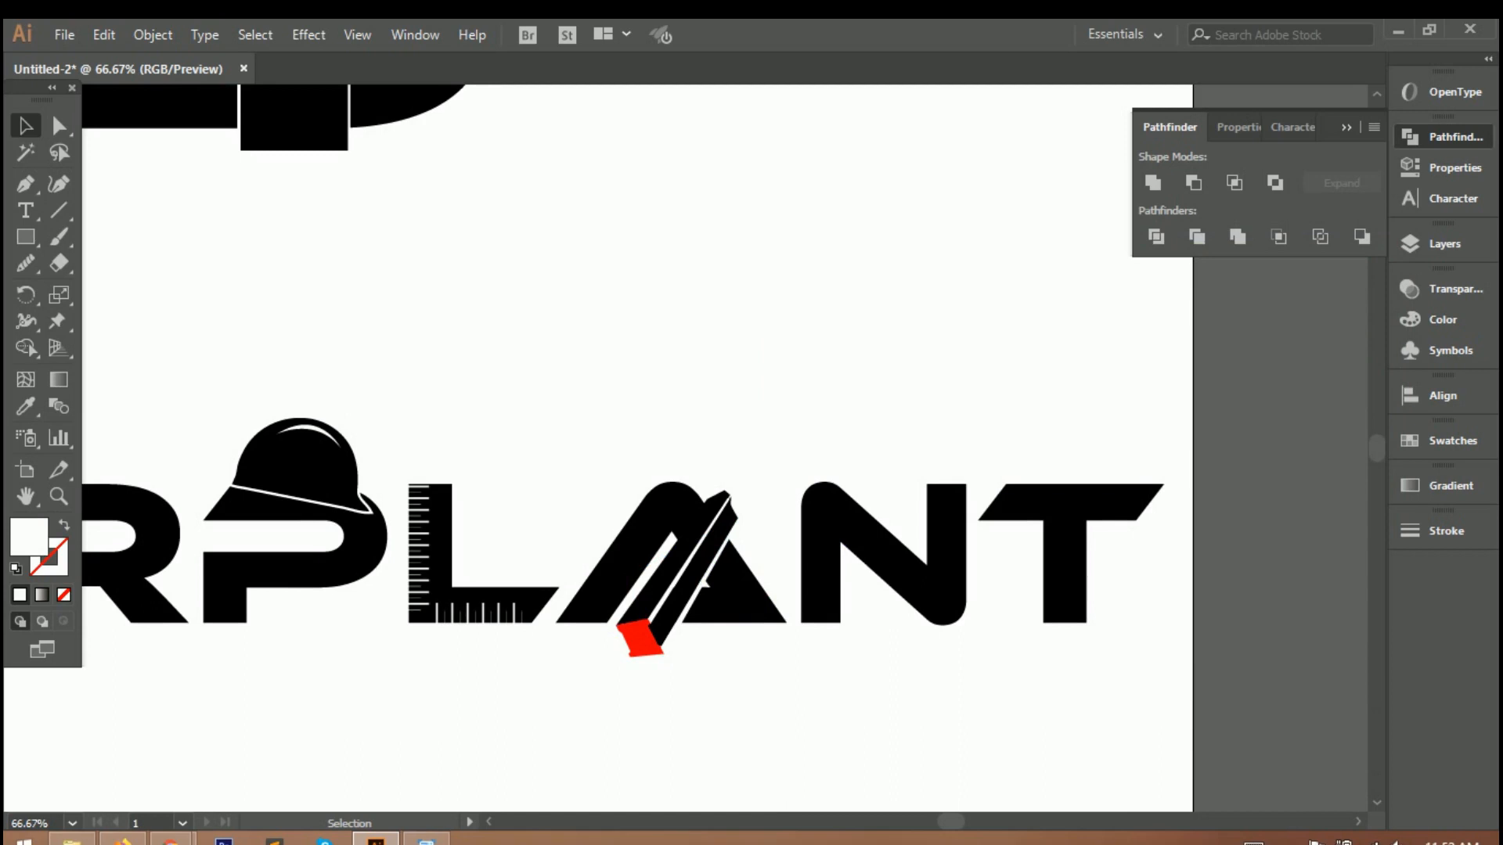
scroll(720, 603, up, 4)
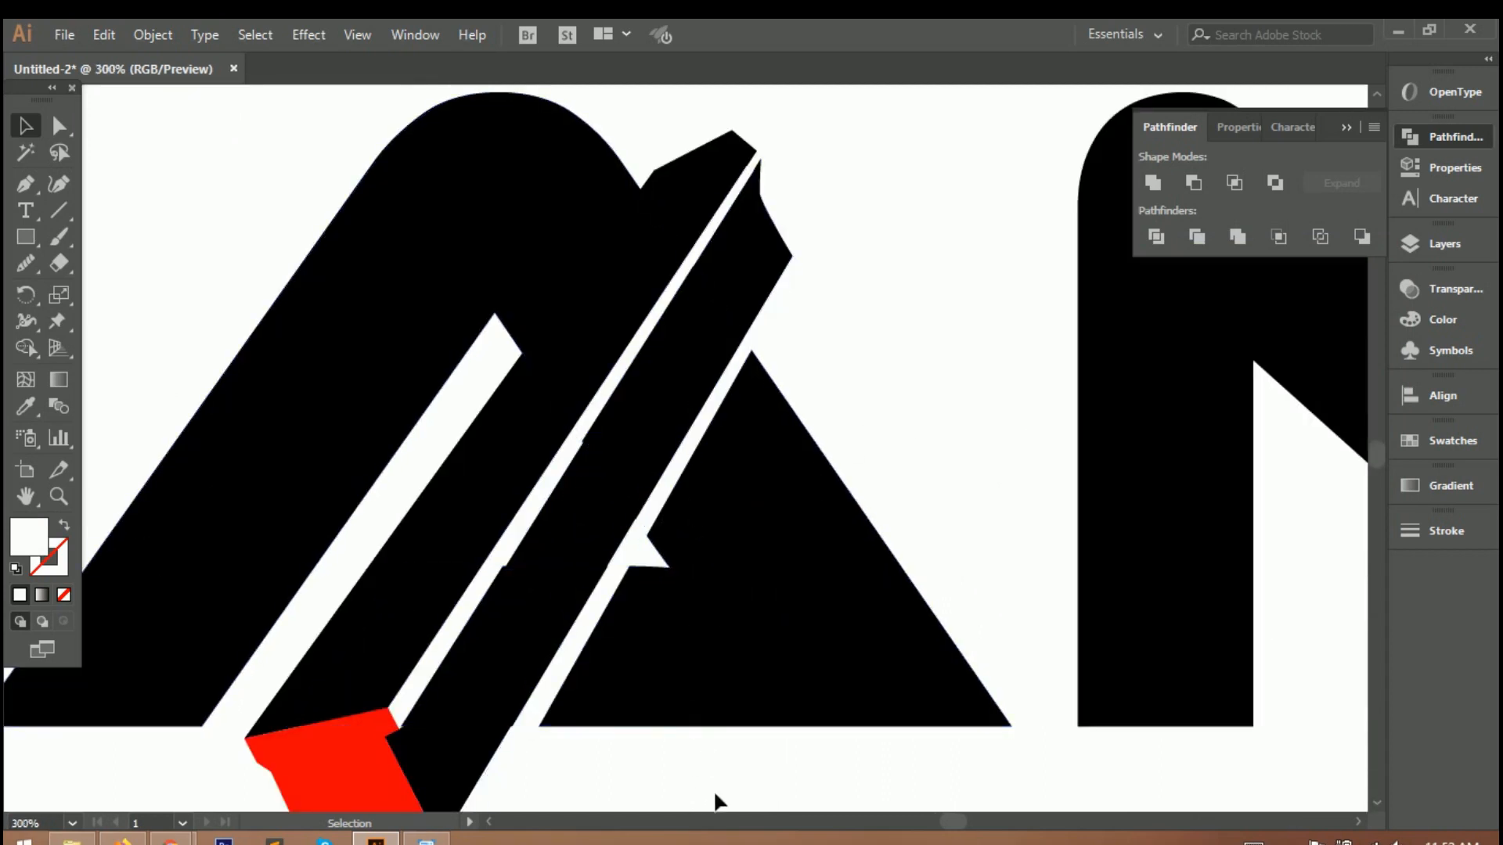
scroll(708, 751, down, 3)
scroll(703, 736, down, 2)
scroll(697, 731, down, 1)
scroll(697, 730, down, 2)
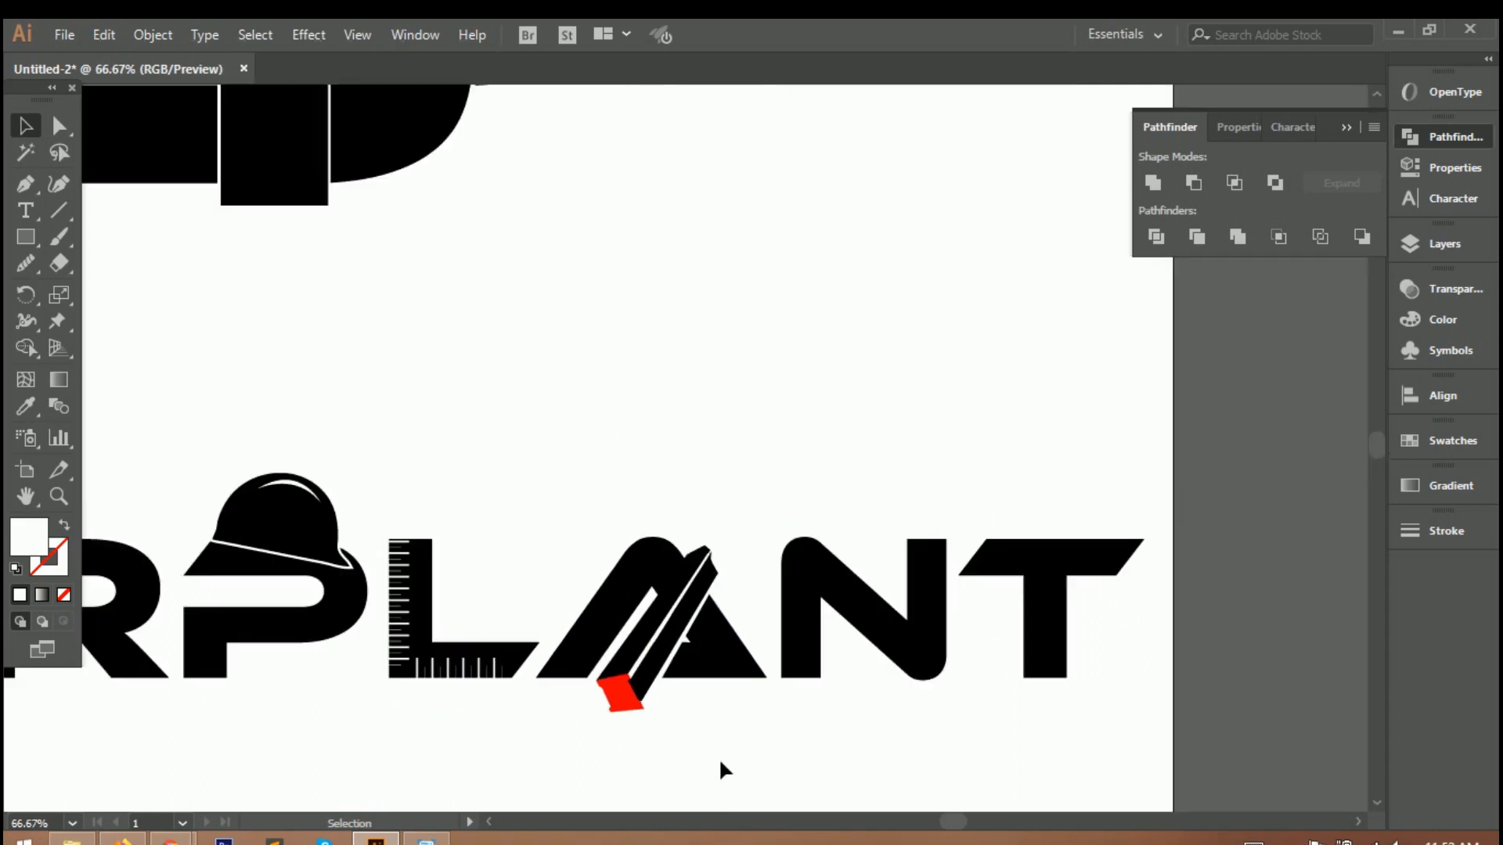
key(ctrl+0)
scroll(935, 517, up, 3)
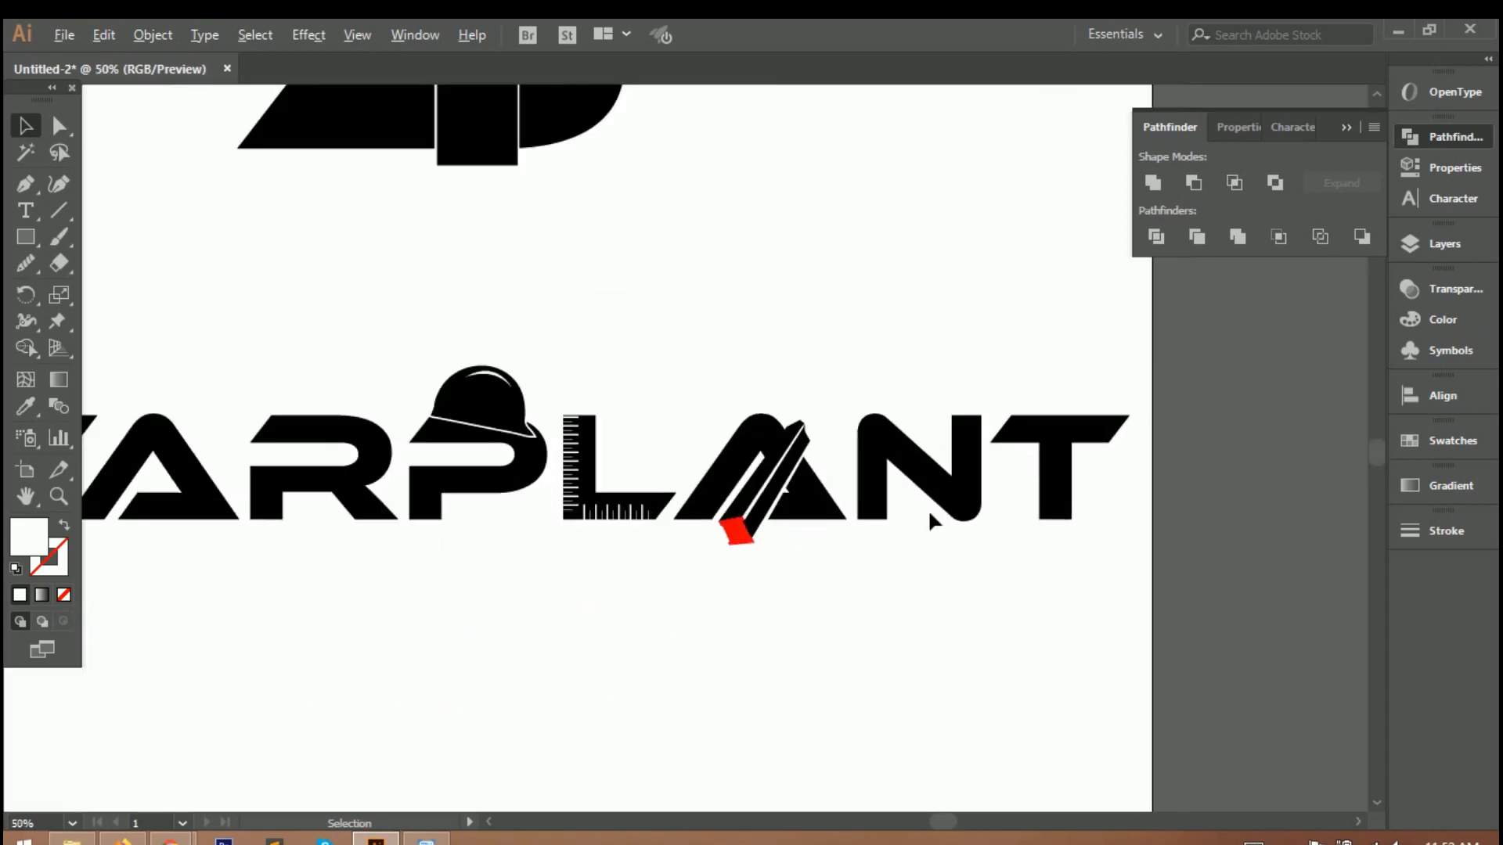
Step: Try to move the letter A's body separately from the beam pieces and undo the moves
drag(489, 274, 683, 576)
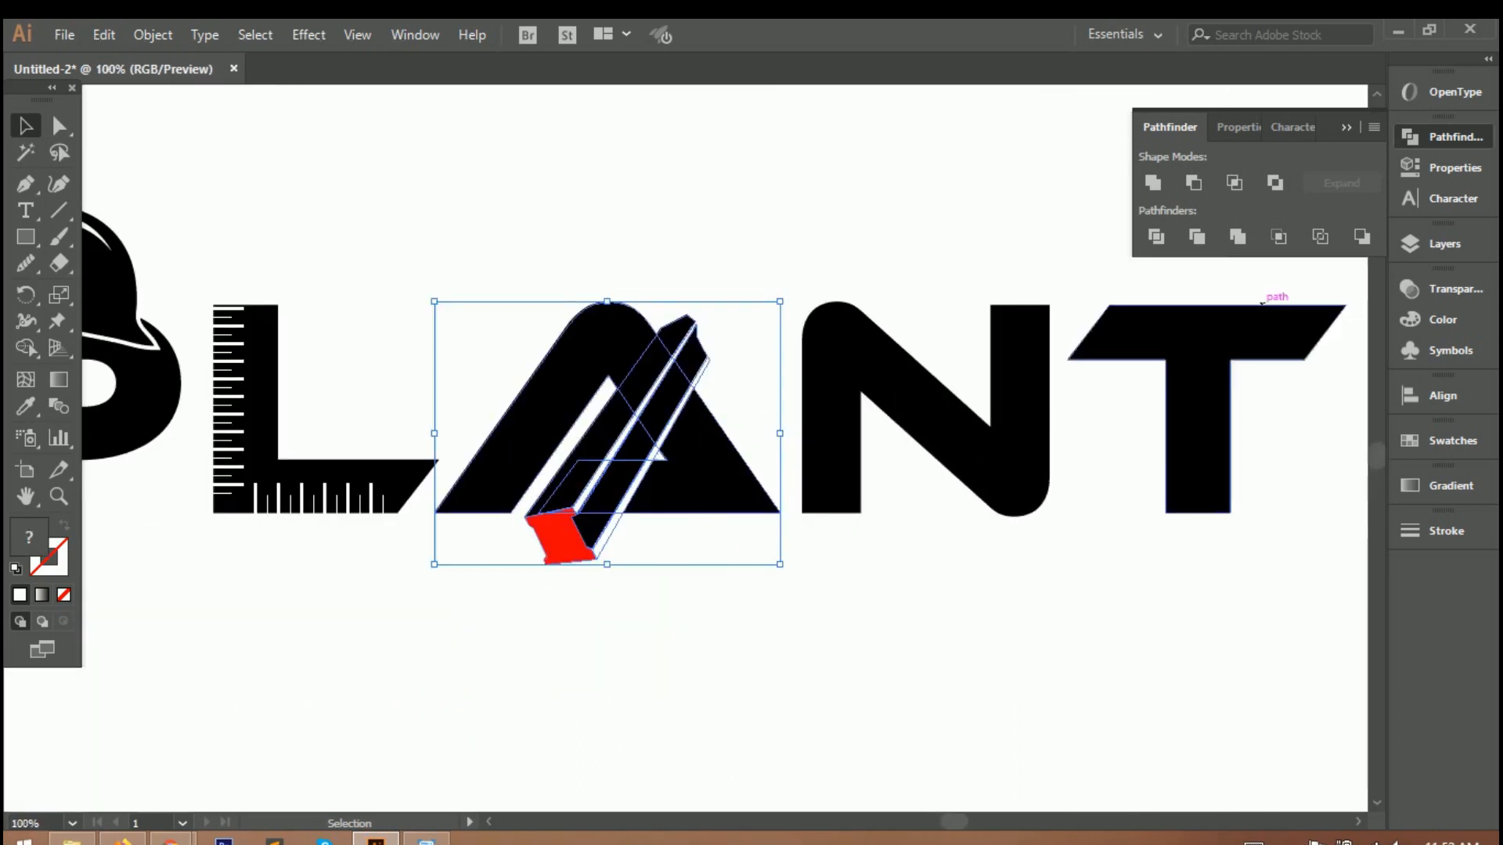
click(840, 809)
drag(688, 475, 696, 480)
key(ctrl+z)
drag(509, 309, 735, 592)
right_click(623, 440)
click(716, 623)
click(716, 606)
drag(707, 472, 713, 473)
click(740, 649)
key(ctrl+z)
click(730, 681)
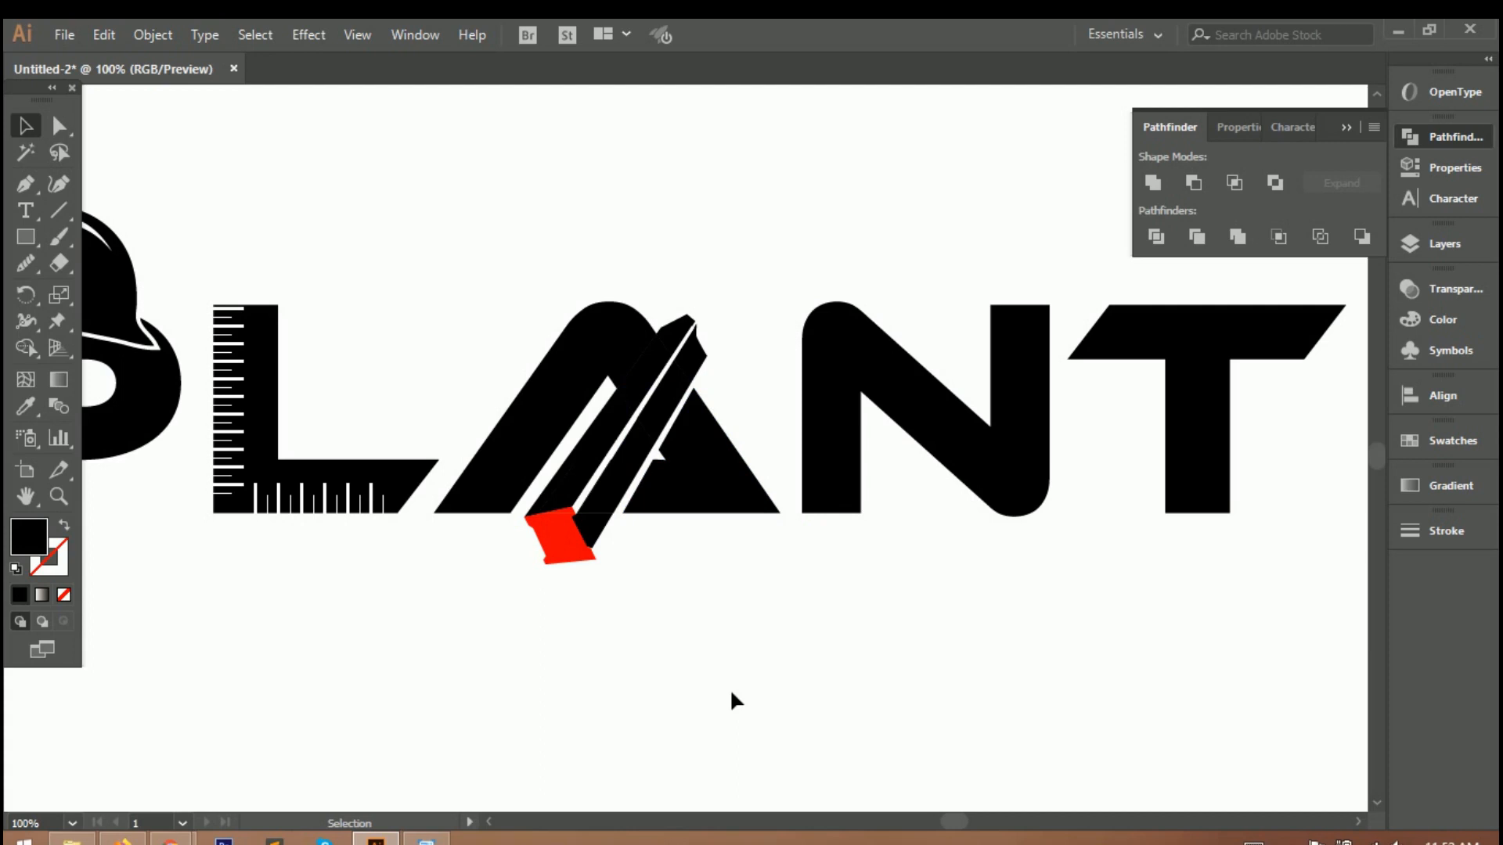
key(ctrl+z)
Step: Try to unite the letter A and the beam pieces with Pathfinder Unite and undo it
click(679, 596)
click(615, 528)
click(640, 649)
drag(467, 289, 728, 594)
click(1161, 180)
key(ctrl+z)
right_click(630, 420)
click(680, 608)
right_click(650, 398)
click(707, 535)
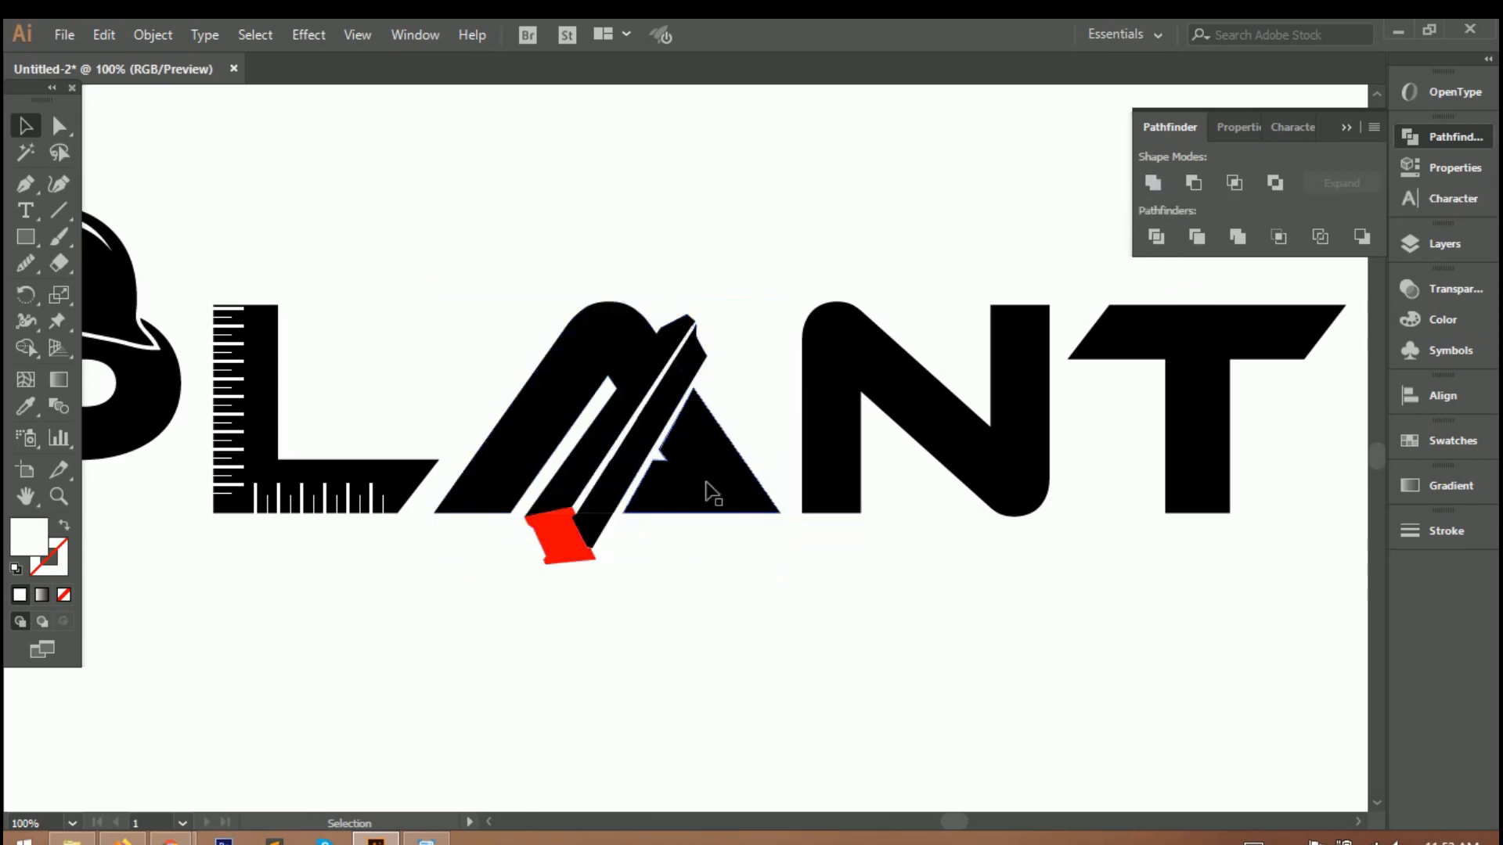
click(647, 661)
Step: Draw a pointed roof outline with stepped eaves above the letter N using the Pen tool
scroll(932, 610, down, 1)
scroll(956, 503, down, 3)
scroll(765, 446, up, 4)
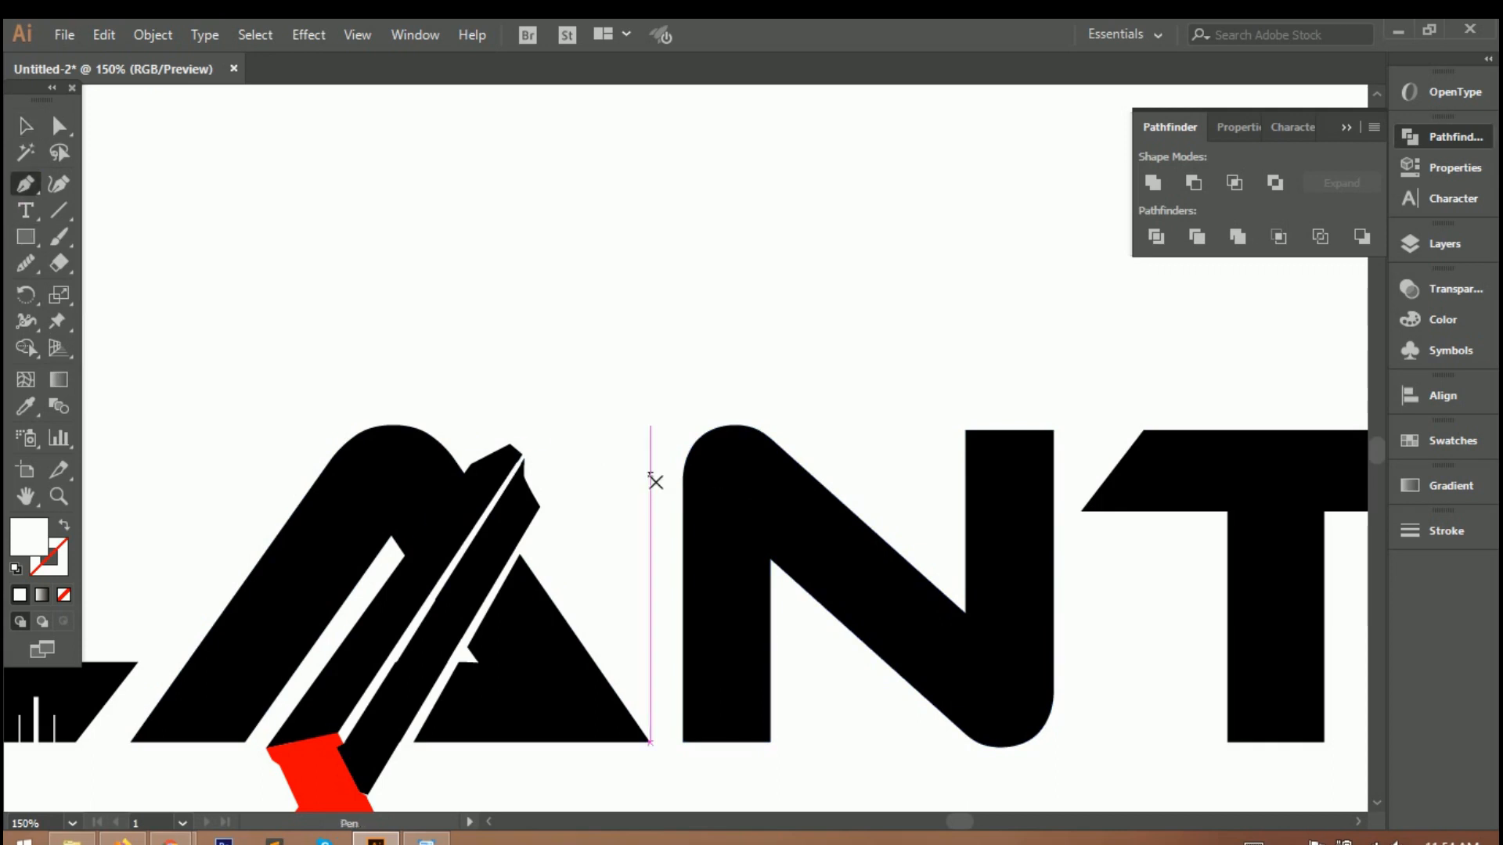
click(725, 391)
click(809, 459)
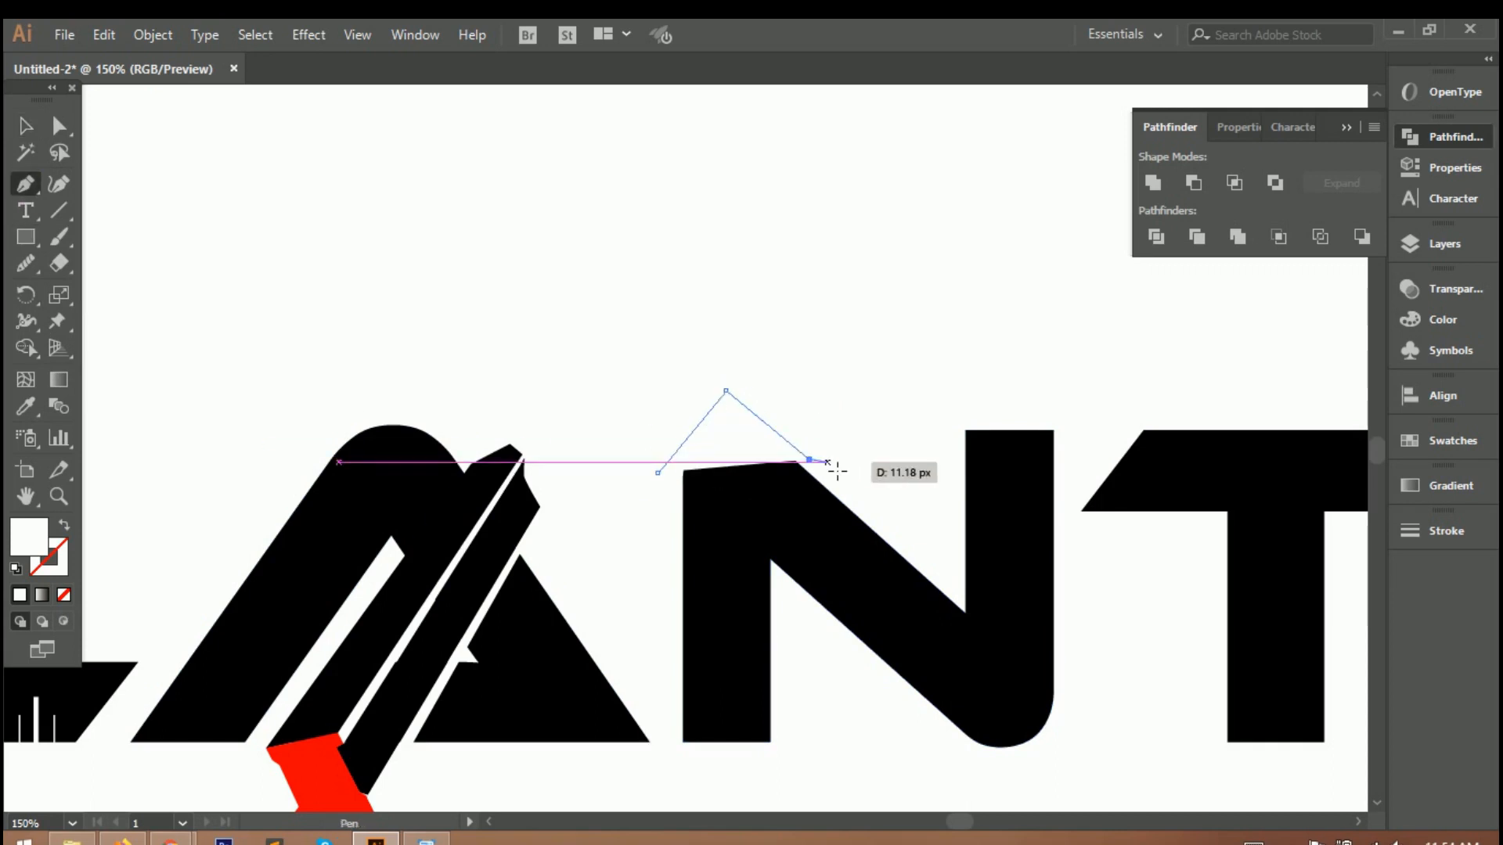
click(824, 459)
click(824, 473)
click(730, 325)
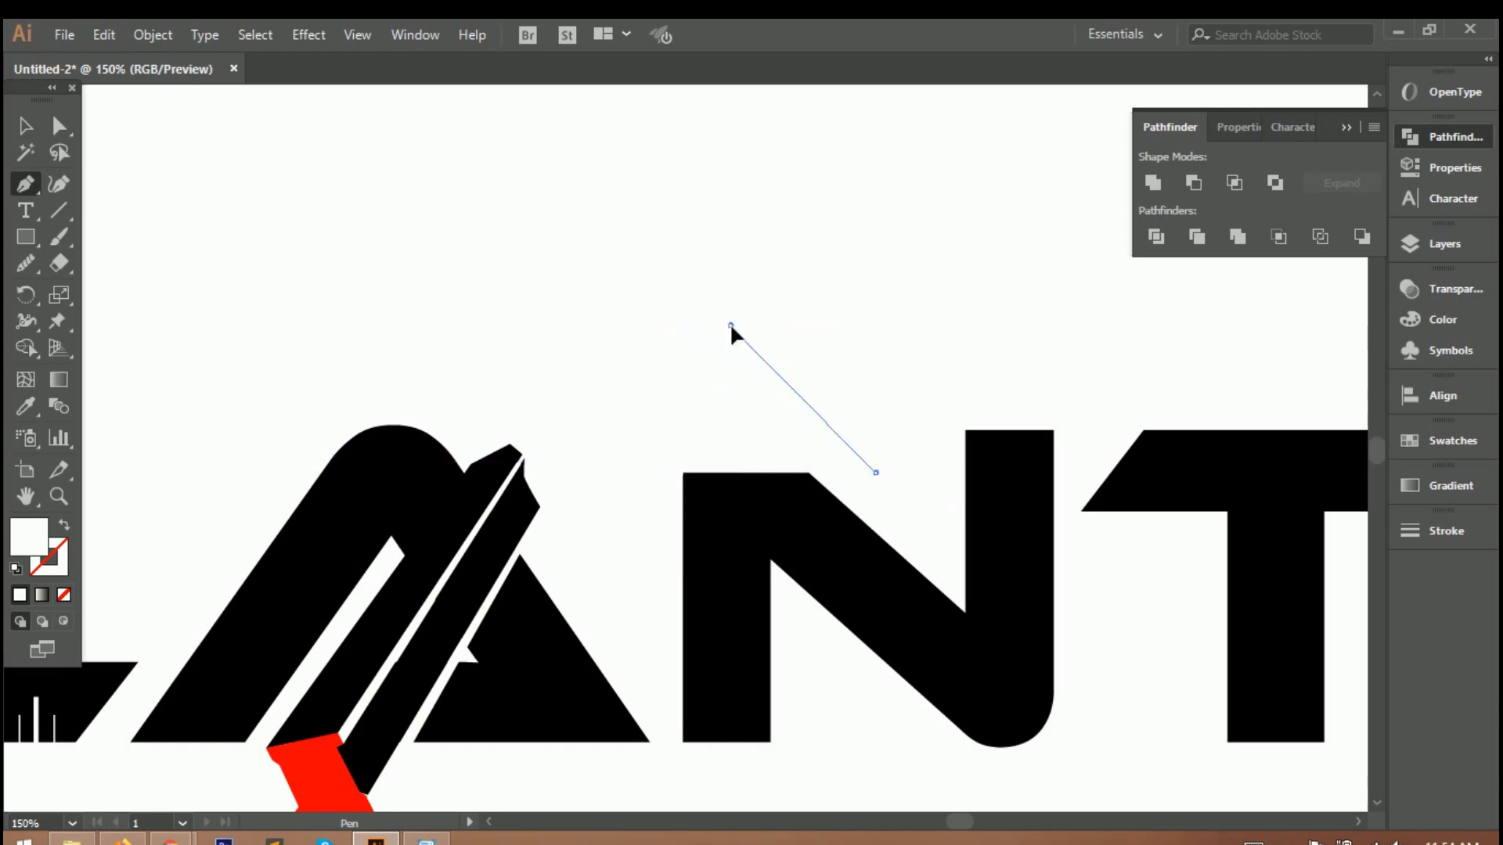
click(590, 487)
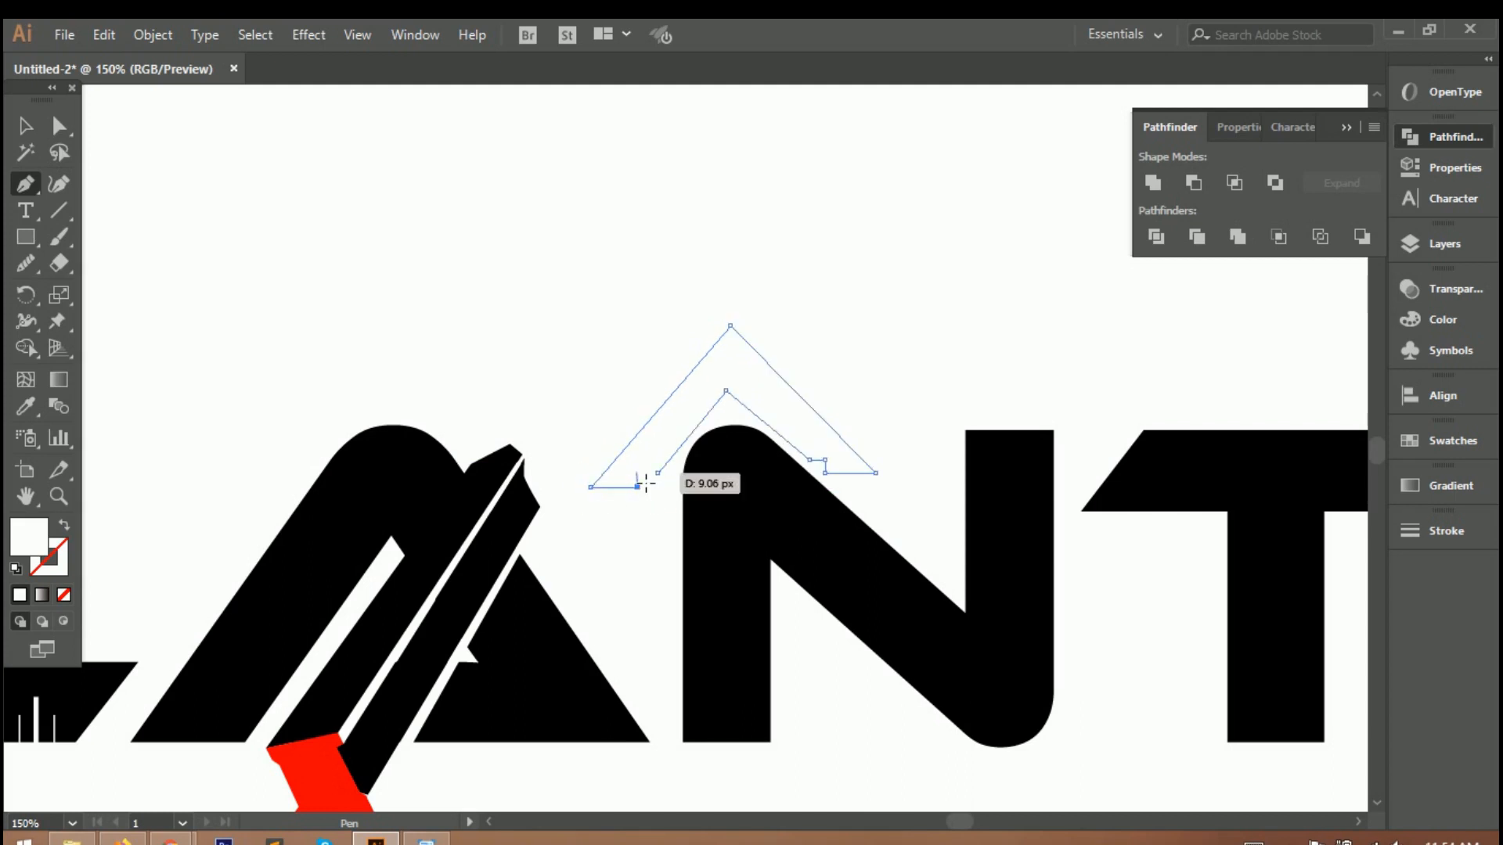
Step: Fill the roof shape with the black sampled from the letter A and nudge it into place over the N
click(33, 413)
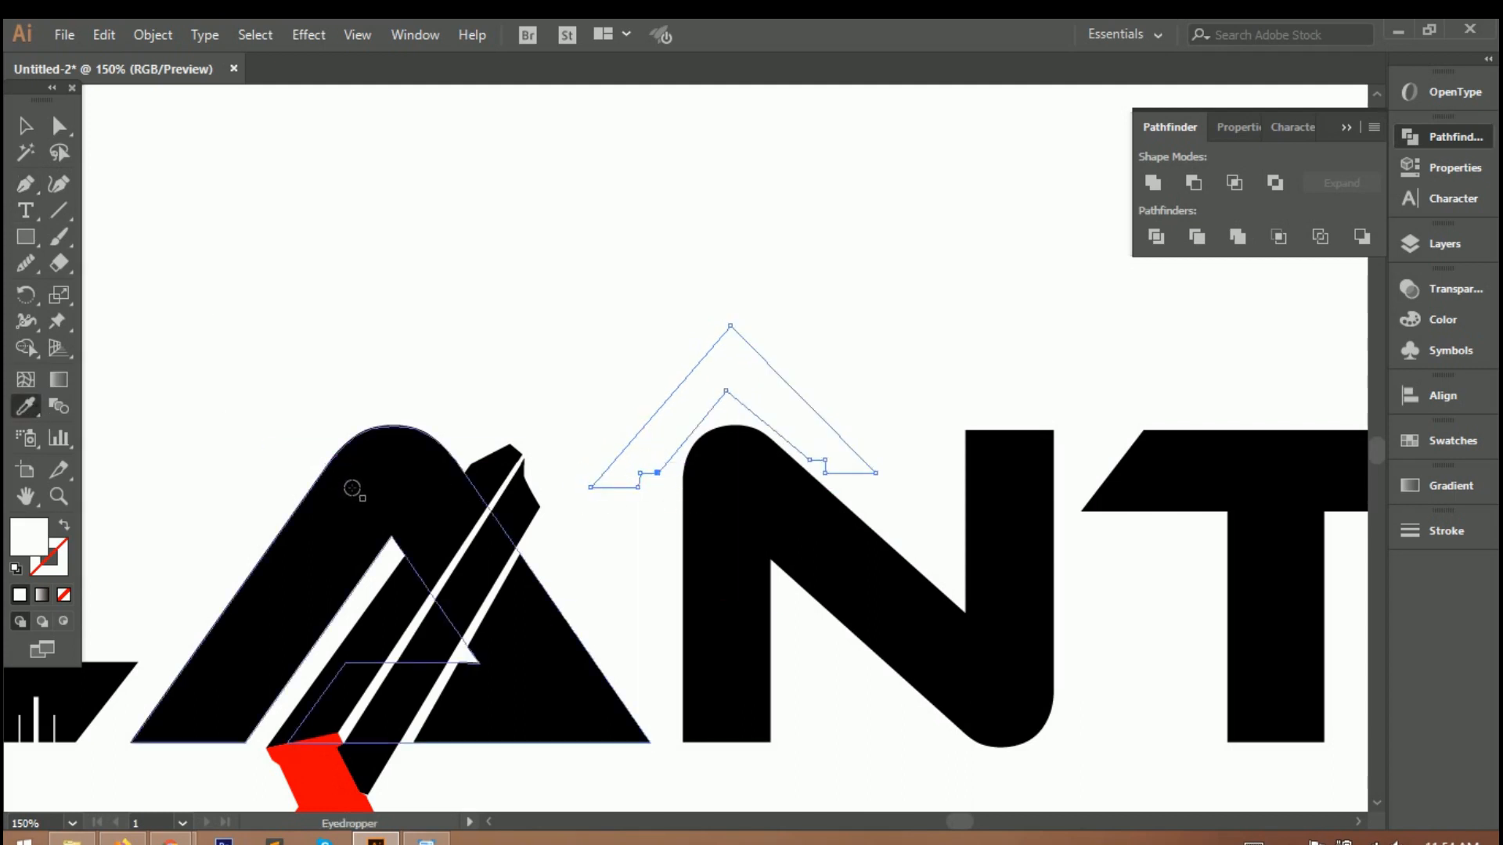
click(349, 486)
key(v)
mouse_move(730, 372)
mouse_down()
mouse_move(689, 368)
mouse_move(722, 366)
mouse_up()
scroll(894, 510, down, 3)
key(ctrl+0)
click(975, 503)
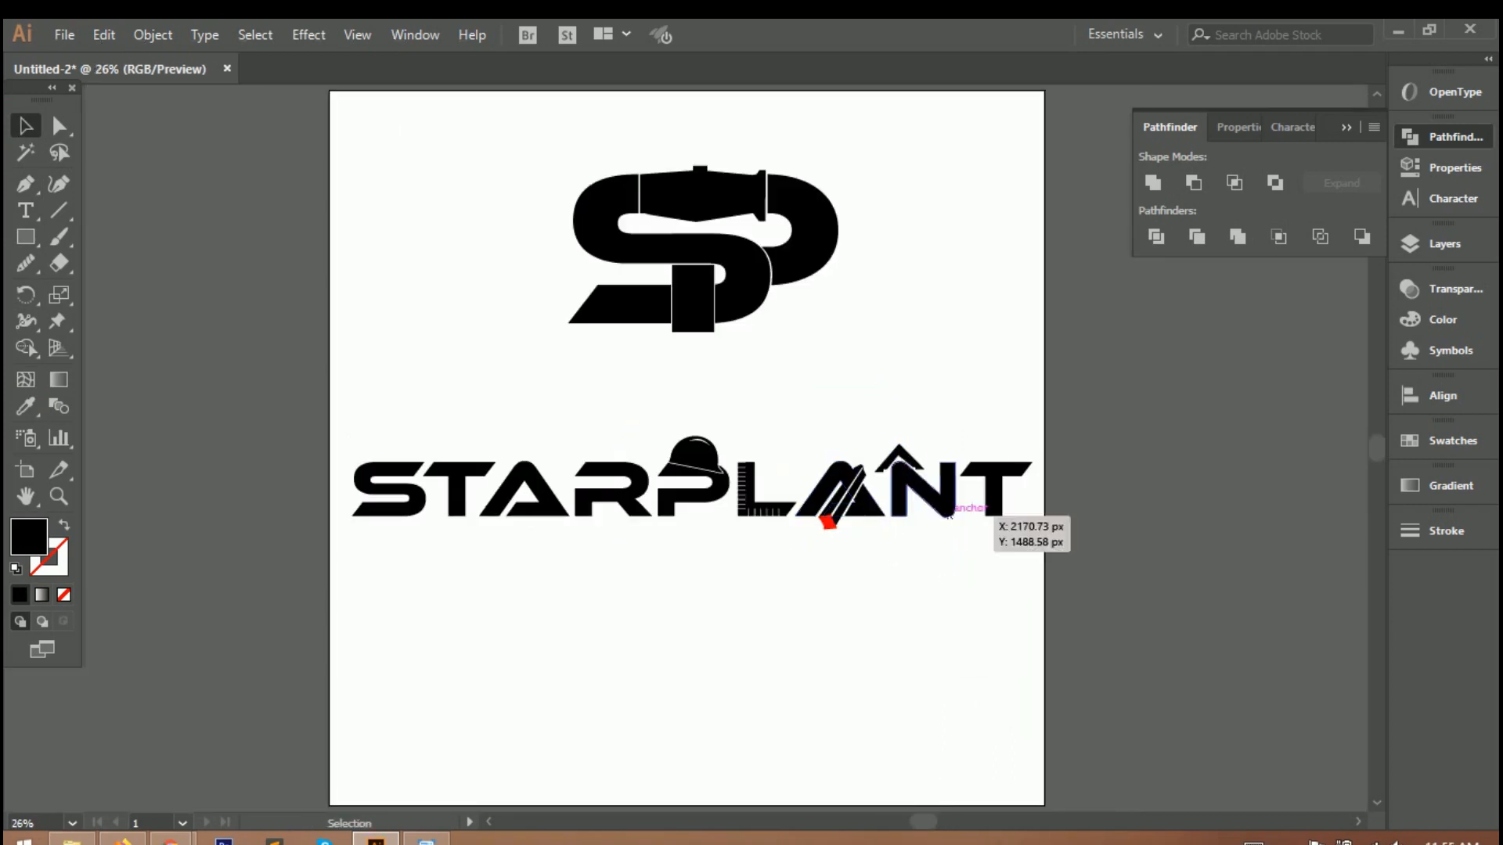
drag(902, 459, 906, 449)
scroll(922, 530, up, 6)
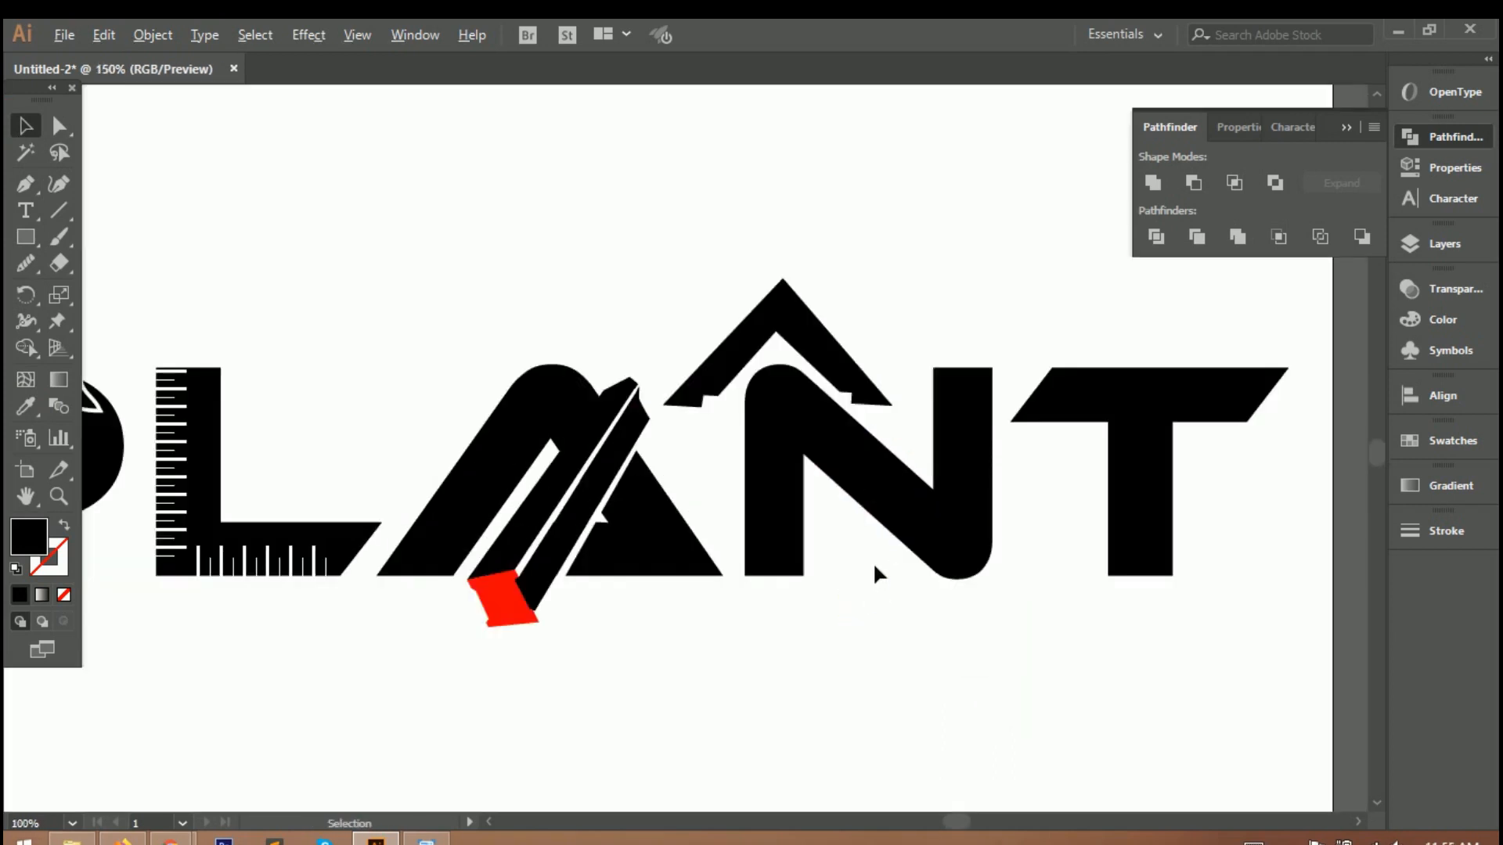
Step: Draw a small slanted-top chimney on the roof's right slope with the Pen tool and merge it into the roof with Shape Builder
key(p)
drag(810, 271, 787, 296)
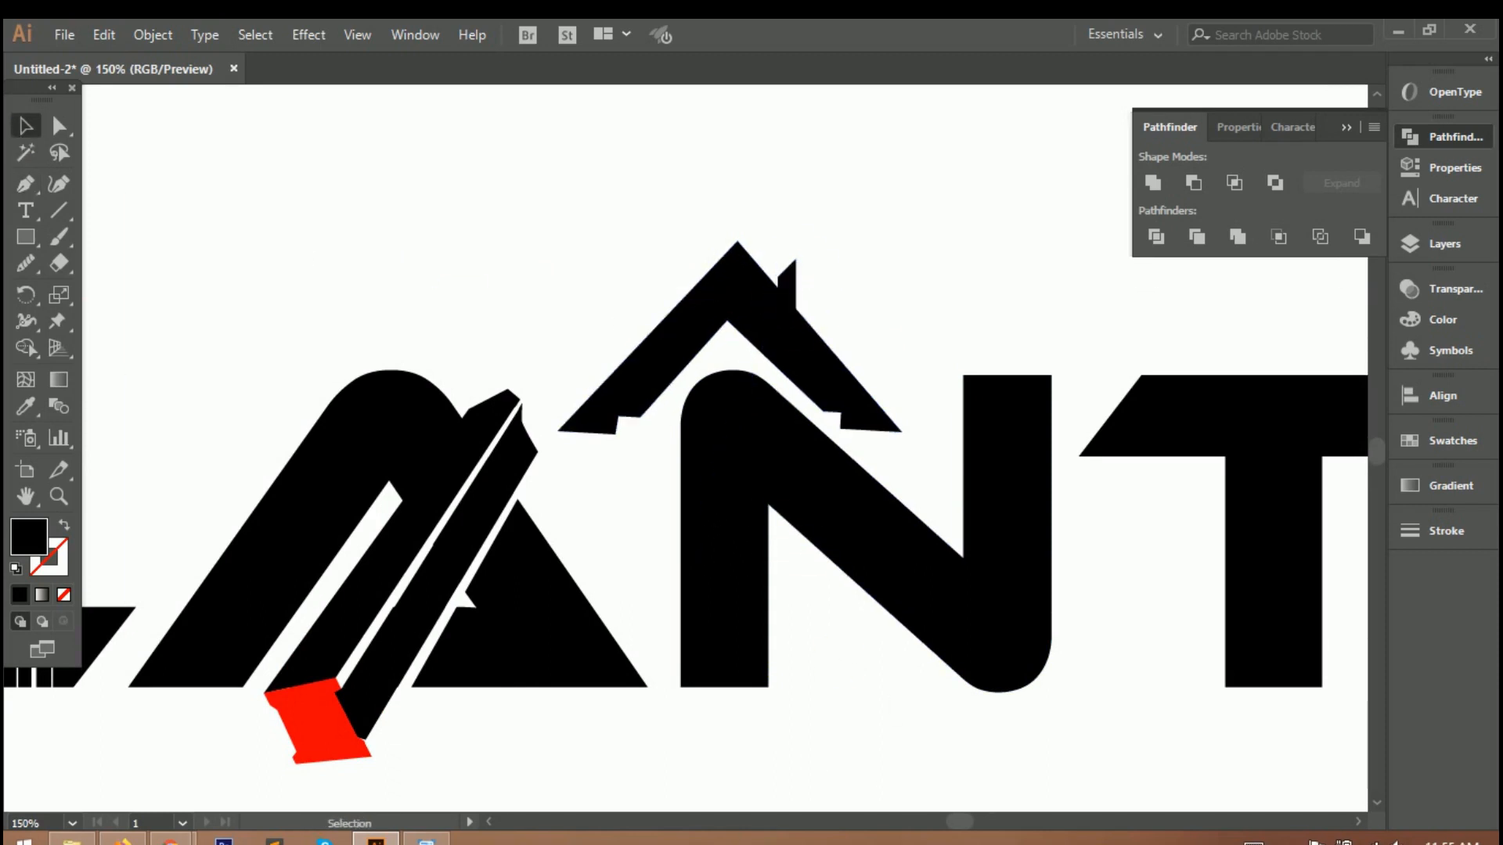
scroll(987, 653, down, 1)
click(813, 408)
click(26, 347)
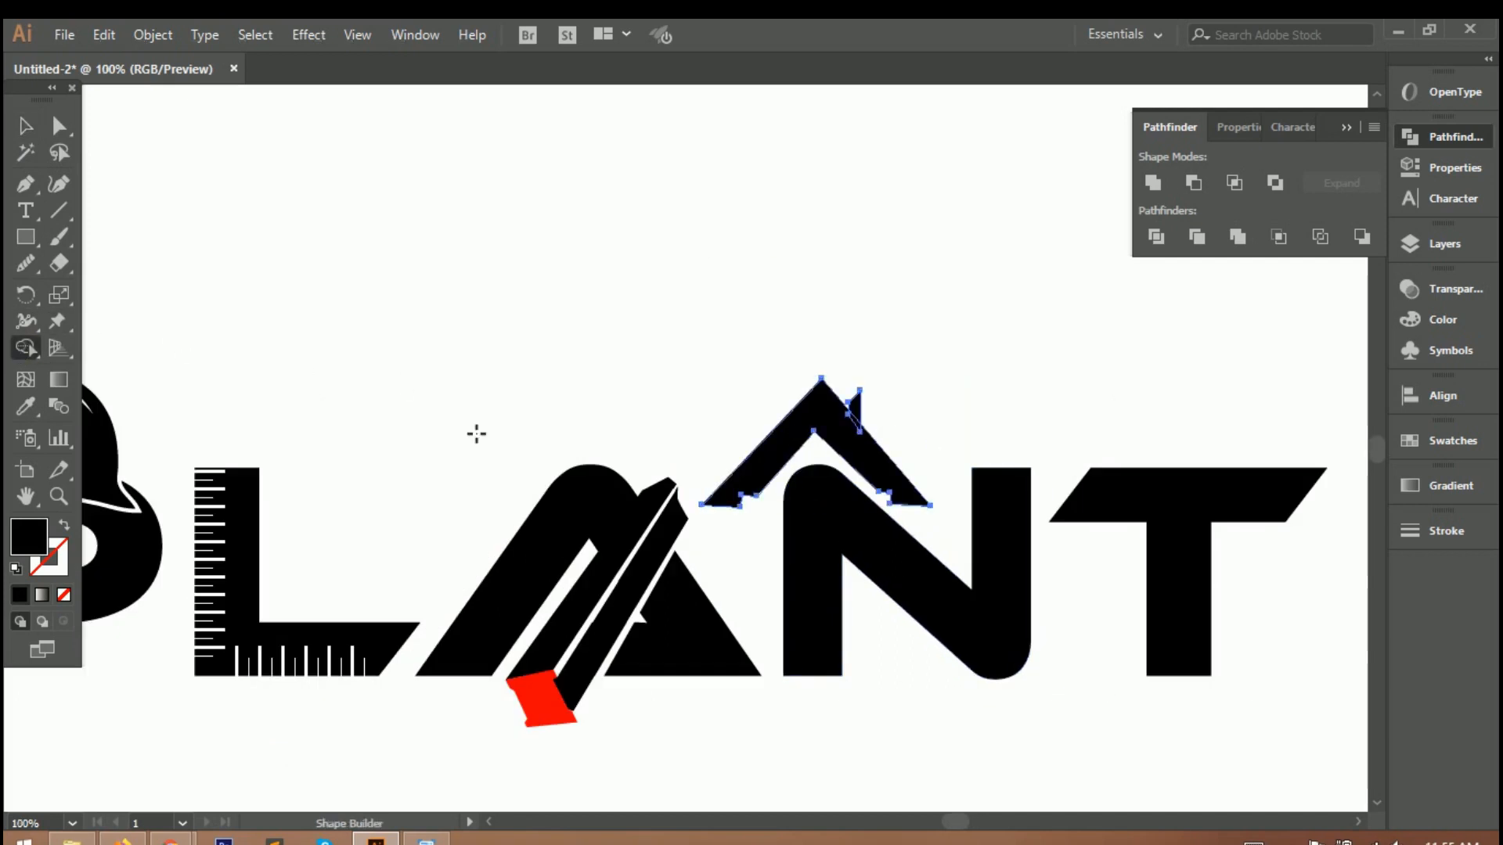
click(26, 125)
click(1319, 716)
key(ctrl+0)
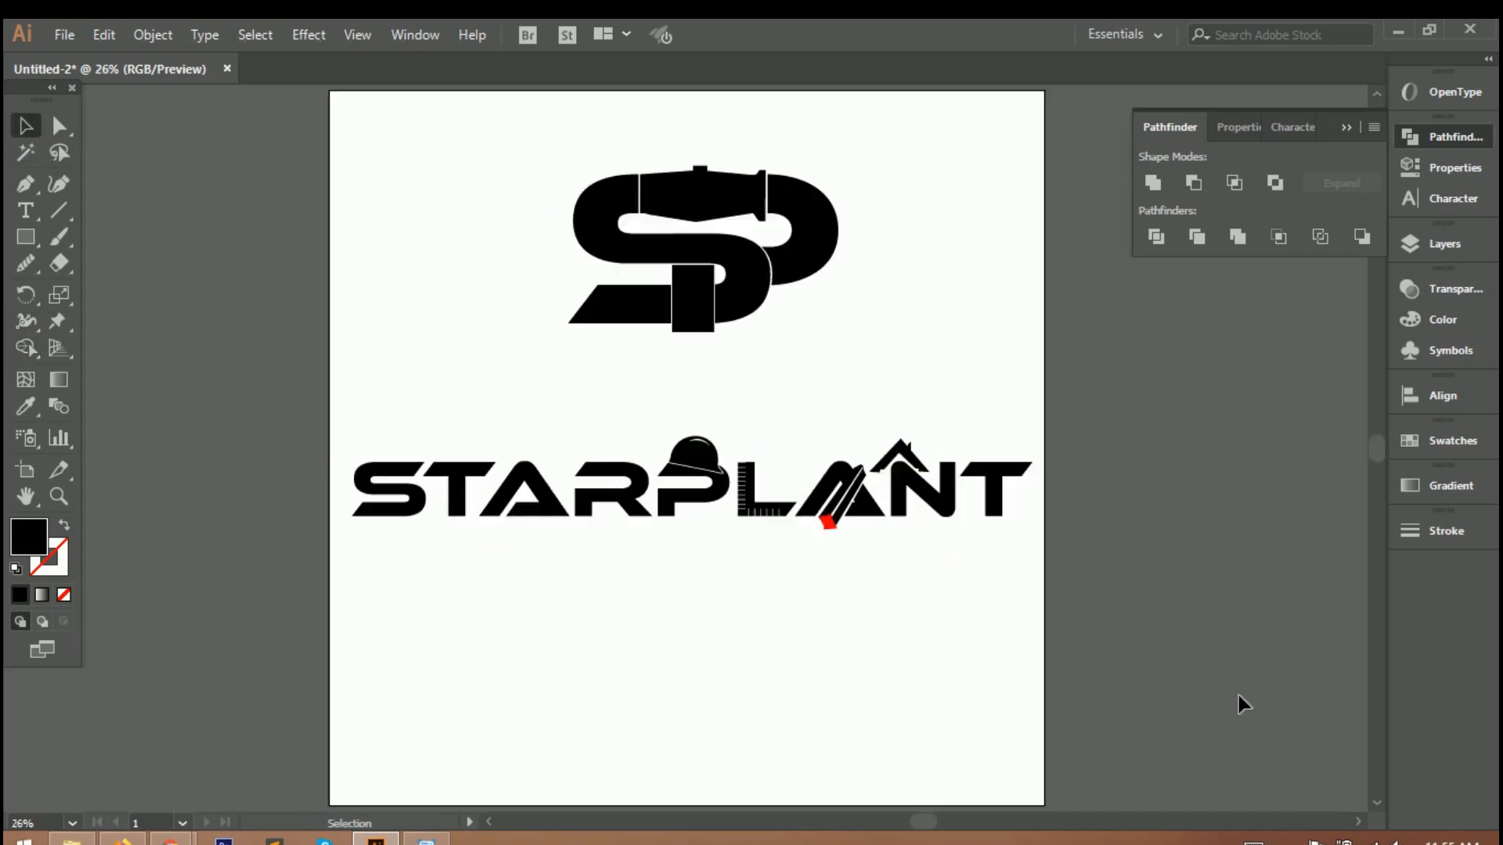
Step: Tilt the roof with its chimney slightly and reposition it over the letter N
scroll(1027, 514, up, 5)
drag(769, 490, 770, 498)
click(1030, 514)
drag(812, 543, 812, 543)
drag(927, 629, 928, 628)
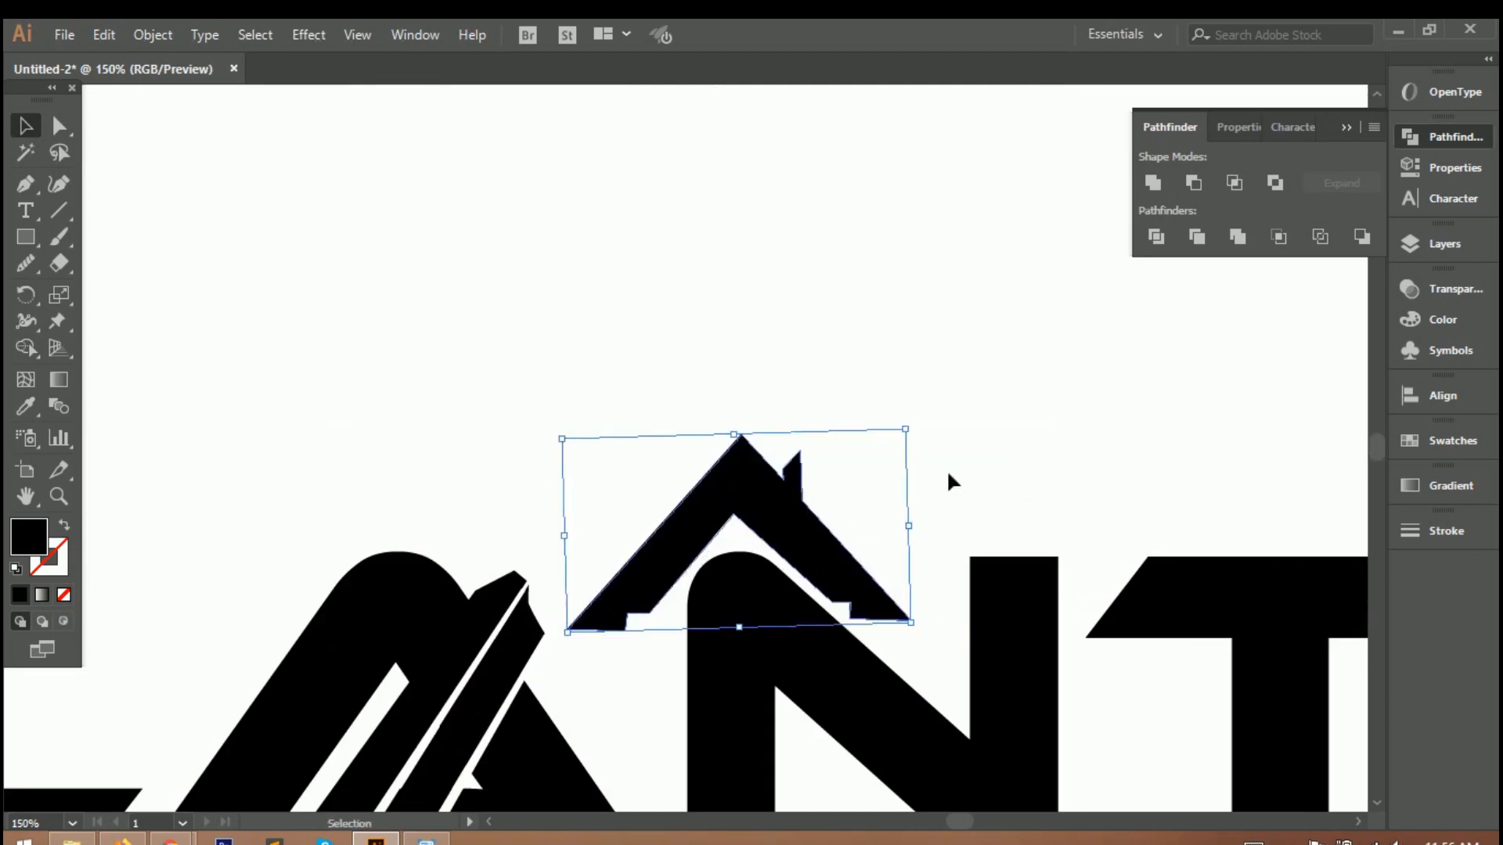
click(939, 493)
scroll(924, 510, down, 2)
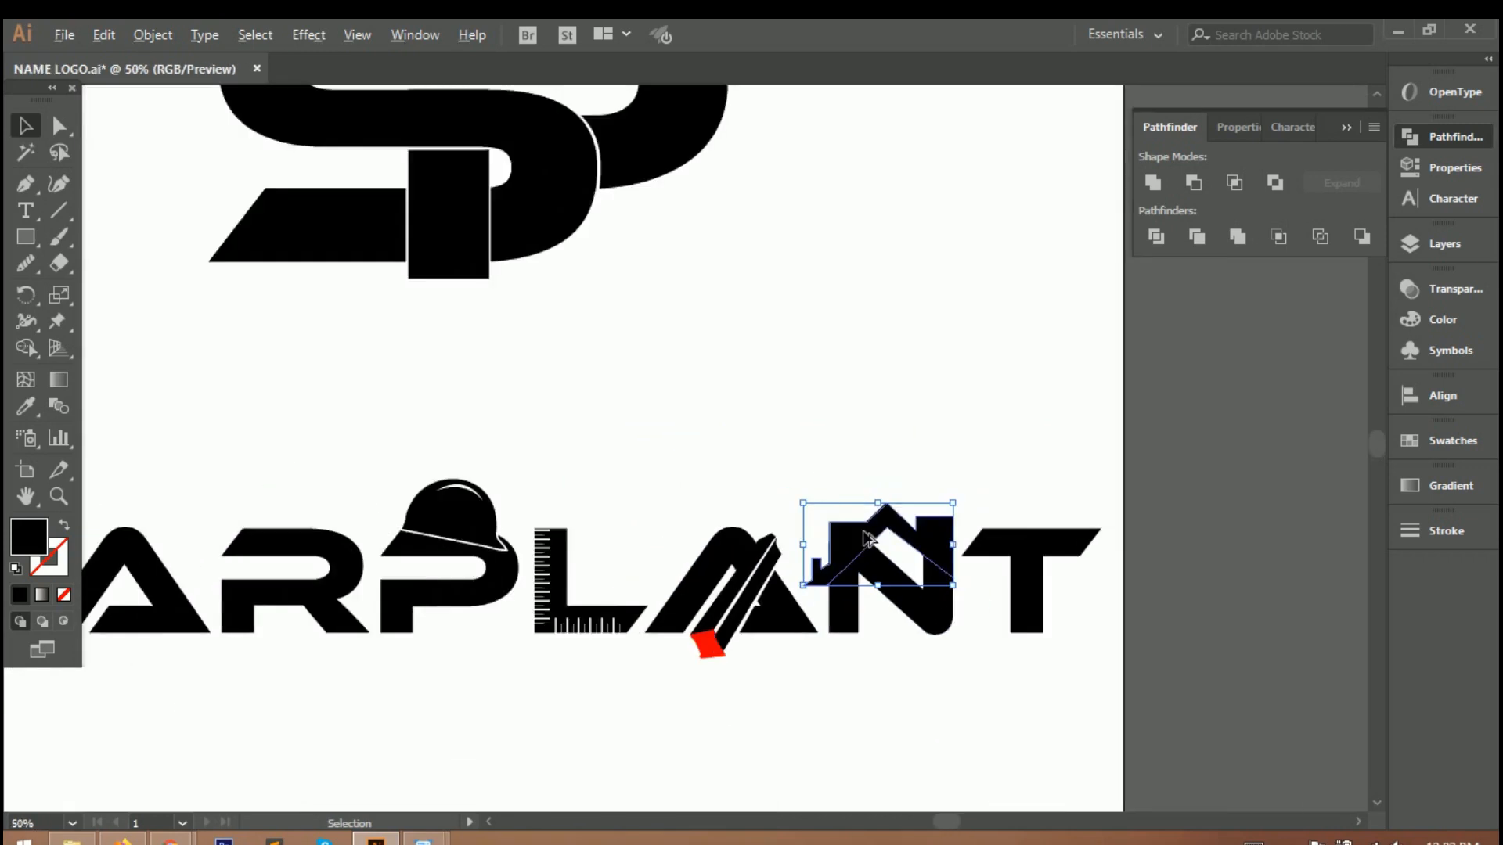
Step: Offset the path of the house-shaped roof over the N by 2 px
scroll(907, 575, up, 1)
click(153, 35)
mouse_move(542, 510)
click(554, 592)
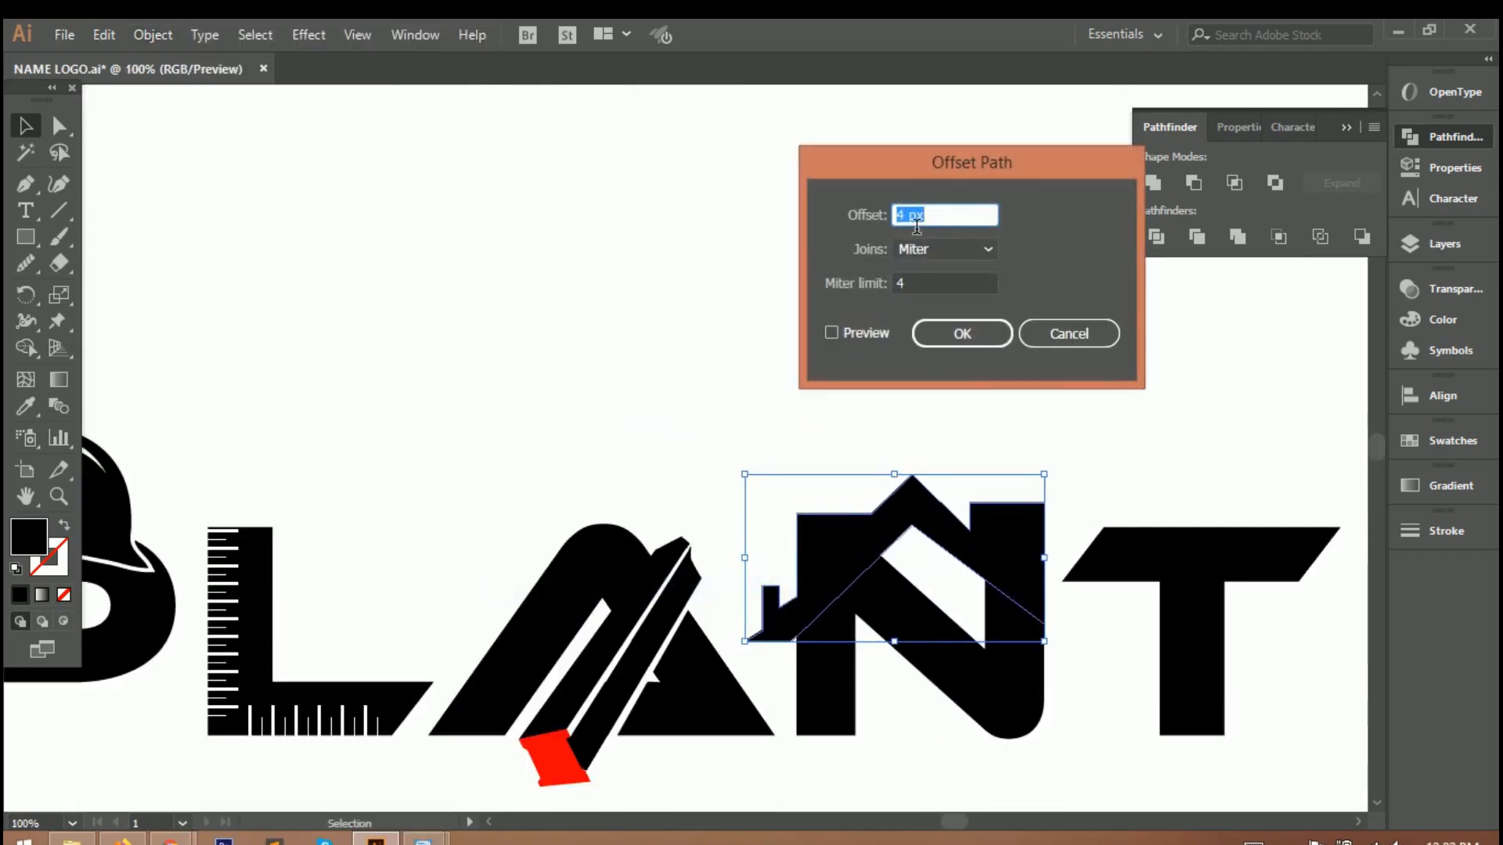
click(829, 333)
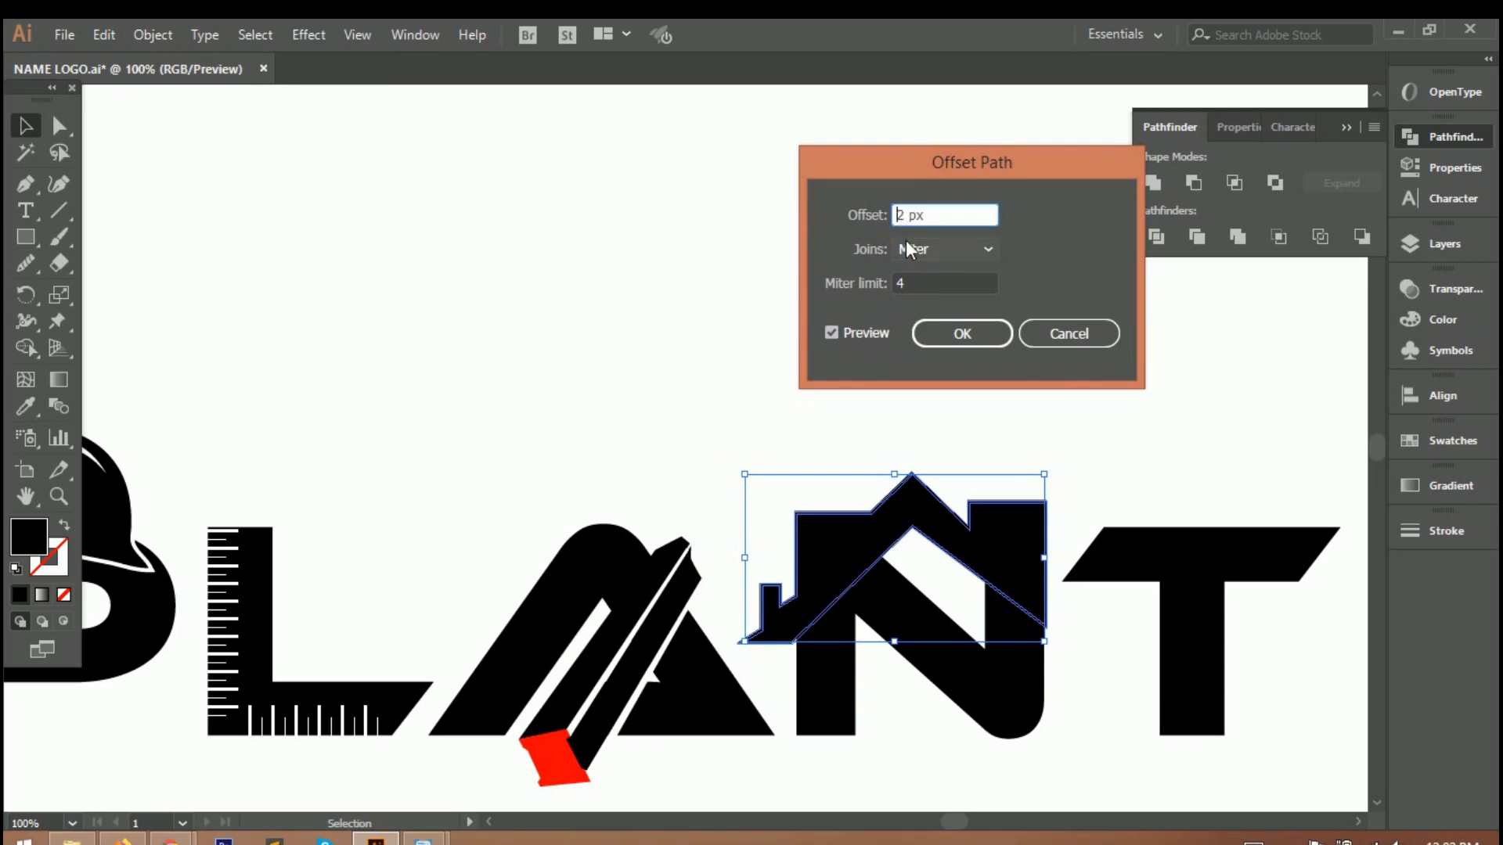
click(962, 338)
Step: Divide the letter N and the offset roof shapes with Pathfinder Divide and ungroup the resulting pieces
drag(1074, 725, 893, 678)
click(887, 763)
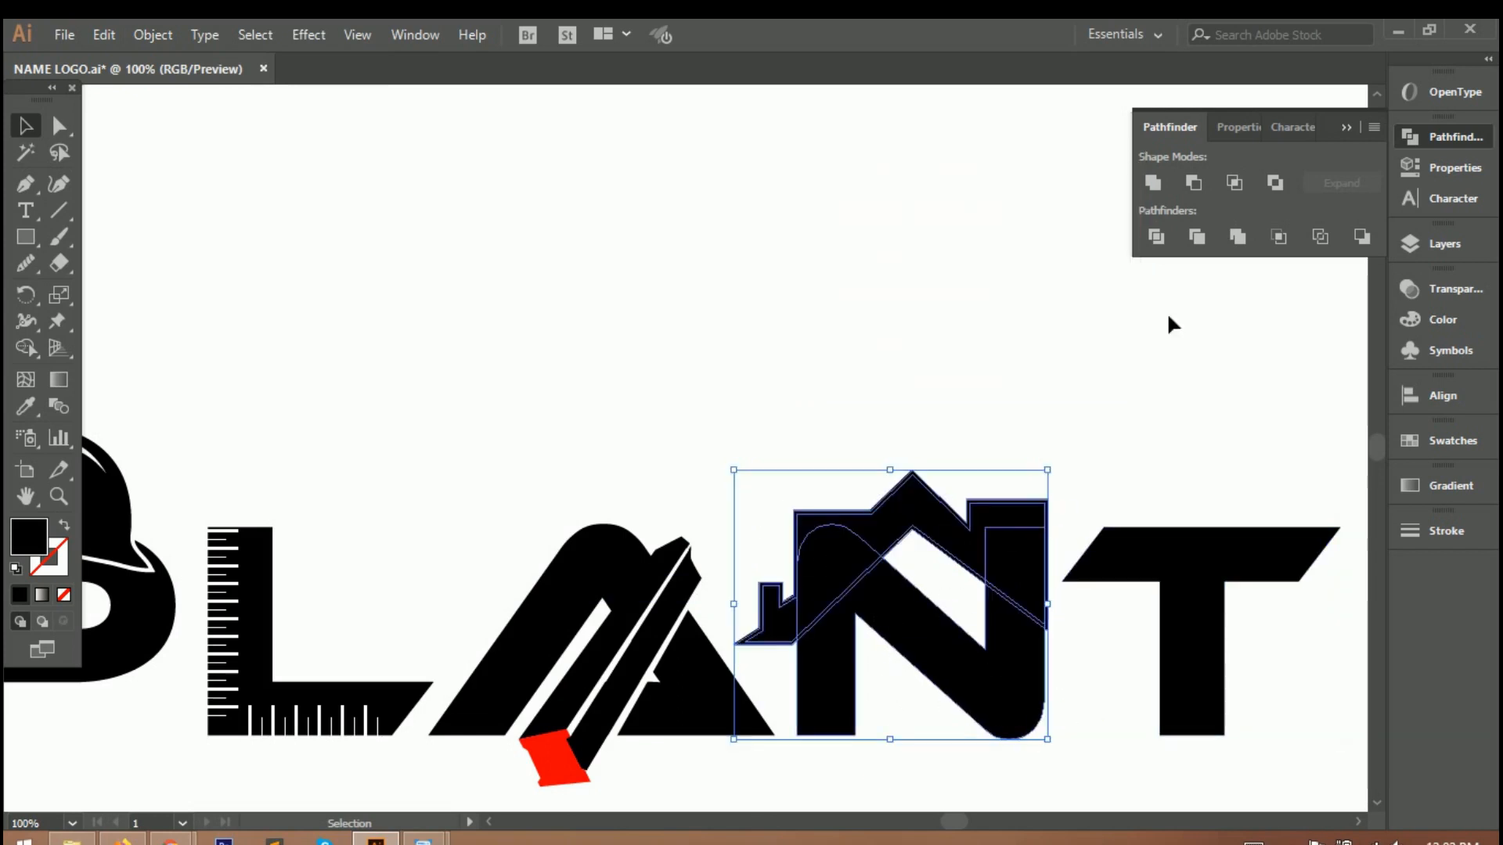
click(1155, 236)
scroll(976, 687, left, 4)
scroll(1089, 638, down, 5)
scroll(1033, 655, up, 7)
right_click(979, 510)
click(1025, 339)
Step: Delete the thin divided strips between the roof and the letter N to leave a white gap along the roofline
click(1140, 673)
click(1019, 540)
key(Delete)
click(924, 466)
click(929, 474)
key(Delete)
click(720, 476)
key(Delete)
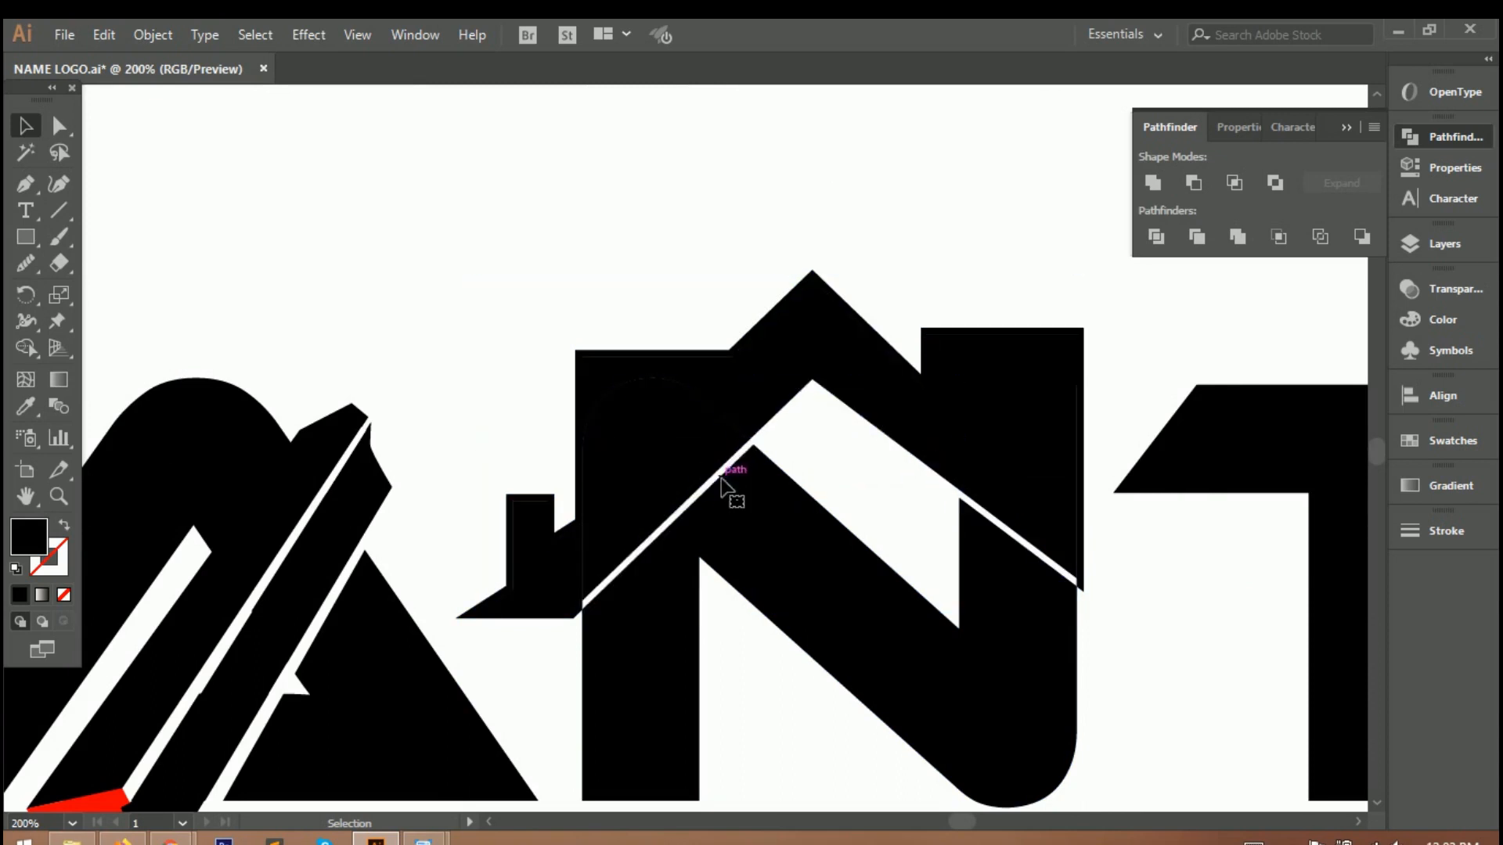
Step: Remove the leftover offset border around the house roof and merge the remaining roof pieces
click(479, 609)
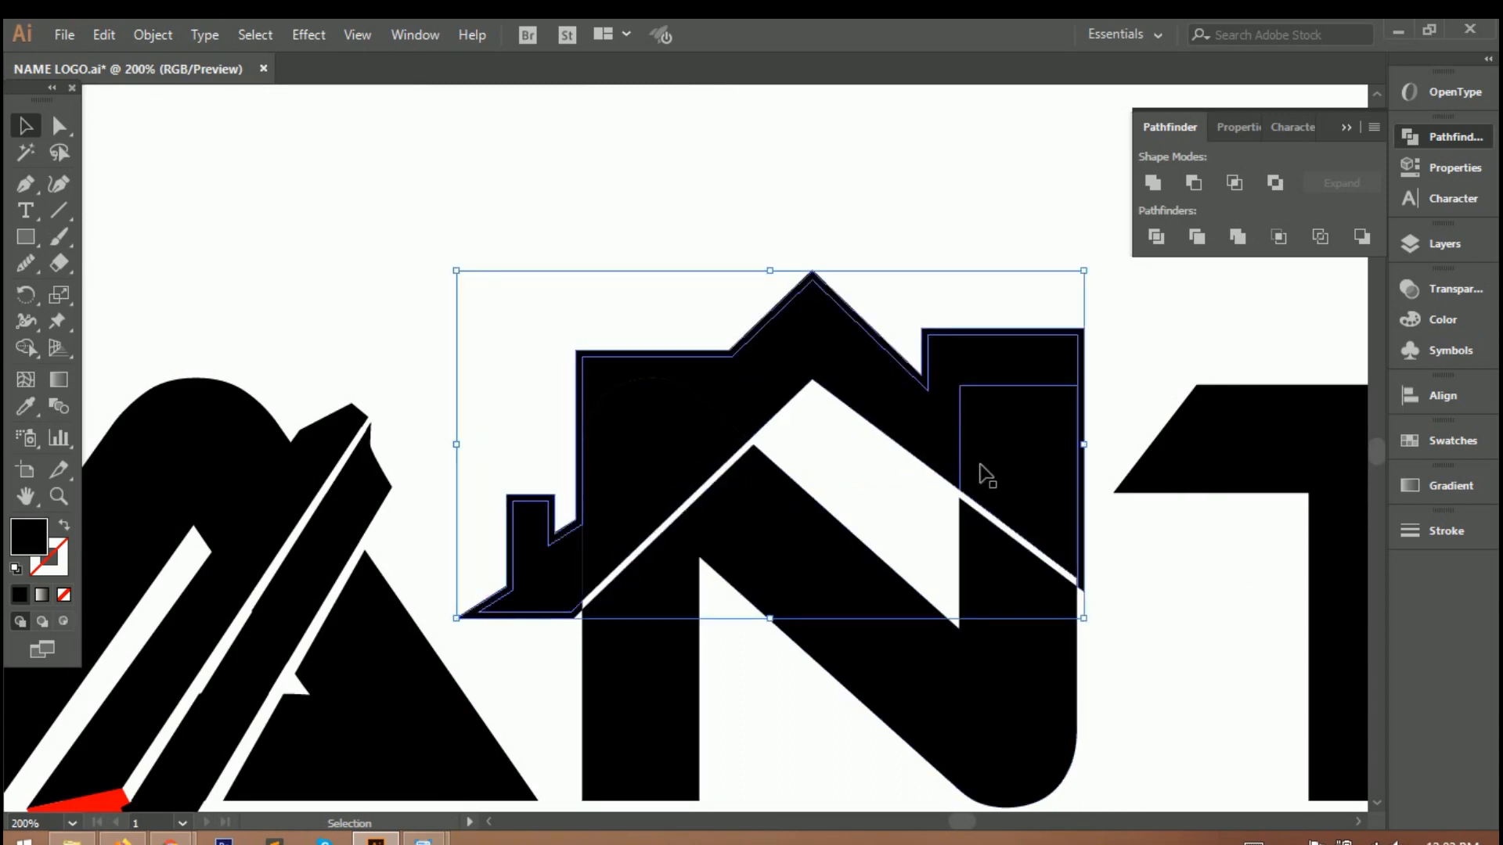
scroll(982, 469, down, 1)
shift+click(1064, 708)
drag(866, 335, 735, 422)
key(v)
click(459, 157)
Step: Draw a small upright black rectangle as a window in the white area under the house's gable
click(26, 237)
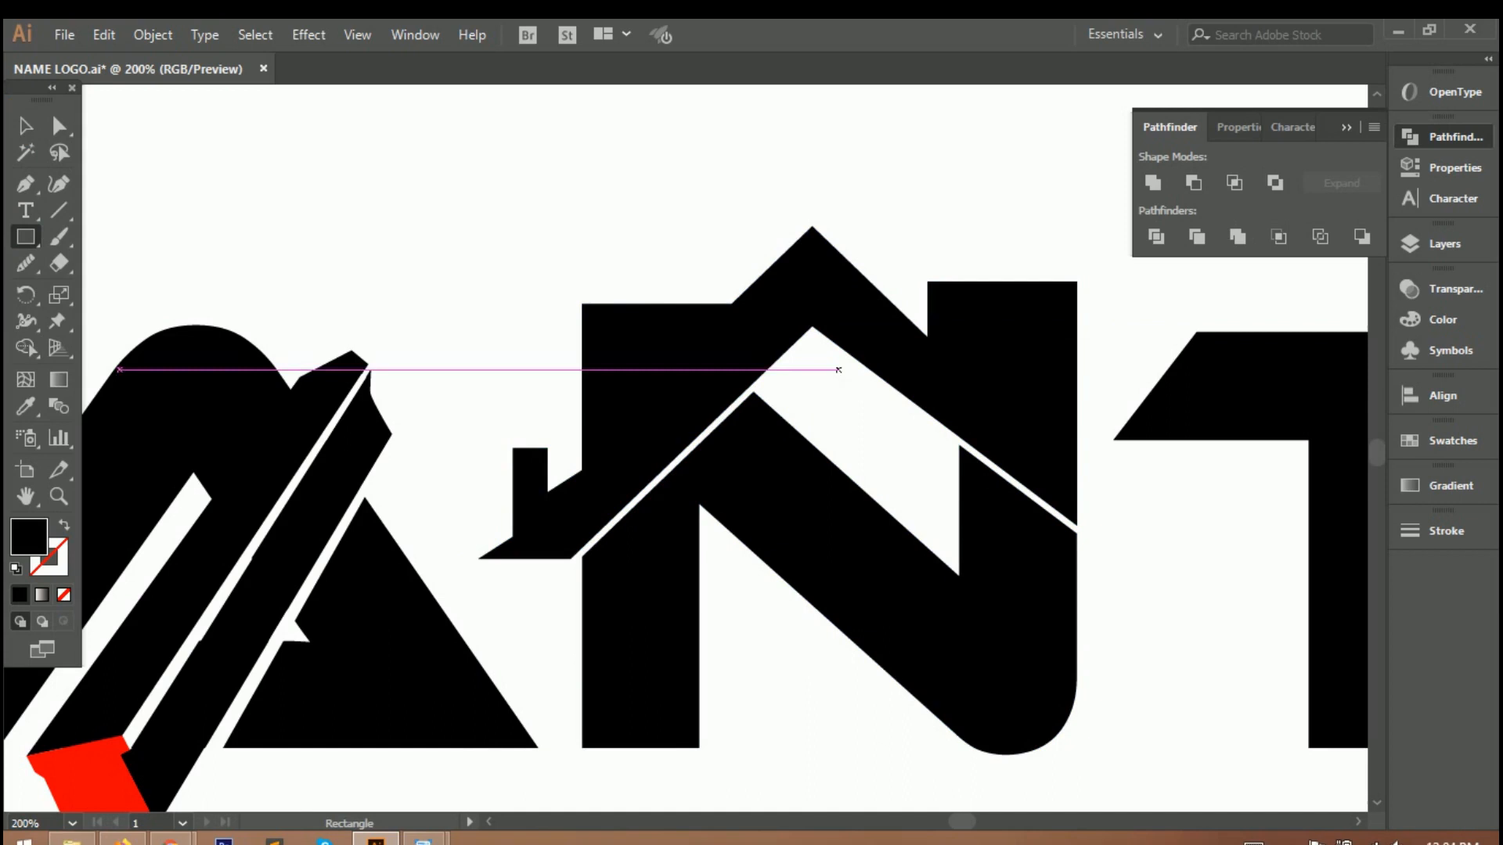
scroll(838, 376, up, 3)
drag(721, 315, 834, 467)
drag(777, 391, 765, 385)
click(867, 478)
click(803, 473)
key(ctrl+shift+a)
Step: Add a thin vertical bar across the window rectangle, extending slightly beyond its upper and lower edges
drag(689, 383, 842, 394)
scroll(795, 401, up, 3)
drag(712, 366, 713, 349)
drag(934, 384, 774, 129)
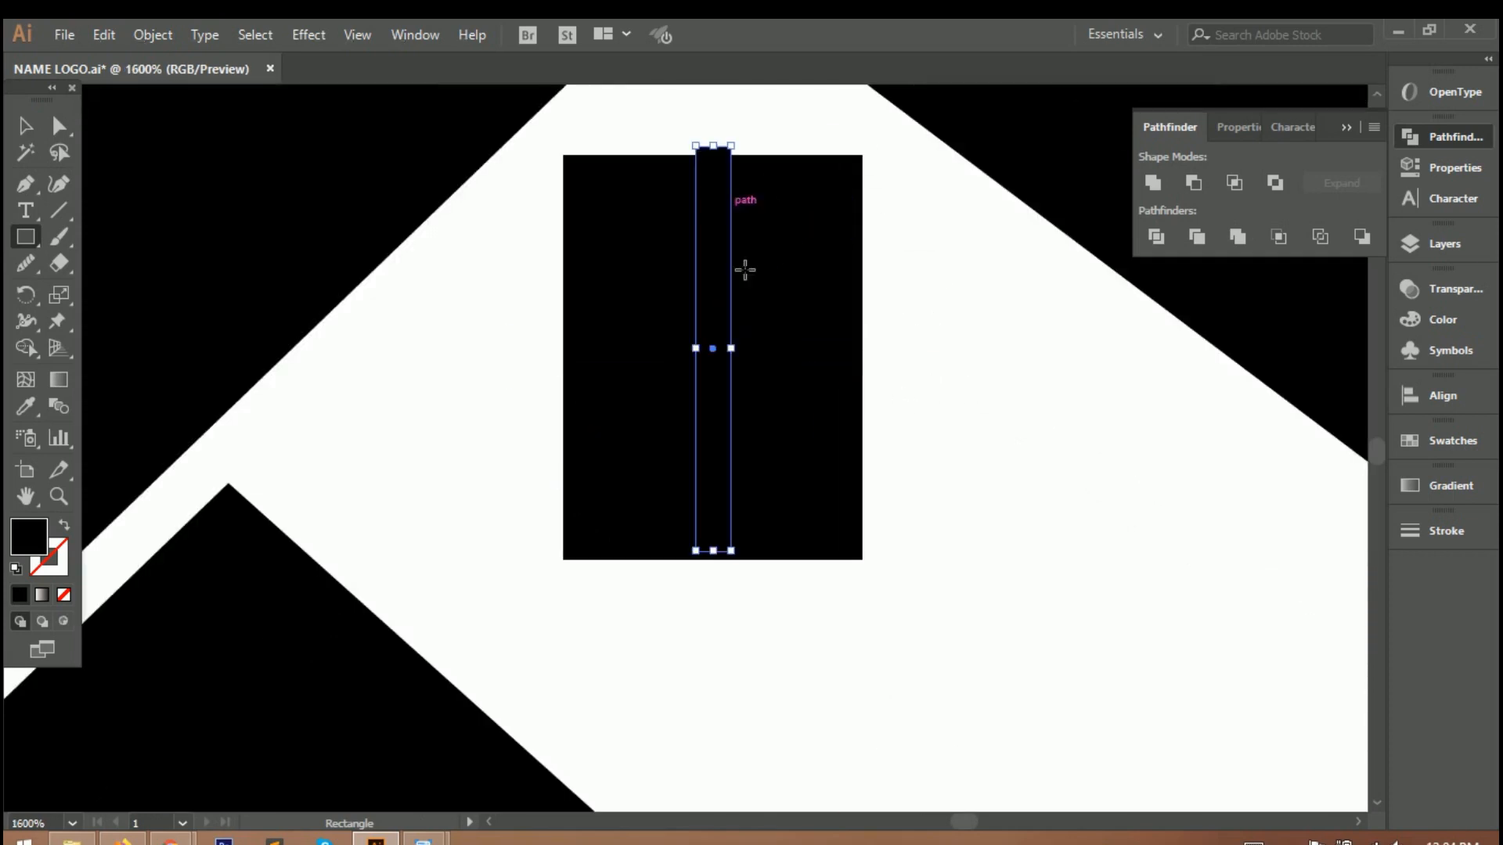
drag(712, 551, 712, 576)
Step: Duplicate the vertical window bar and rotate the copy to horizontal
drag(714, 362, 749, 361)
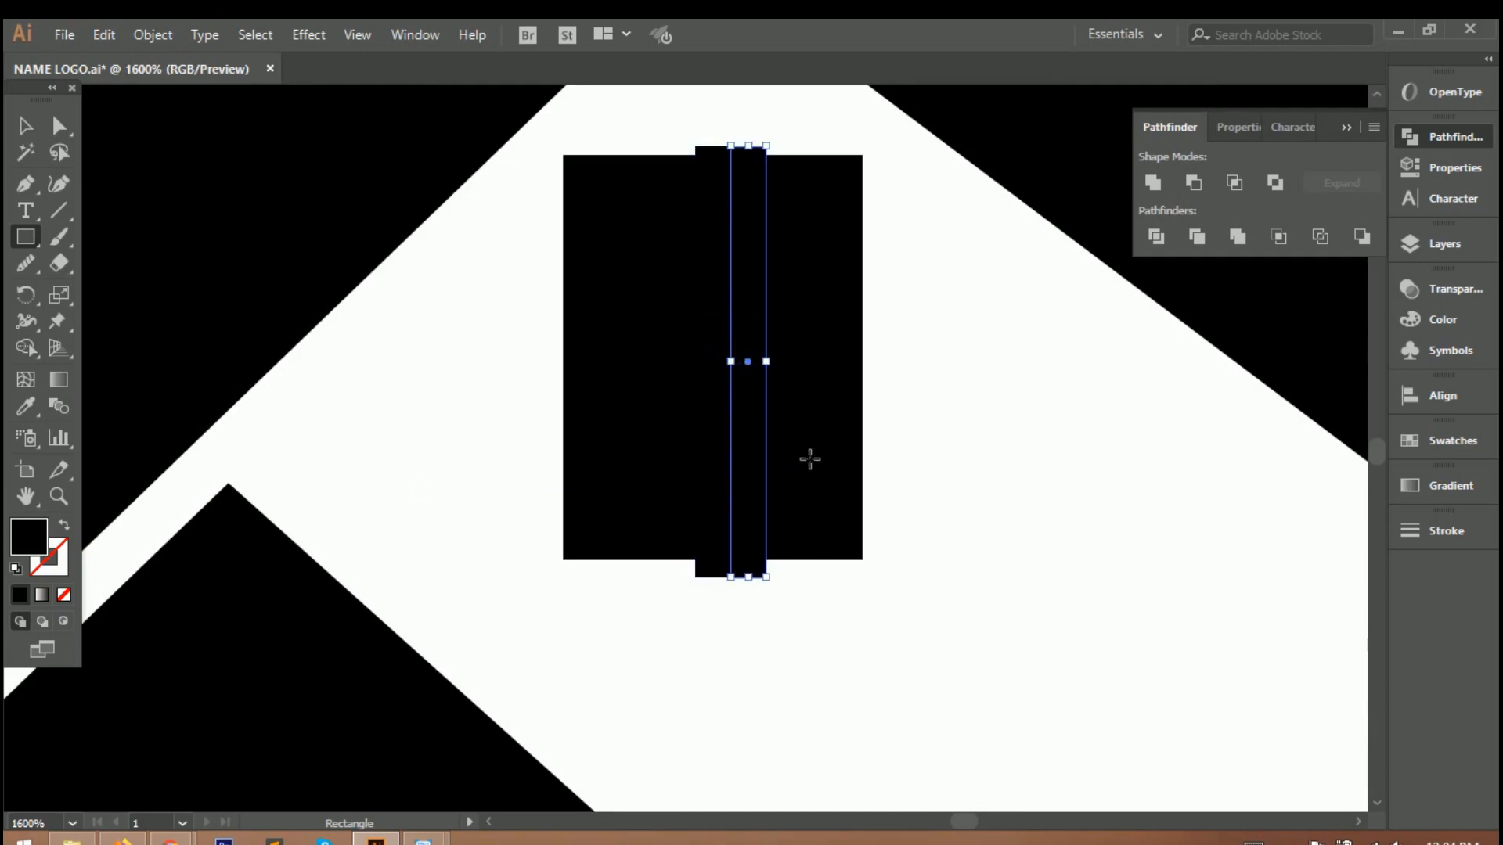
drag(785, 595, 941, 370)
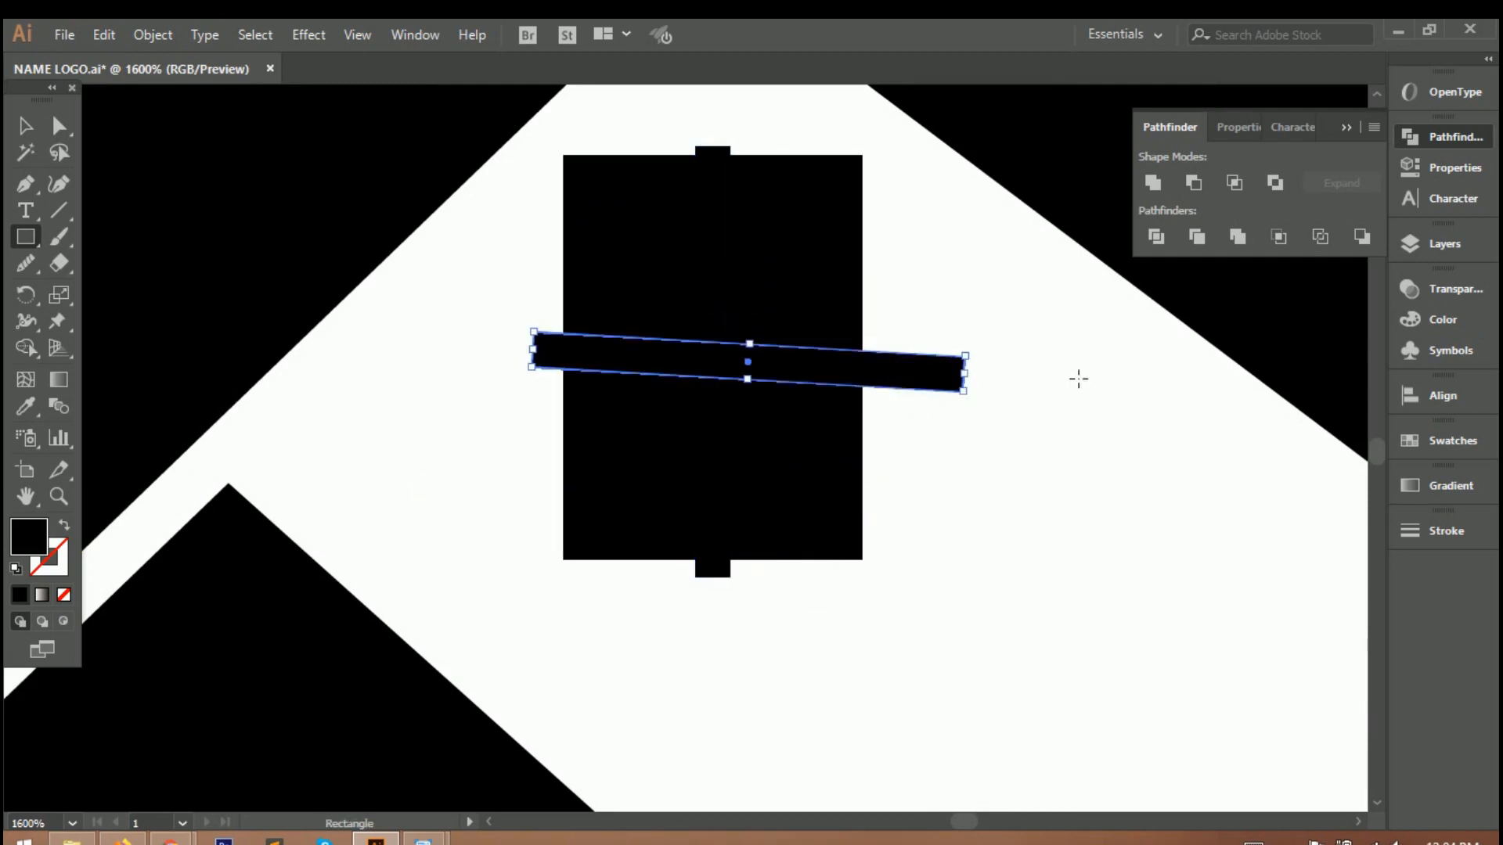
drag(918, 425, 983, 393)
Step: Centre the window rectangle and both bars on each other and cut the bars out with Pathfinder Minus Front
click(24, 122)
drag(882, 617, 587, 188)
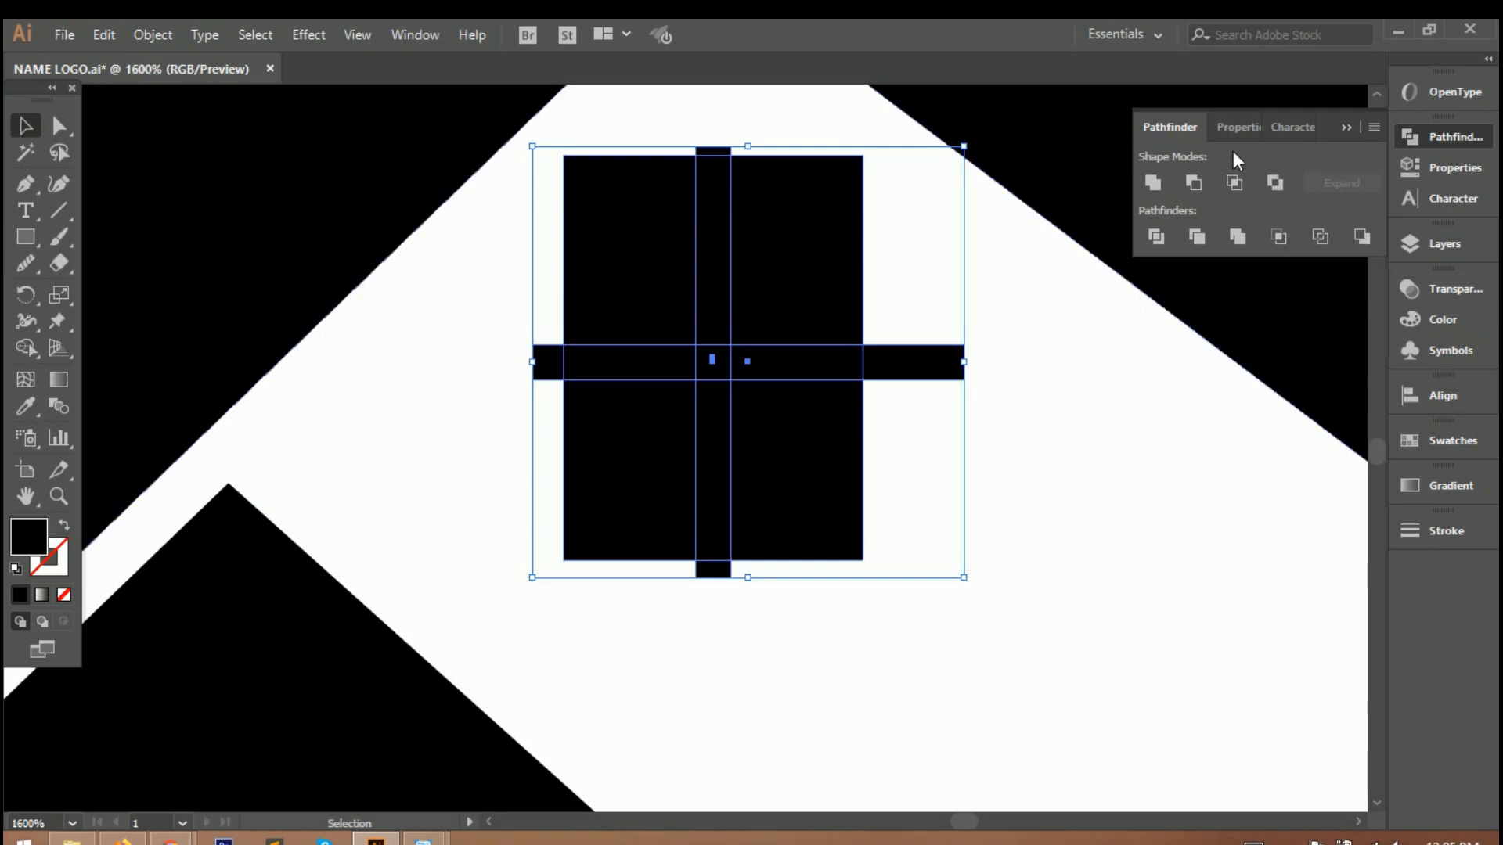
click(1442, 395)
click(1327, 441)
click(1413, 167)
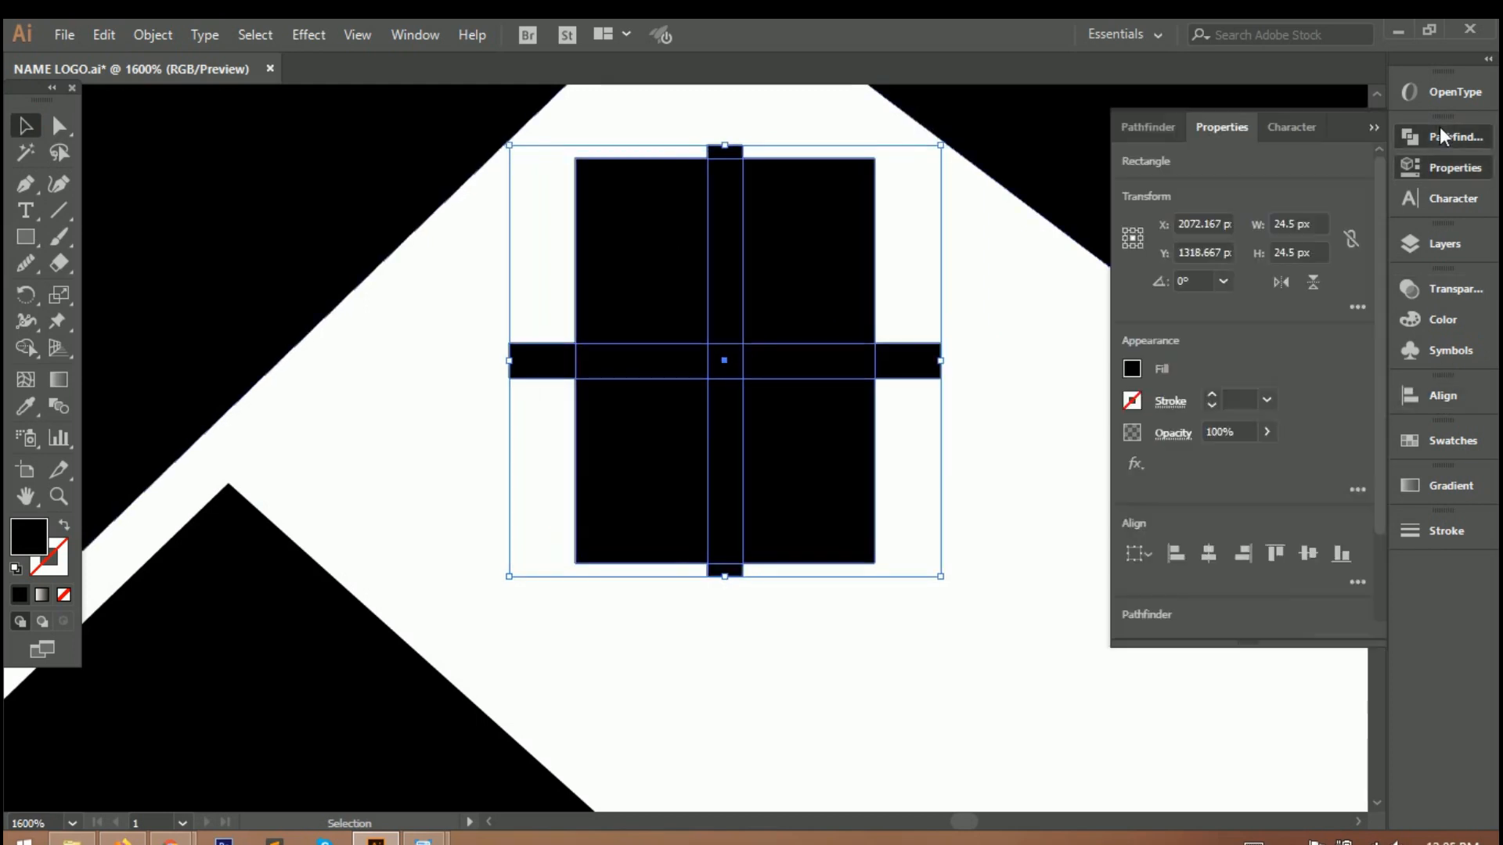
click(1439, 135)
click(1192, 182)
key(ctrl+0)
Step: Nudge the four-pane window into place beneath the house's gable peak
scroll(931, 448, up, 7)
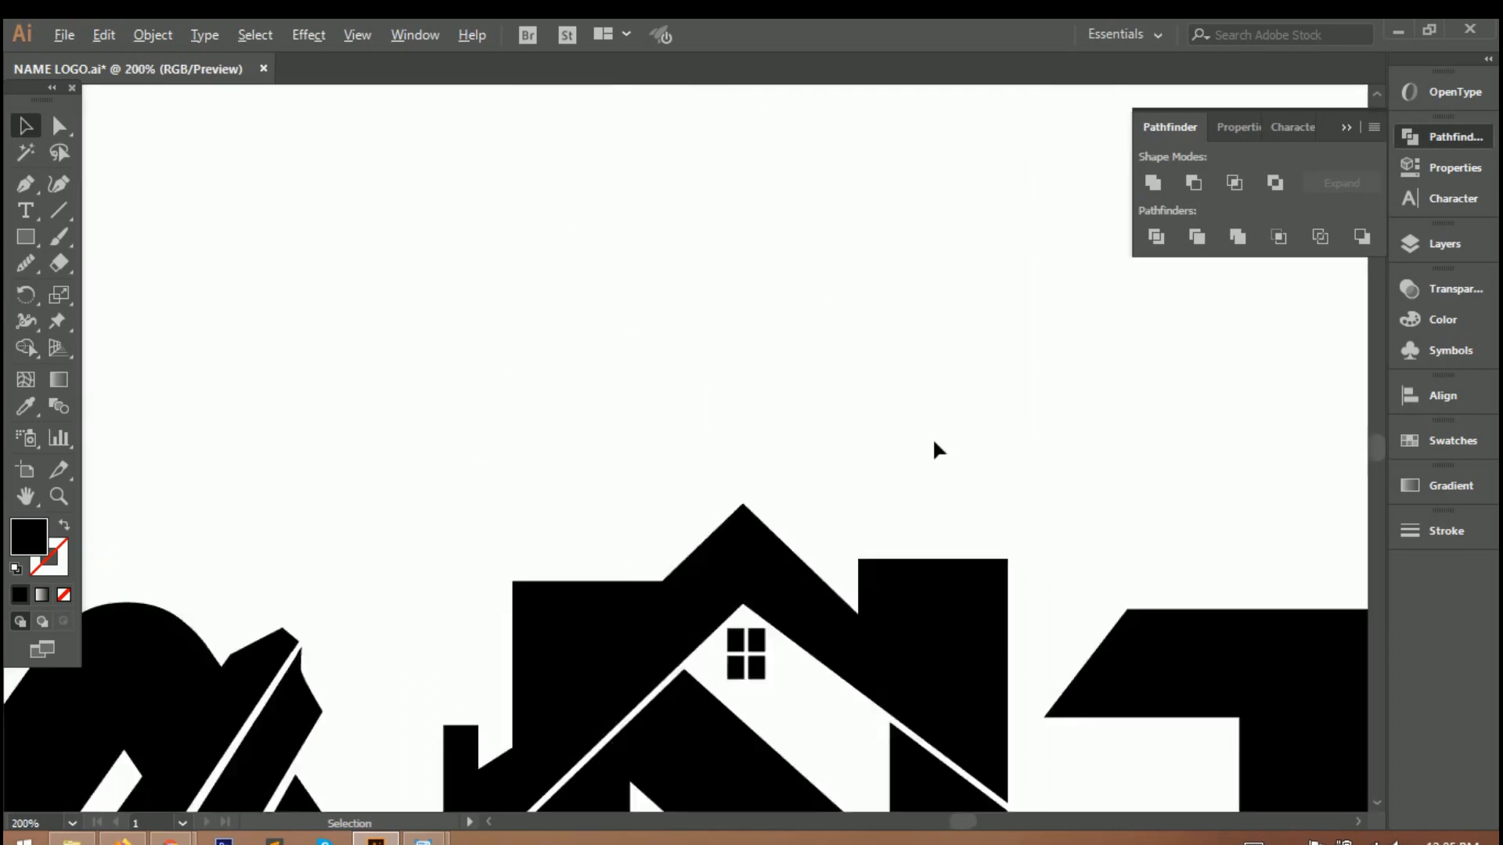
click(623, 577)
drag(678, 563, 699, 565)
click(750, 640)
key(ctrl+0)
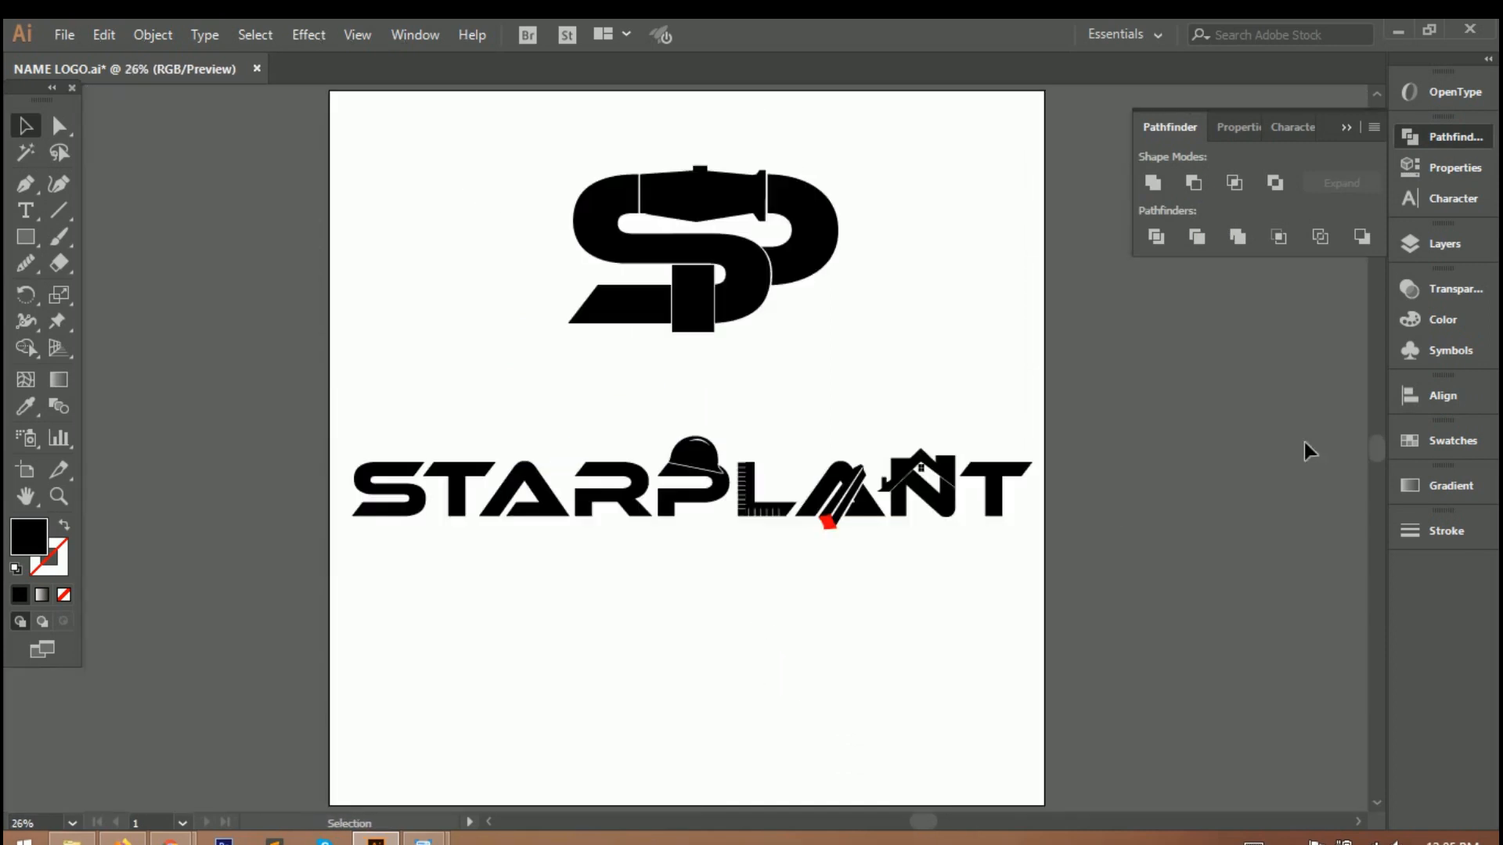
Step: Resize the window slightly and fine-tune its position inside the gable
scroll(992, 518, up, 6)
drag(539, 322, 539, 336)
key(ctrl+z)
scroll(568, 263, up, 2)
click(568, 263)
drag(573, 268, 570, 261)
click(415, 602)
drag(436, 275, 451, 274)
click(438, 330)
key(ctrl+0)
Step: Draw the upper outline of a hammer head with a notch and curved claw below the wordmark using the Pen tool
scroll(806, 678, up, 1)
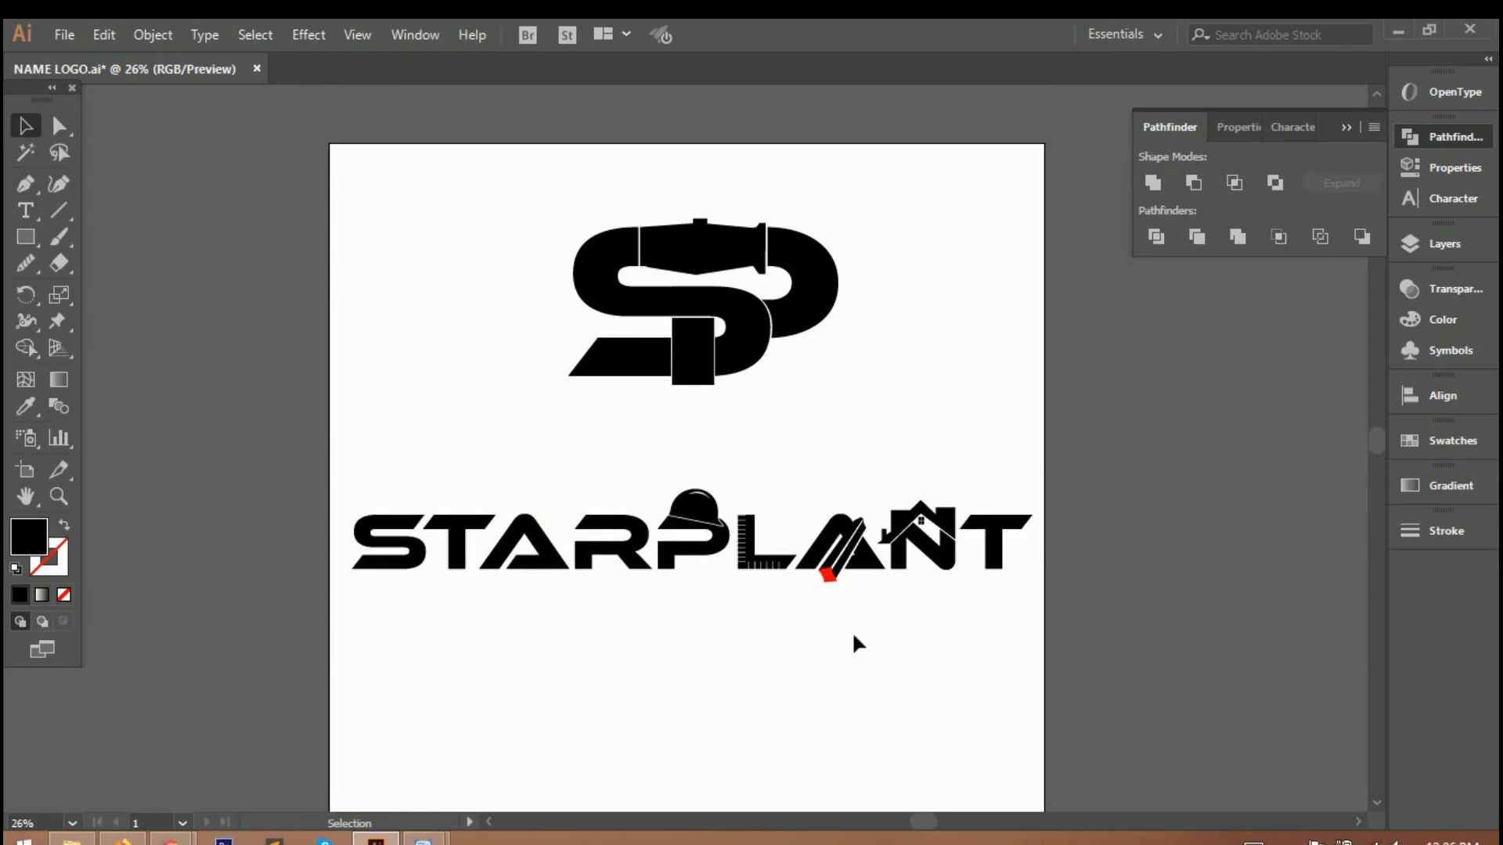
scroll(970, 587, up, 1)
scroll(880, 716, down, 1)
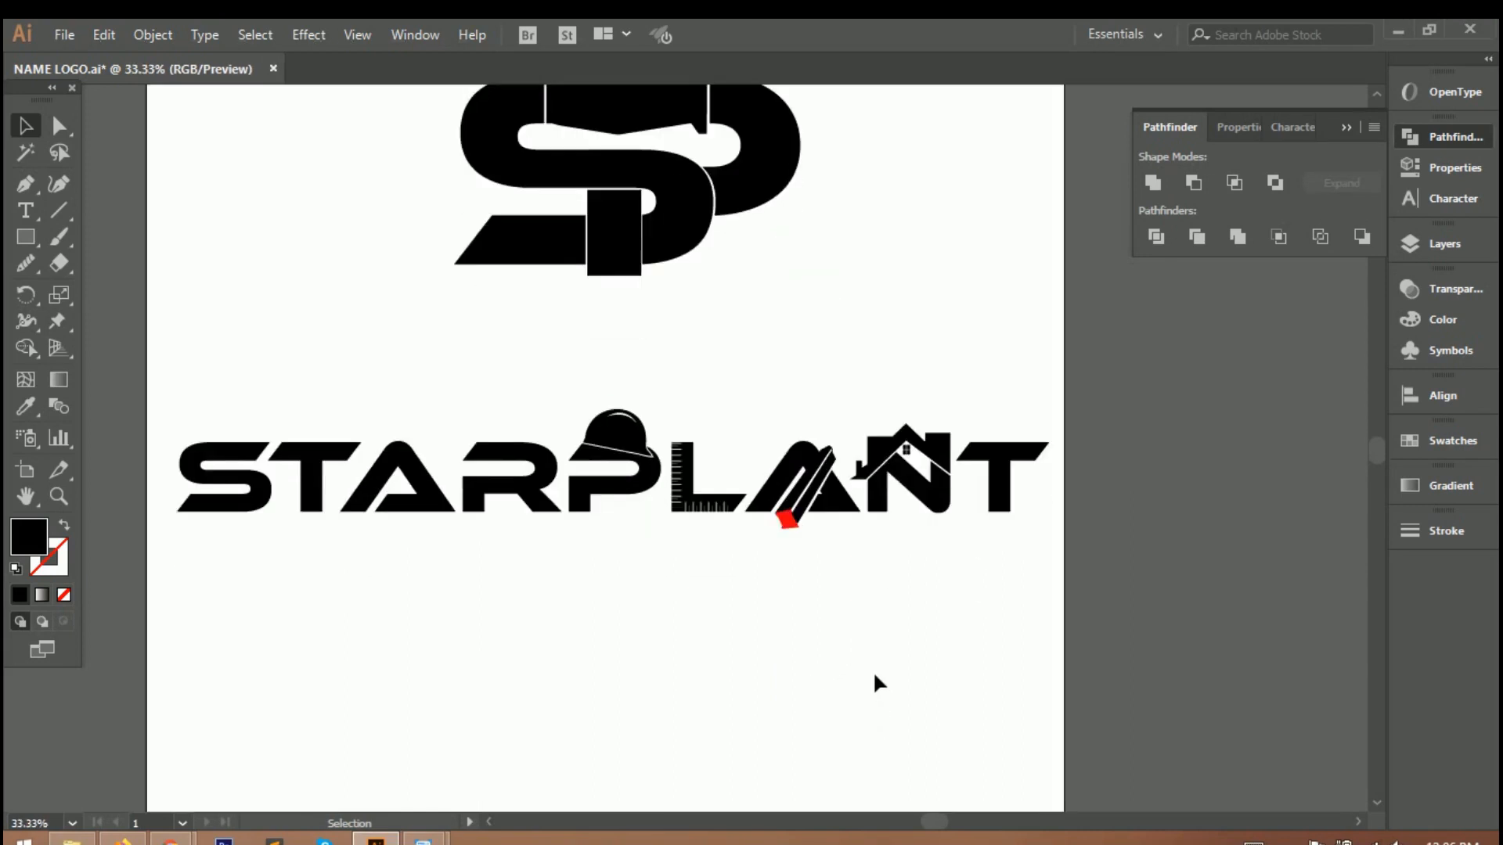
click(19, 186)
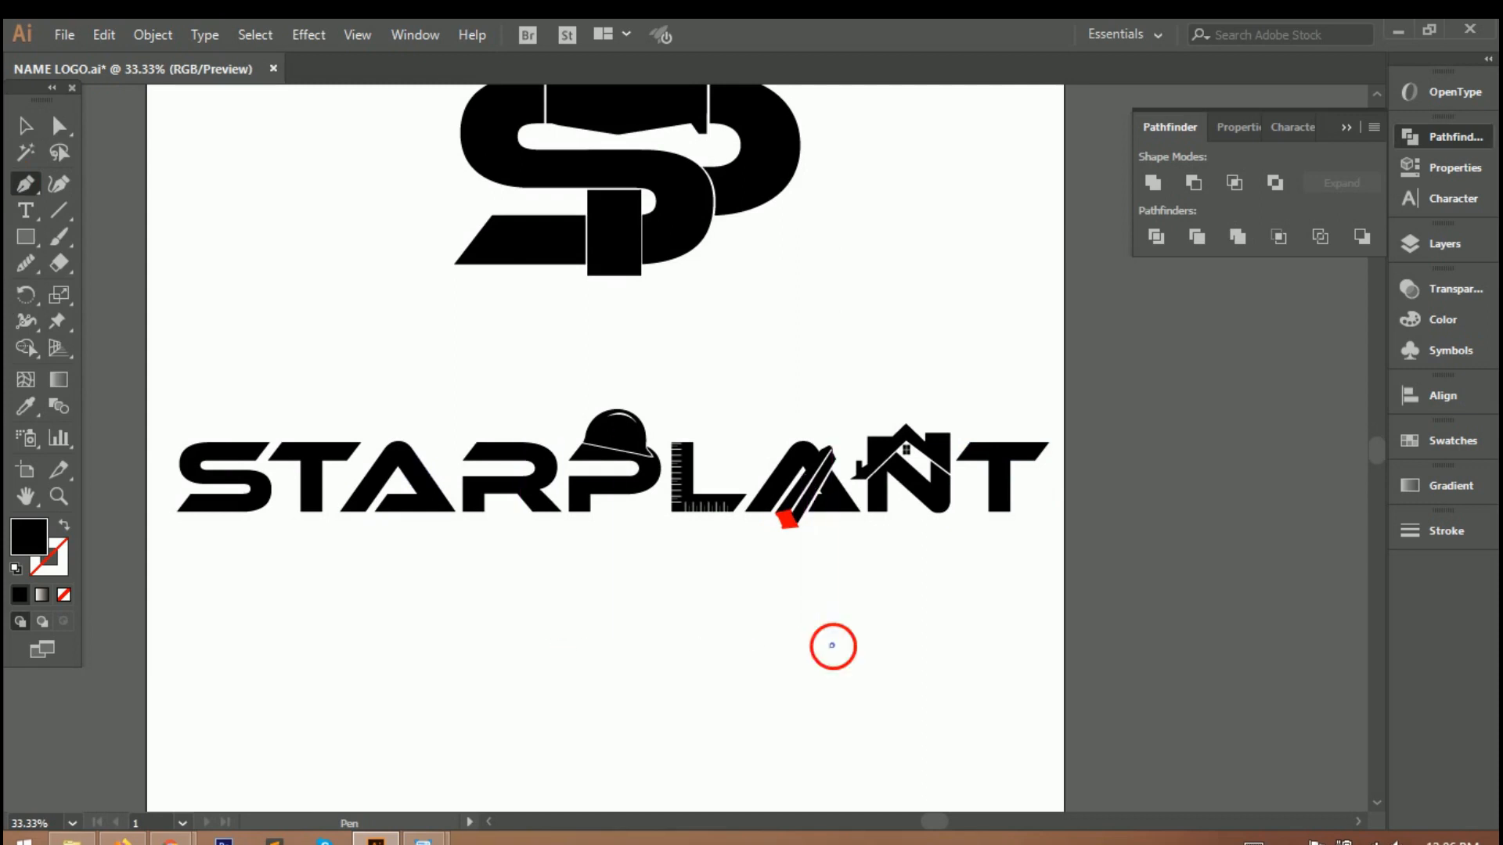
shift+click(831, 595)
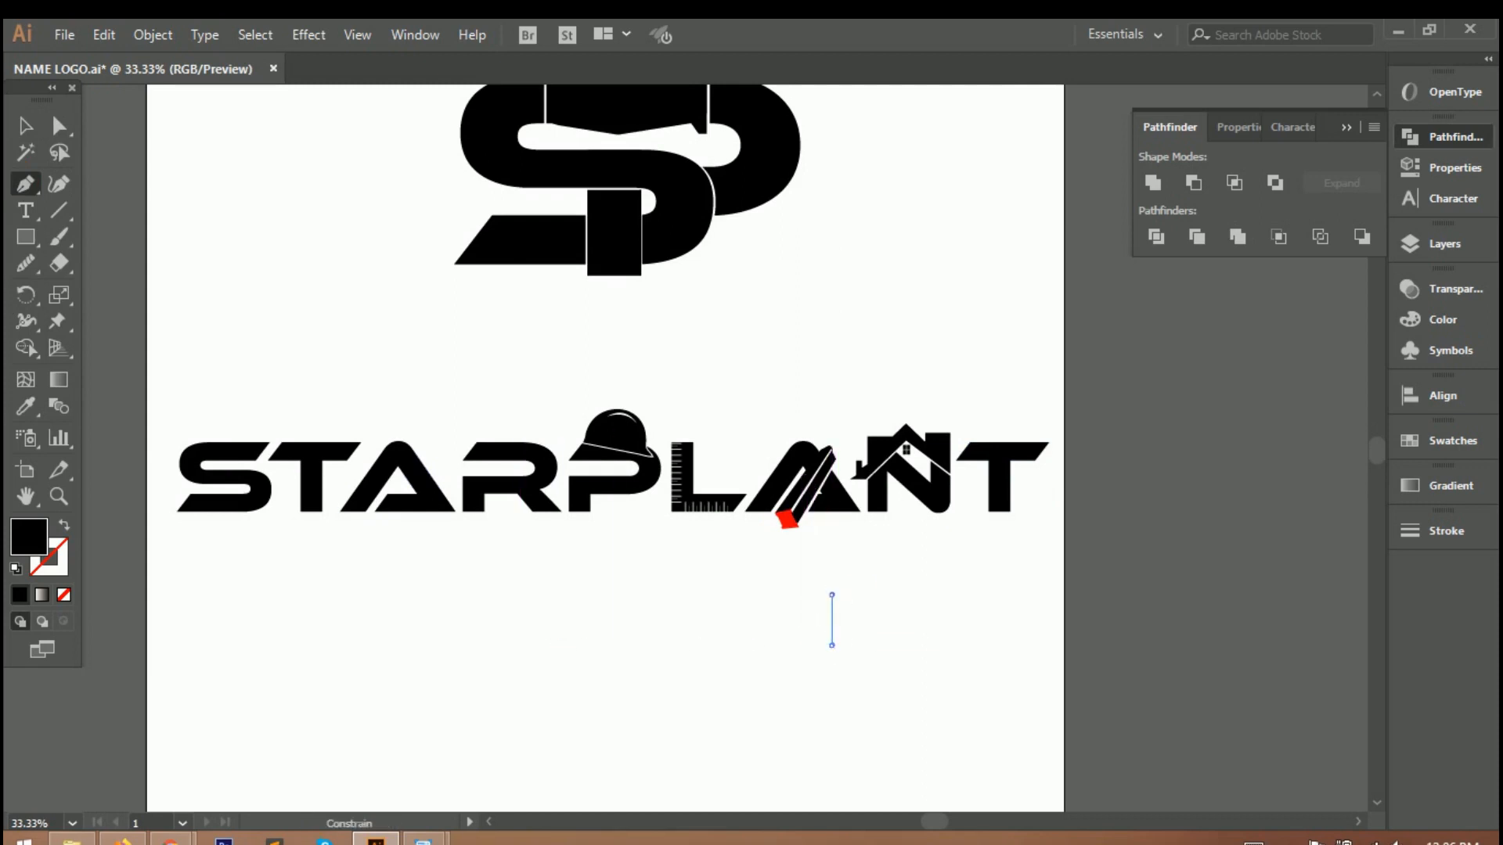
click(850, 595)
drag(863, 605, 875, 643)
click(867, 595)
key(ctrl+z)
click(926, 620)
click(879, 619)
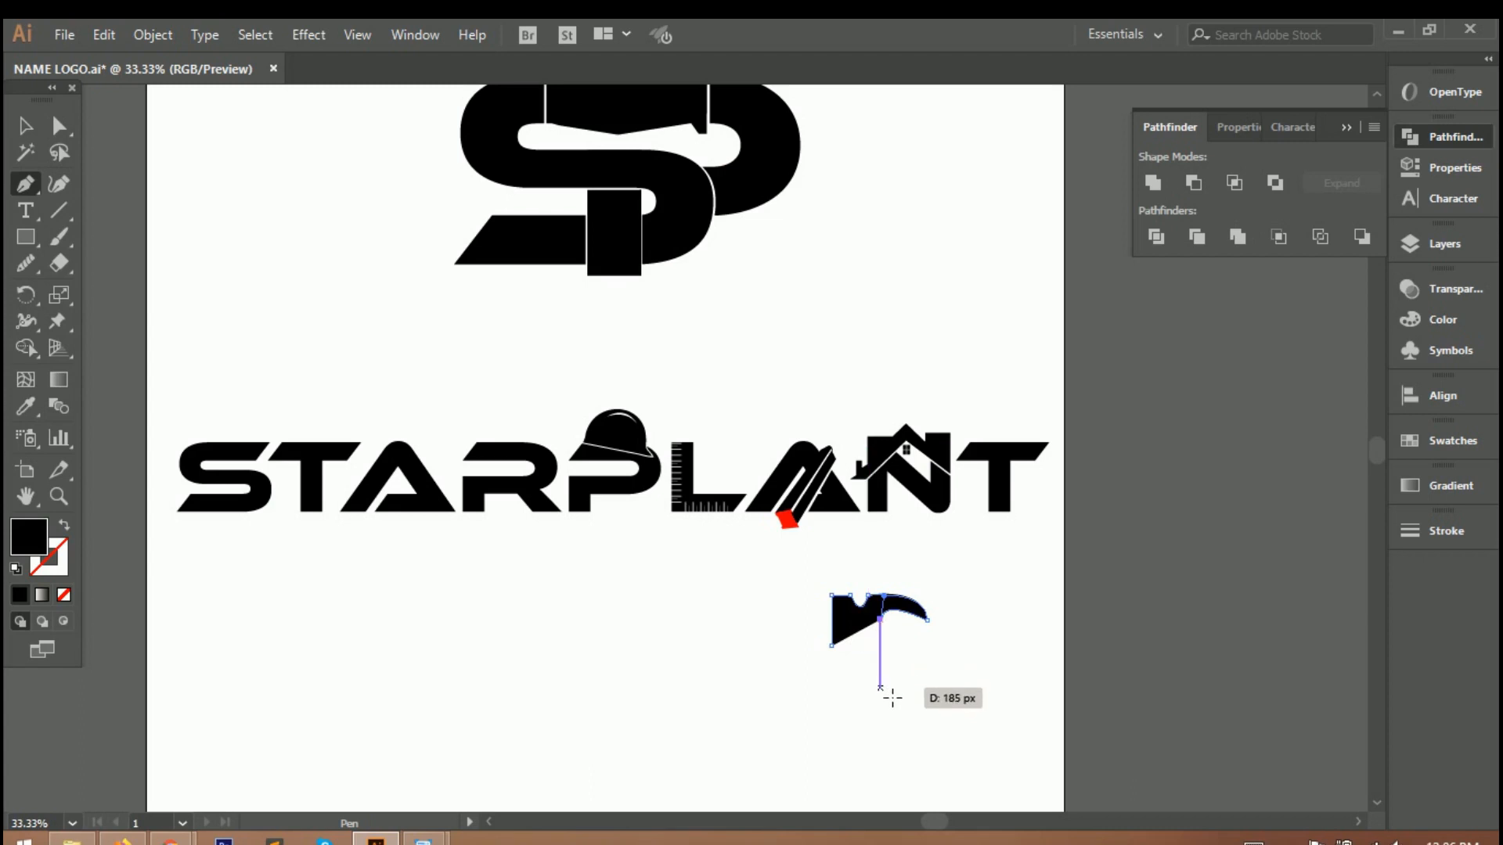
Step: Continue the hammer outline down around a straight handle and close it with a curved notch under the striking face
click(880, 689)
click(867, 687)
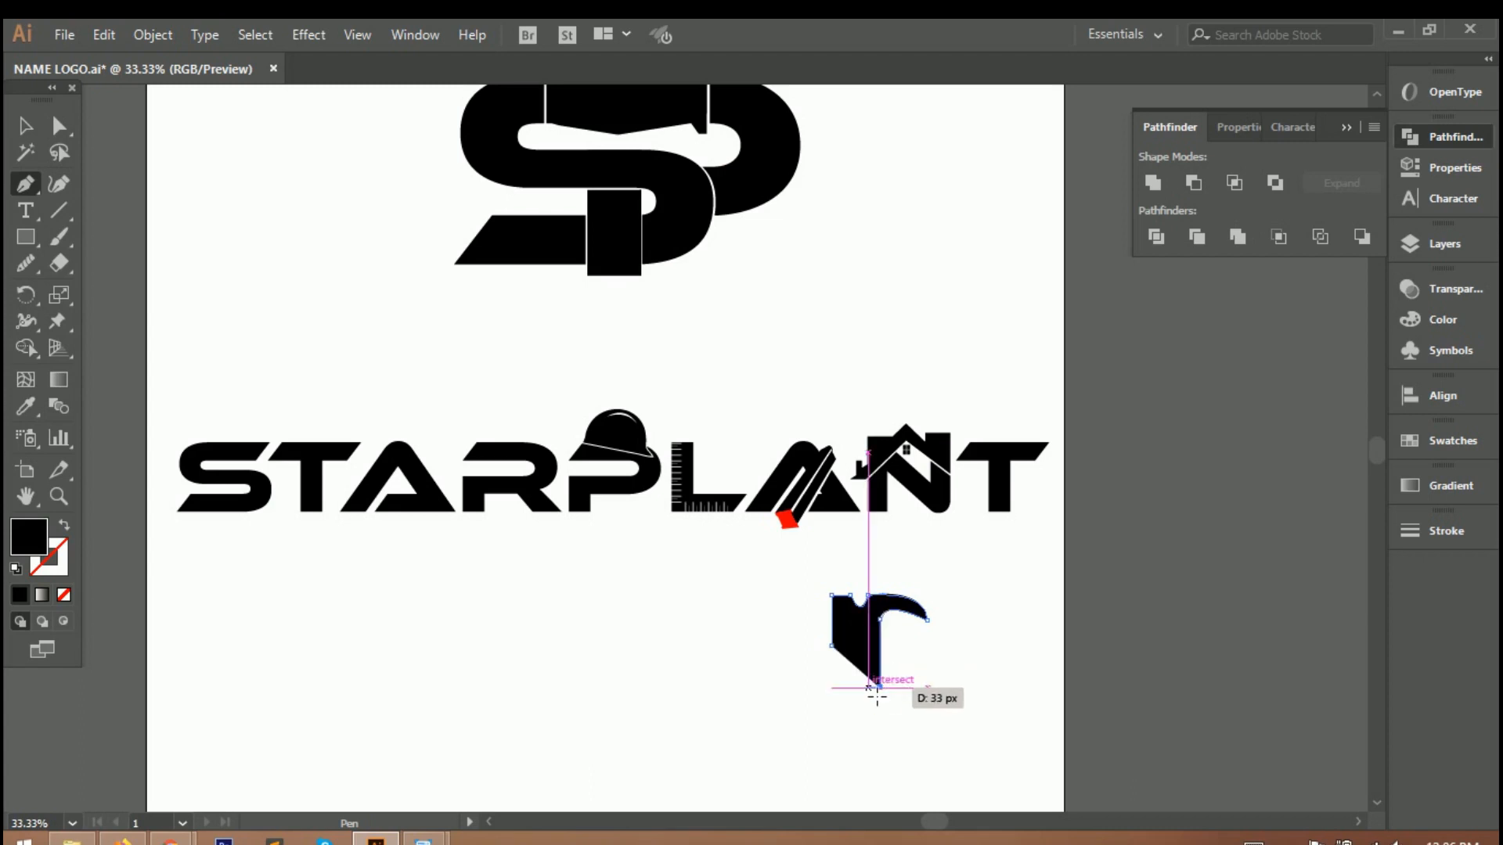
click(868, 635)
click(850, 640)
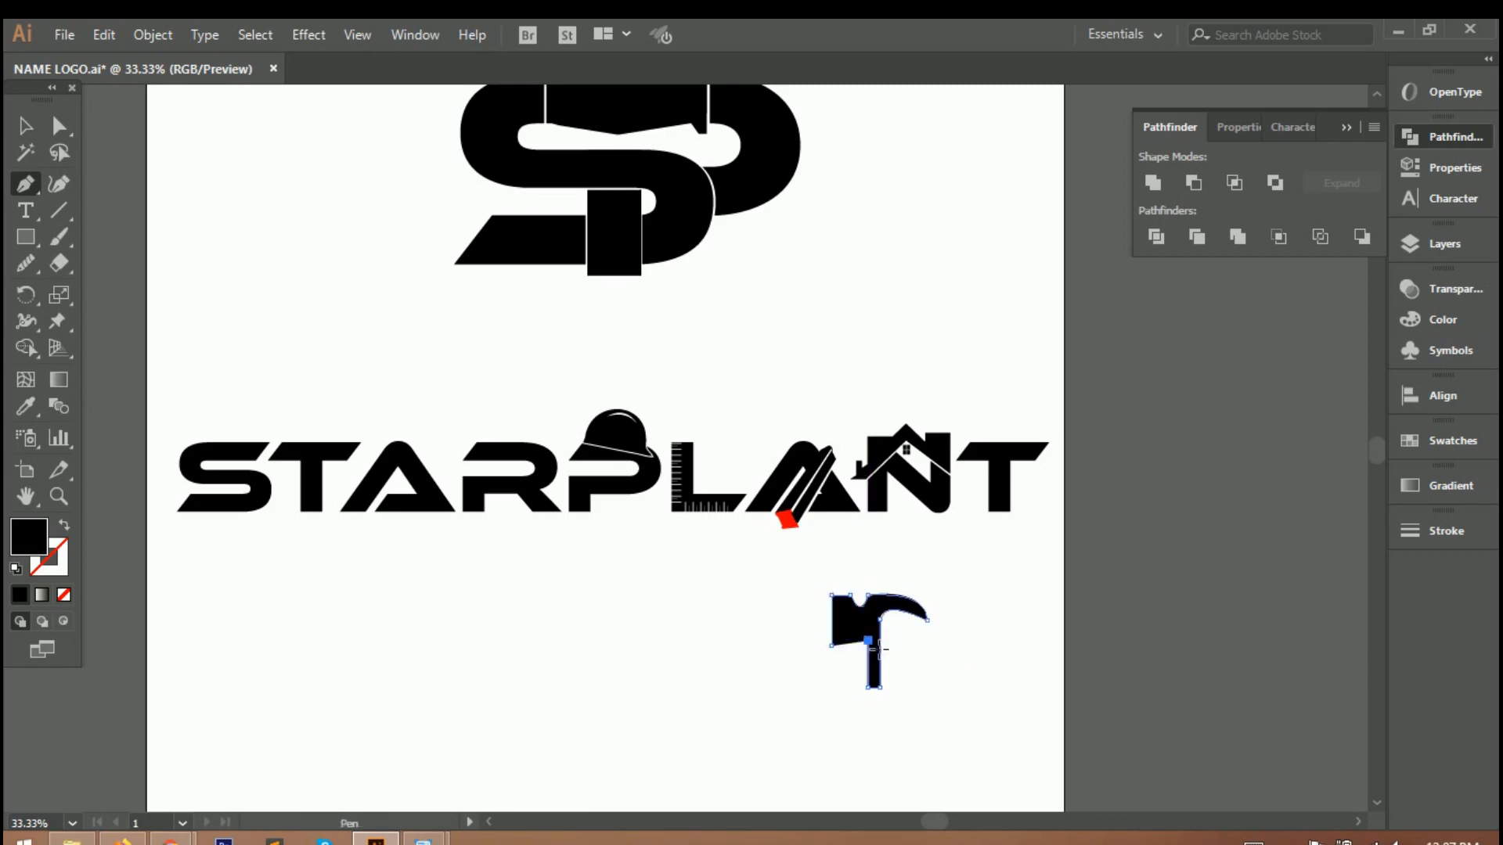
drag(837, 665, 842, 666)
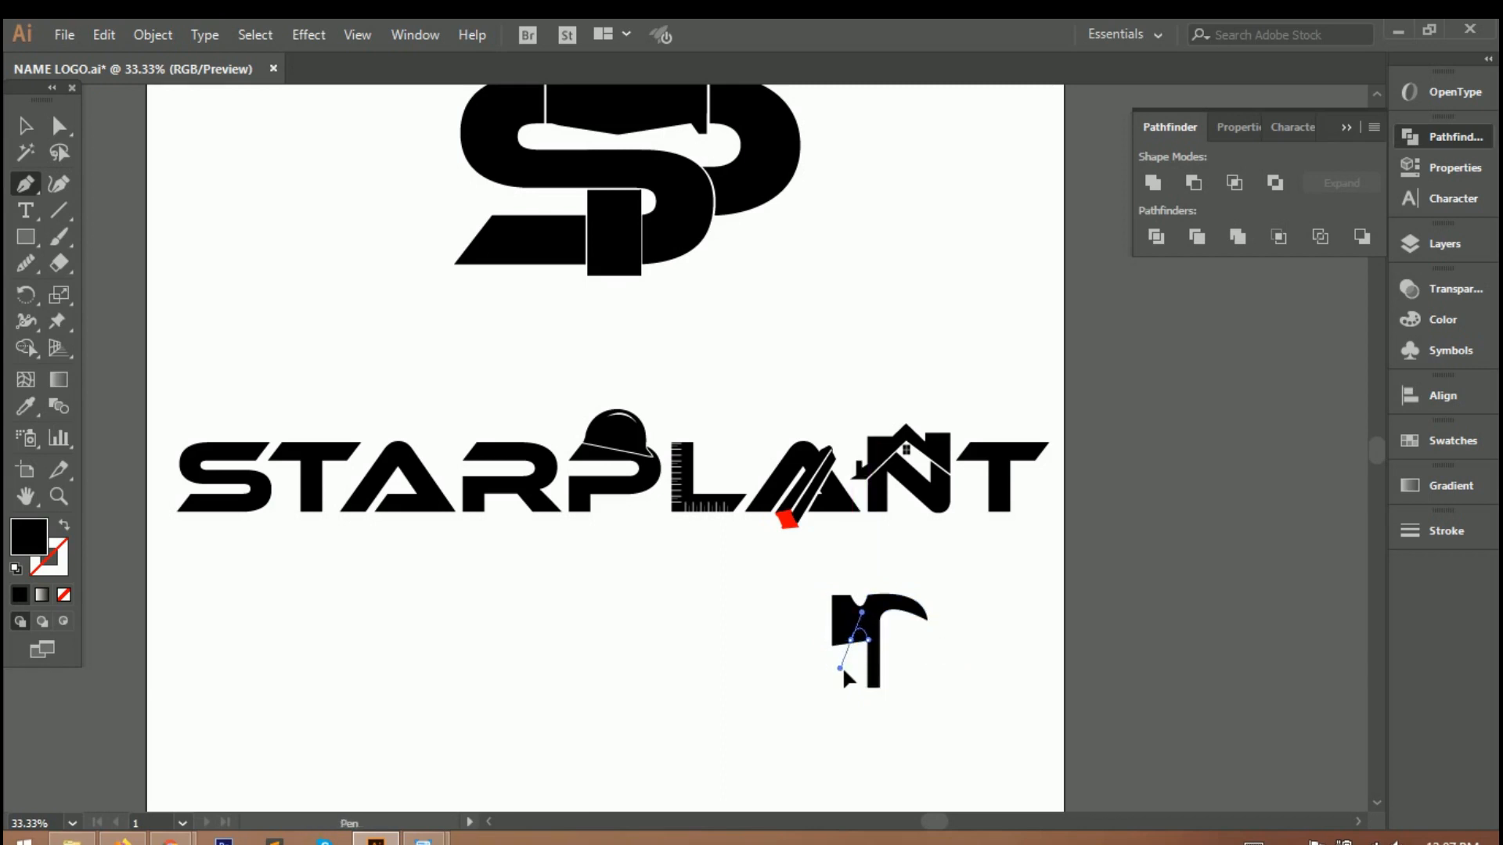
click(850, 654)
click(832, 655)
click(831, 646)
Step: Draw a separate narrow rectangular grip just below the hammer's handle with the Pen tool
click(868, 710)
click(868, 750)
click(879, 750)
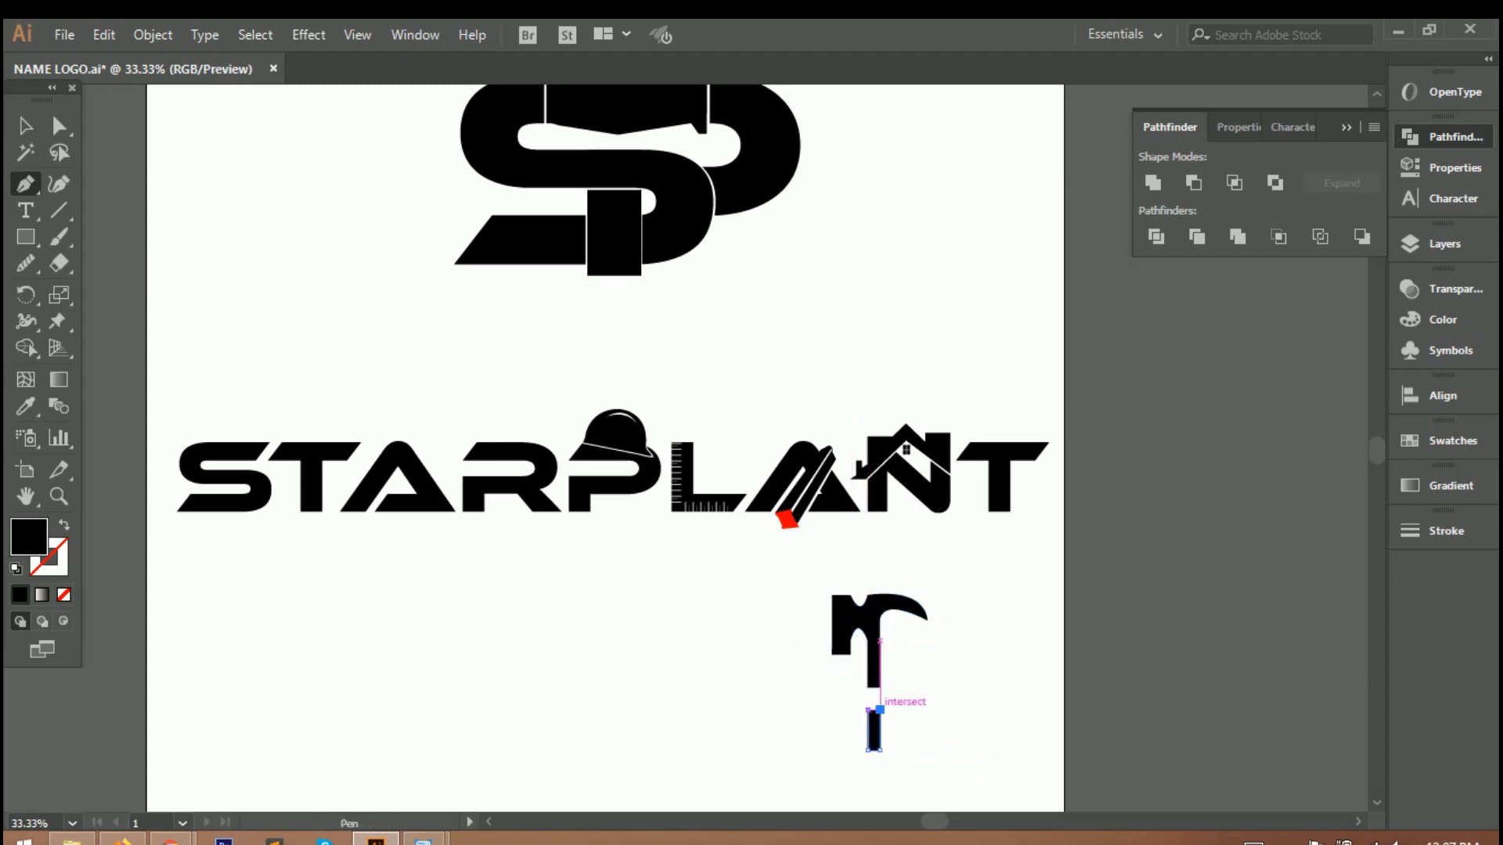
Step: Move the hammer over the letter T, scale it to the letter, and place the grip below the handle
key(v)
key(ctrl+0)
drag(871, 576, 1024, 537)
scroll(1008, 484, up, 6)
scroll(962, 584, down, 3)
drag(949, 604, 963, 565)
click(980, 667)
drag(962, 671, 962, 660)
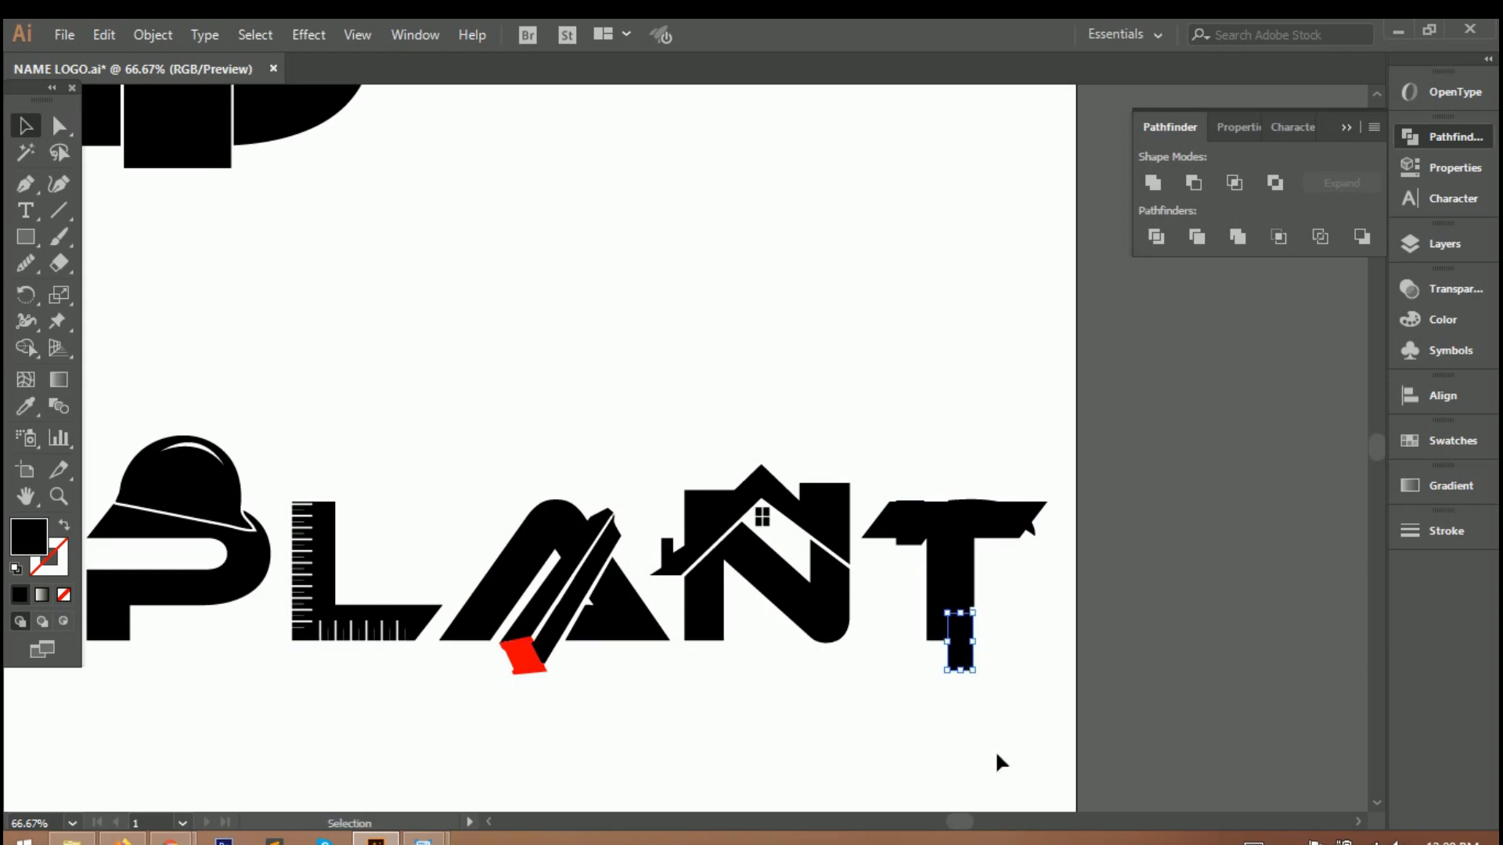
click(994, 750)
Step: Align the hammer head with the T's crossbar and widen the hammer slightly to fit the letter
scroll(989, 651, up, 2)
click(849, 557)
click(1078, 677)
click(948, 540)
drag(935, 501, 884, 504)
shift+click(1054, 314)
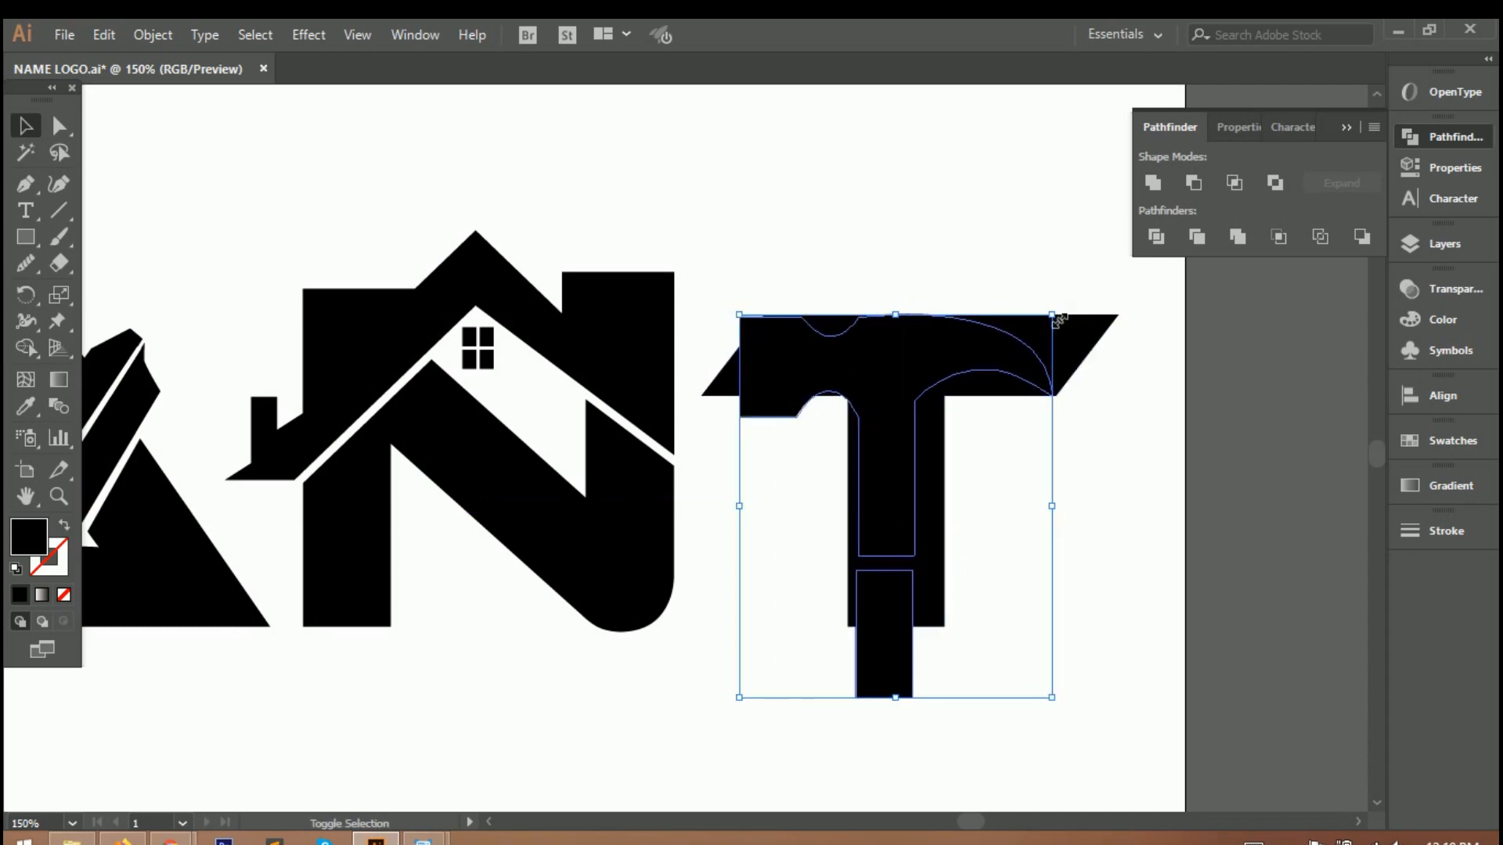
drag(1058, 320, 1063, 314)
drag(1058, 510, 1072, 510)
drag(905, 490, 905, 499)
Step: Shorten the hammer's grip to the T's baseline and delete the original letter T
drag(906, 707, 907, 564)
click(911, 681)
drag(893, 707, 900, 626)
click(942, 613)
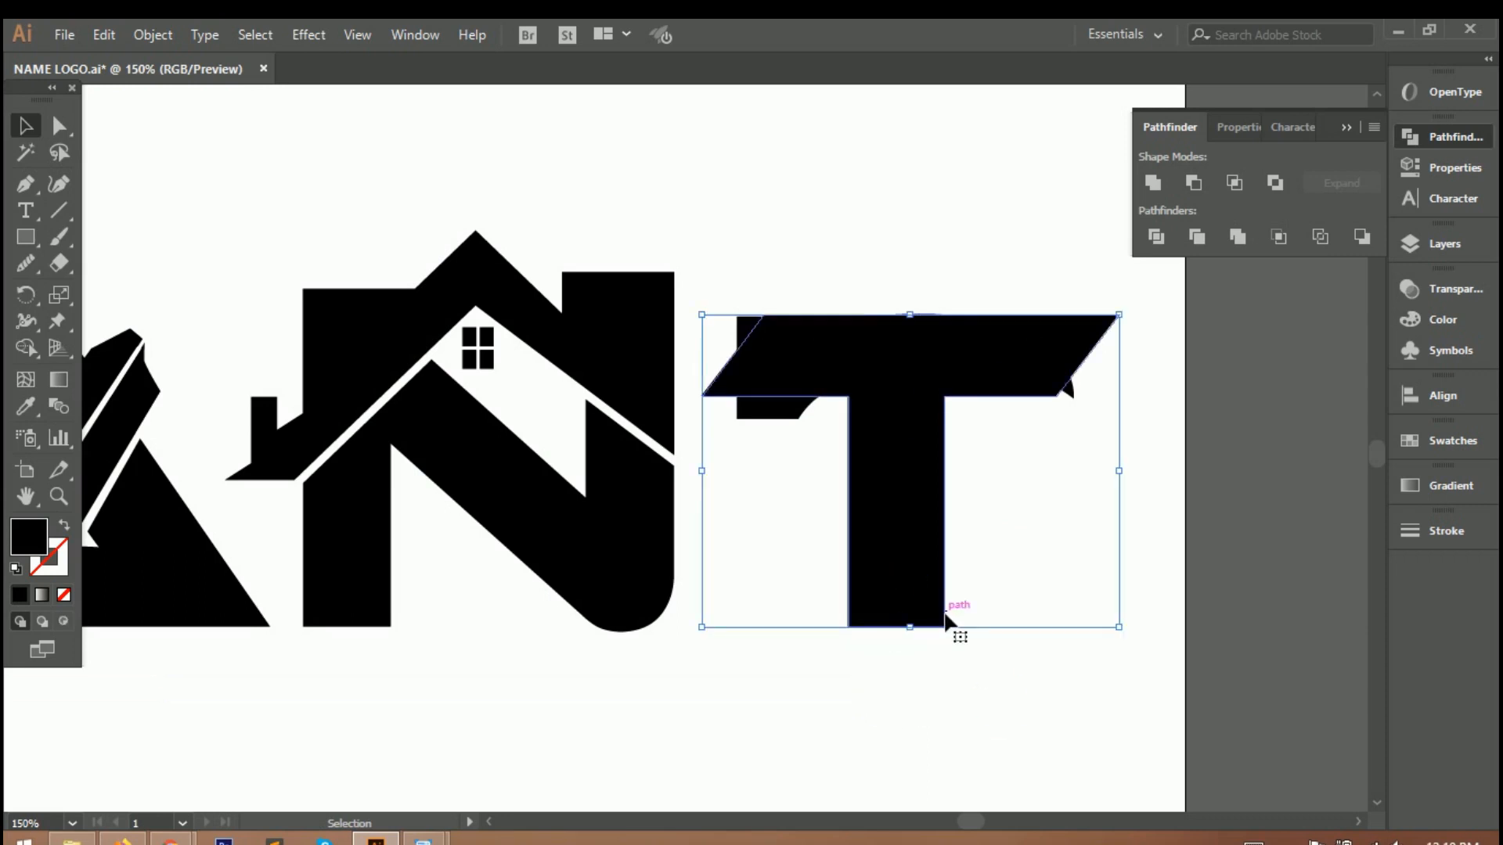
key(Delete)
key(ctrl+0)
Step: Shorten the hammer's handle by its lower anchor points and lengthen the grip upward, leaving a narrow gap between them
scroll(999, 503, up, 7)
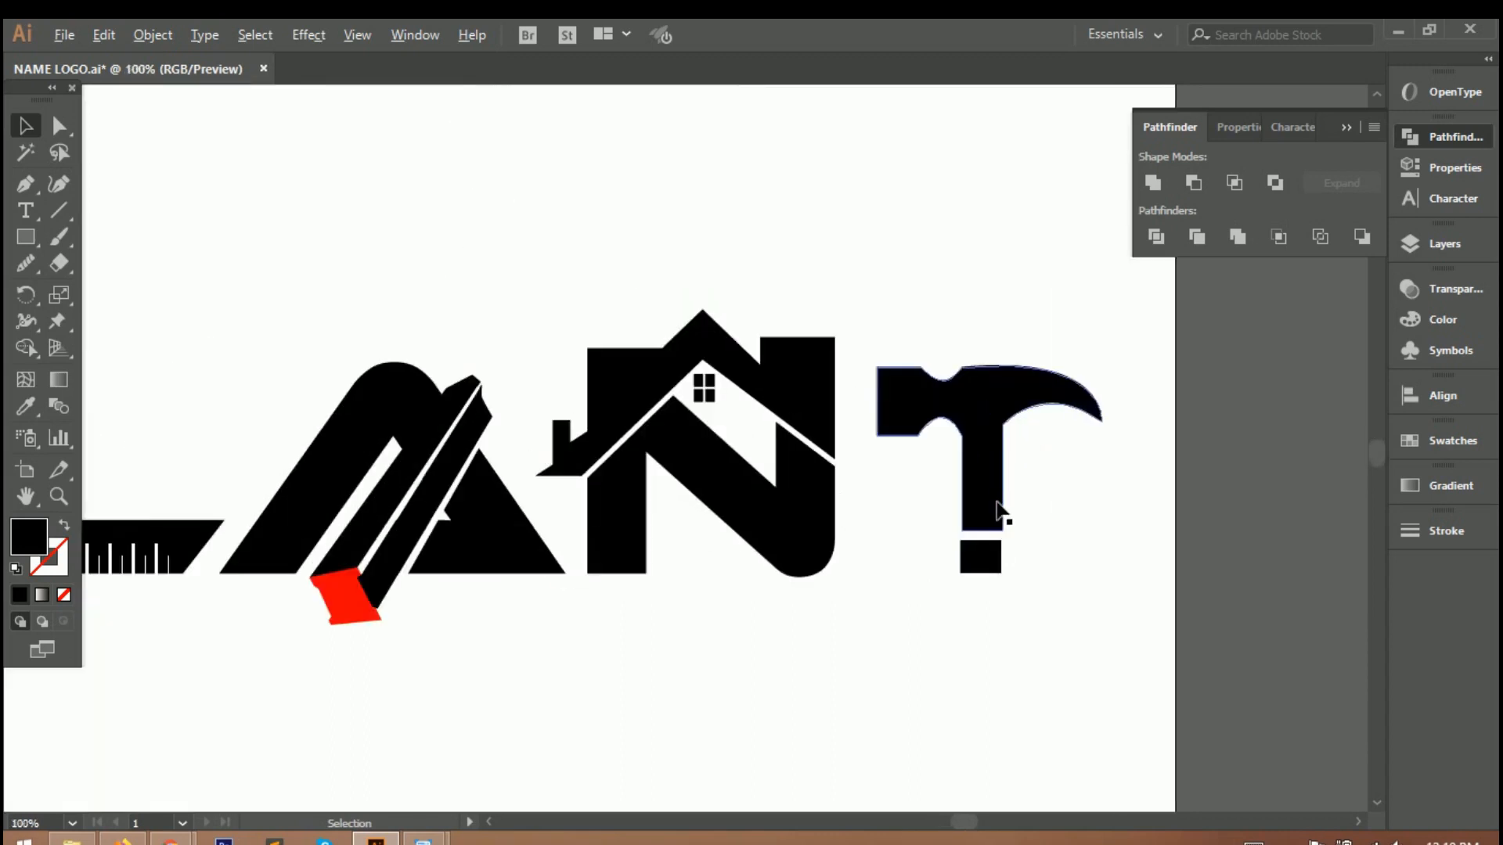
click(922, 555)
key(a)
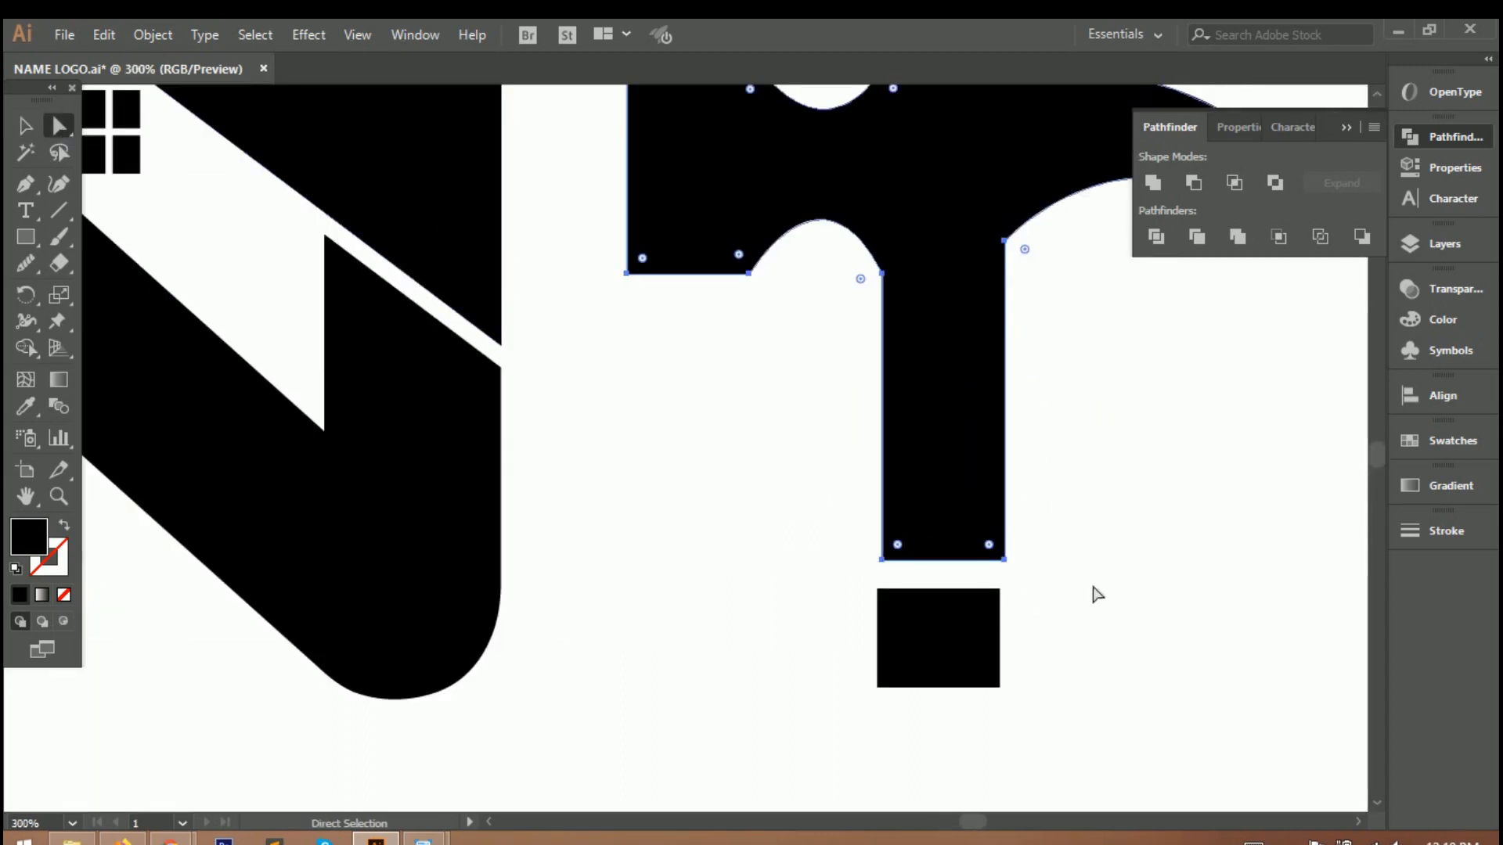
drag(945, 561, 936, 443)
key(ctrl+z)
drag(1027, 579, 873, 536)
drag(951, 574, 947, 429)
click(956, 591)
drag(956, 592, 945, 444)
drag(939, 540, 940, 705)
key(ctrl+0)
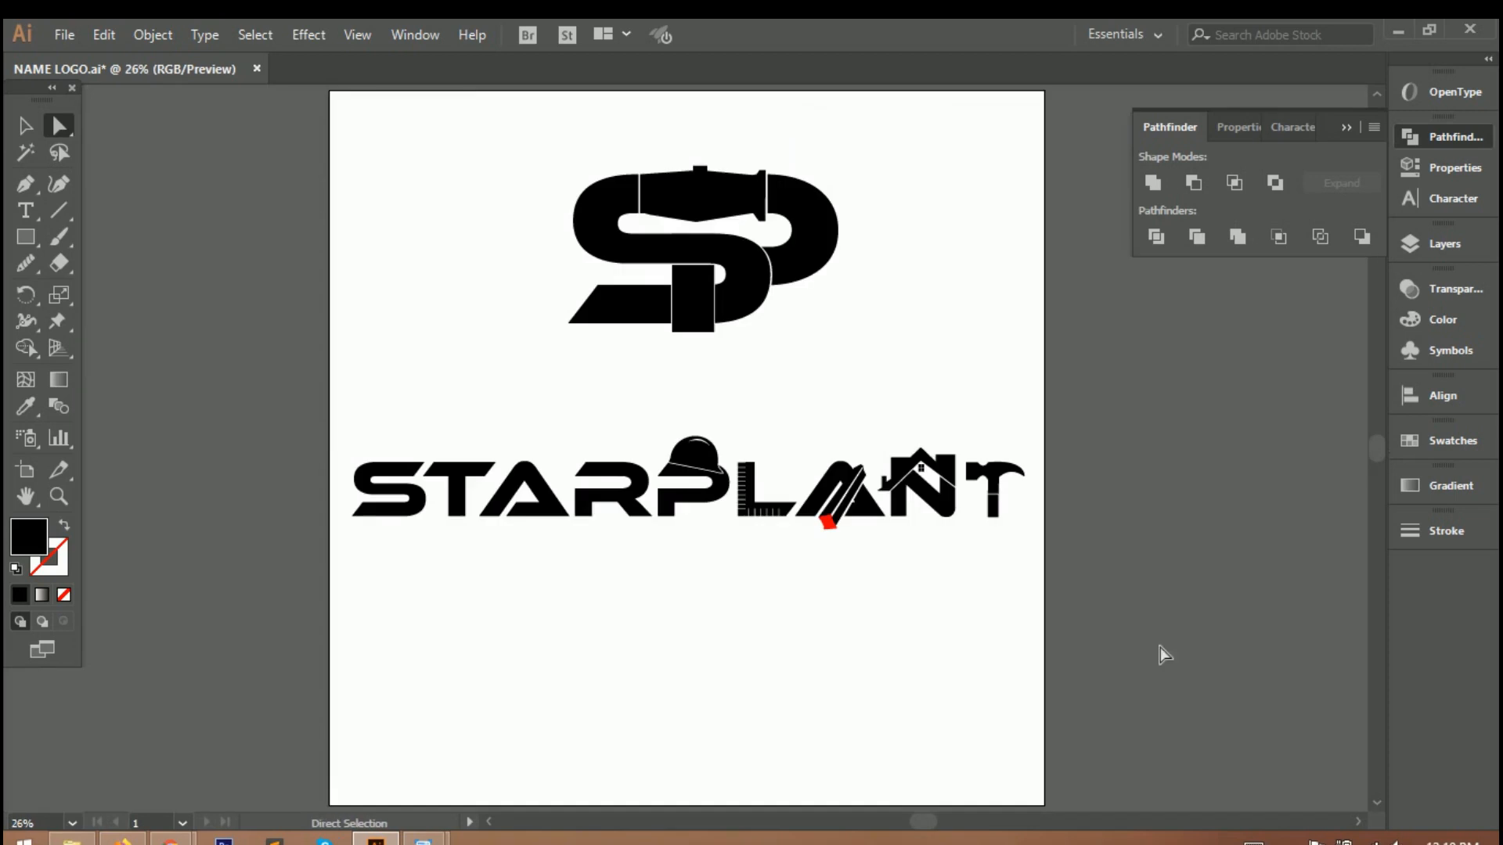
Step: Scale the SP monogram down to about half its size and move it directly above the STARPLANT wordmark
scroll(945, 493, up, 5)
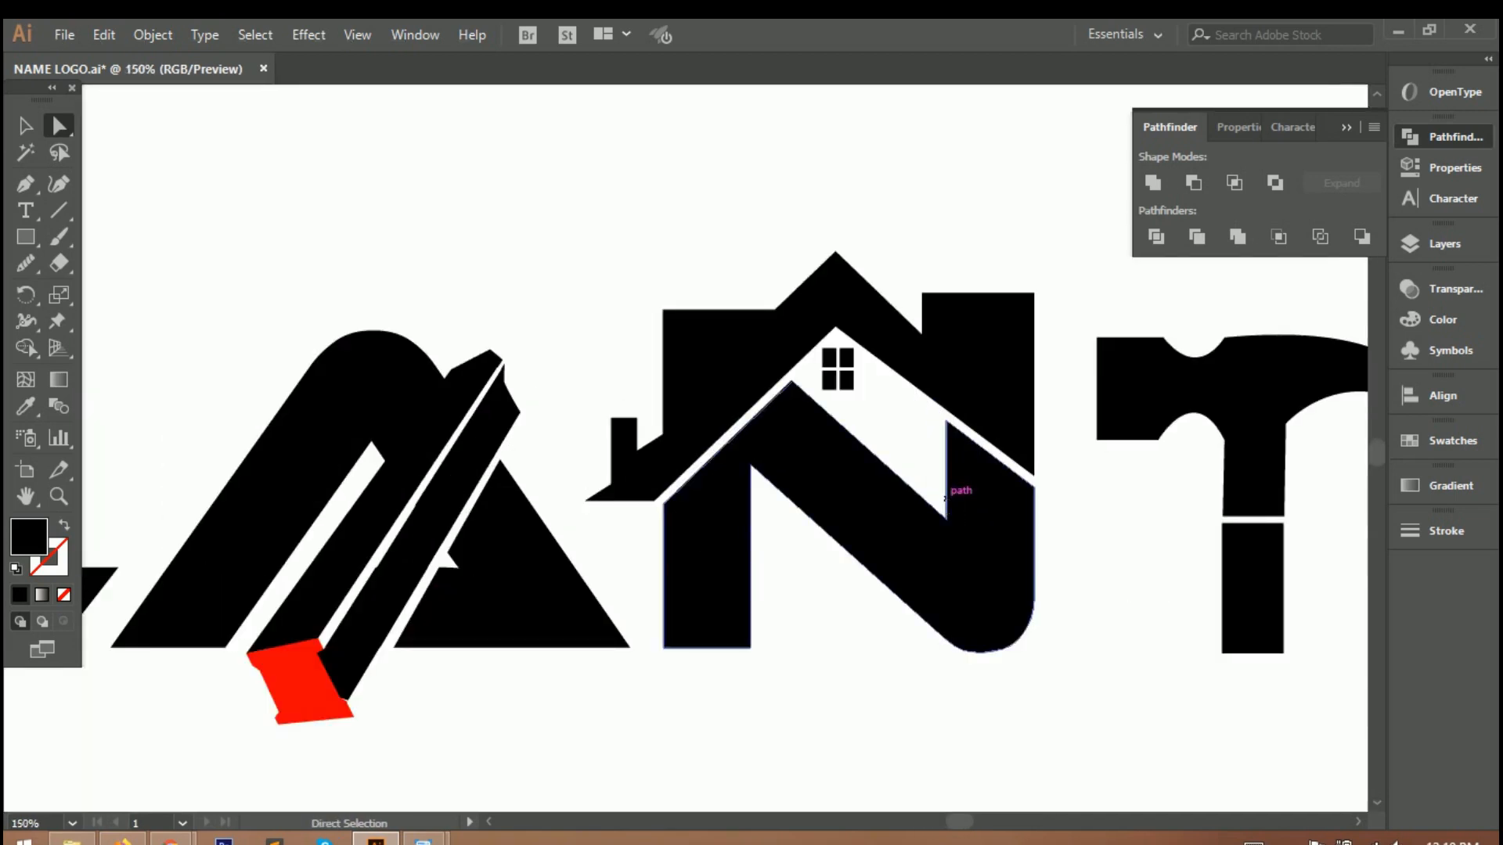
scroll(949, 493, down, 2)
scroll(614, 612, left, 3)
key(ctrl+0)
drag(559, 149, 877, 351)
key(v)
drag(837, 167, 770, 200)
drag(712, 250, 712, 385)
click(742, 573)
key(ctrl+z)
Step: Try a further transform of the SP monogram above the wordmark and undo the change
drag(612, 325, 708, 381)
right_click(719, 386)
key(Escape)
drag(779, 336, 768, 314)
click(742, 573)
key(ctrl+z)
click(639, 694)
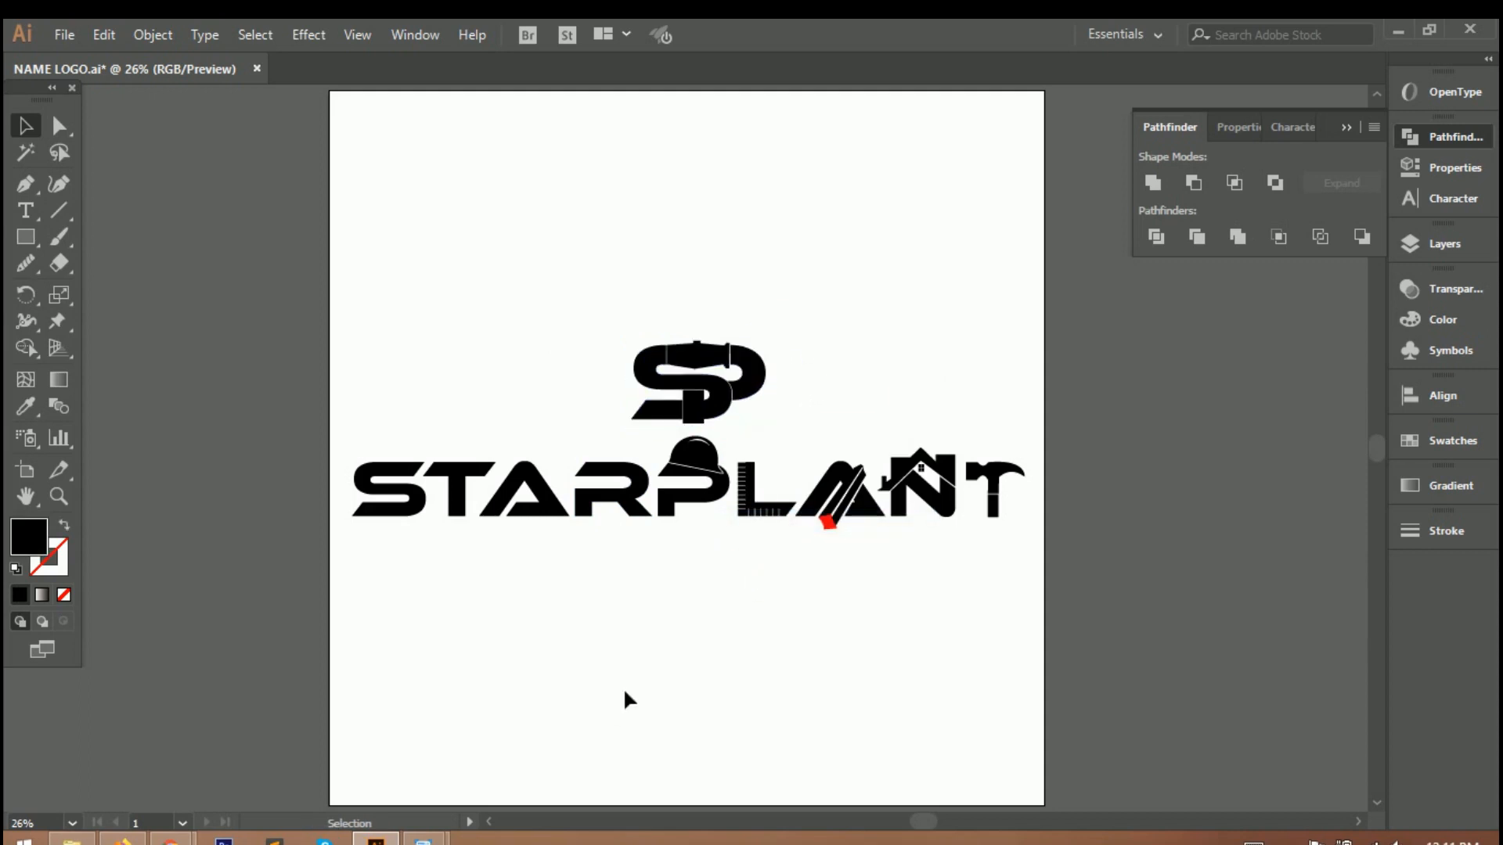
Step: Draw a straight black horizontal line beneath the STARPLANT wordmark, spanning its full width
click(55, 211)
drag(365, 567, 1037, 579)
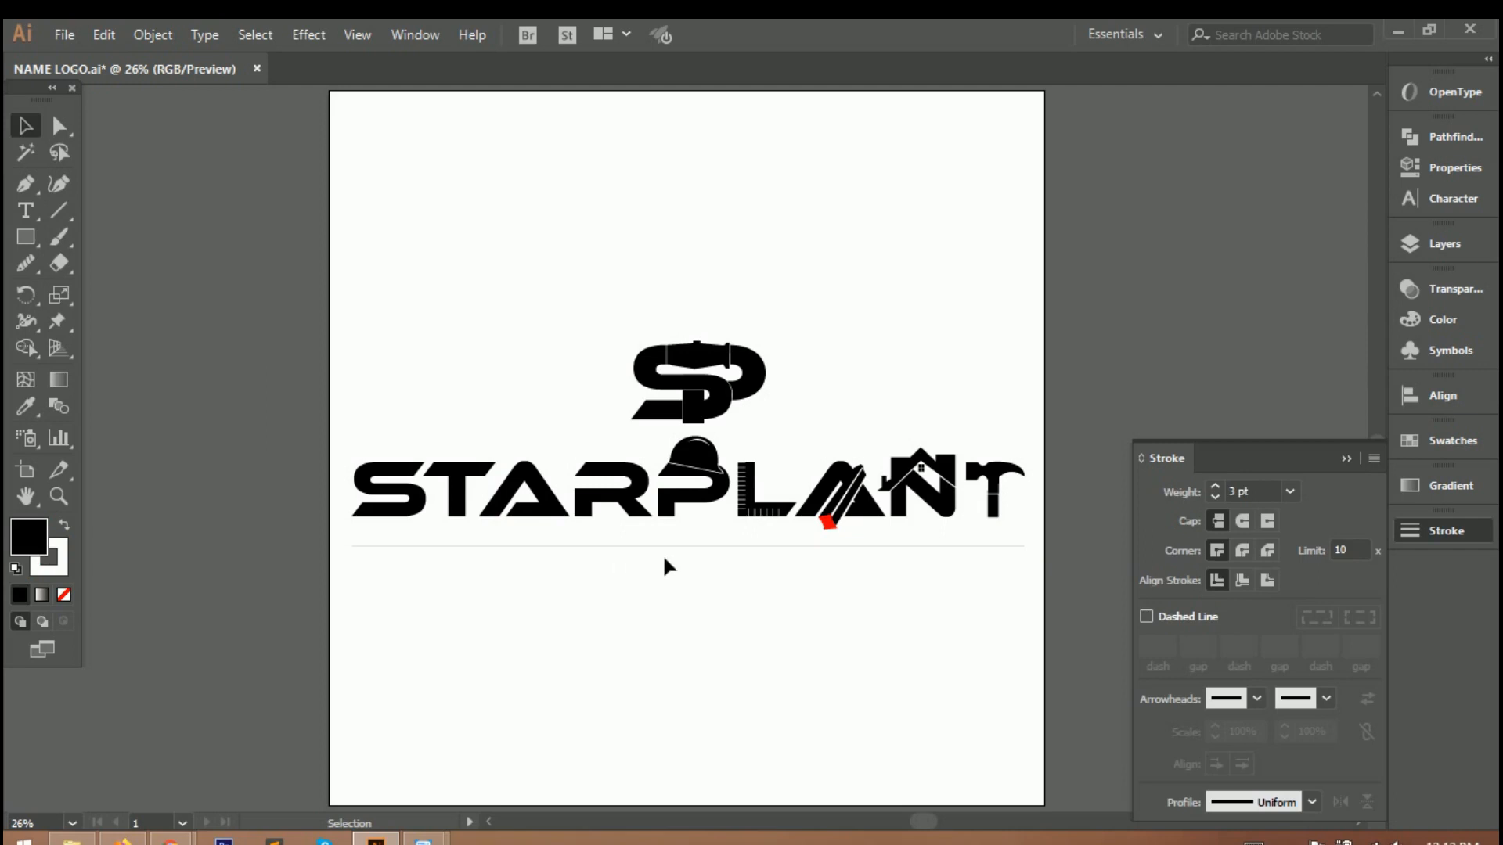
click(670, 545)
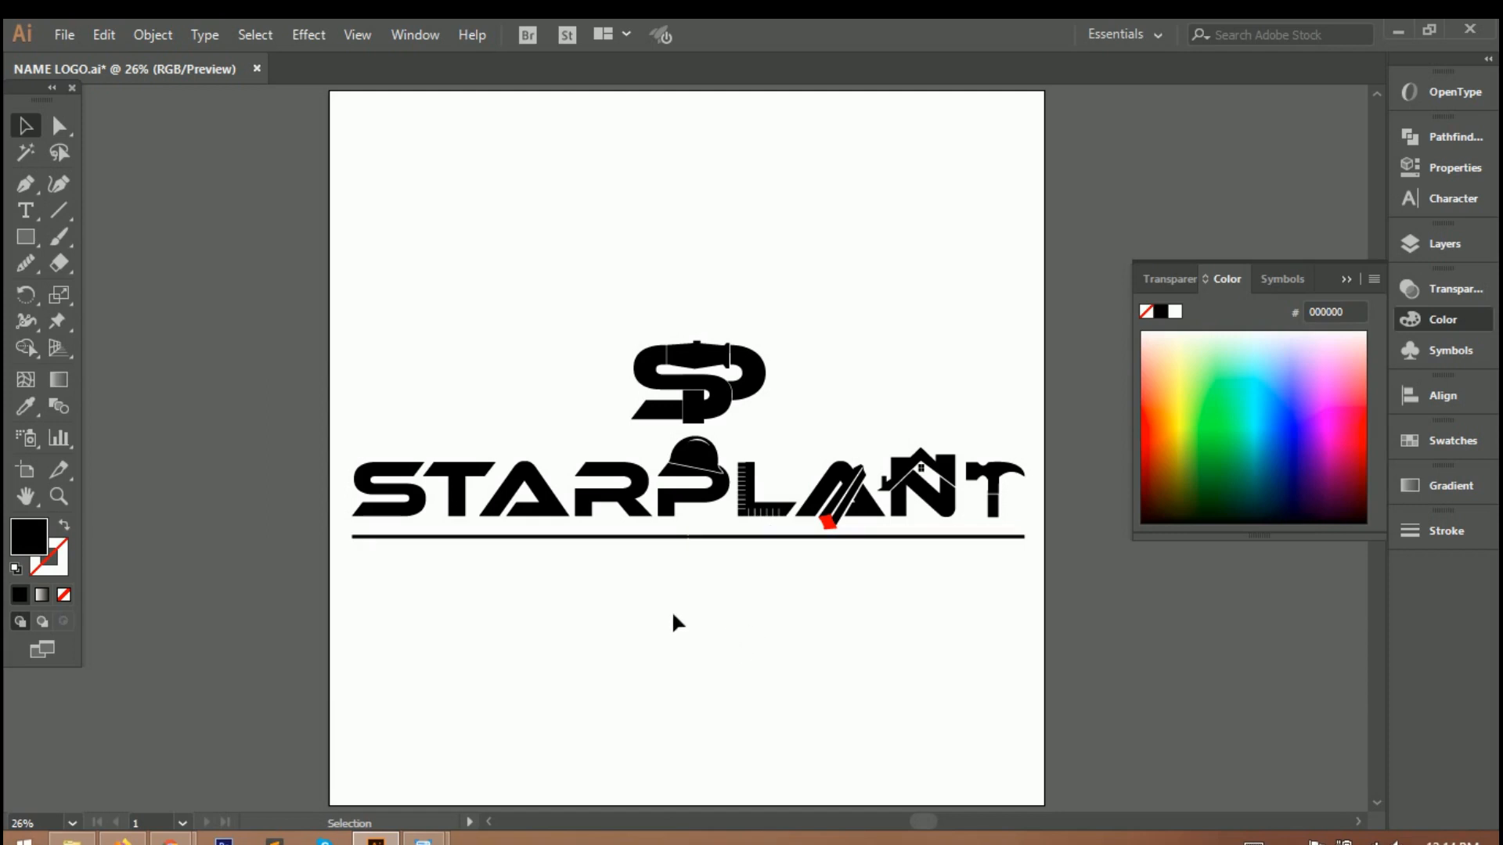
Step: Add the text CONTRACTORS below the horizontal line, enlarge it to about half the line's width and centre it
key(t)
click(468, 565)
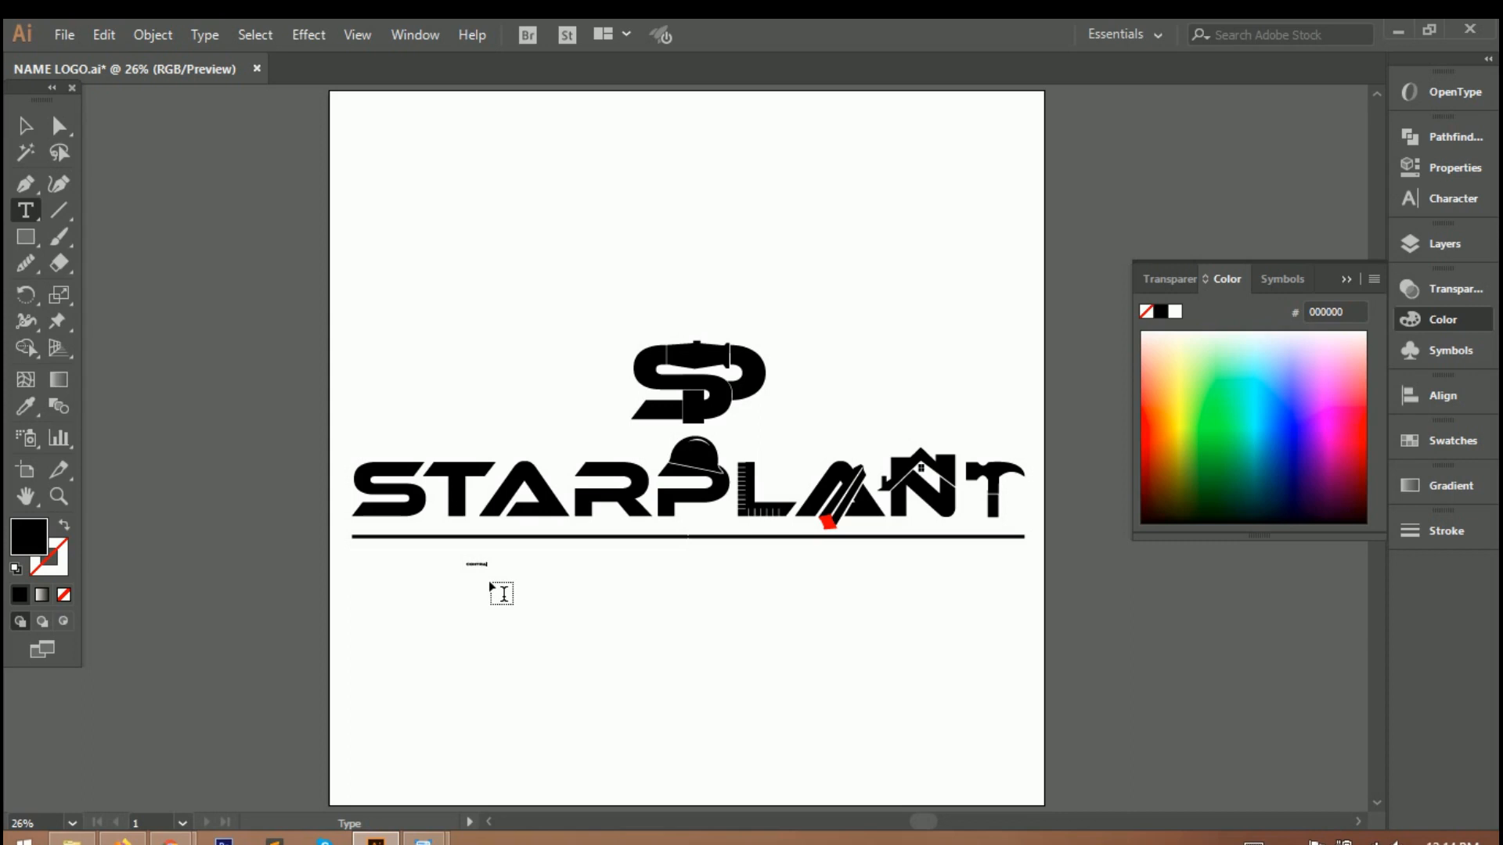
click(26, 126)
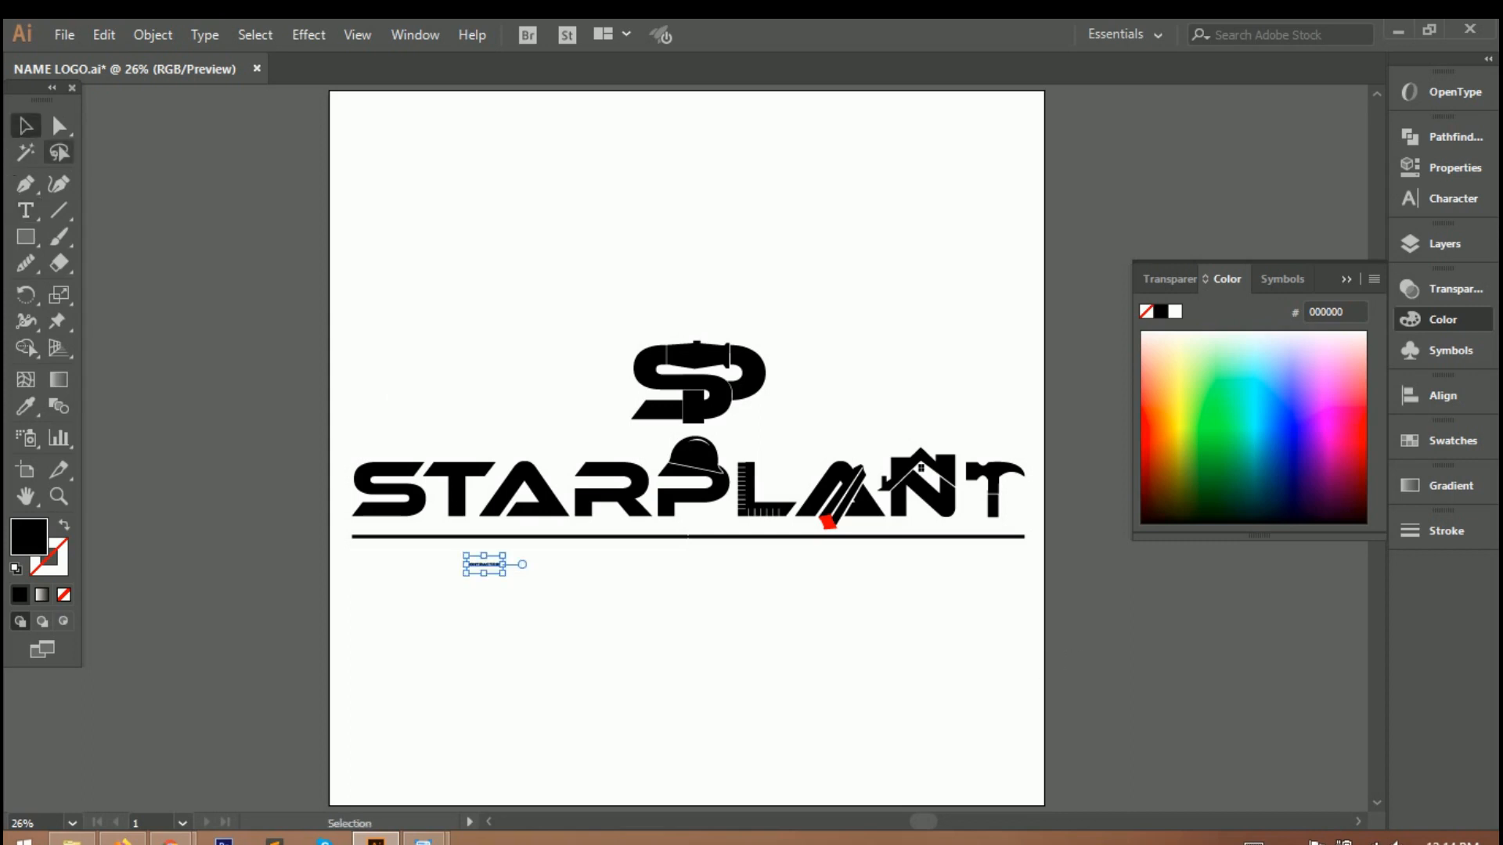
drag(518, 588, 675, 671)
drag(571, 567, 772, 571)
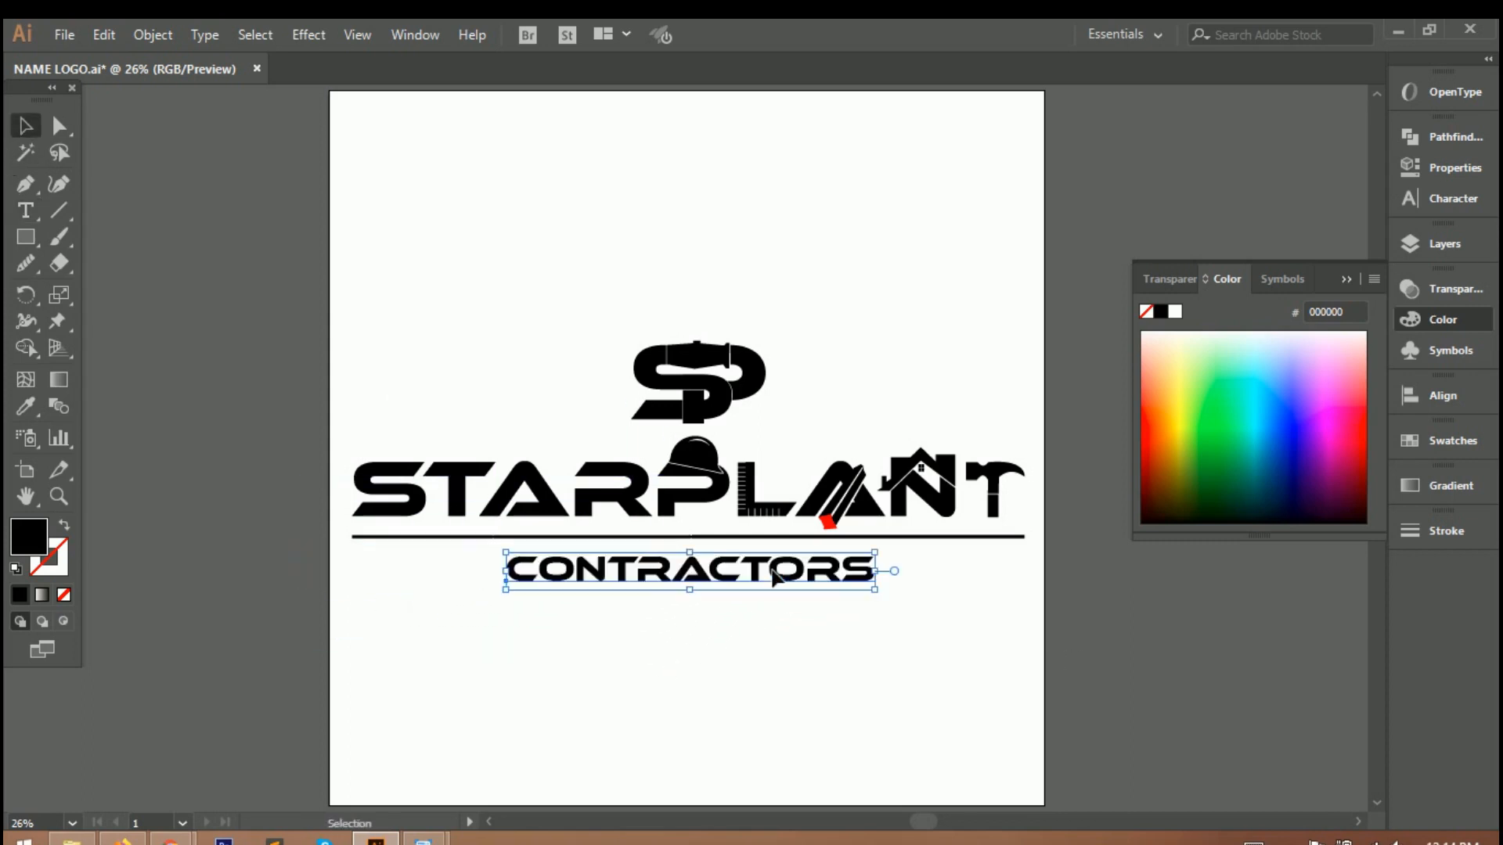
Step: Increase the letter tracking of the CONTRACTORS text to 400
click(1444, 198)
click(1318, 283)
key(Up)
key(Up)
key(Up)
key(Up)
key(Up)
key(Up)
key(Up)
key(Up)
key(Up)
key(Up)
key(Up)
key(Up)
key(Up)
key(Up)
key(Up)
key(Up)
key(Up)
key(Up)
key(Up)
key(Up)
key(Up)
key(Up)
key(Up)
key(Up)
key(Up)
key(Up)
key(Up)
key(Up)
key(Up)
key(Up)
key(Up)
key(Up)
key(Up)
key(Up)
key(Up)
key(Up)
key(Up)
key(Up)
key(Up)
key(Up)
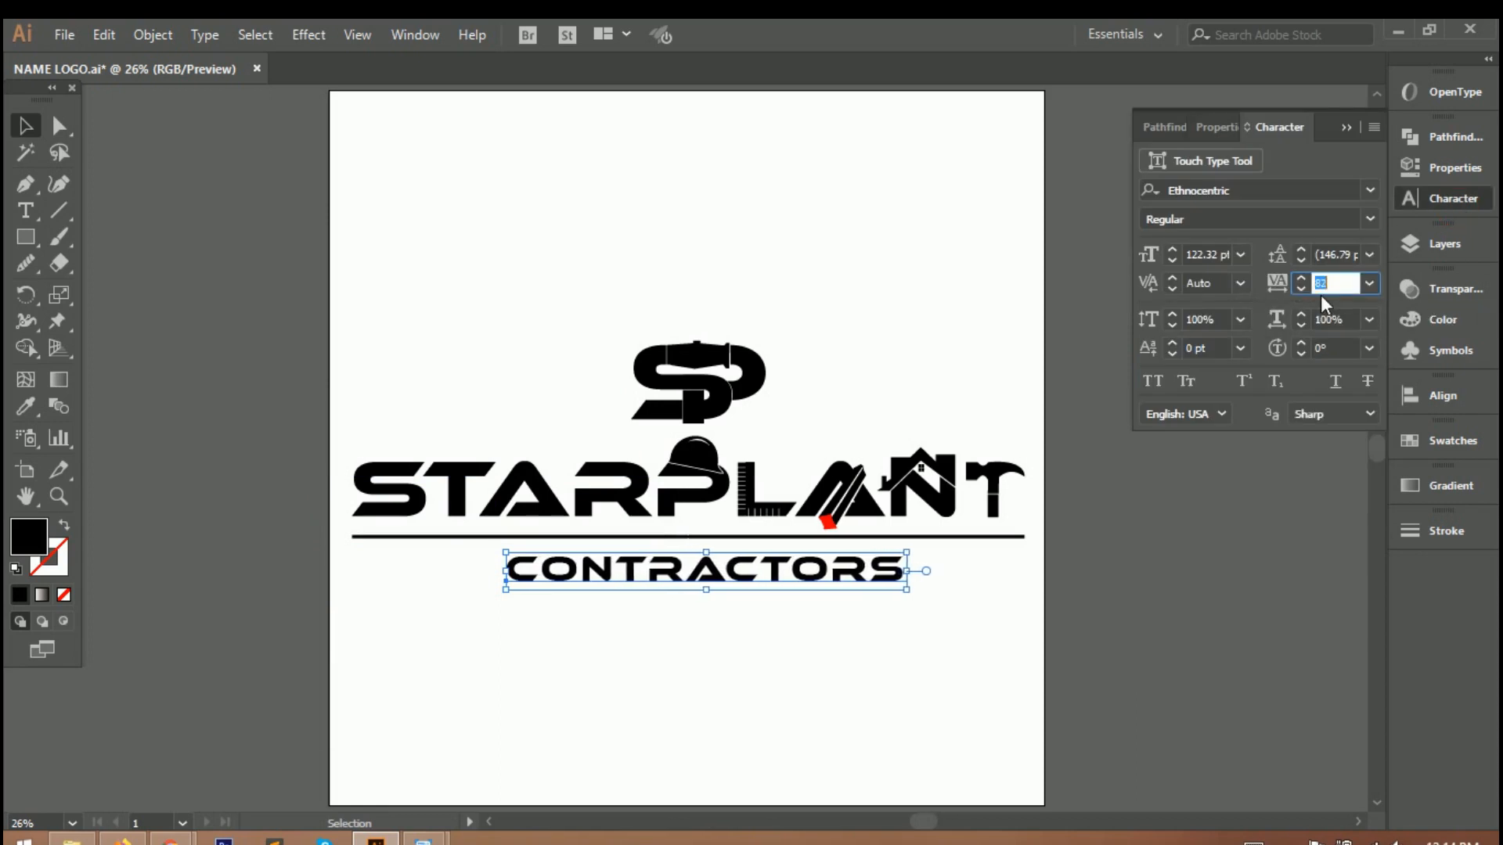
key(Up)
key(Up)
key(Up)
key(Up)
key(Up)
key(Up)
key(Up)
key(Up)
key(Up)
key(Up)
key(Up)
key(Up)
key(Up)
key(Up)
key(Up)
key(Up)
key(Up)
key(Up)
key(Up)
key(Up)
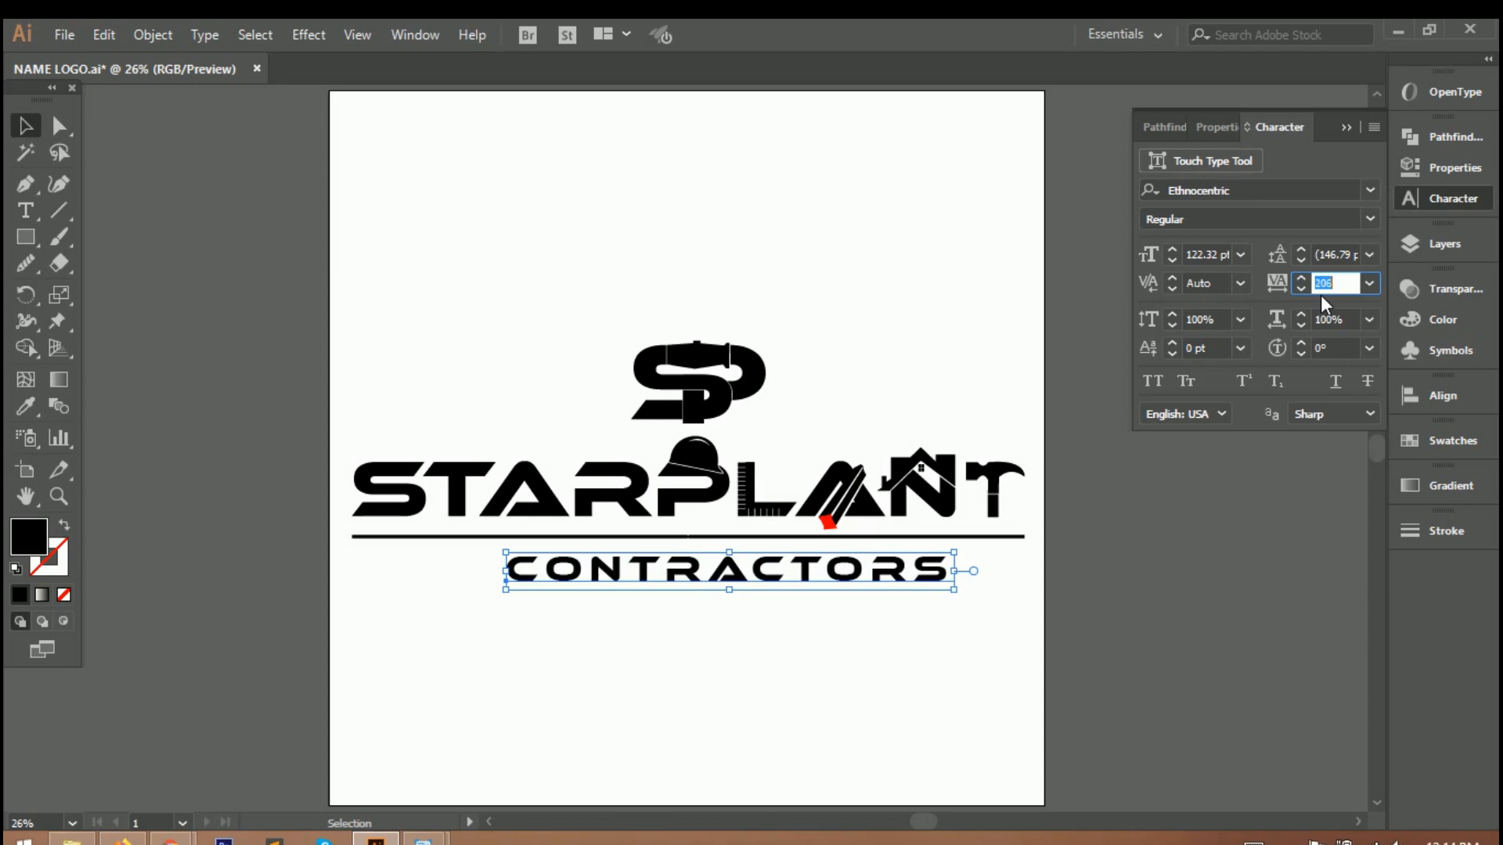
key(Up)
key(Up)
key(Up)
key(Up)
key(Up)
key(Up)
key(Up)
key(Up)
key(Up)
key(Up)
key(Up)
key(Up)
key(Up)
key(Up)
key(Up)
key(Up)
key(Up)
key(Up)
key(Up)
key(Up)
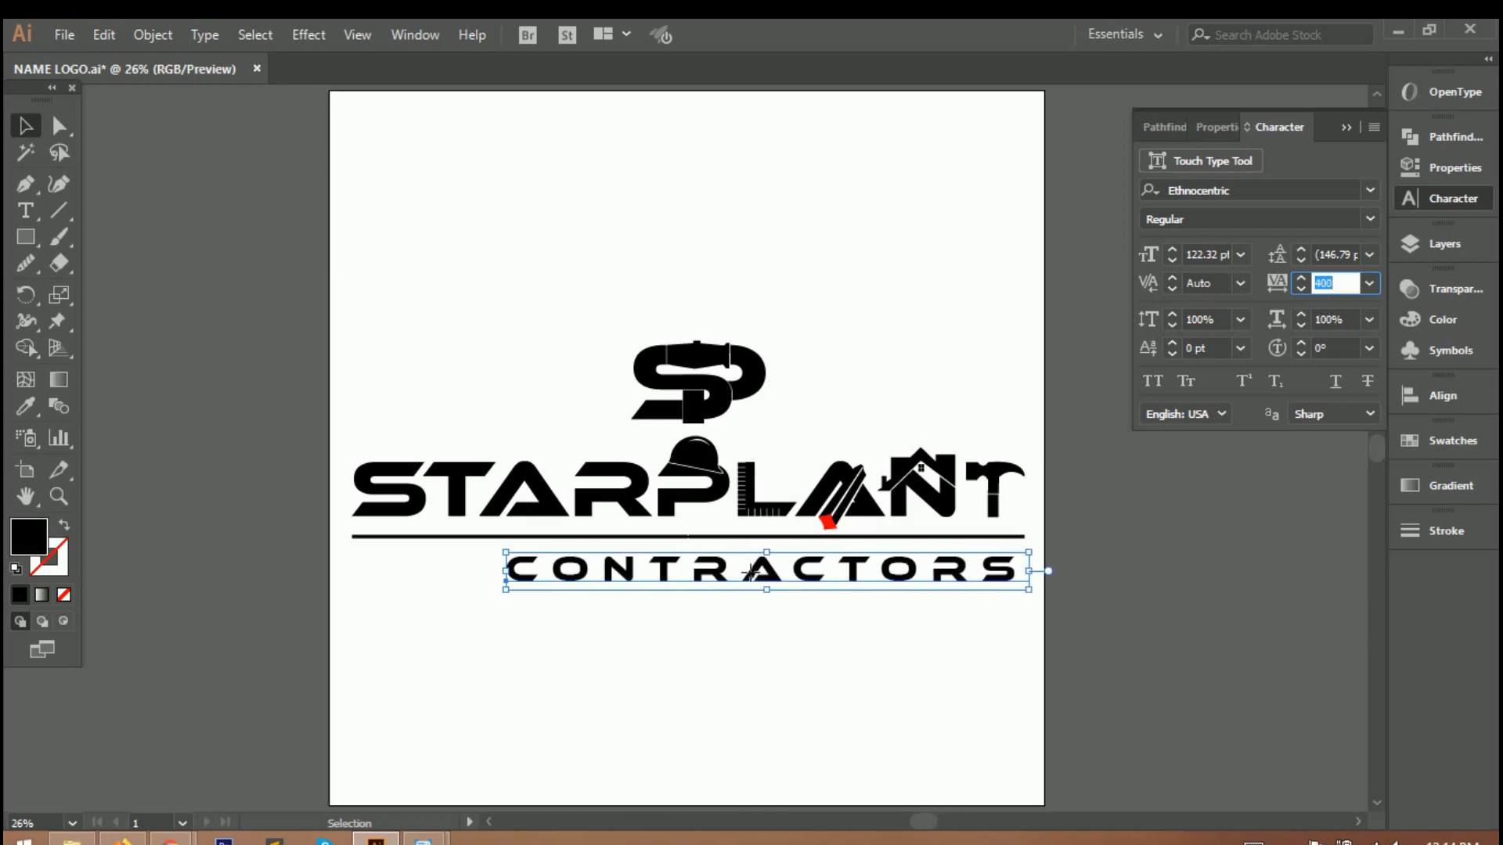
Step: Shift the CONTRACTORS text back towards the centre of the line and set its tracking to 700
drag(752, 572, 689, 572)
click(1328, 290)
key(Left)
key(BackSpace)
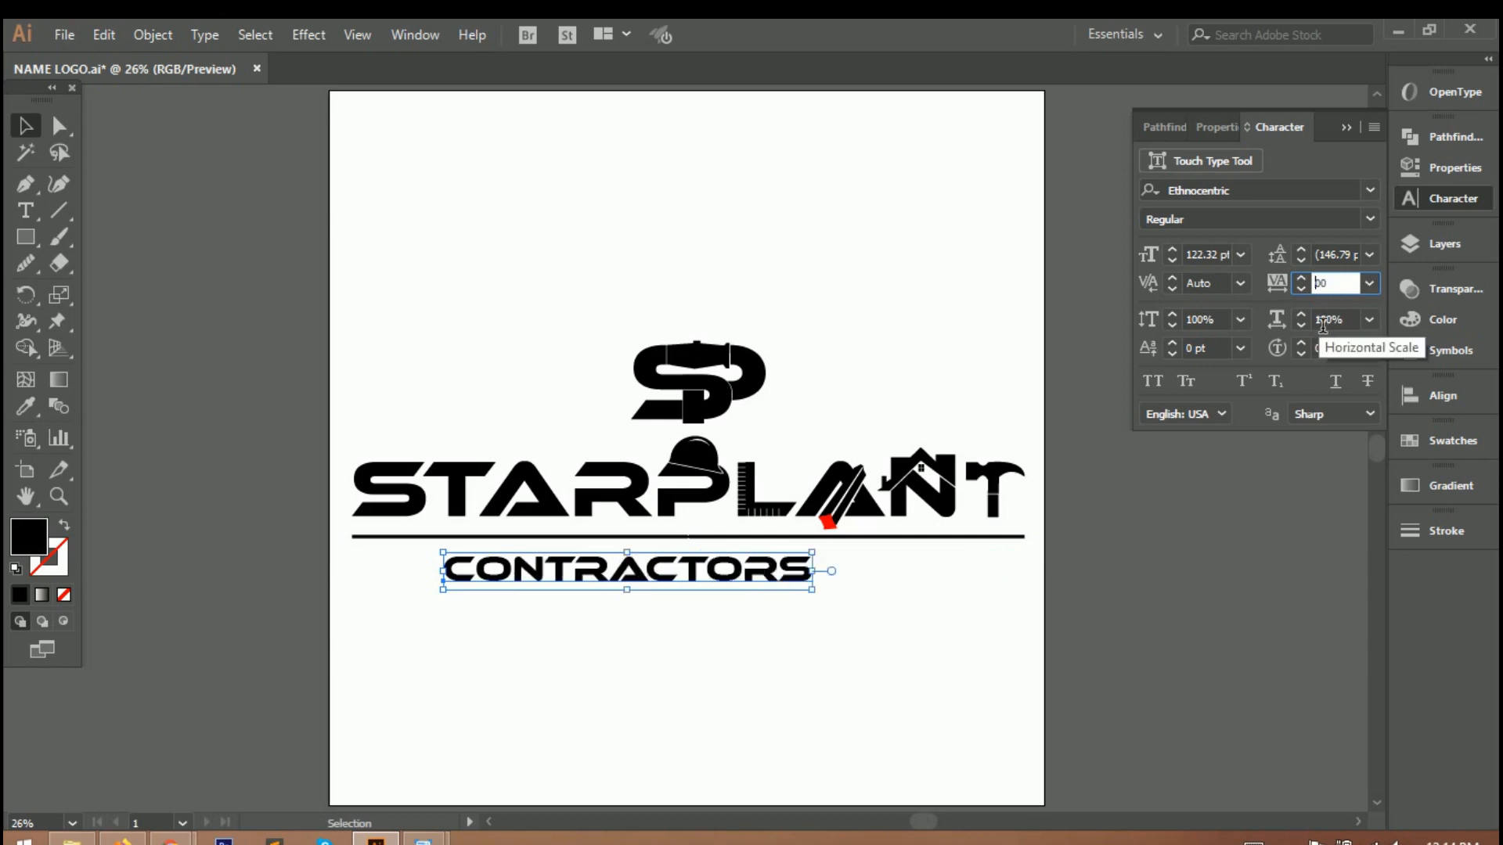
text(7)
key(Return)
drag(997, 589, 943, 591)
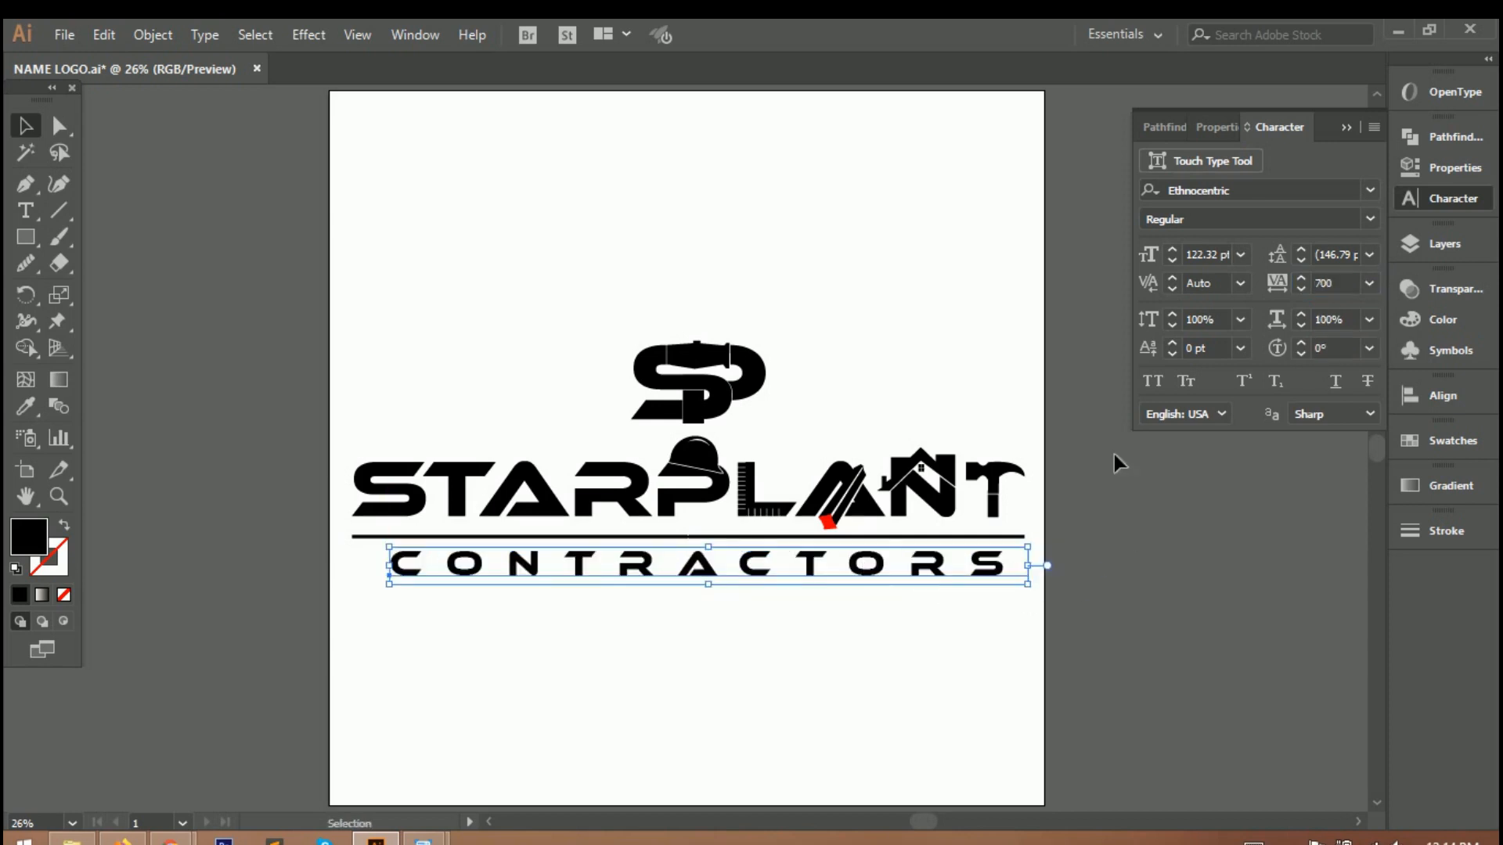
Step: Set the CONTRACTORS tracking to 800 and reposition the text beneath the line
click(1326, 291)
key(BackSpace)
text(8)
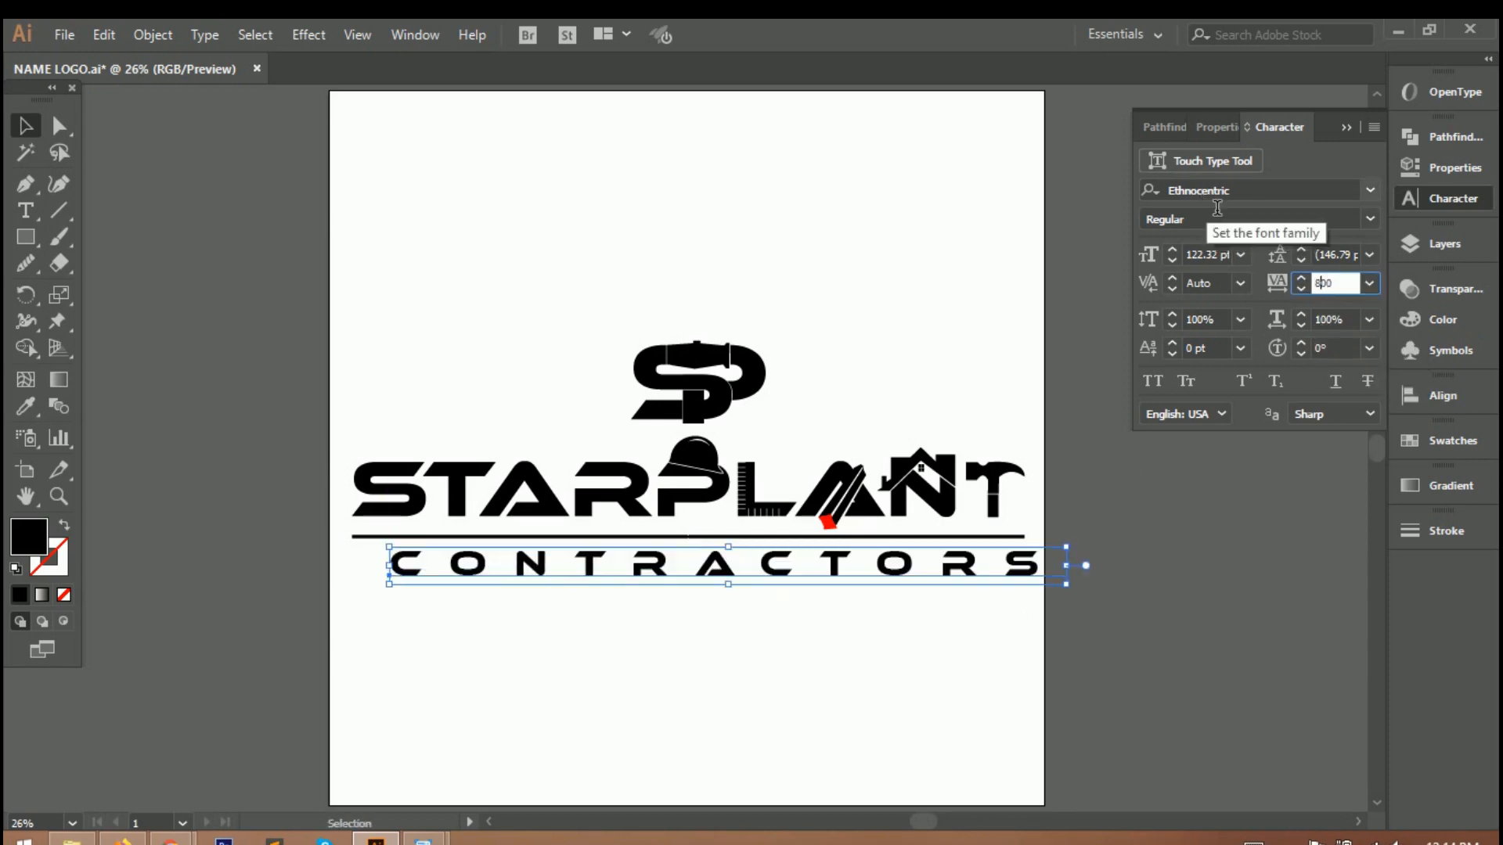
drag(813, 557, 849, 567)
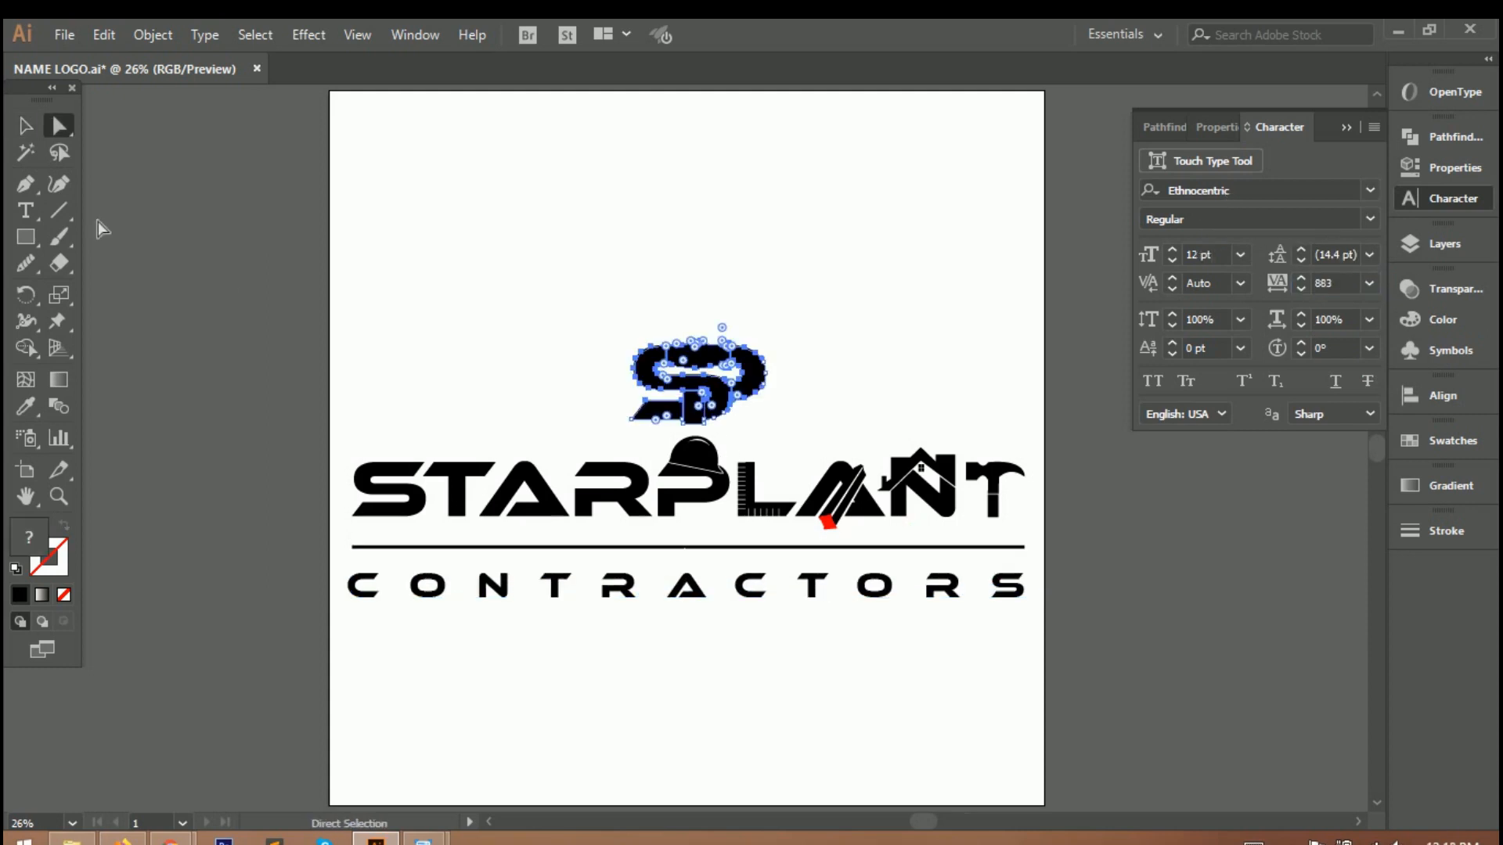
Step: Fill the SP monogram with a linear gradient and set its starting colour to the teal blue 00a7bf
key(v)
click(41, 594)
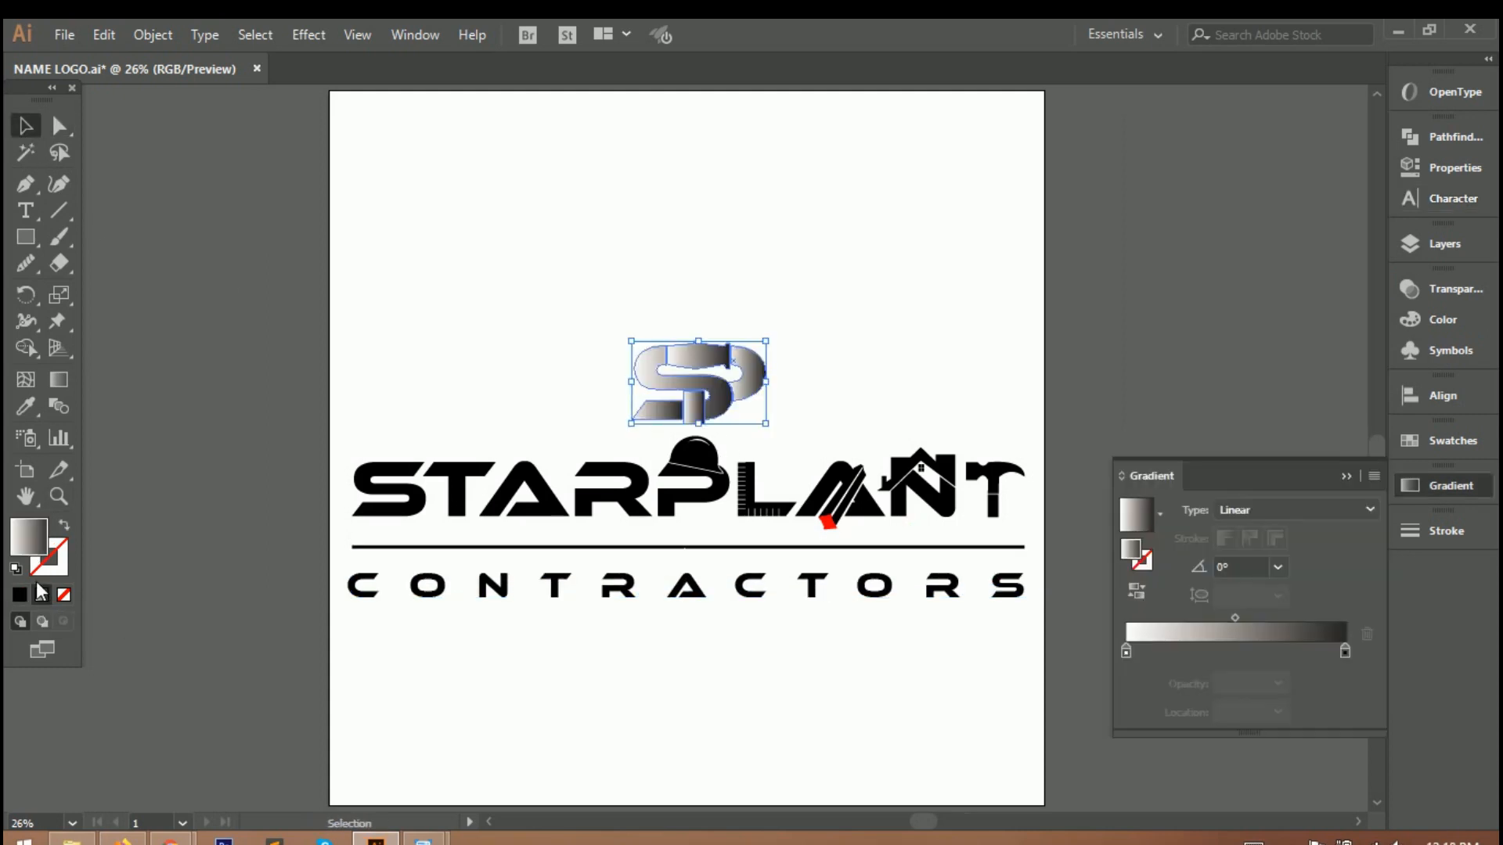
double_click(1125, 651)
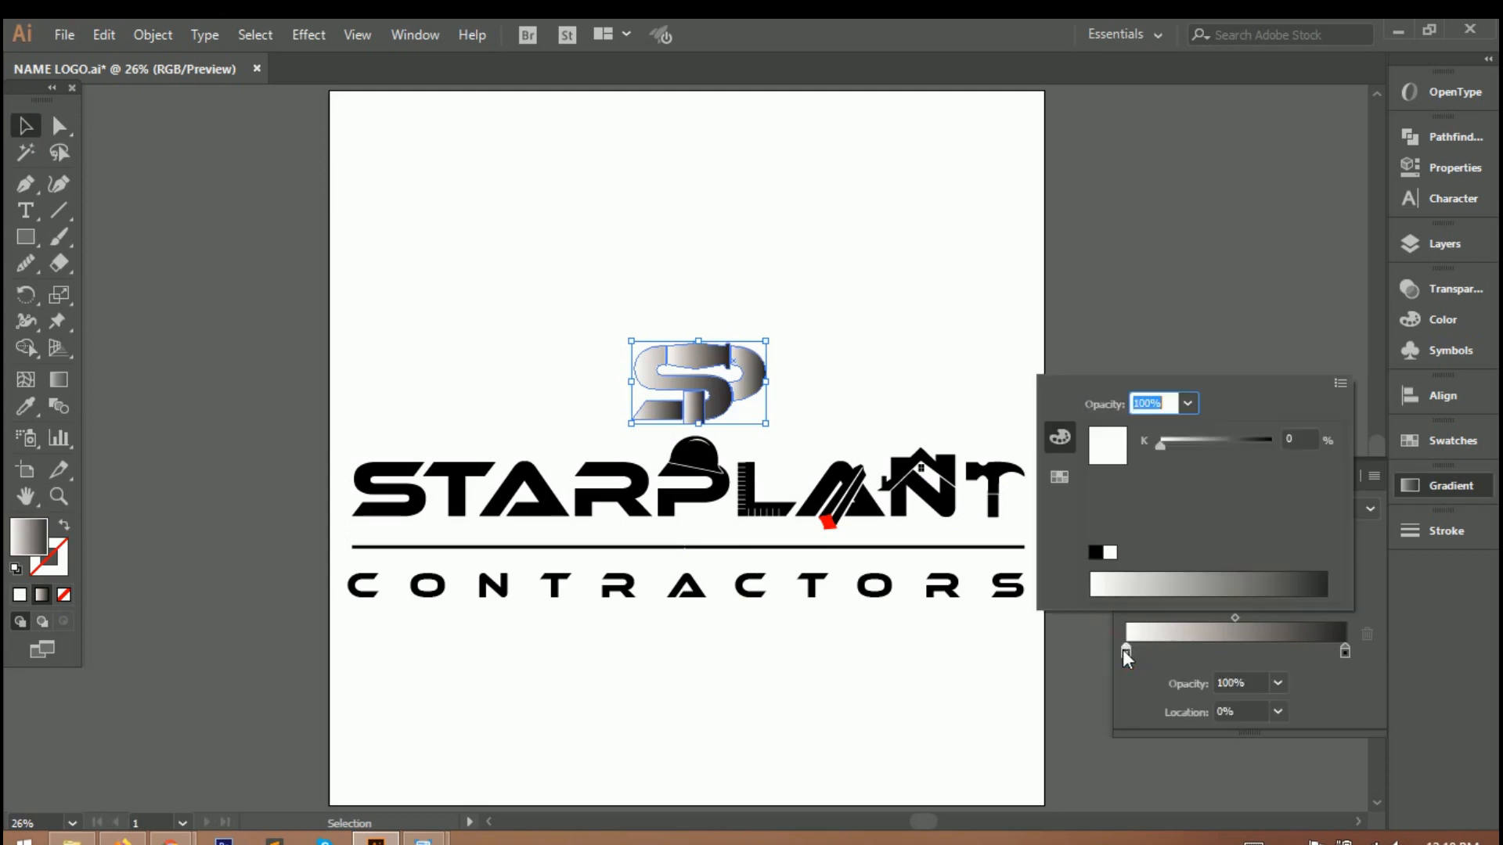
click(1339, 382)
click(1211, 410)
click(1228, 600)
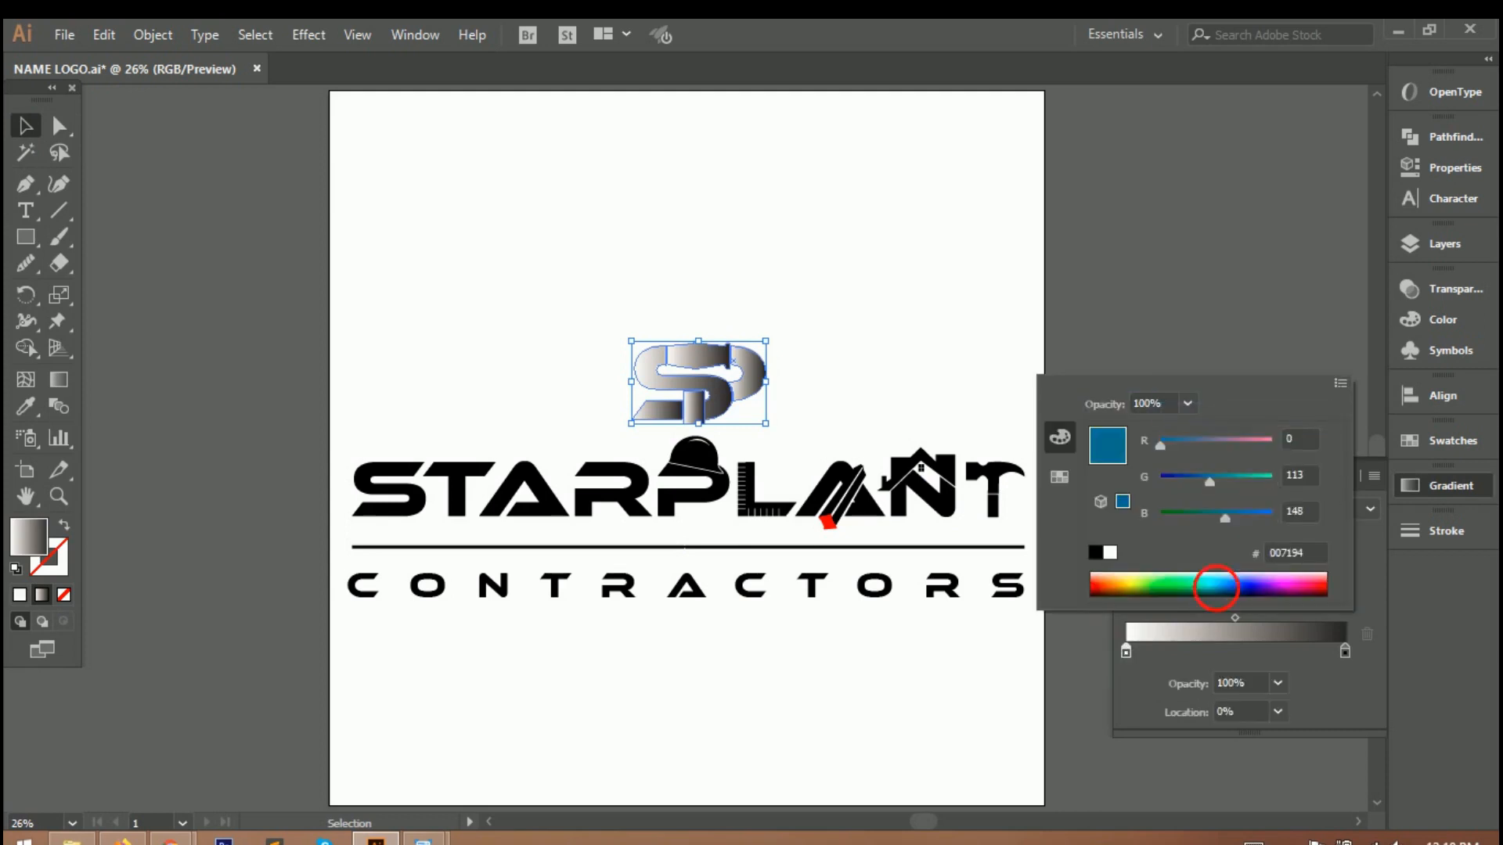
click(1217, 601)
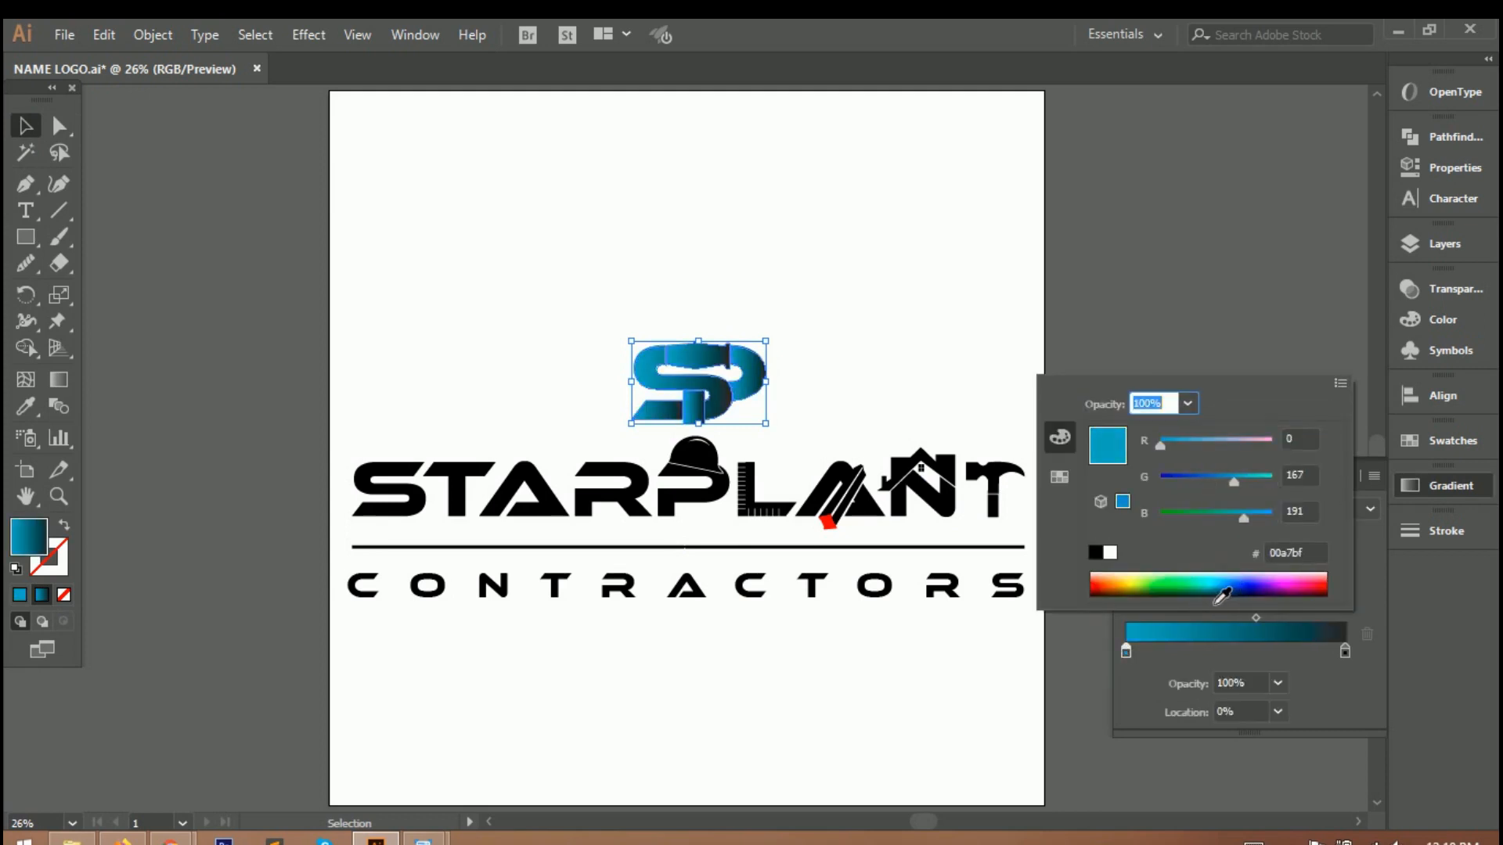
Step: Set the end colour of the monogram's gradient to the dark teal 00767f and deselect the monogram
click(1344, 652)
double_click(1342, 653)
click(1339, 383)
click(1211, 413)
click(1240, 595)
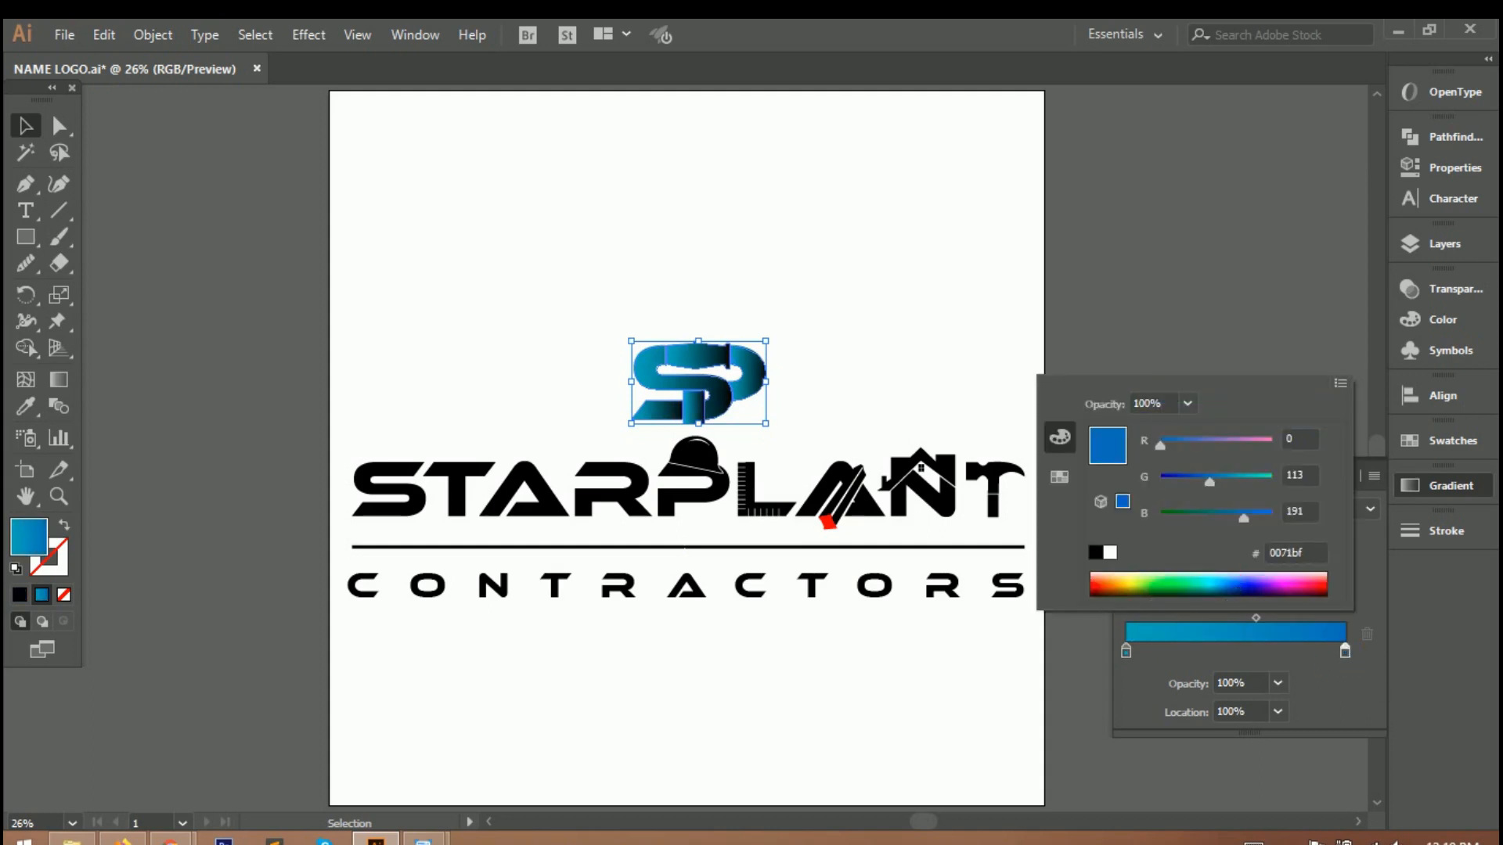
click(1221, 596)
drag(1209, 588, 1216, 599)
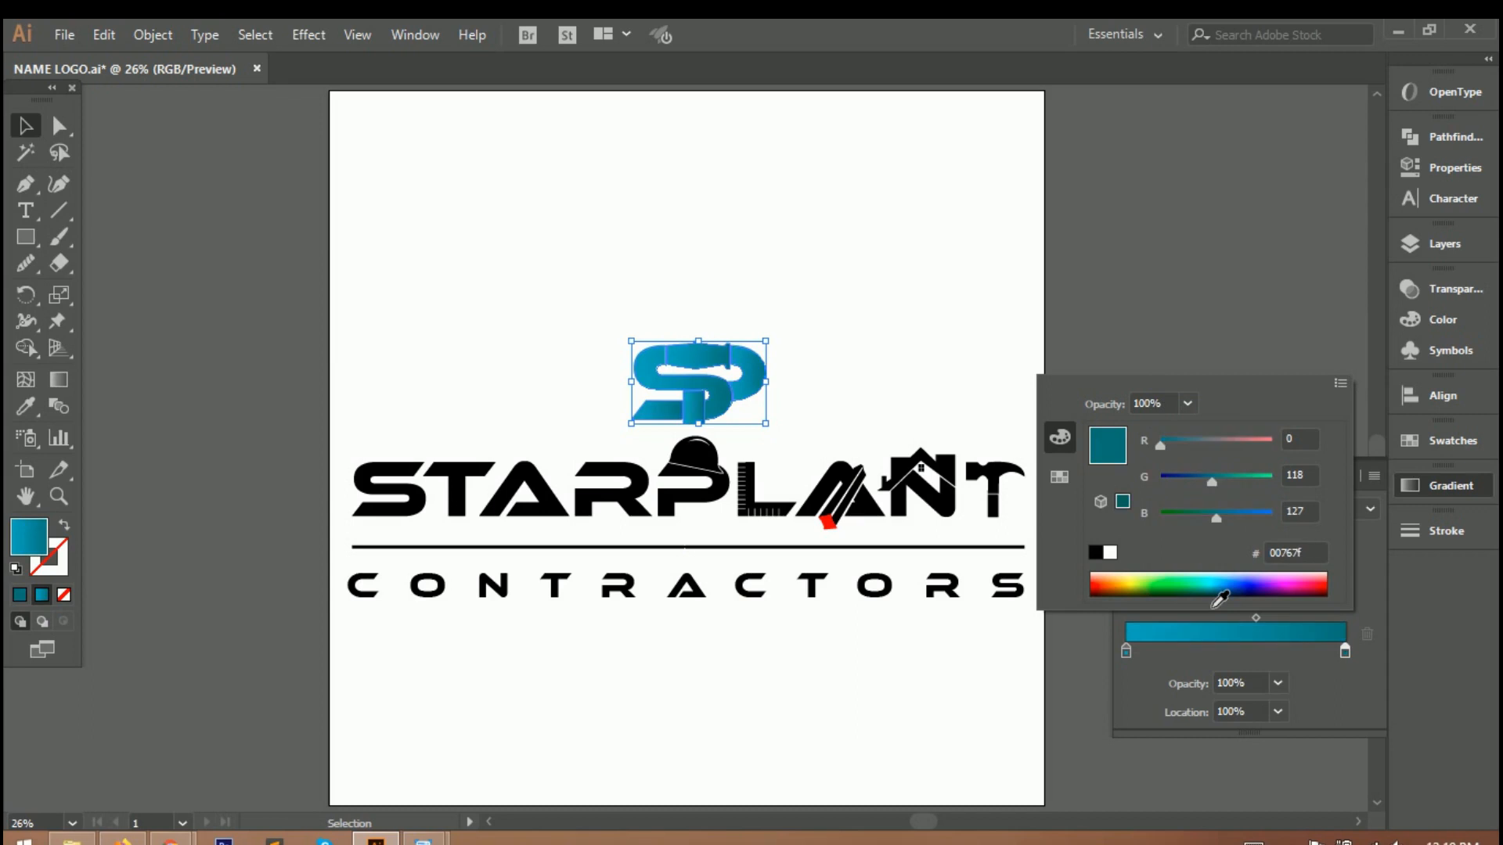
click(1163, 323)
click(831, 388)
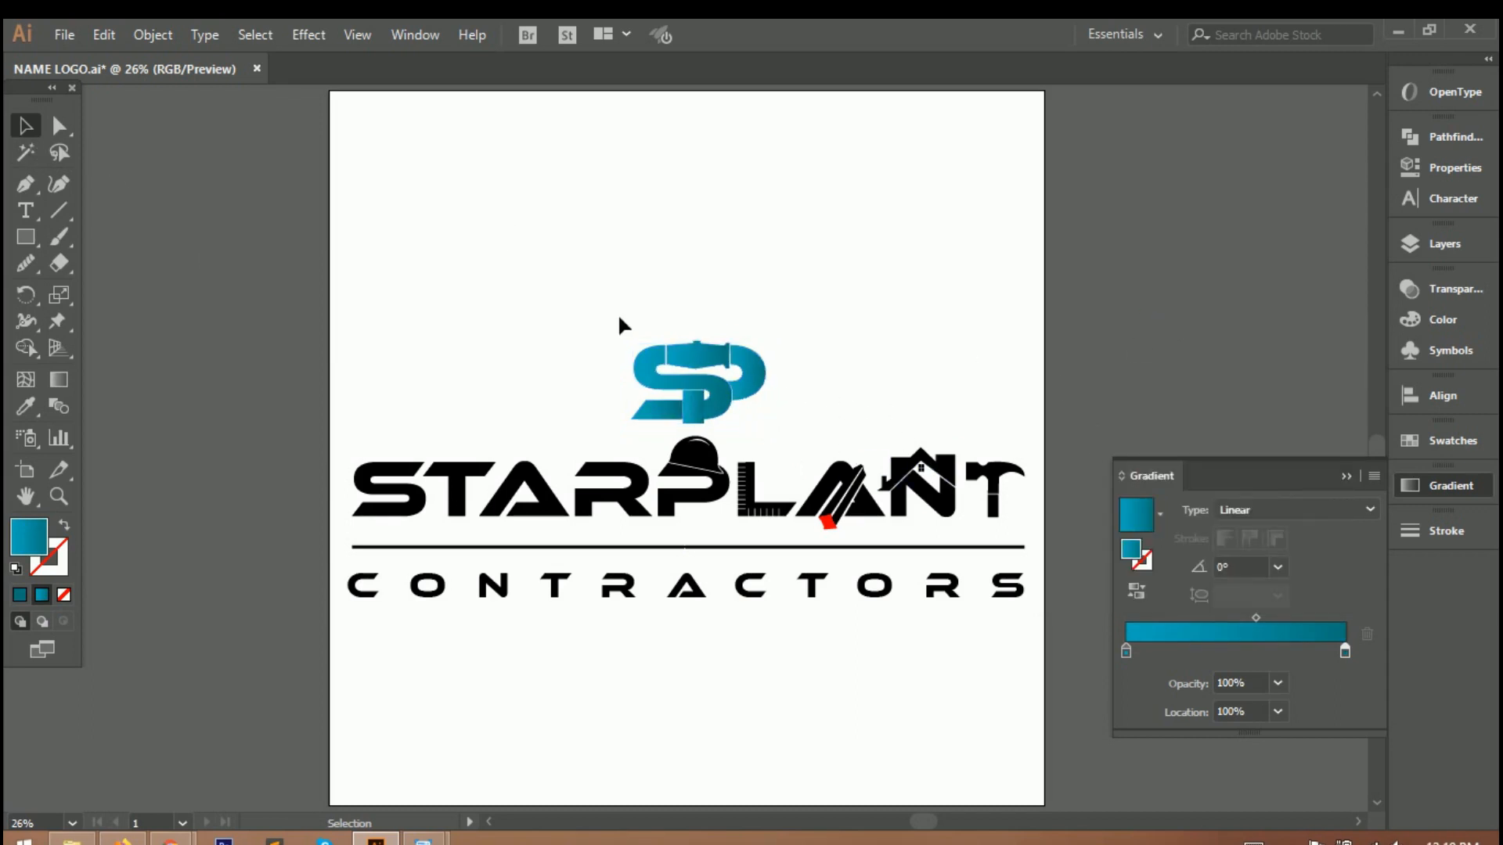
drag(767, 408, 769, 409)
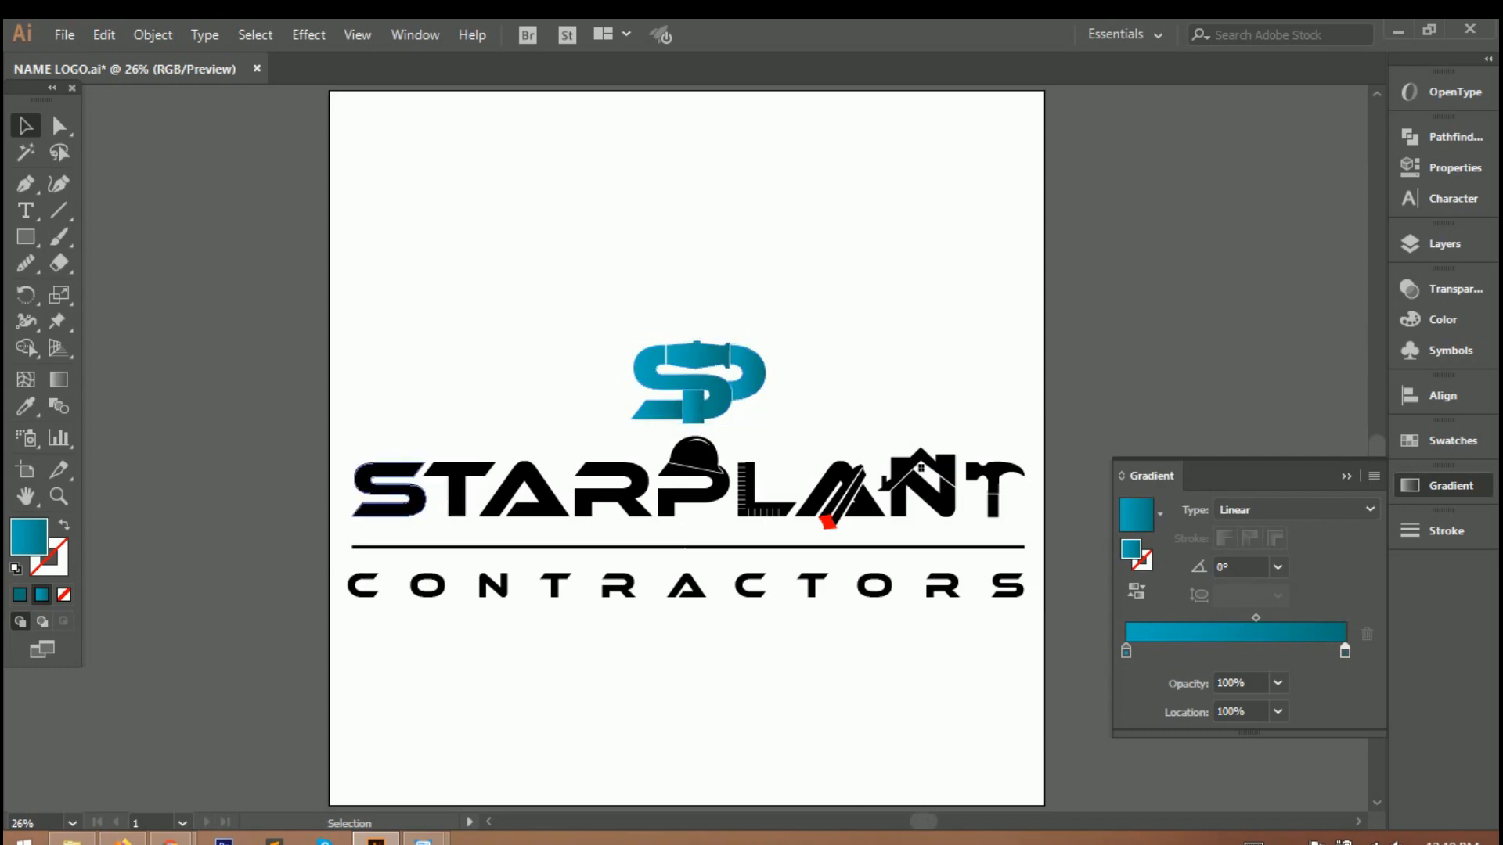
Step: Select all the STARPLANT letters including the ruler L and hammer T, and apply the SP monogram's gradient with the Eyedropper
click(442, 481)
shift+click(693, 497)
shift+click(775, 505)
shift+click(874, 510)
shift+click(943, 505)
shift+click(992, 504)
click(26, 407)
click(696, 377)
click(26, 125)
click(604, 690)
Step: Apply the wordmark's teal gradient to the horizontal line with the Eyedropper
click(702, 548)
click(26, 406)
click(869, 508)
key(v)
click(875, 521)
Step: Change the fill of the helmet on the letter P to orange
click(697, 461)
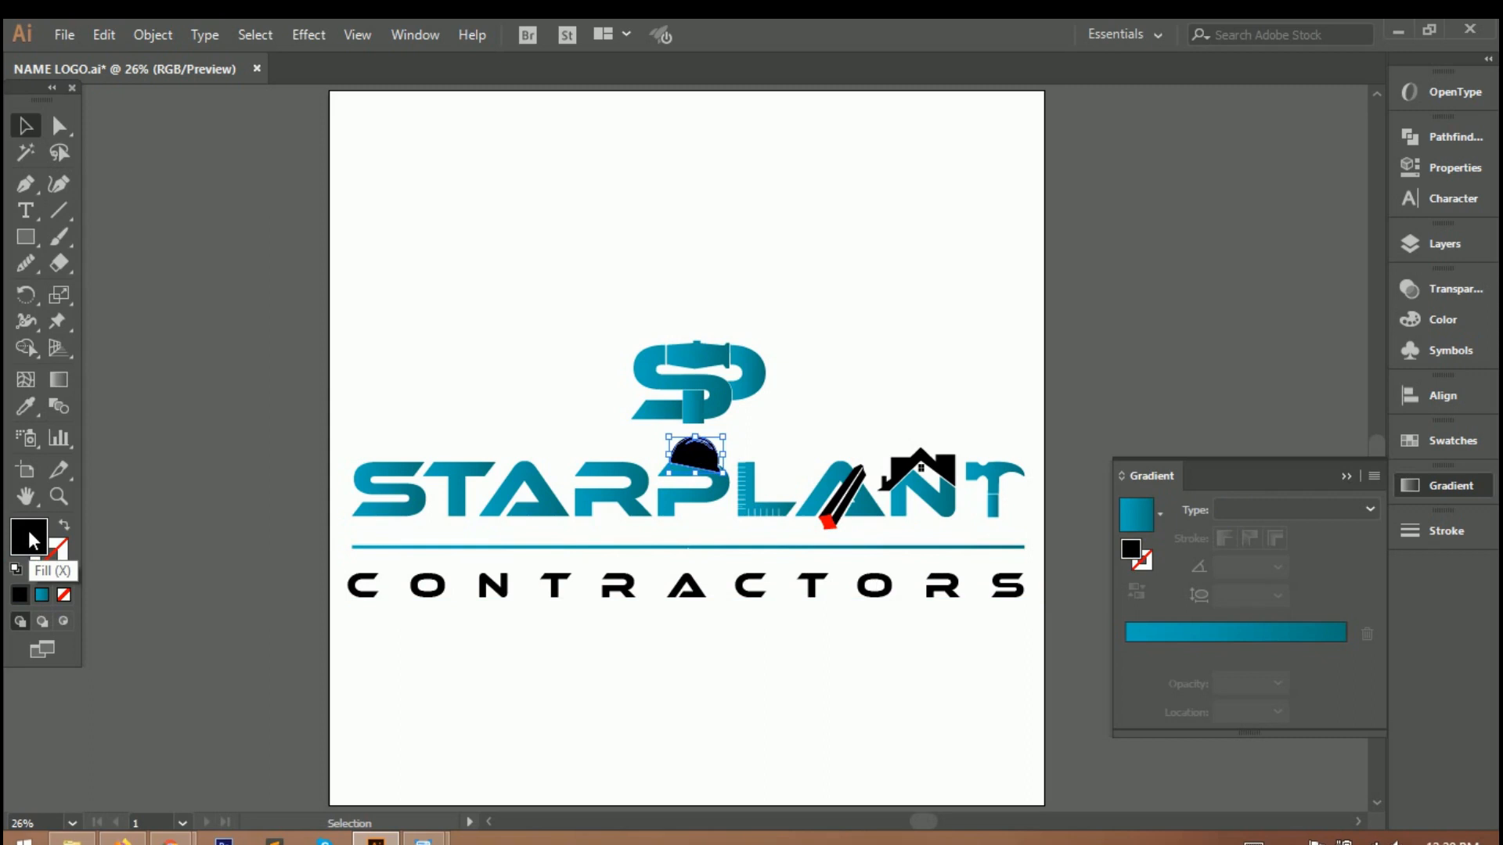
click(537, 704)
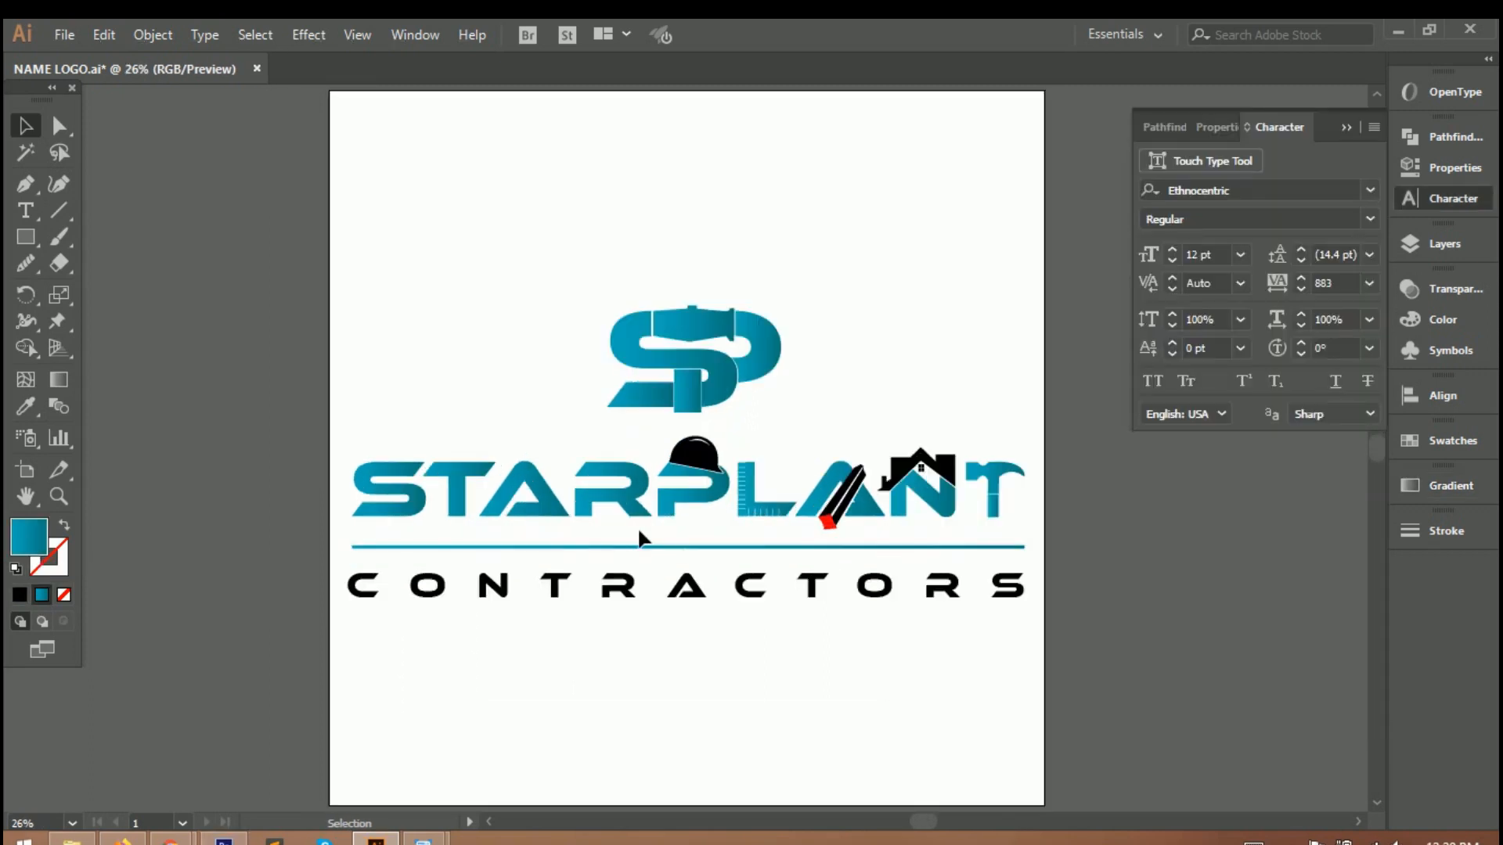
scroll(739, 471, up, 3)
click(626, 414)
double_click(29, 536)
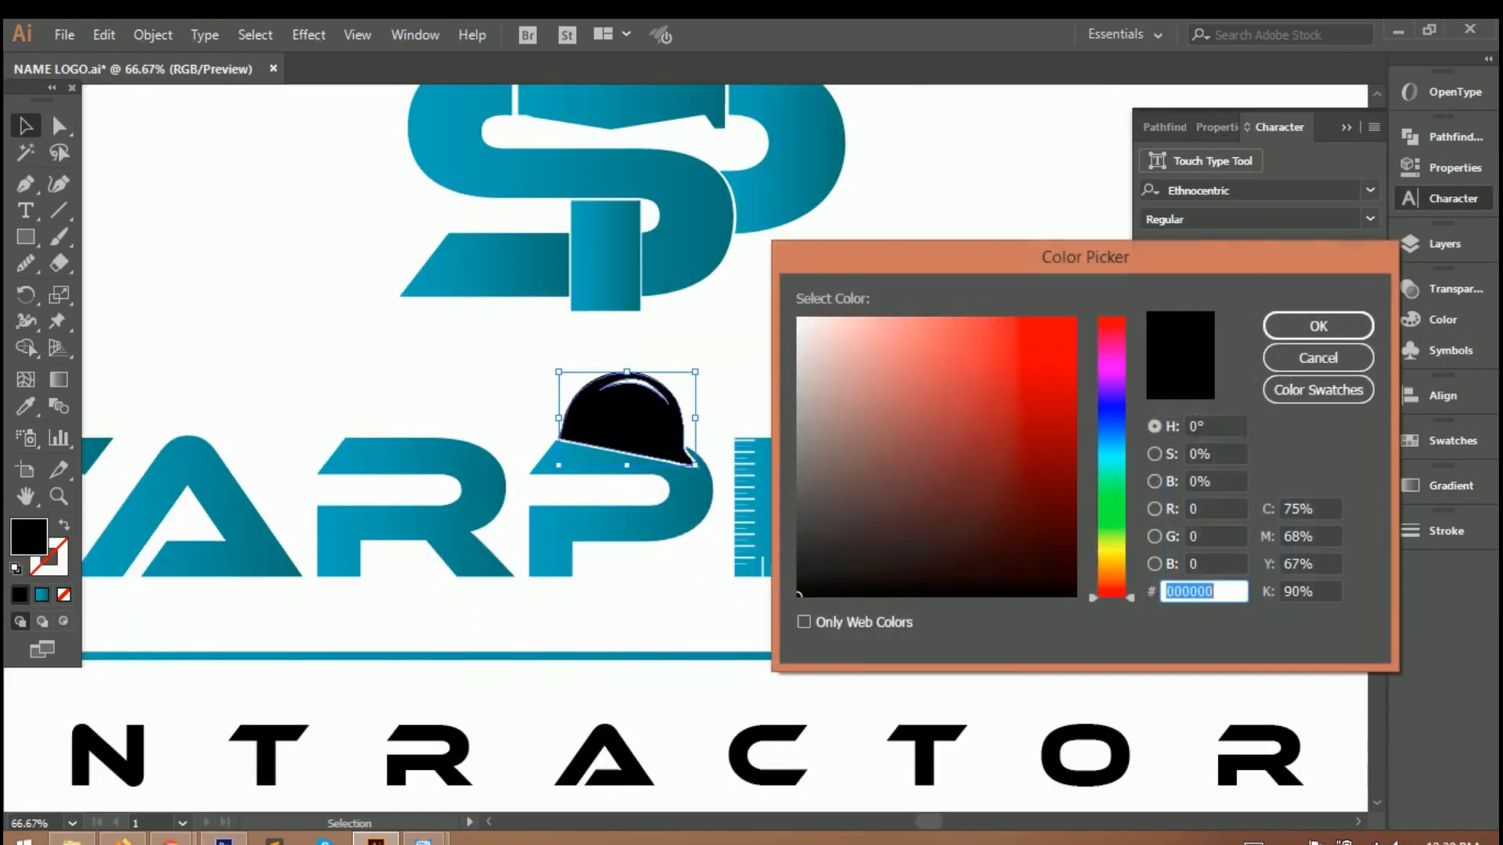
drag(1119, 540, 1118, 565)
drag(1057, 410, 1080, 386)
click(1318, 325)
Step: Recolour both black faces of the beam across the second A with the helmet's orange, using the Eyedropper
click(1021, 540)
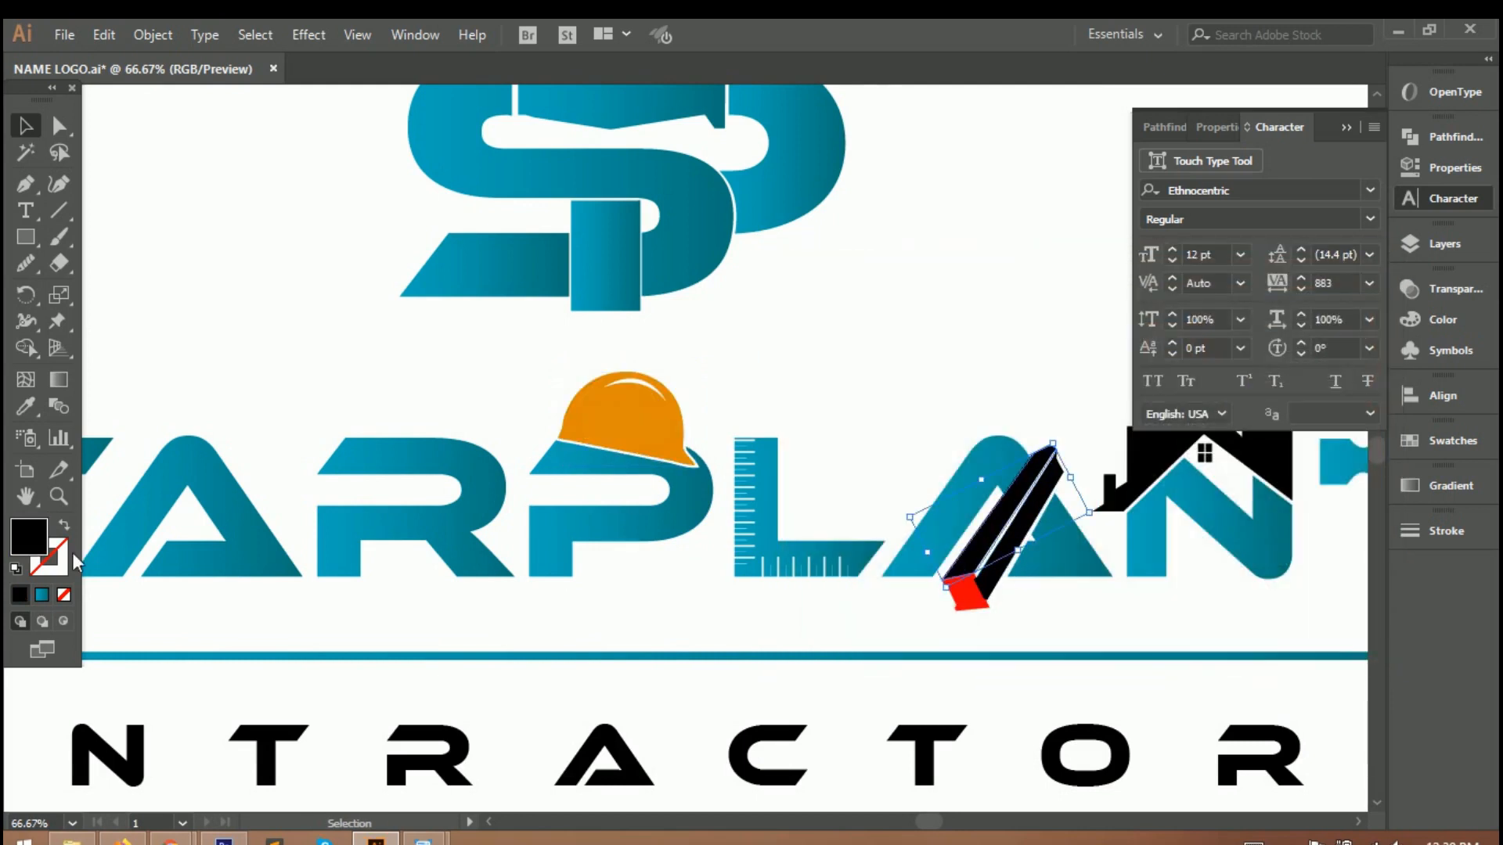
key(i)
click(626, 422)
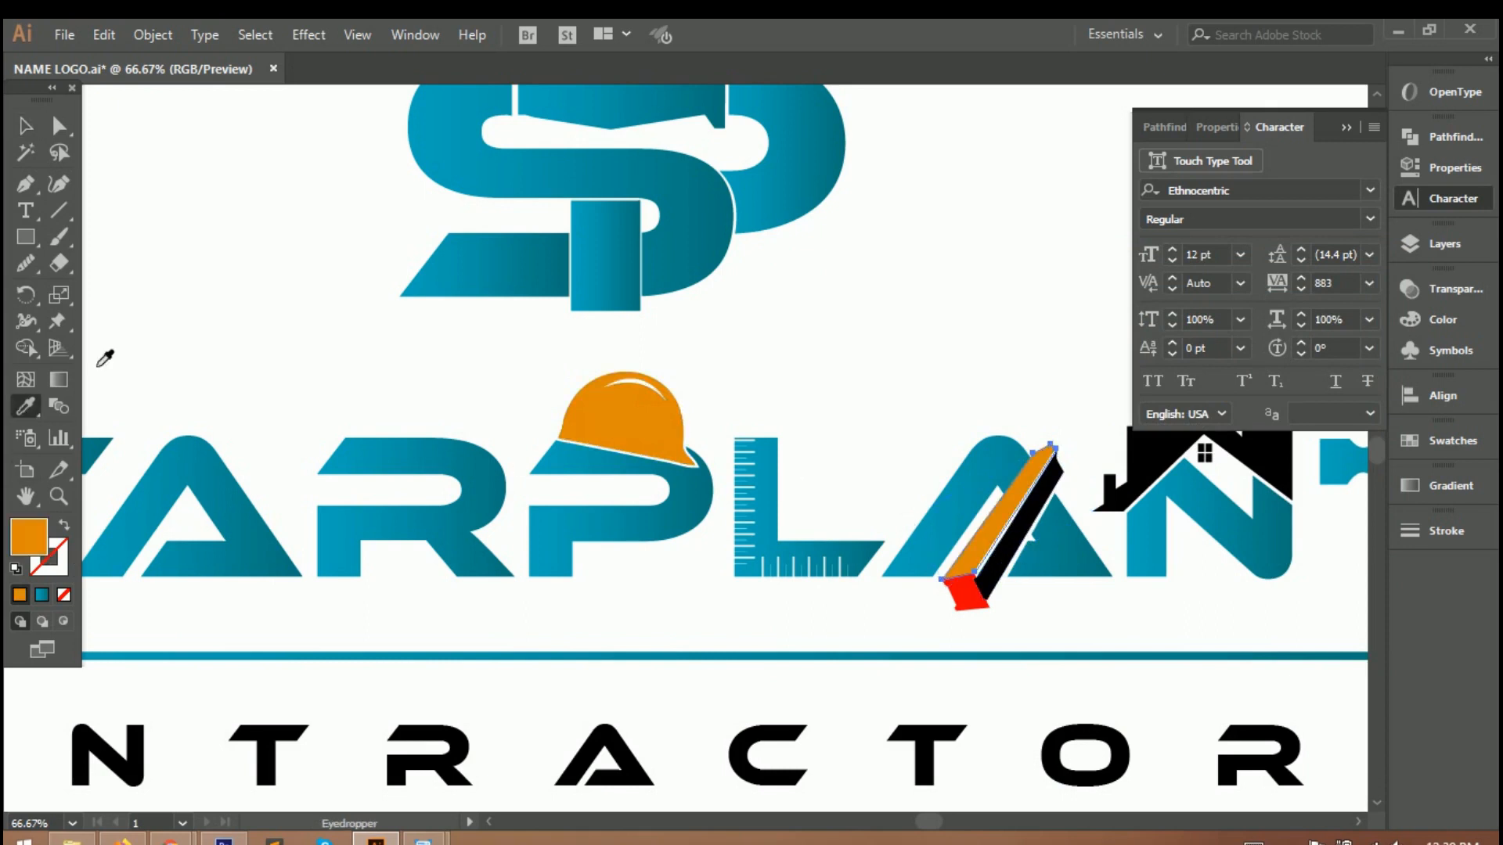
key(v)
click(989, 587)
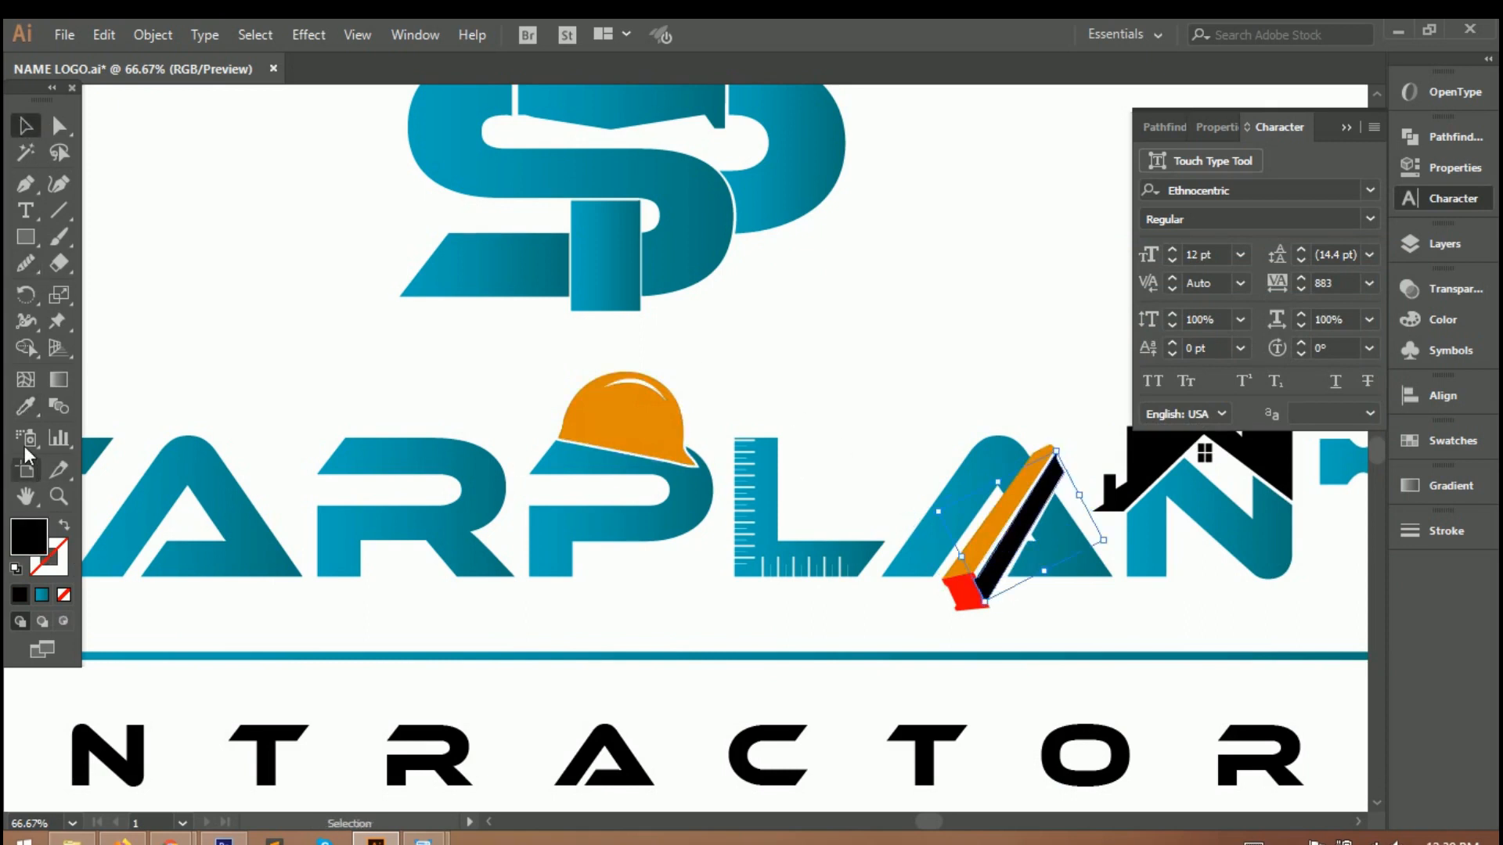
click(26, 407)
click(602, 431)
click(609, 423)
Step: Recolour the house roof above the letter N with the helmet's orange, using the Eyedropper
scroll(1144, 607, right, 3)
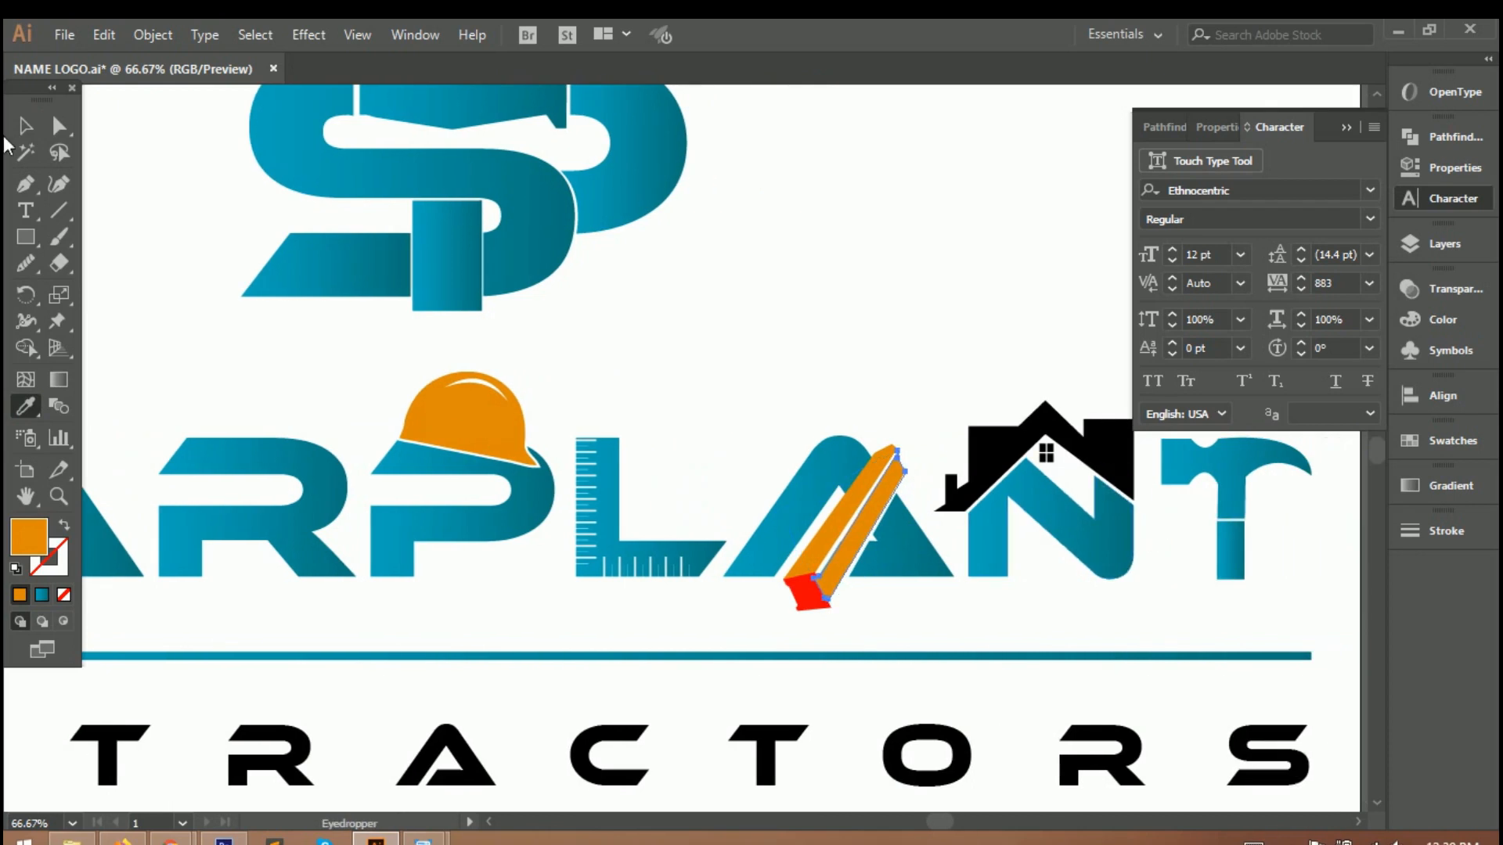
key(v)
click(1038, 489)
click(26, 406)
click(450, 414)
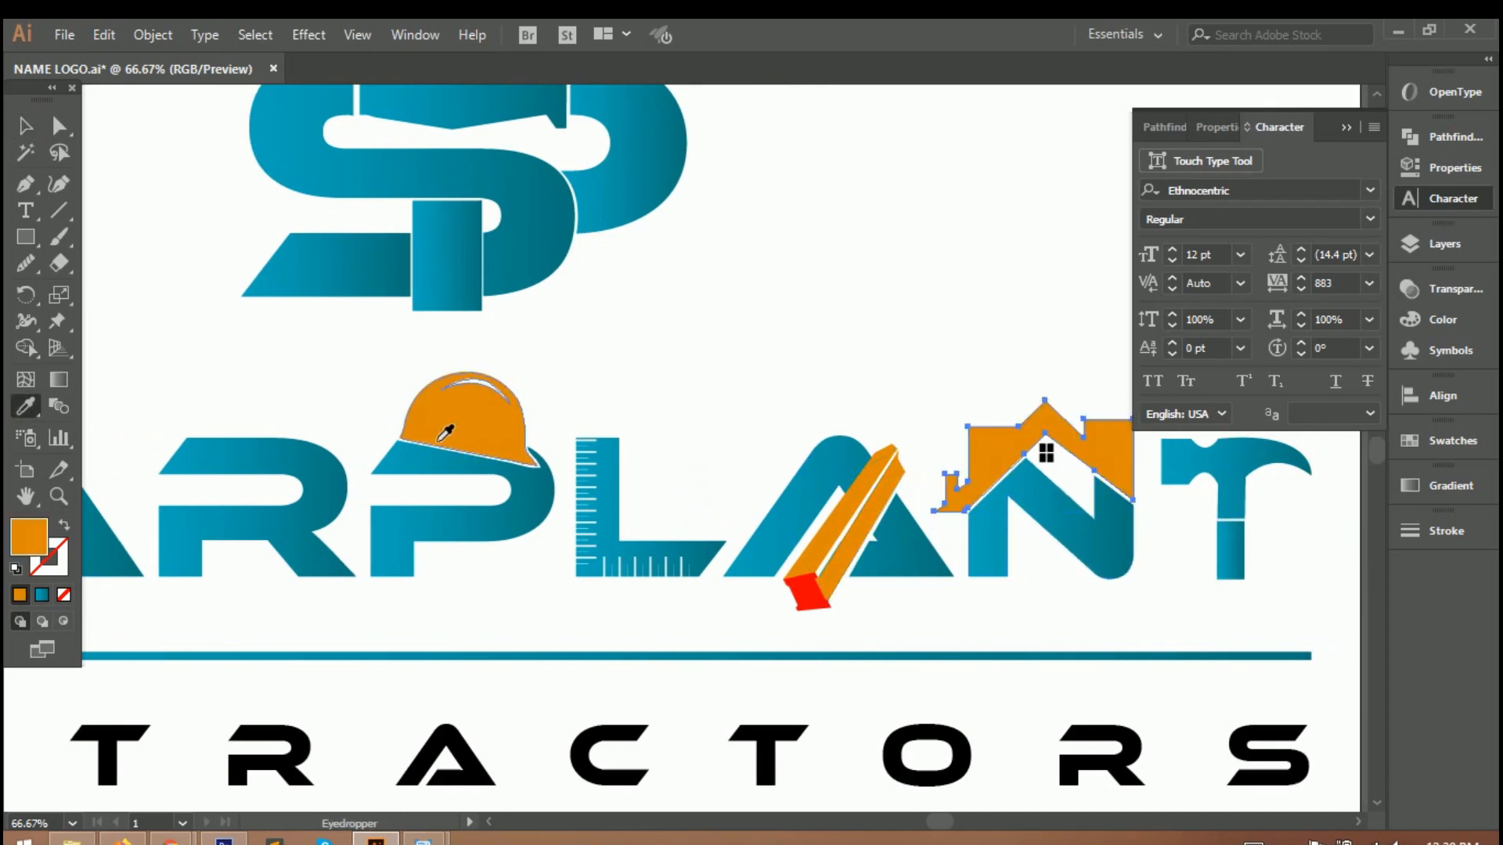
key(v)
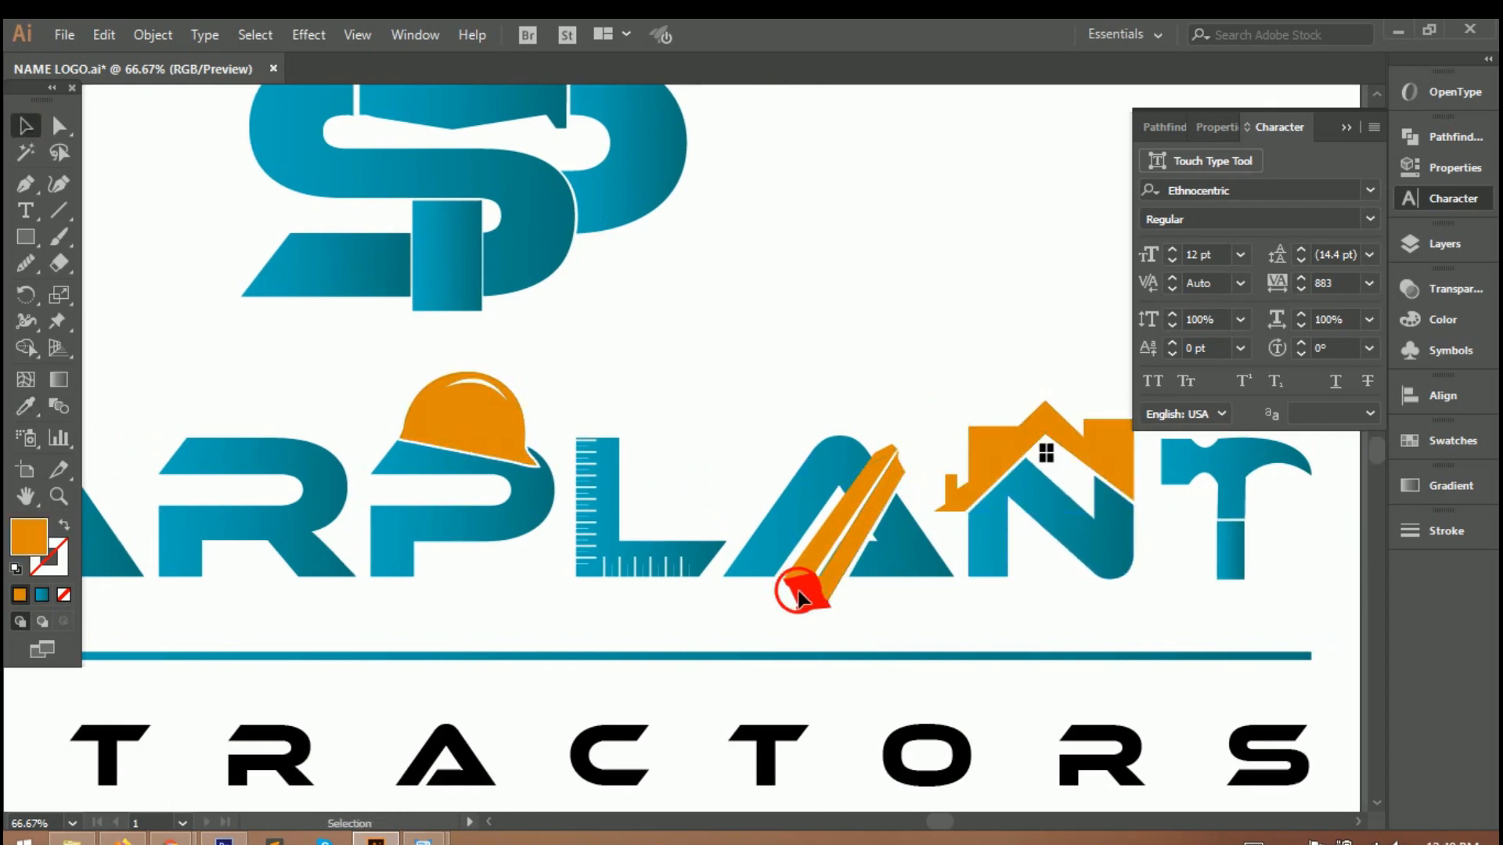
Step: Sample the CONTRACTORS text's black onto the beam's end face with the Eyedropper, and adjust its fill to a very dark grey
click(799, 594)
click(25, 411)
click(291, 748)
double_click(28, 536)
drag(971, 366, 779, 570)
click(1335, 338)
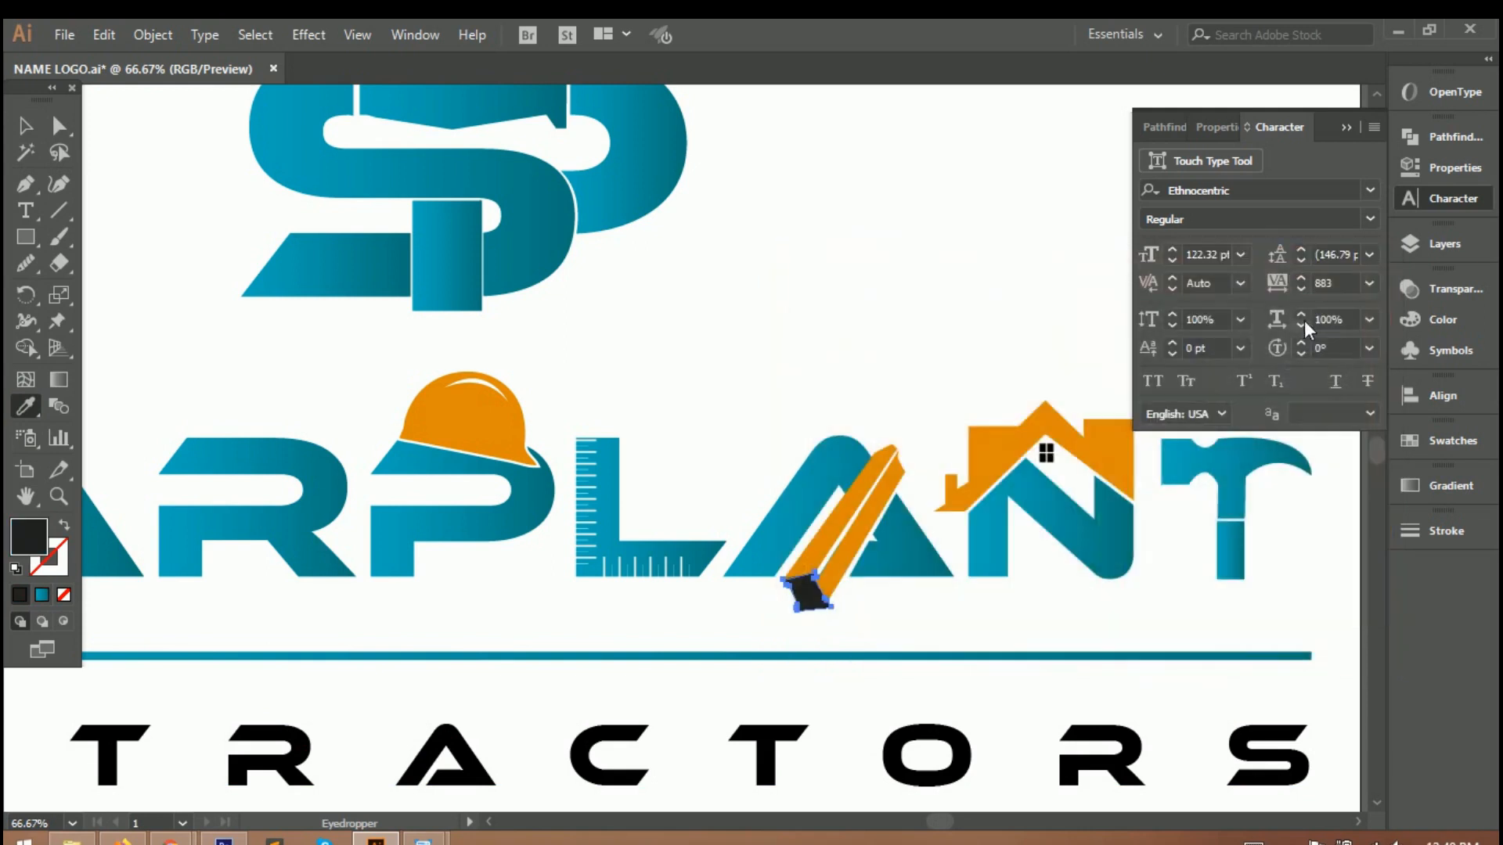
Step: Recolour the house window with the very dark grey of the beam's end face
key(v)
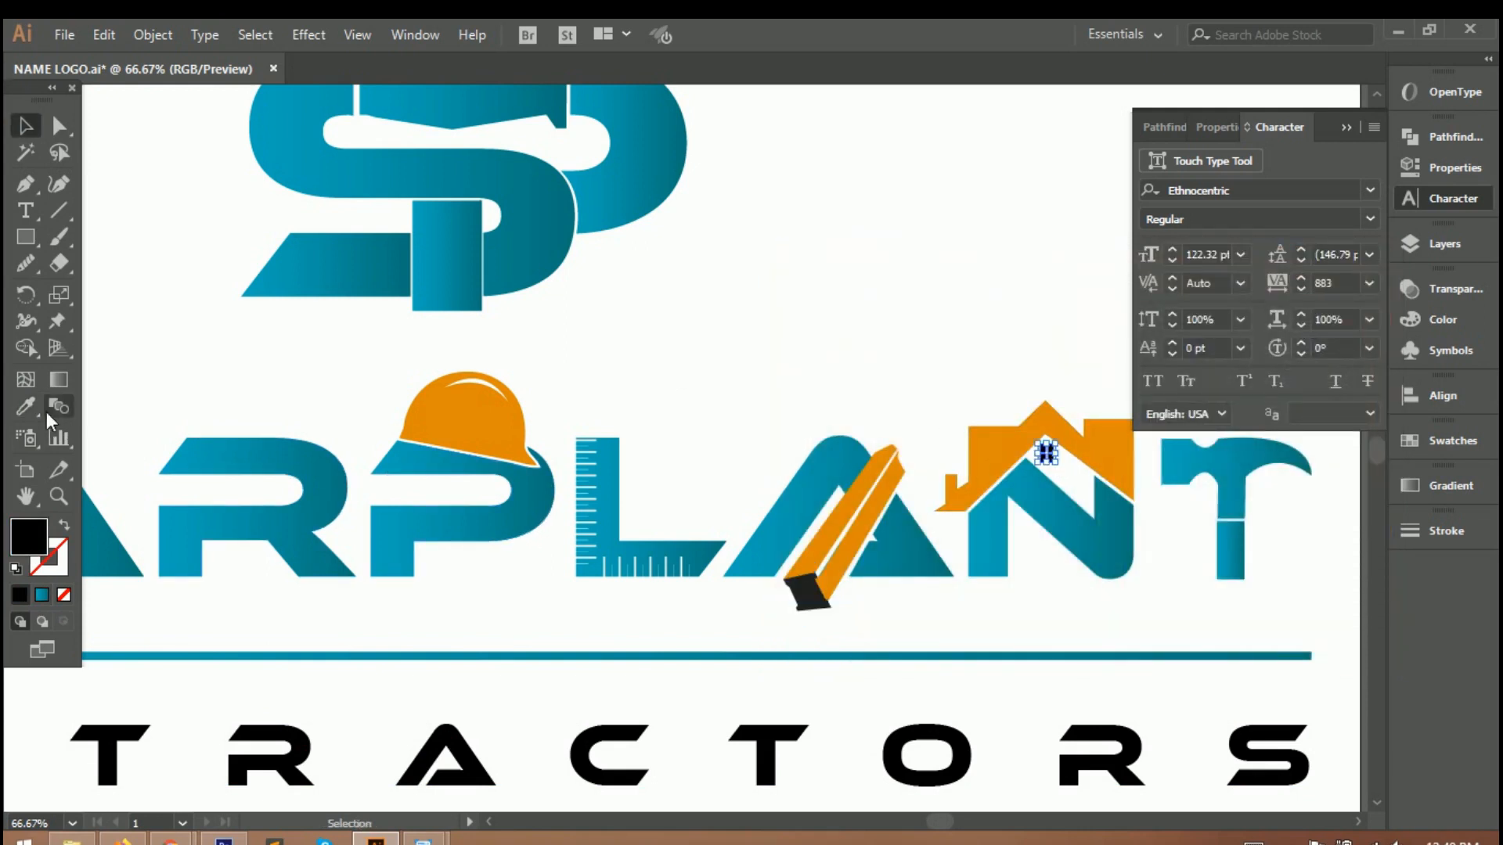
click(223, 227)
key(ctrl+0)
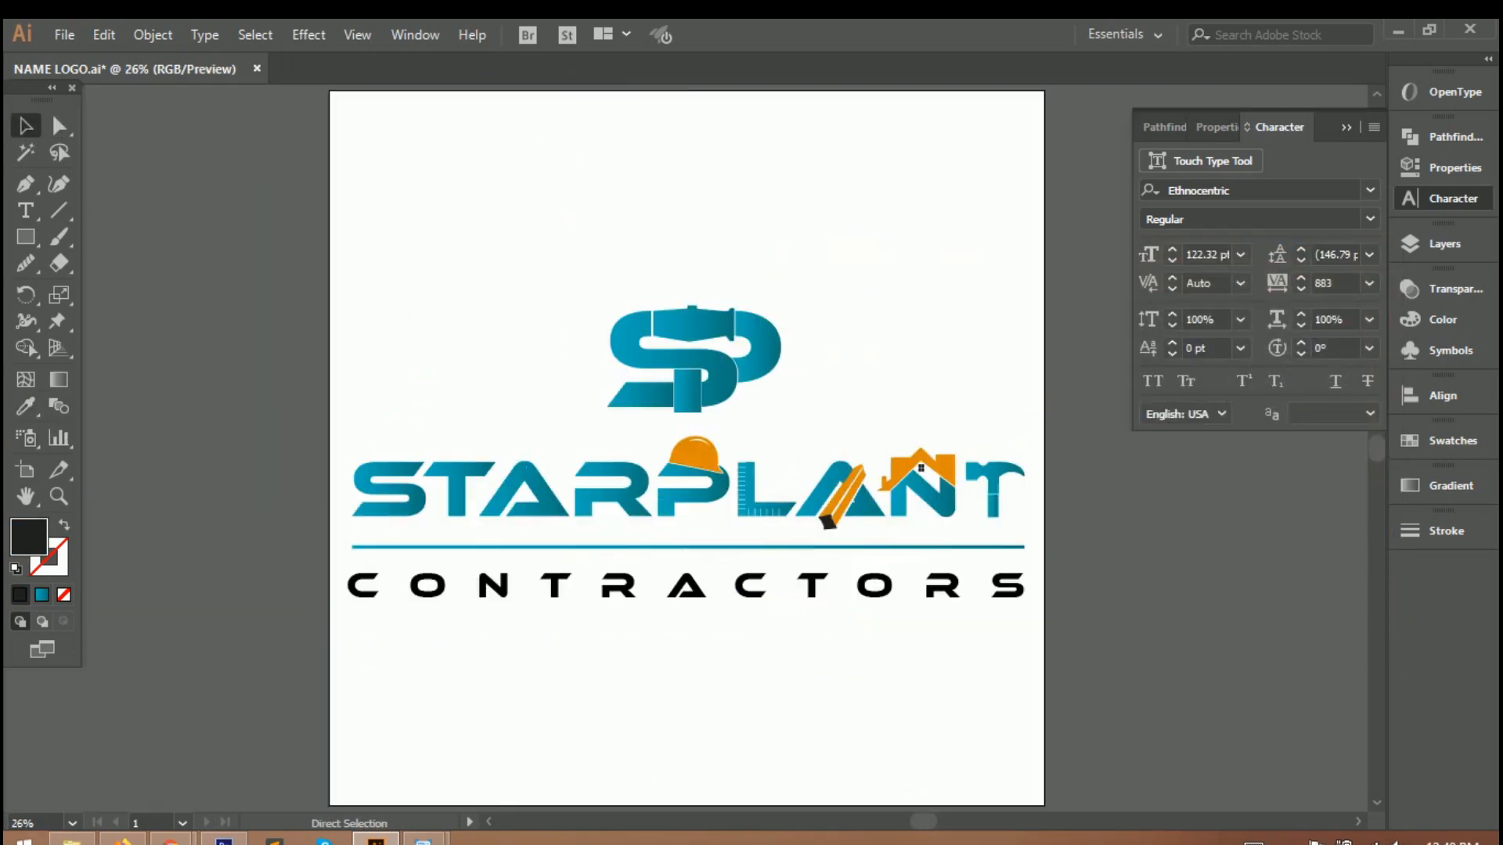
Step: Delete the black CONTRACTORS text and nudge the horizontal line under the wordmark slightly upward
click(696, 601)
click(691, 596)
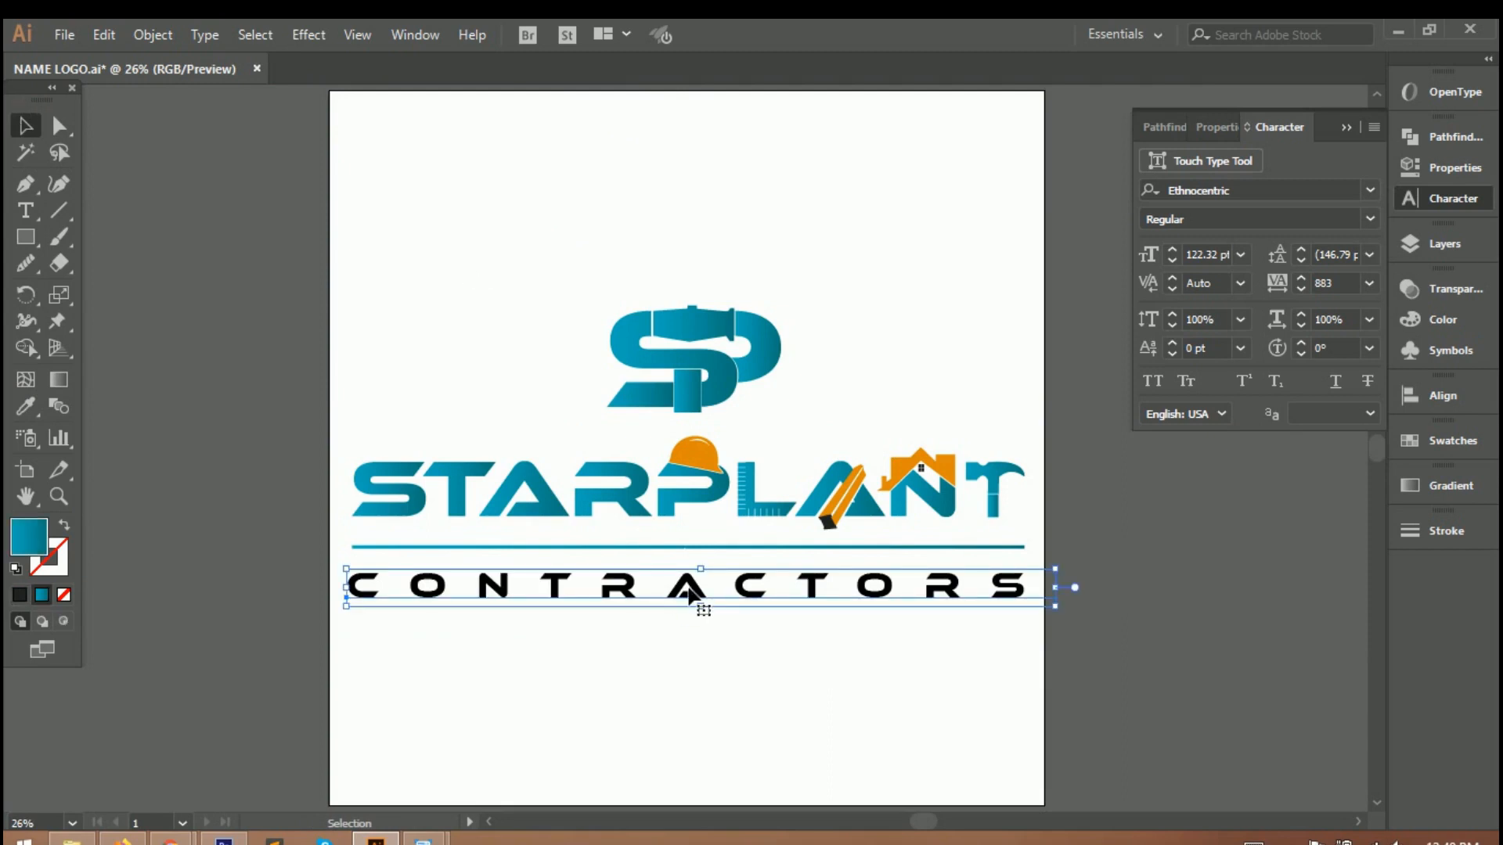
key(Delete)
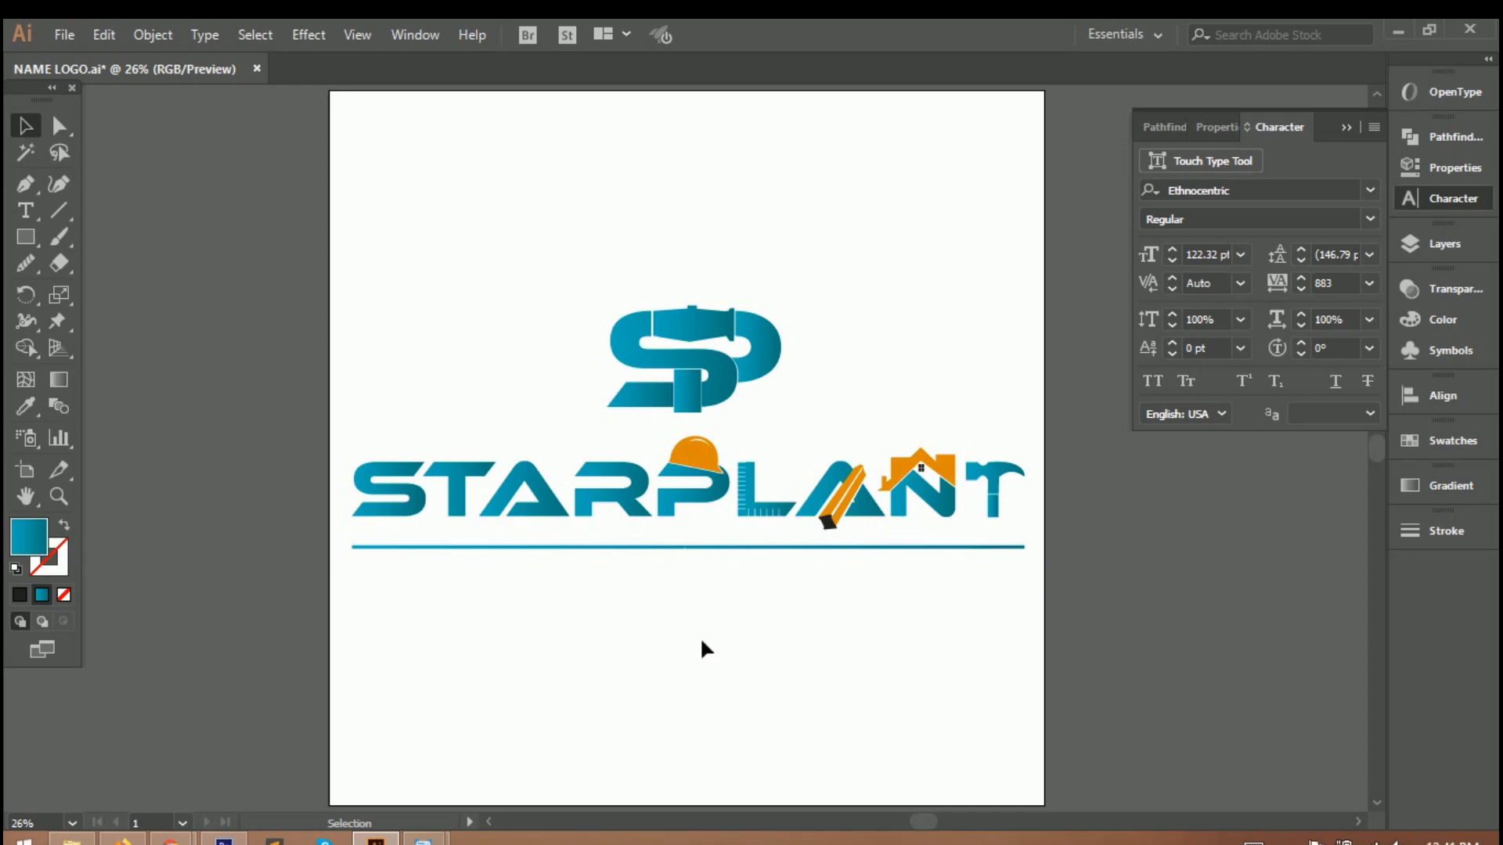
drag(664, 545, 666, 543)
click(703, 630)
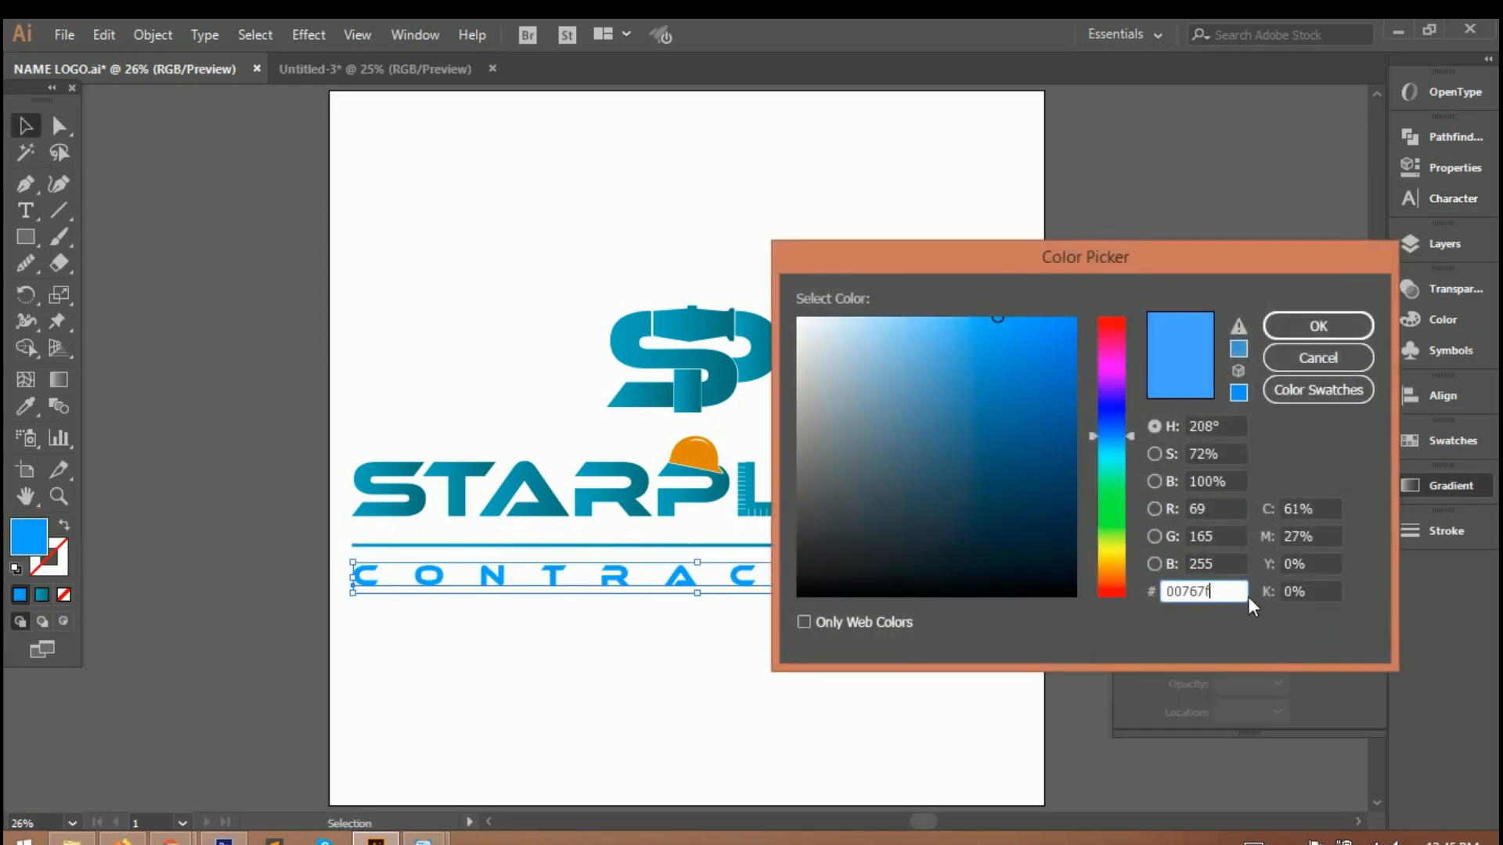
Step: Set the fill of the CONTRACTORS text to hex colour 00767f
key(Return)
click(1128, 755)
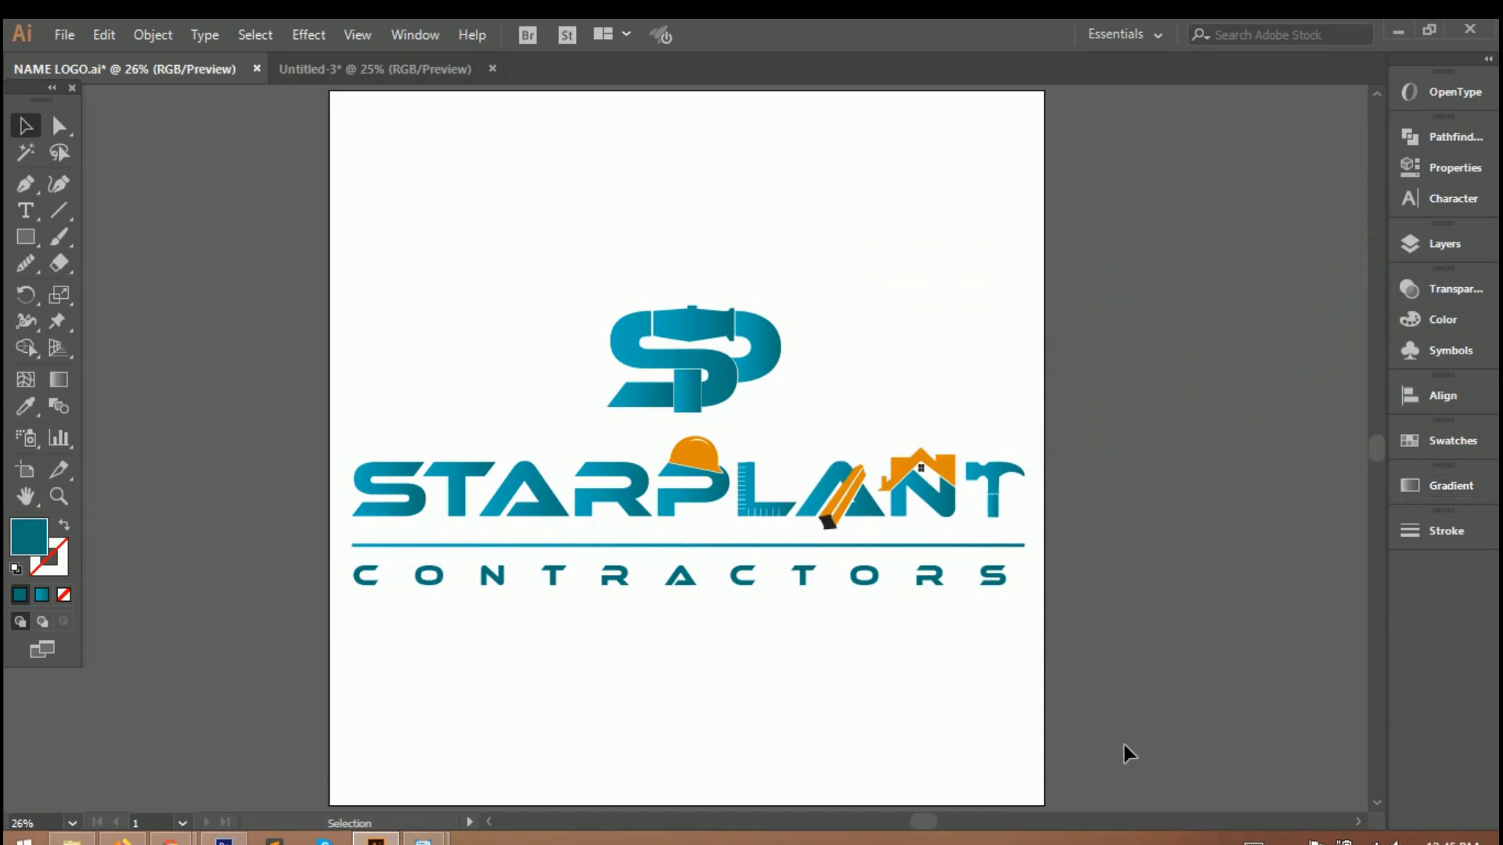
click(760, 575)
click(893, 720)
click(1451, 485)
click(1341, 475)
Step: Draw a closed handle piece about 94 px wide with the Pen tool between the hammer head and the S, following the head's pointed lower edge
scroll(681, 335, up, 6)
key(p)
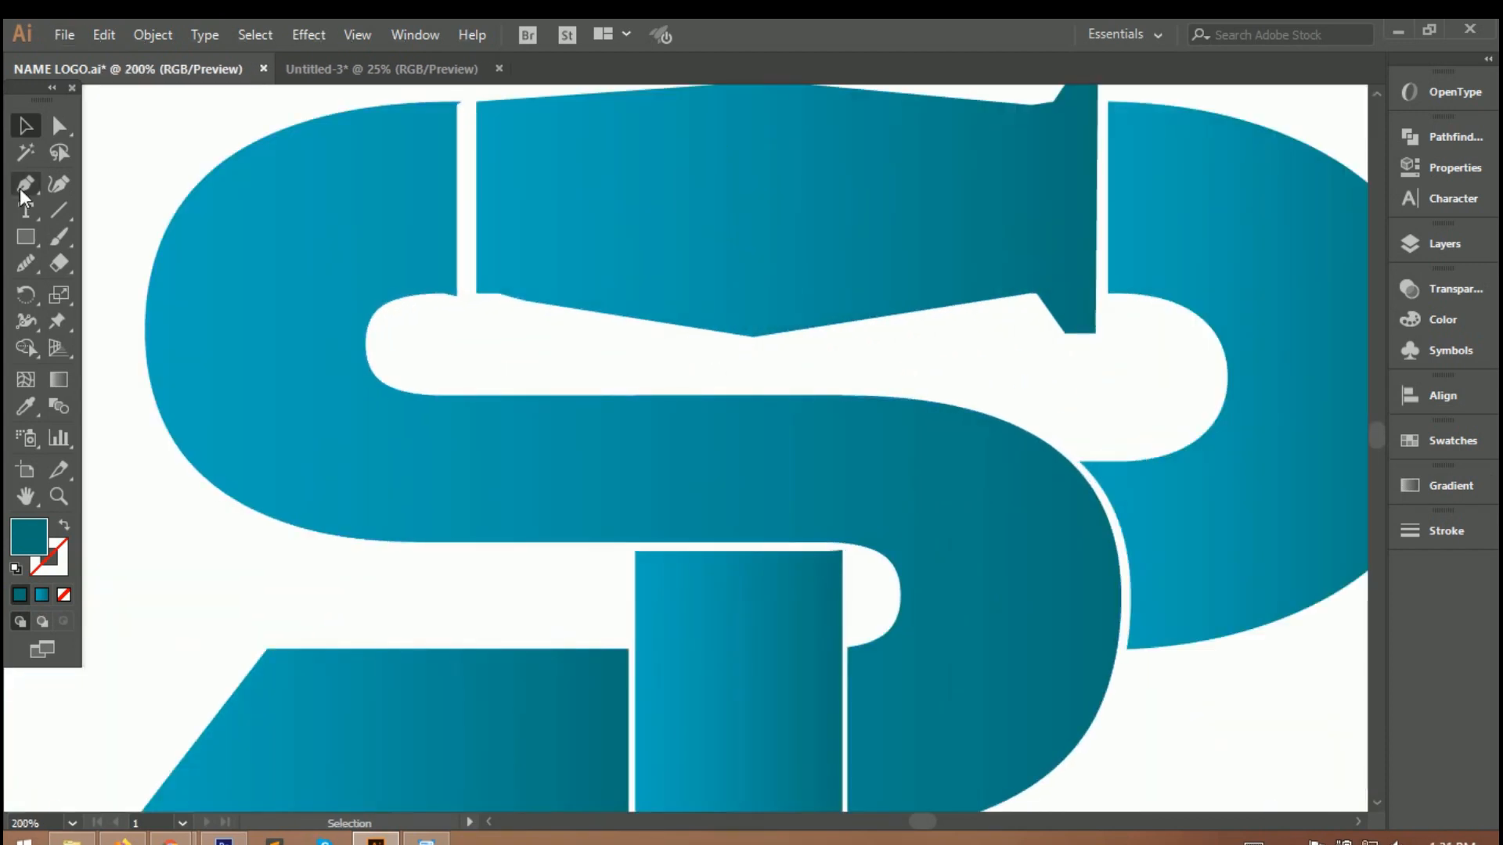
click(635, 324)
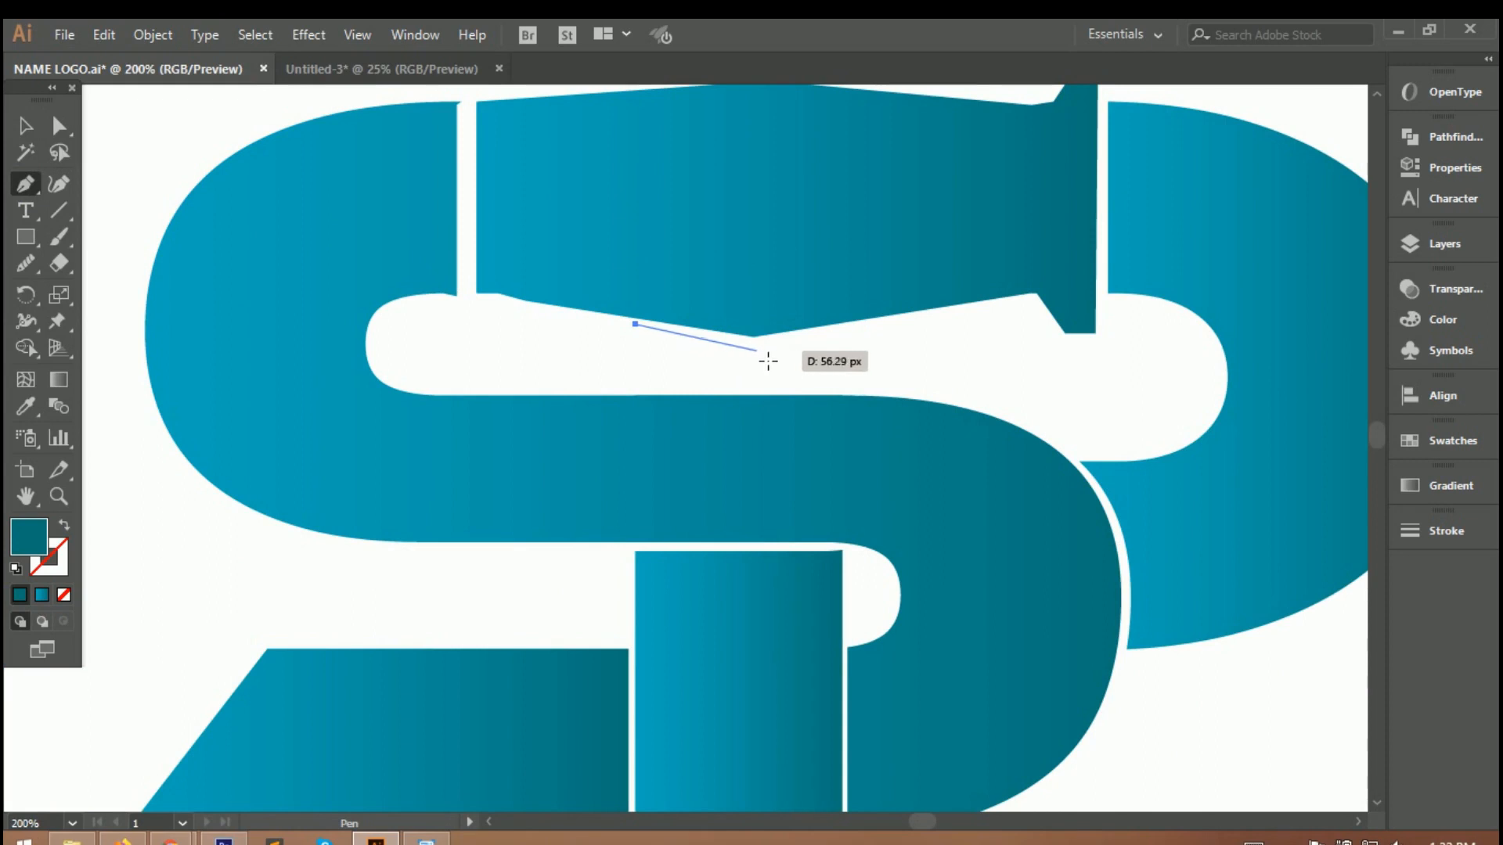
click(750, 345)
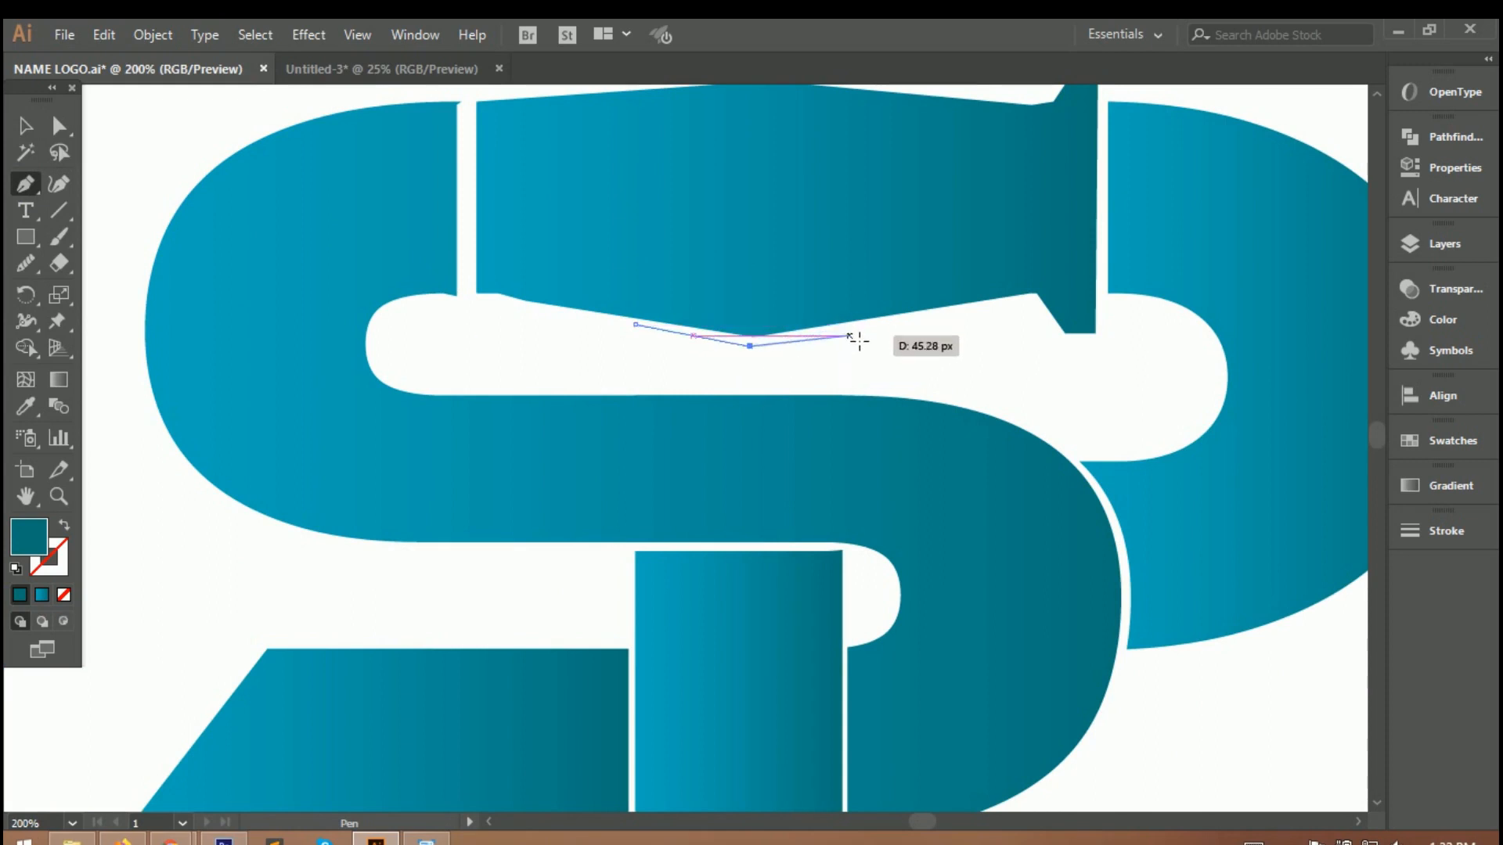
click(842, 328)
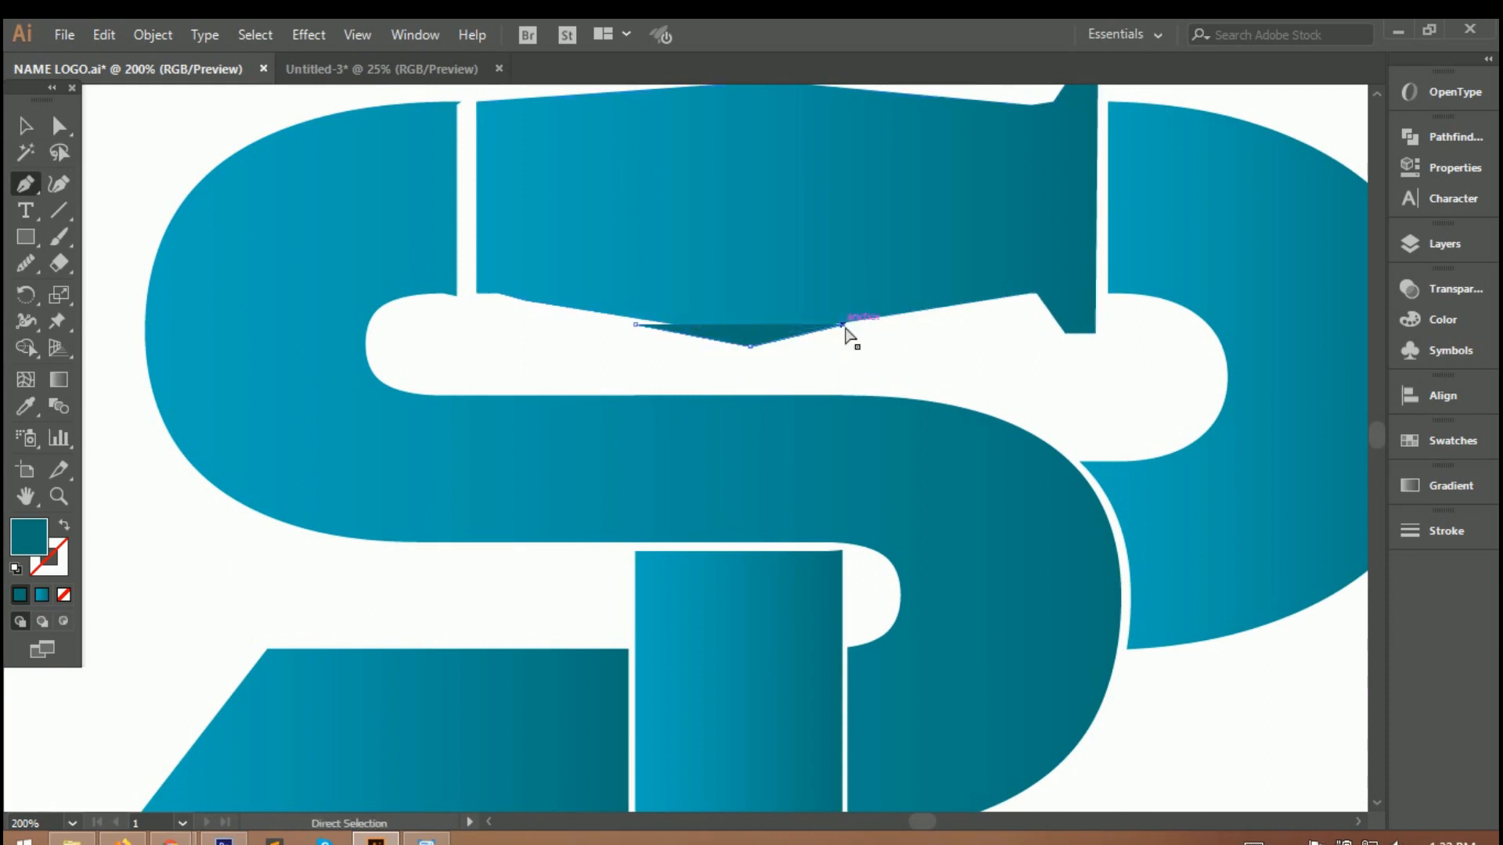
click(842, 390)
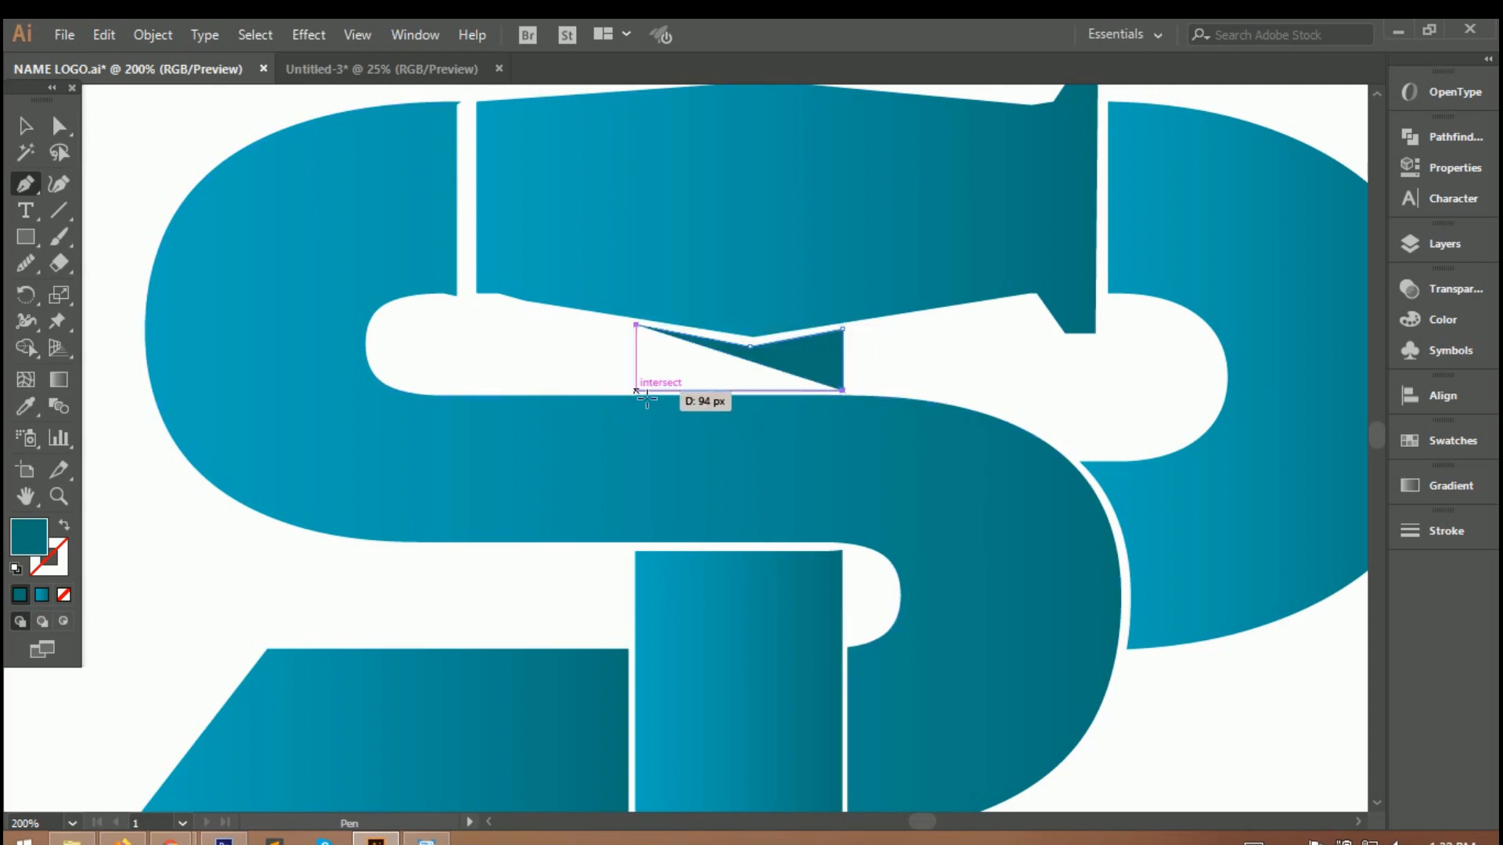
click(635, 390)
click(635, 323)
Step: Apply the teal gradient of the S to the new hammer handle piece with the Eyedropper
key(i)
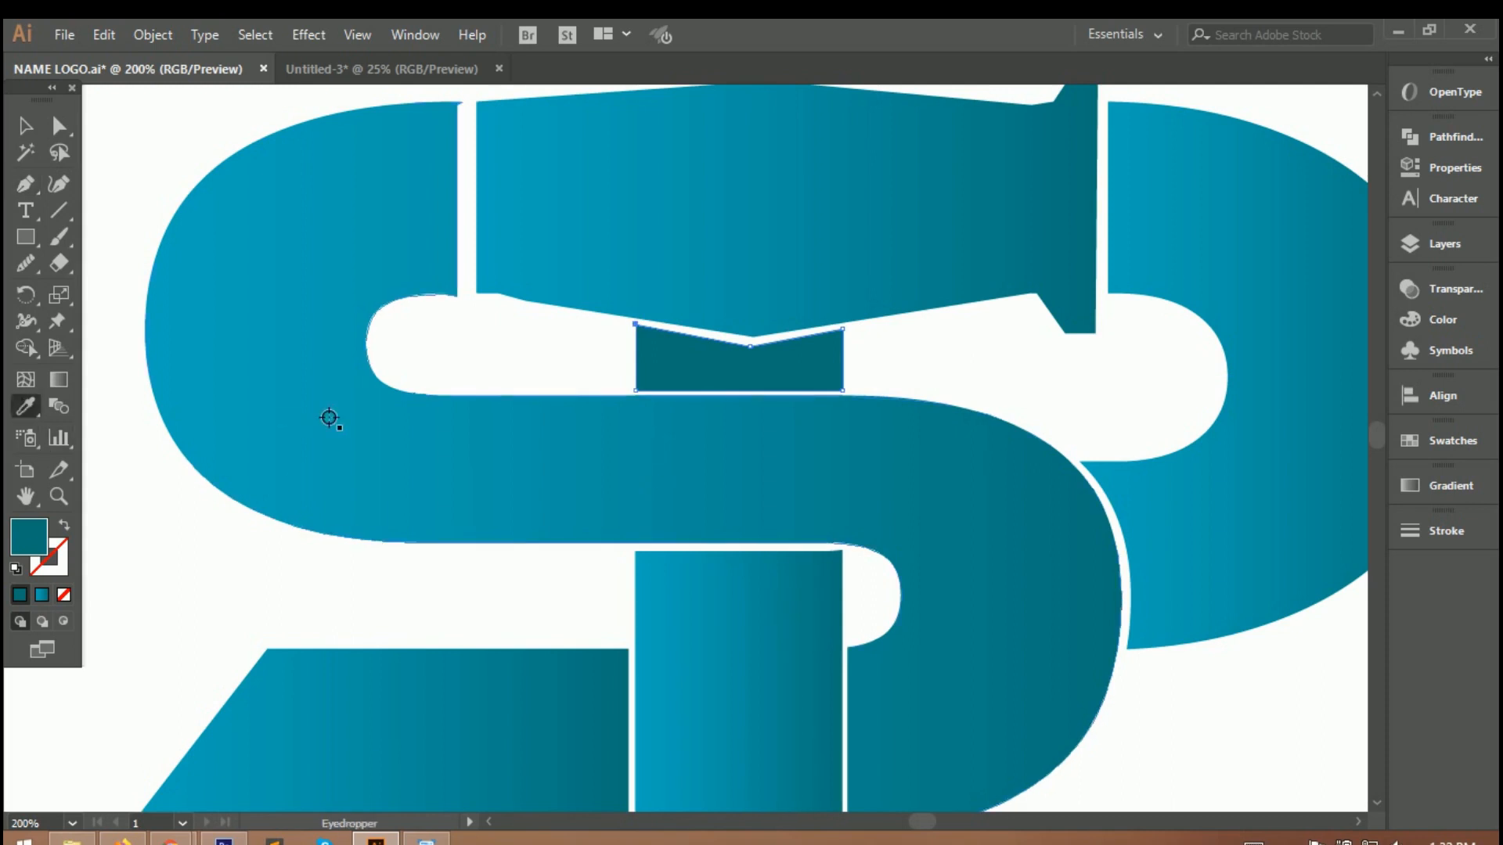
click(329, 419)
key(v)
click(145, 542)
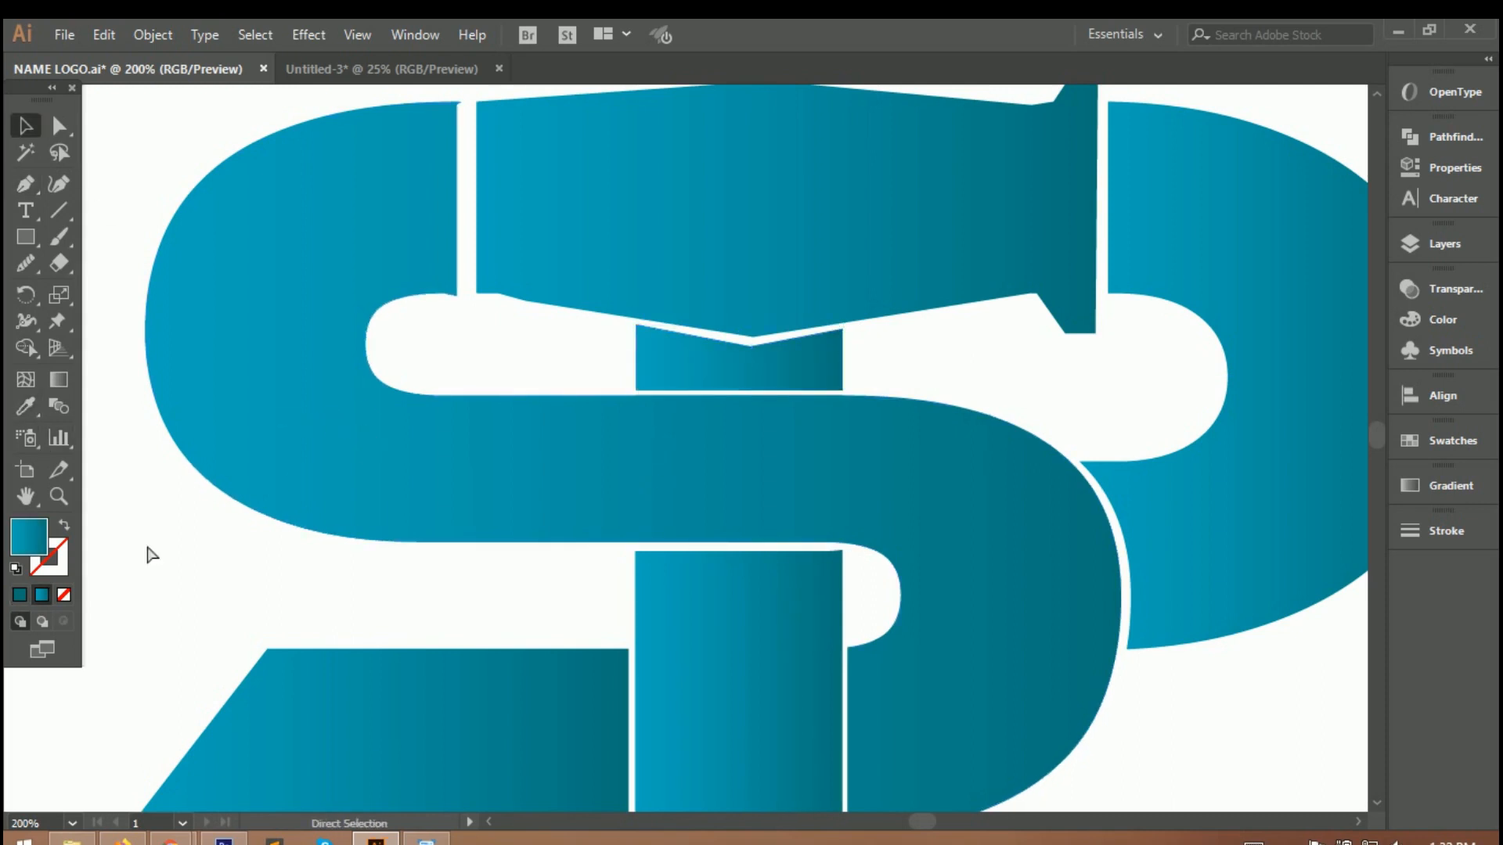
key(ctrl+0)
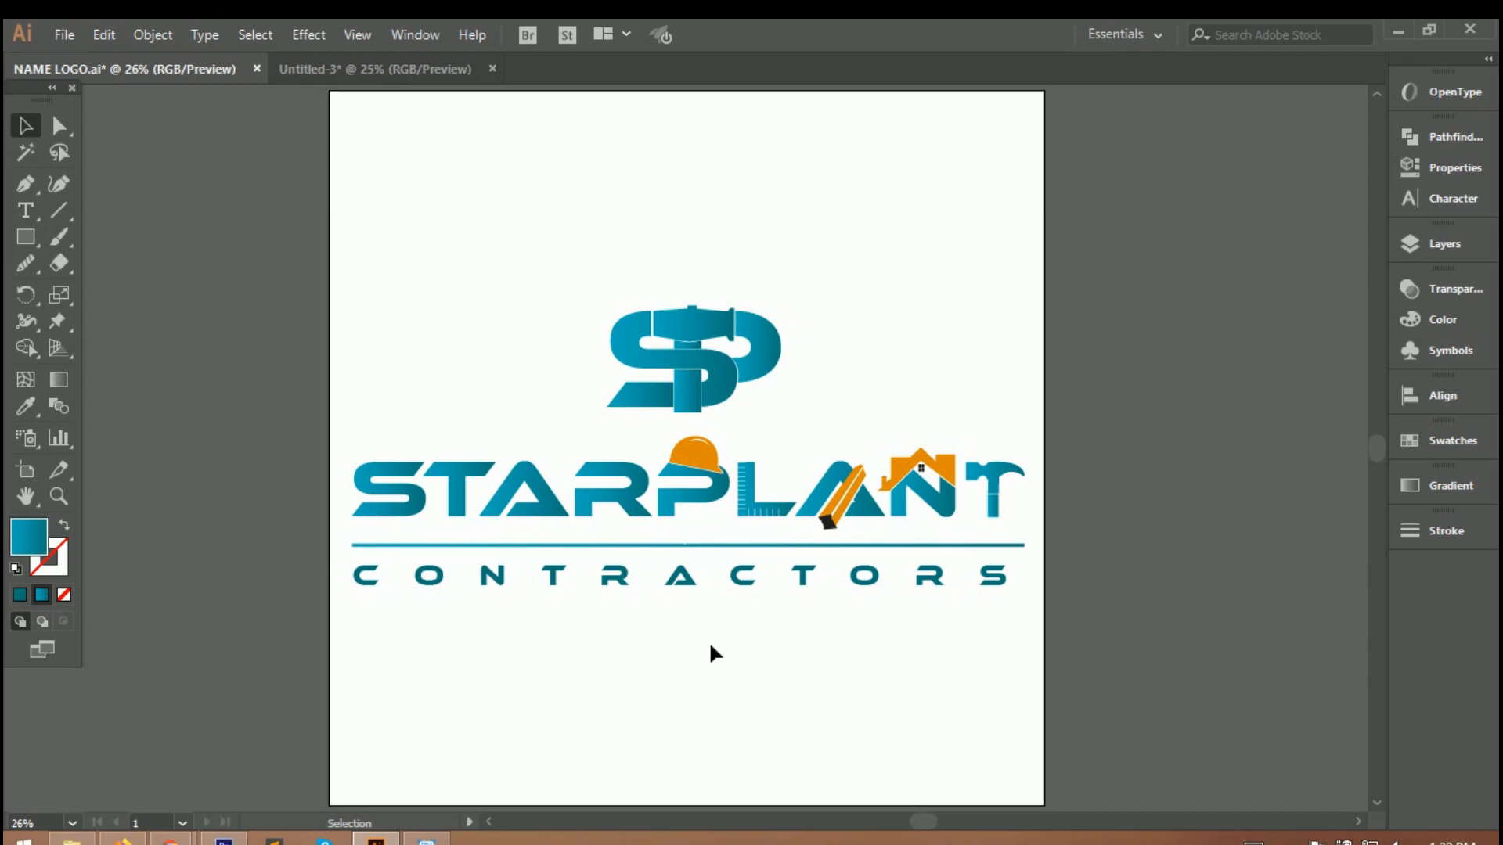
Step: Check the enlarged logo's details and save the document
scroll(913, 514, up, 5)
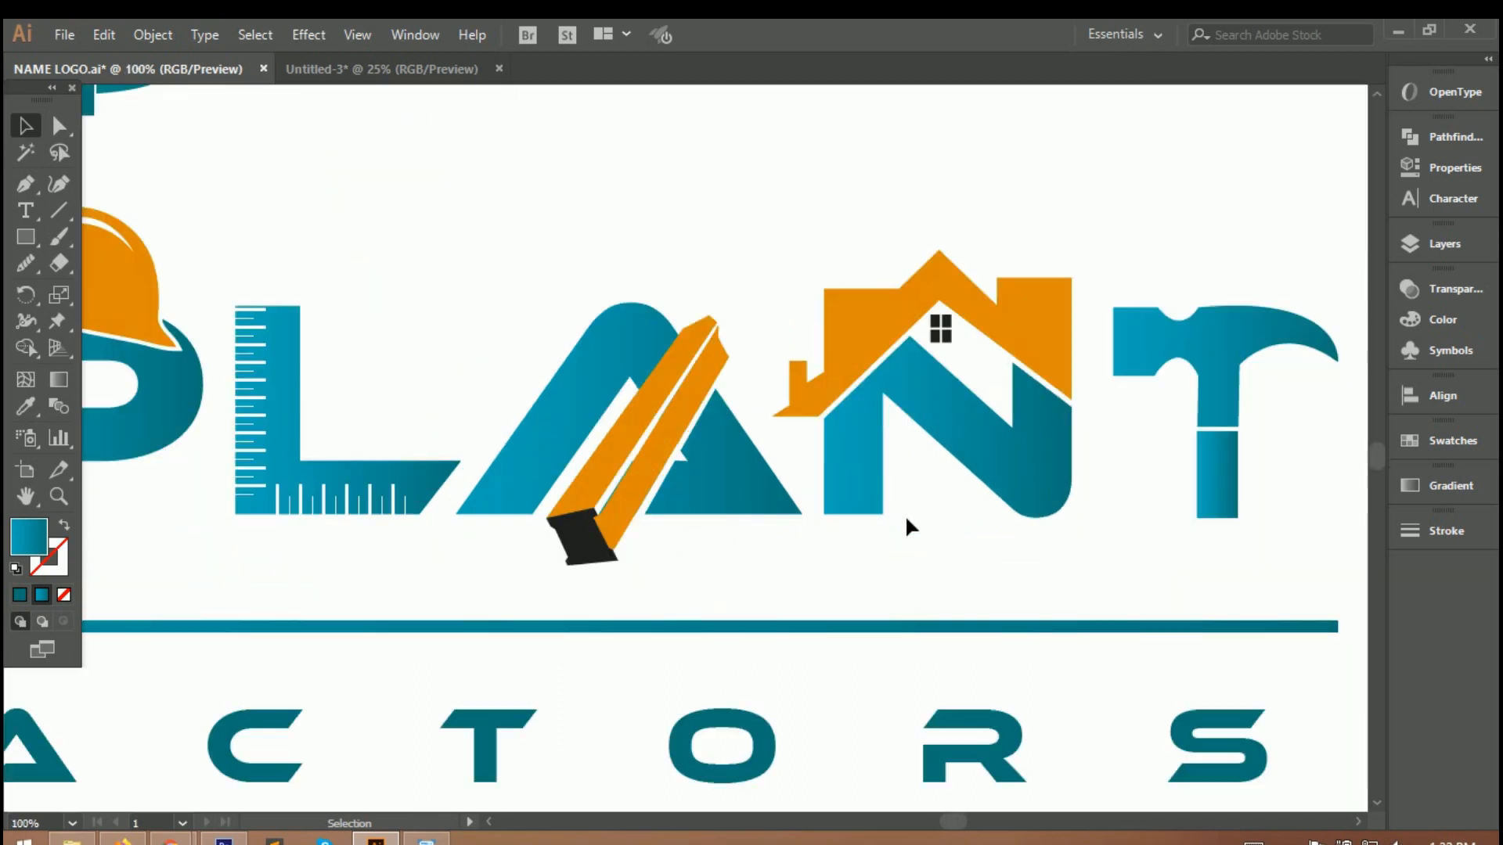
key(ctrl+0)
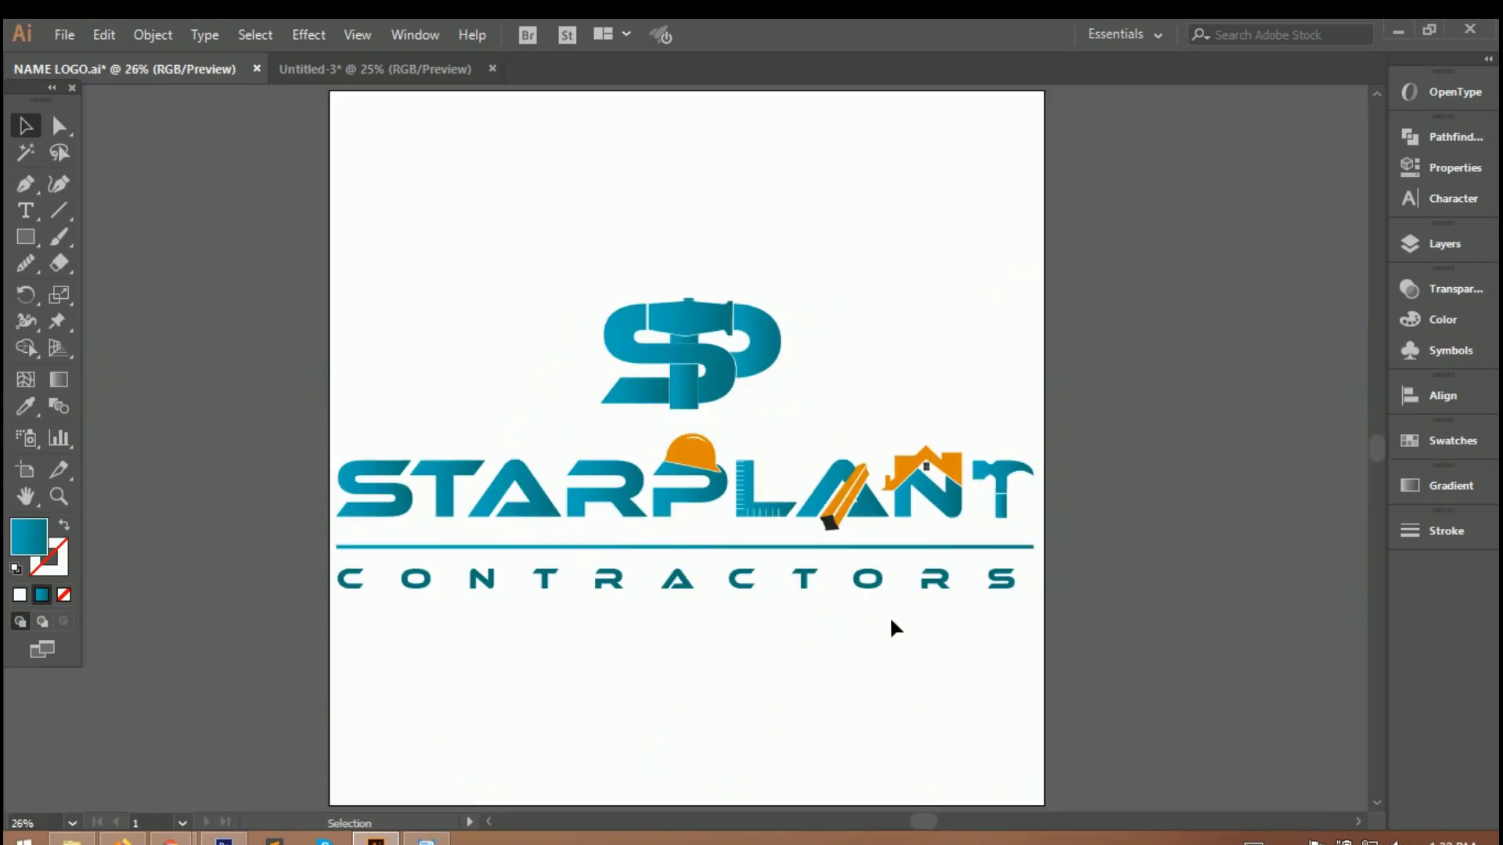
key(ctrl+s)
scroll(1004, 552, up, 3)
scroll(1005, 553, up, 1)
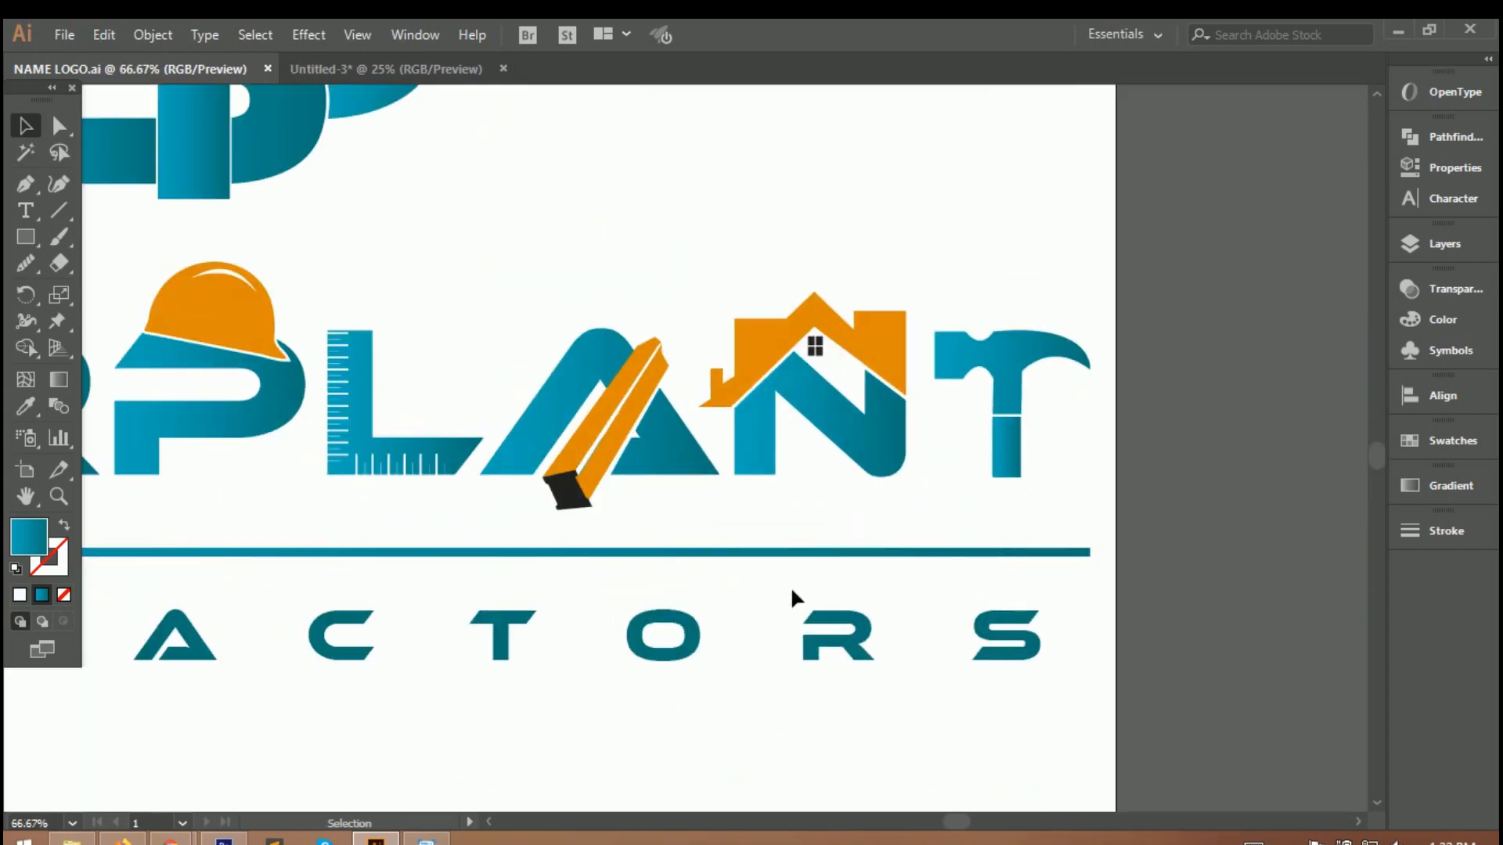
scroll(790, 585, down, 3)
key(ctrl+0)
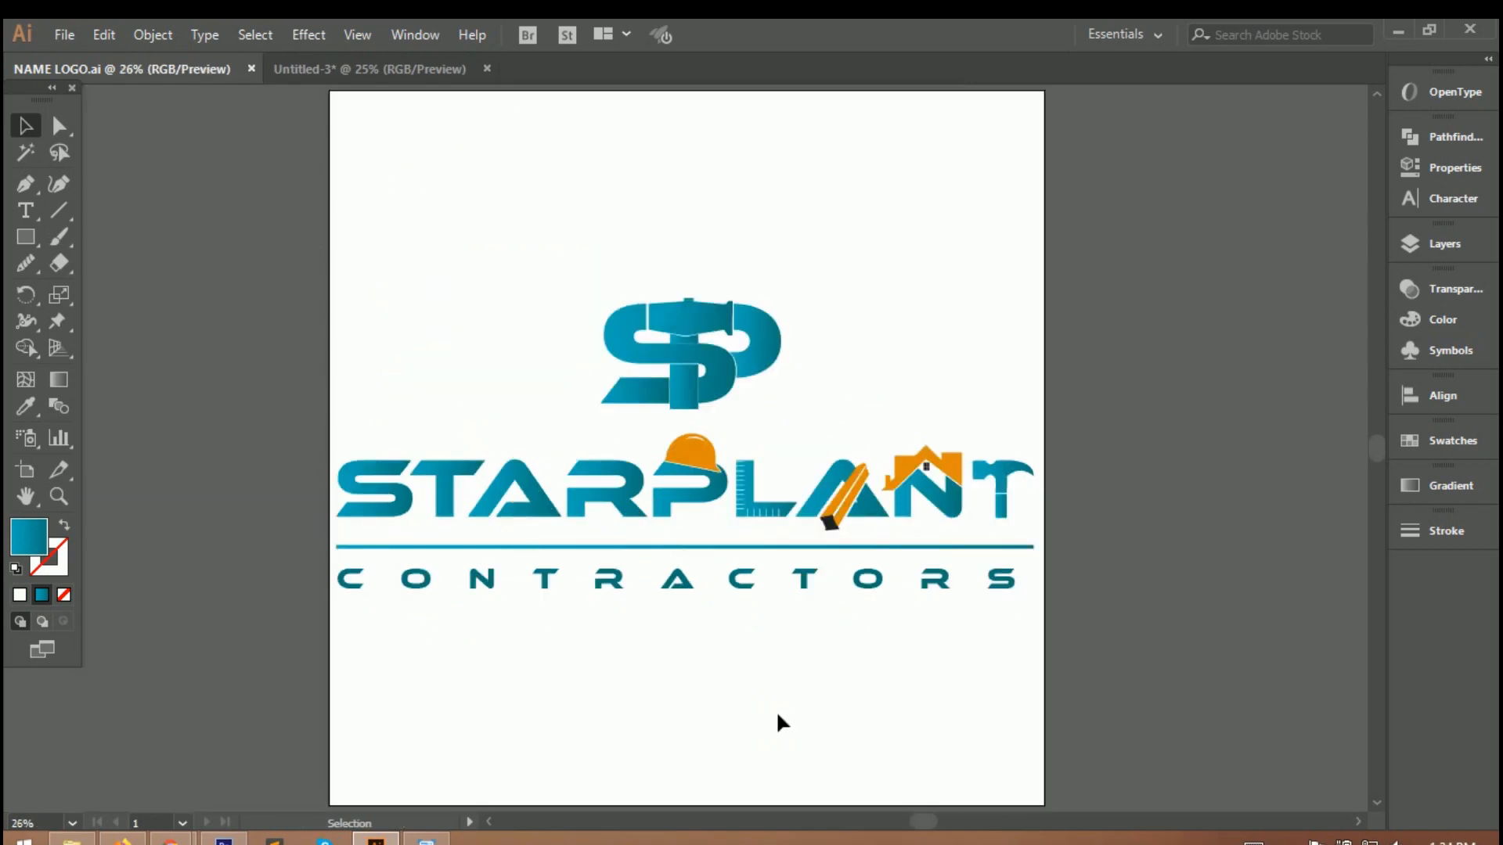
Step: Undo the last edit to the logo and check the hammer head in the SP monogram up close
key(ctrl+z)
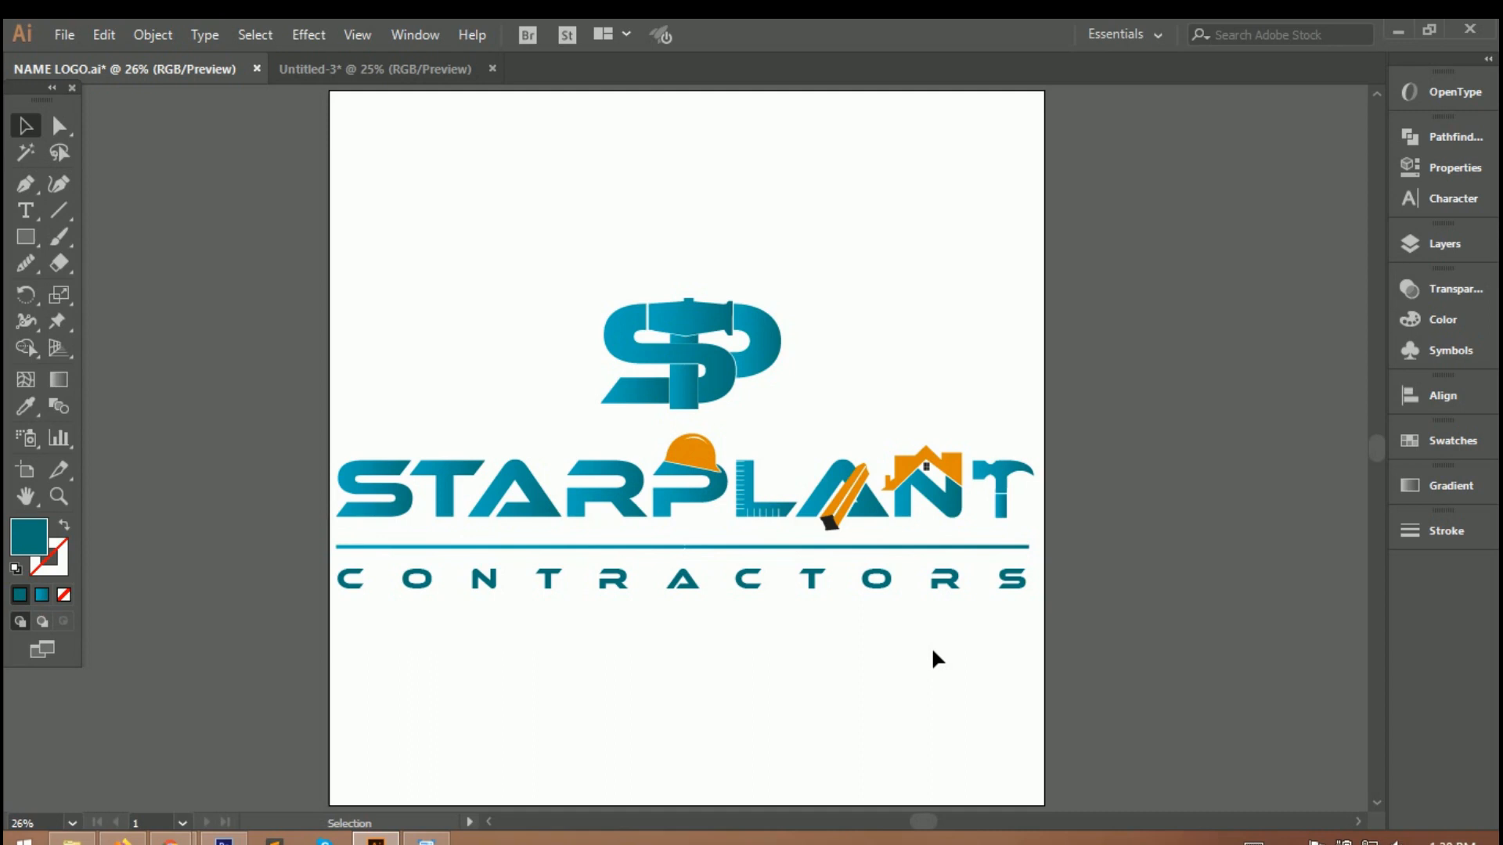
scroll(907, 644, up, 1)
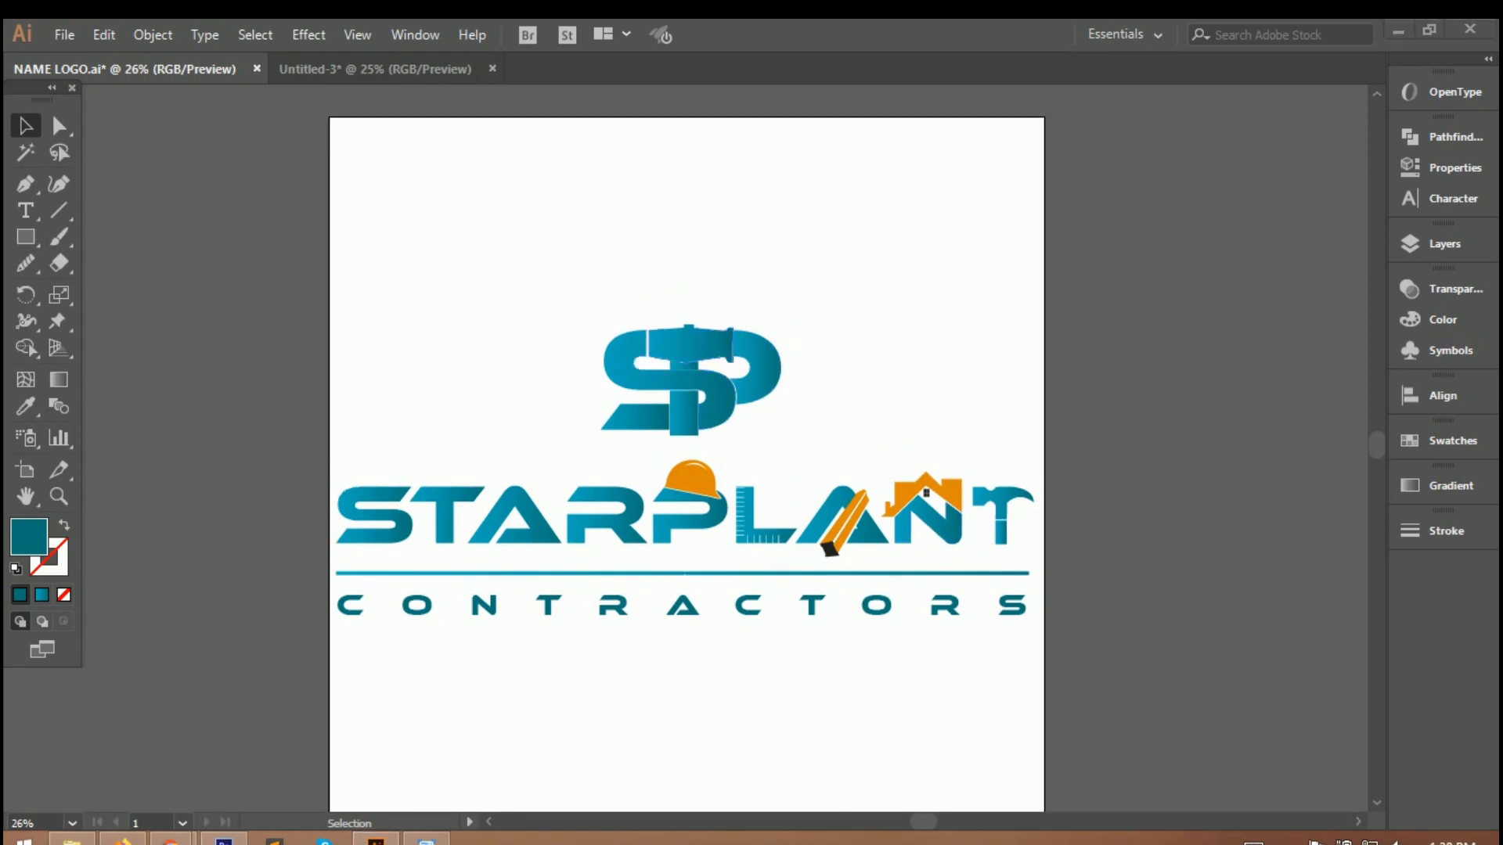
scroll(751, 358, up, 5)
scroll(174, 364, up, 3)
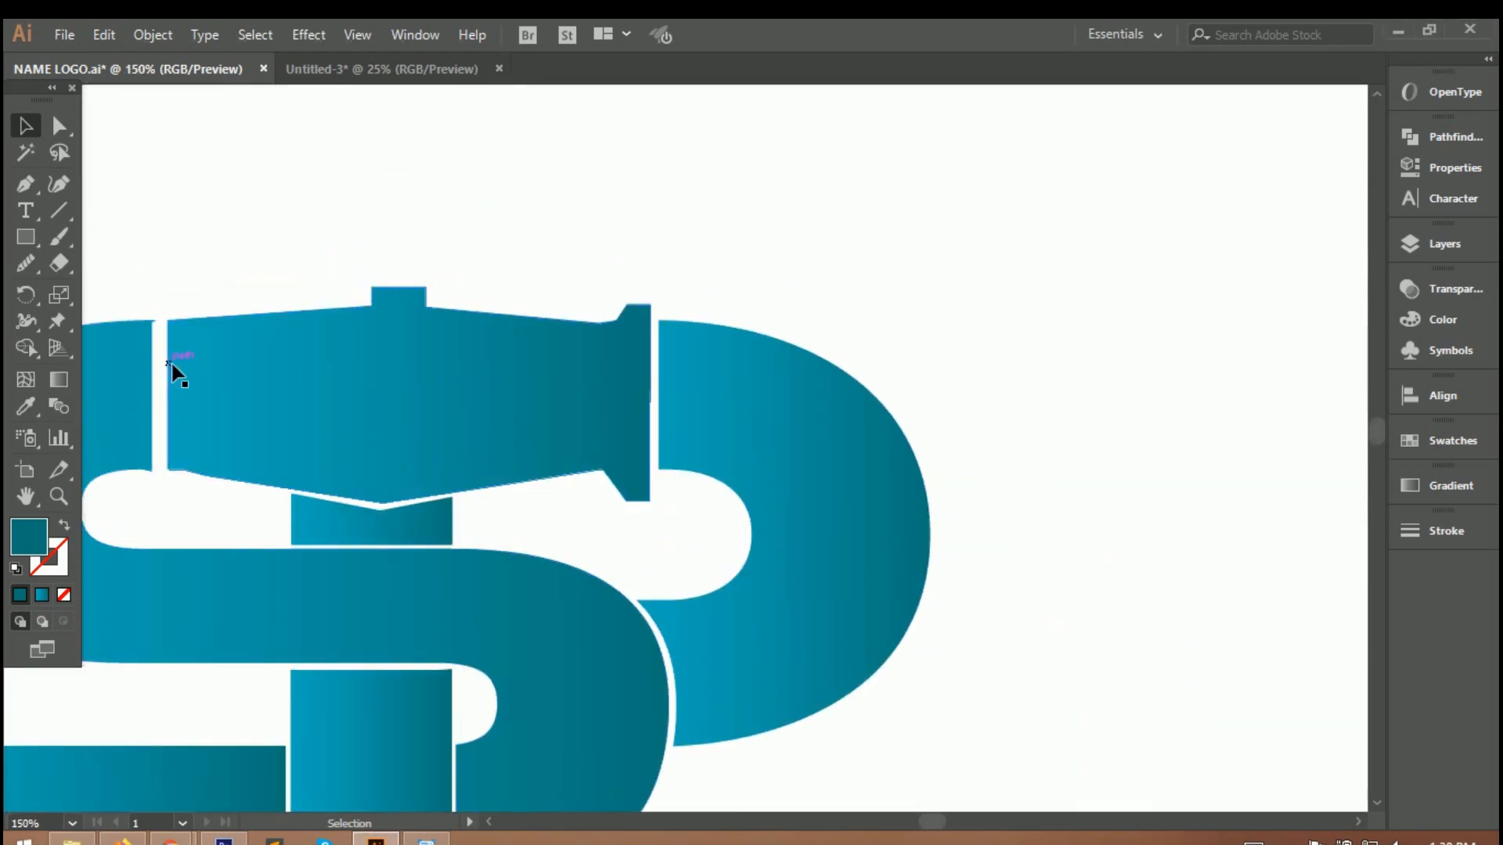
key(ctrl+0)
Step: Change the fill of the helmet on the letter P to a brighter yellow-orange
key(a)
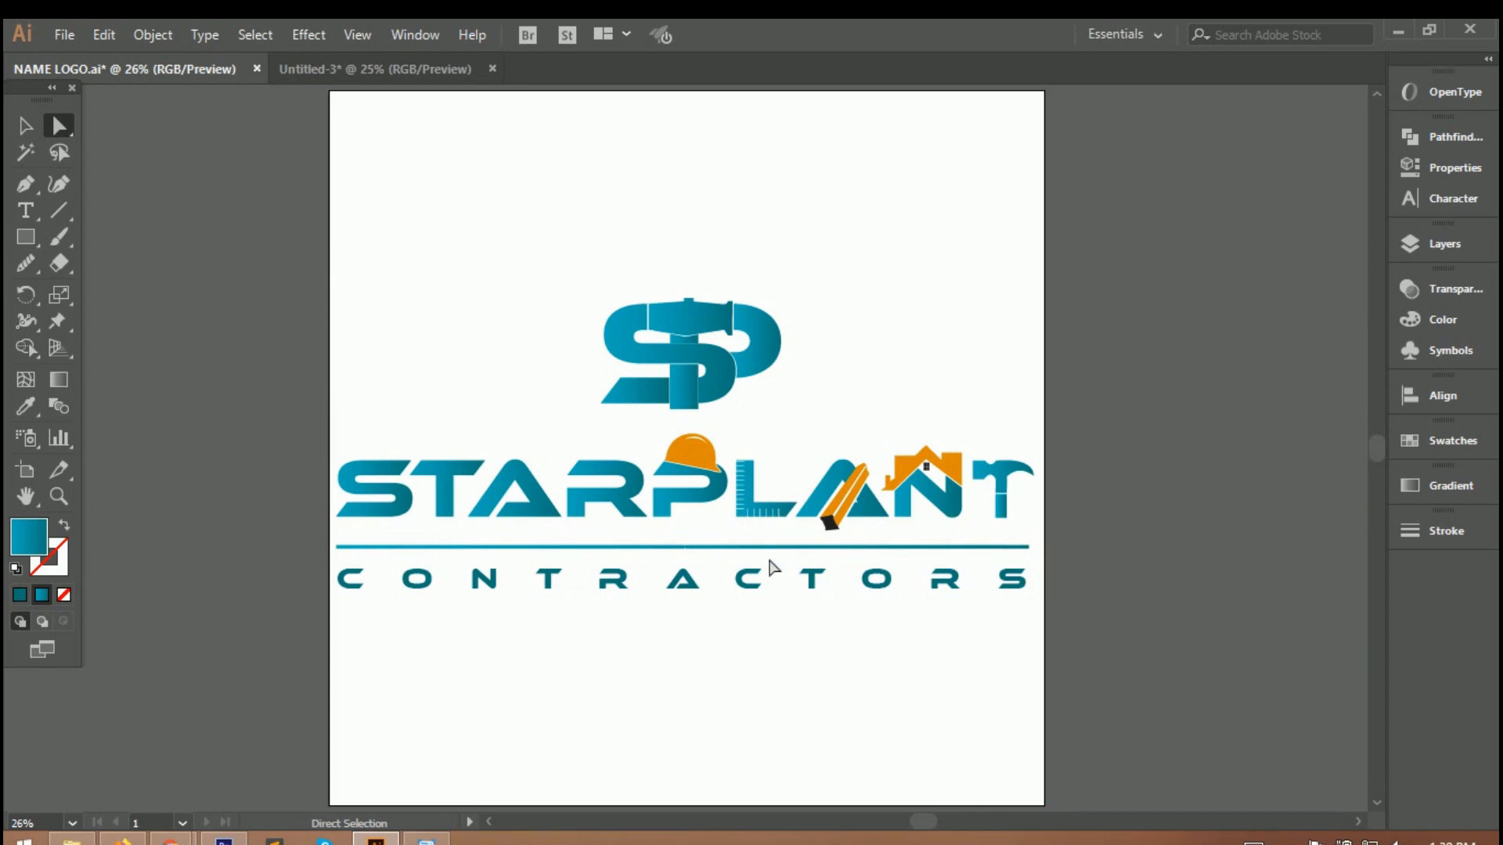
scroll(683, 469, up, 2)
click(698, 461)
double_click(33, 546)
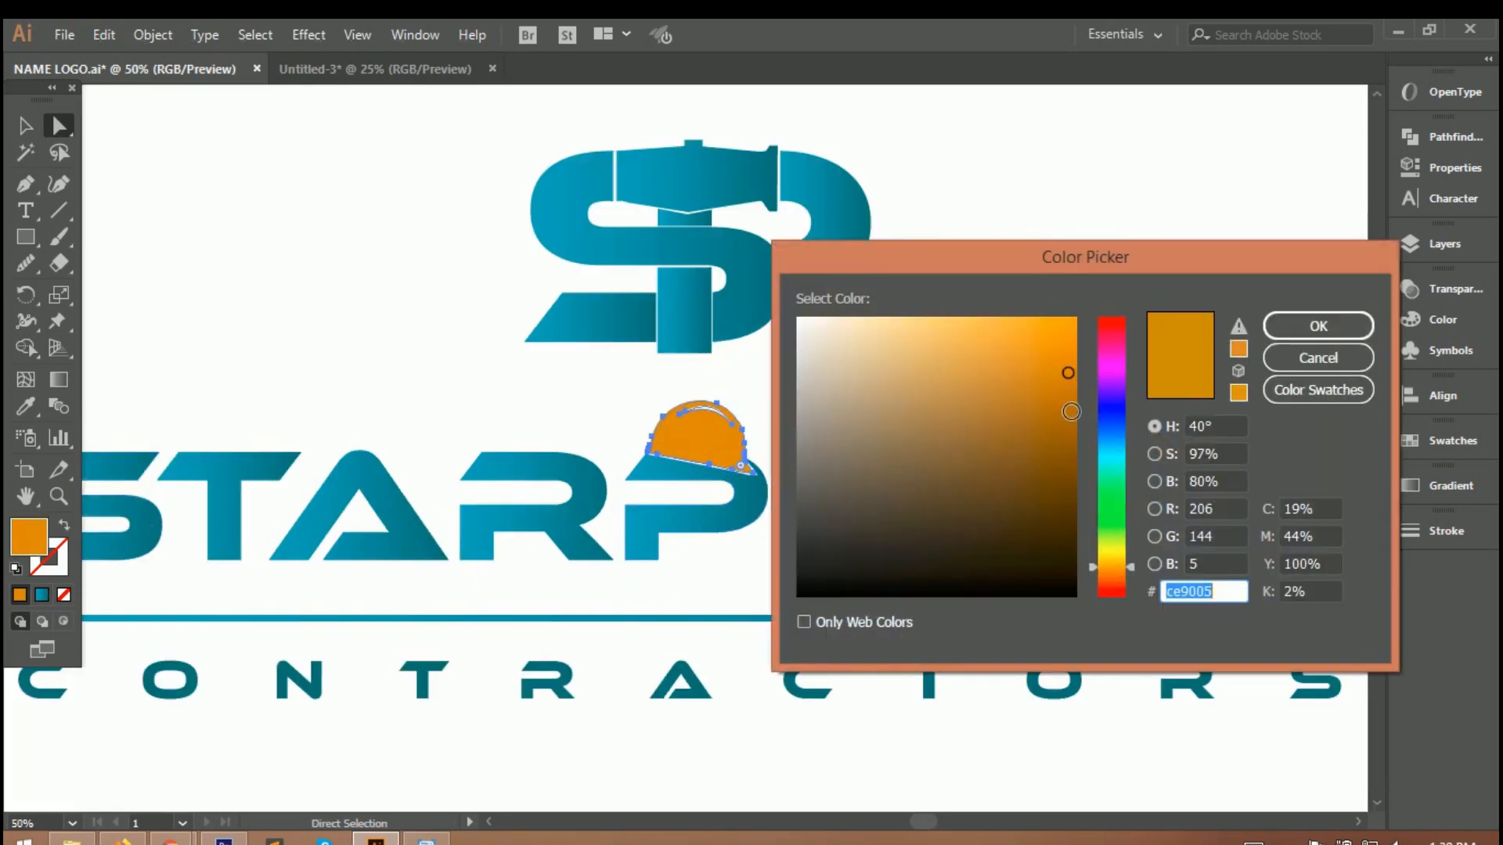
drag(1117, 558, 1111, 556)
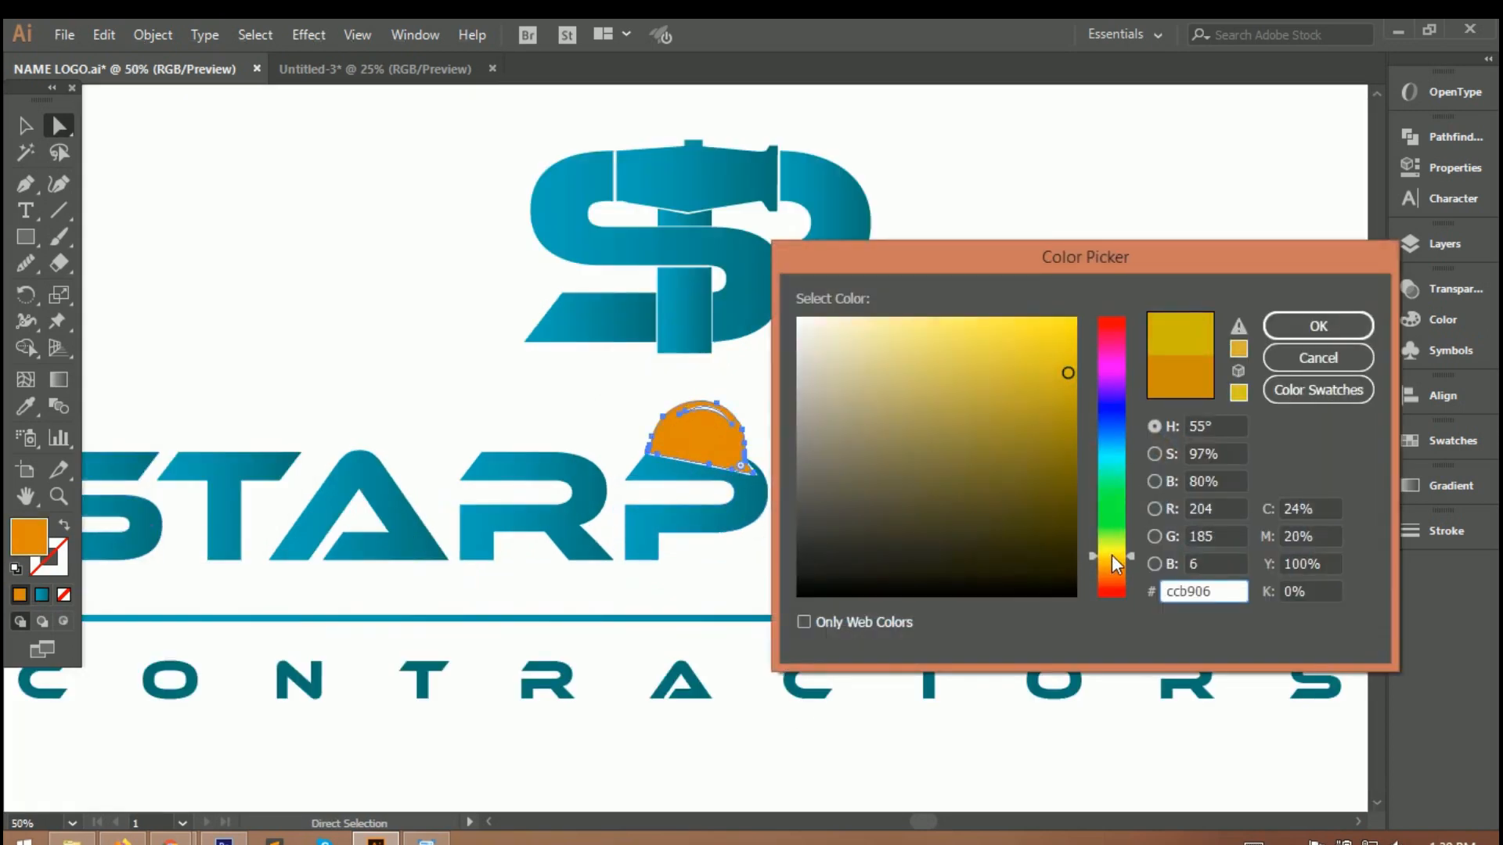
drag(1070, 384, 1079, 365)
click(1109, 561)
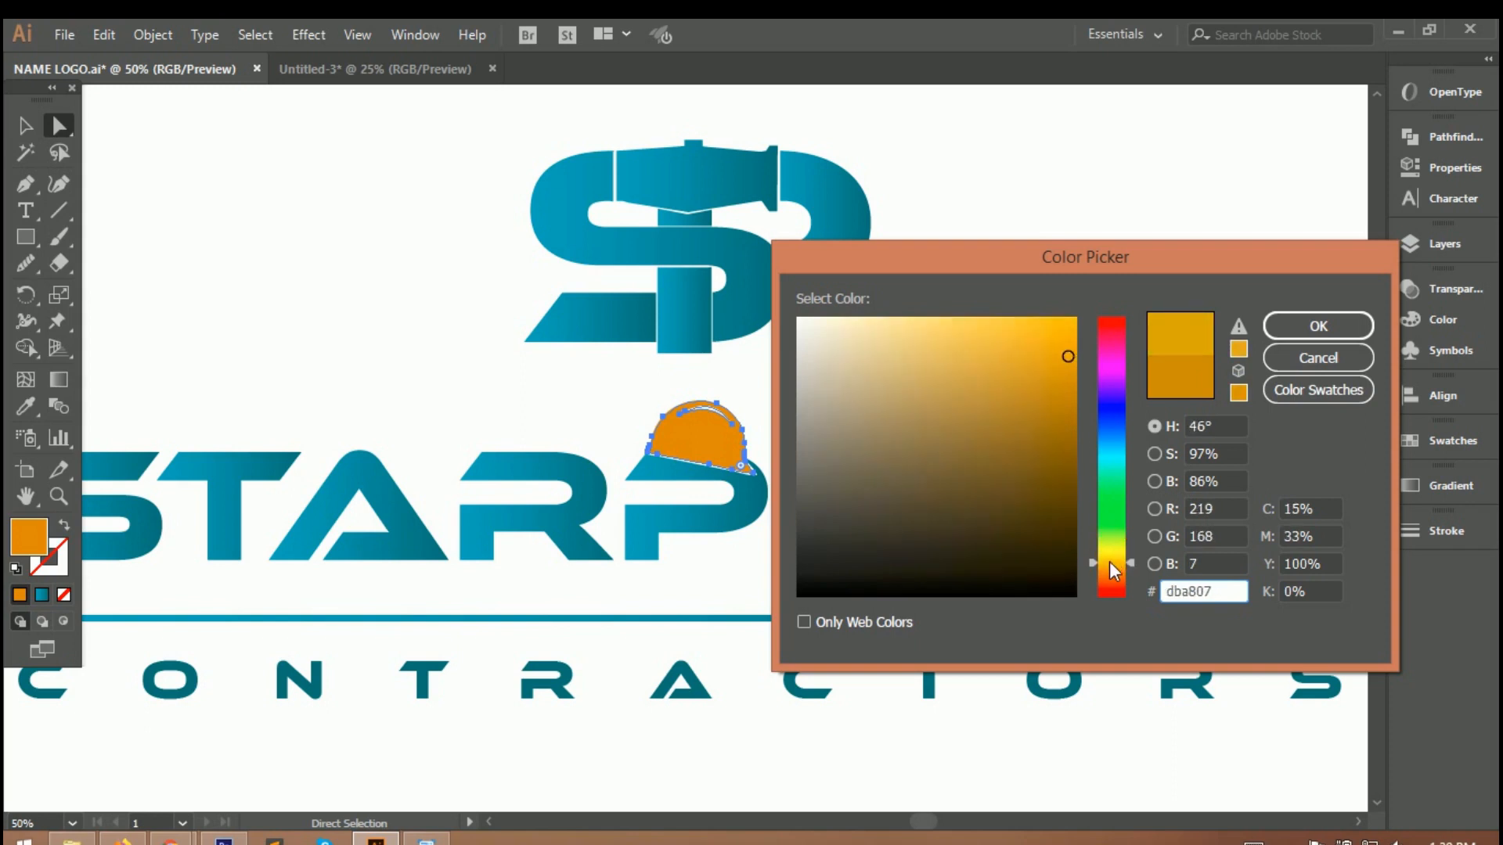
click(1054, 337)
click(1063, 331)
click(1066, 335)
click(1316, 326)
click(1058, 385)
key(ctrl+0)
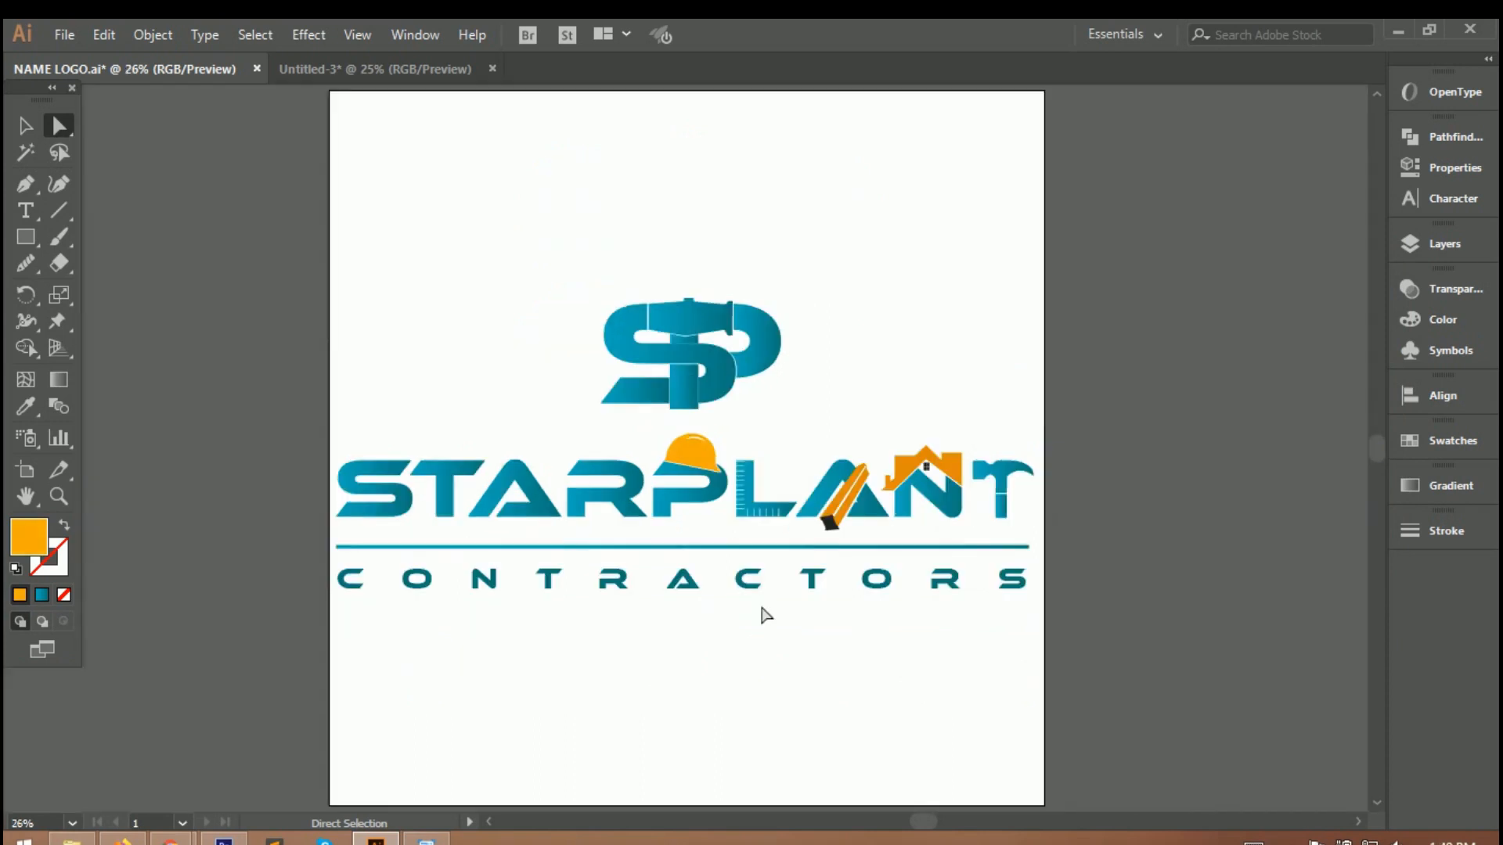
Step: Recolour both orange beam faces and the house roof with the helmet's yellow-orange, using the Eyedropper
scroll(867, 520, up, 3)
click(812, 503)
shift+click(782, 472)
shift+click(962, 379)
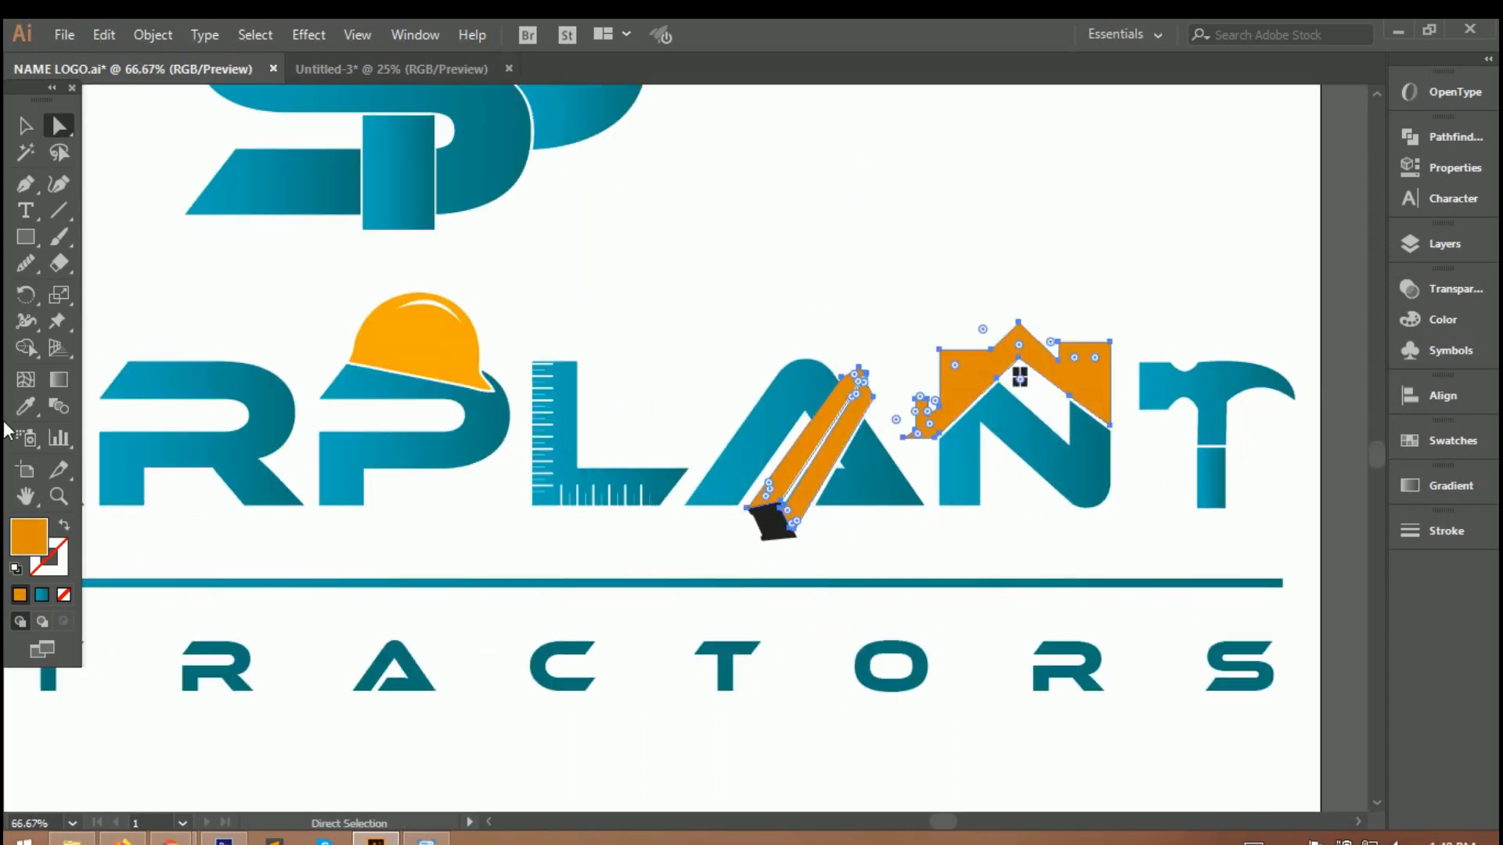
click(25, 406)
click(361, 357)
click(25, 125)
click(576, 280)
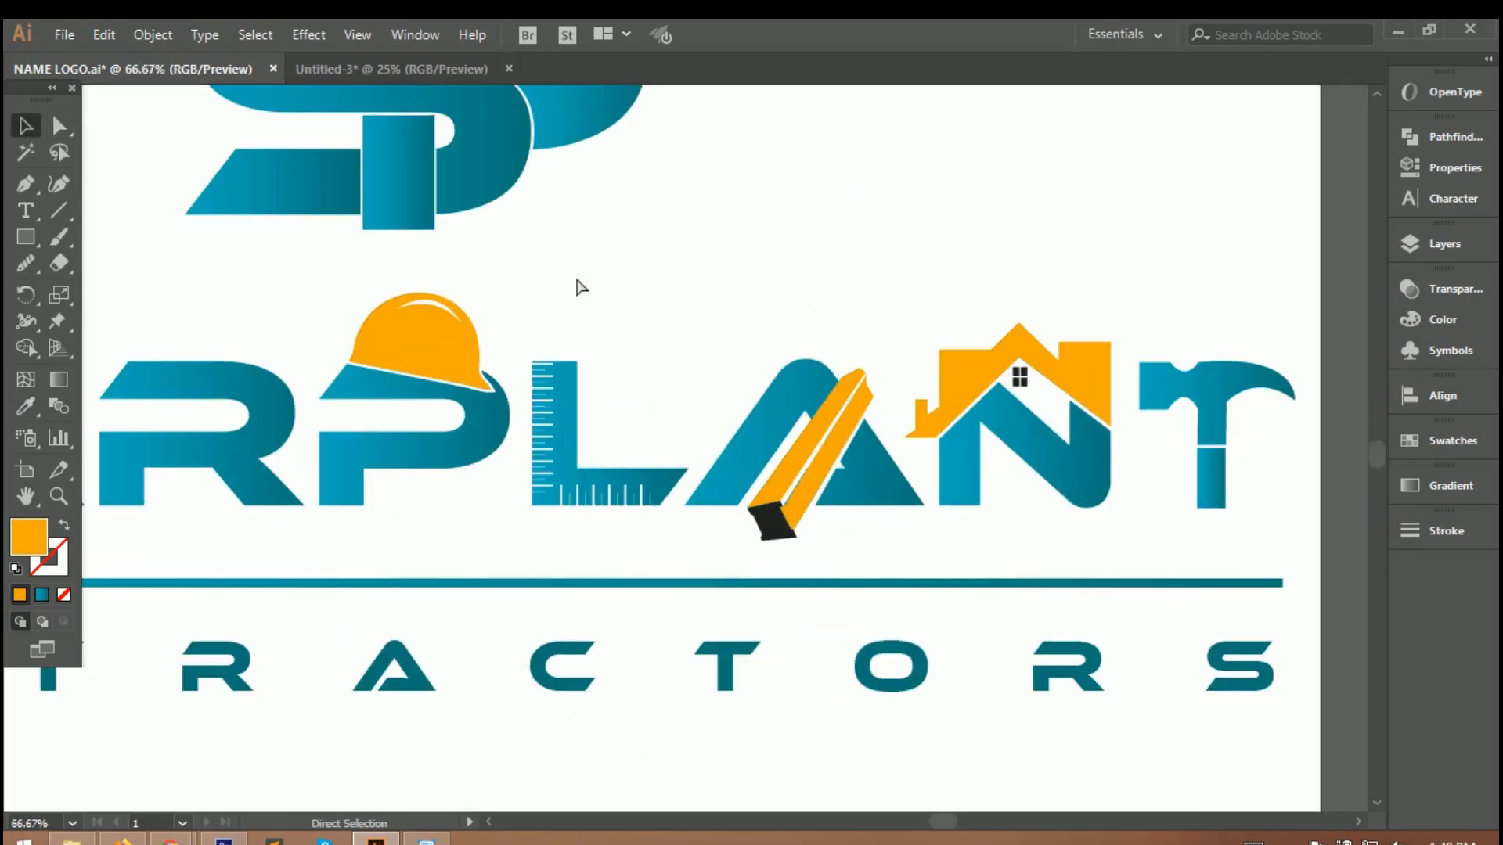
key(ctrl+0)
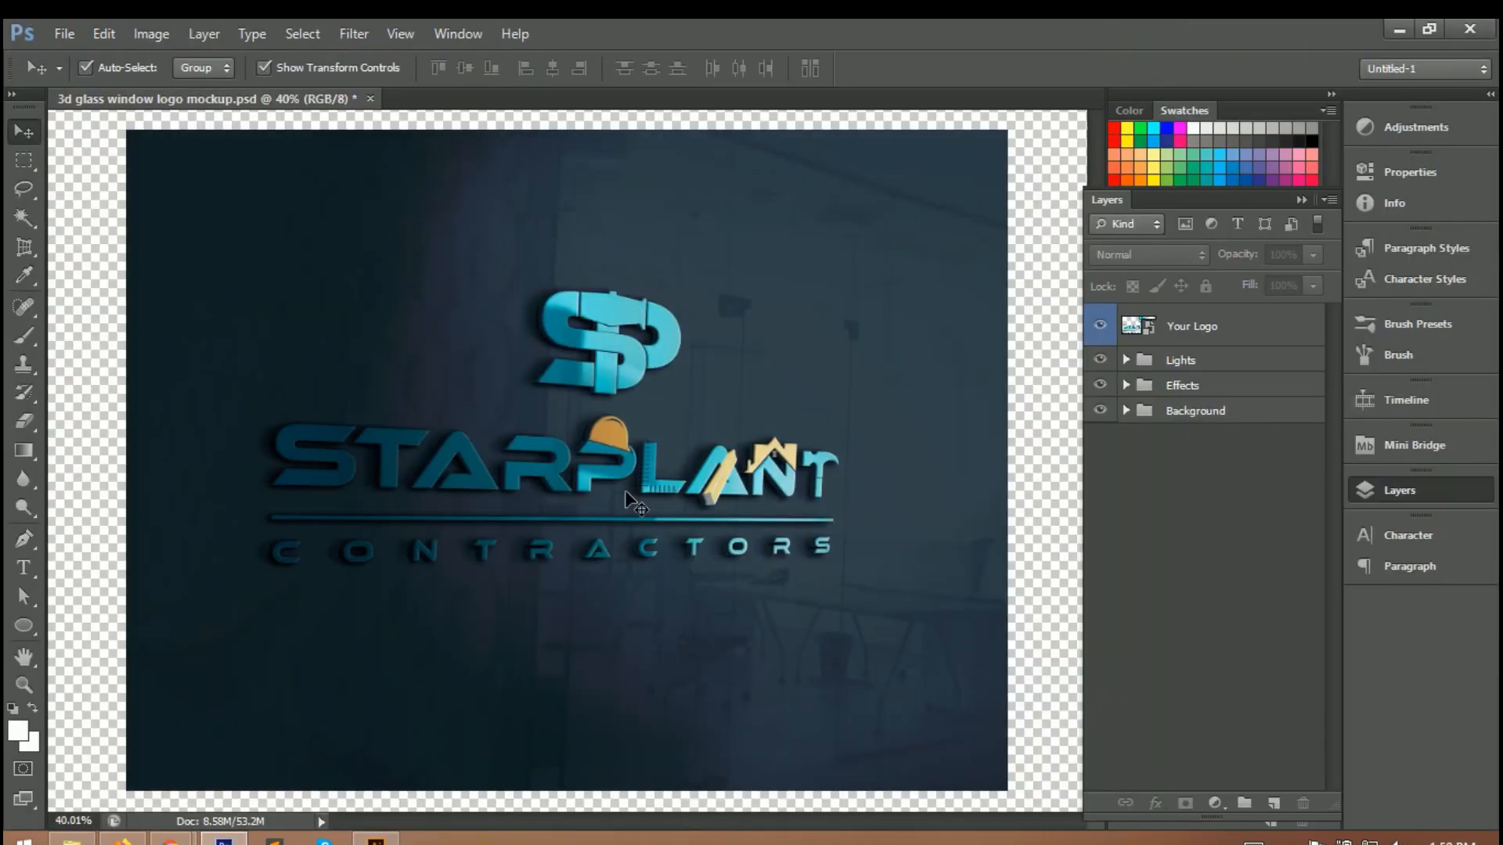
Step: Examine the finished logo on the 3D glass window mockup in Photoshop
scroll(628, 493, up, 3)
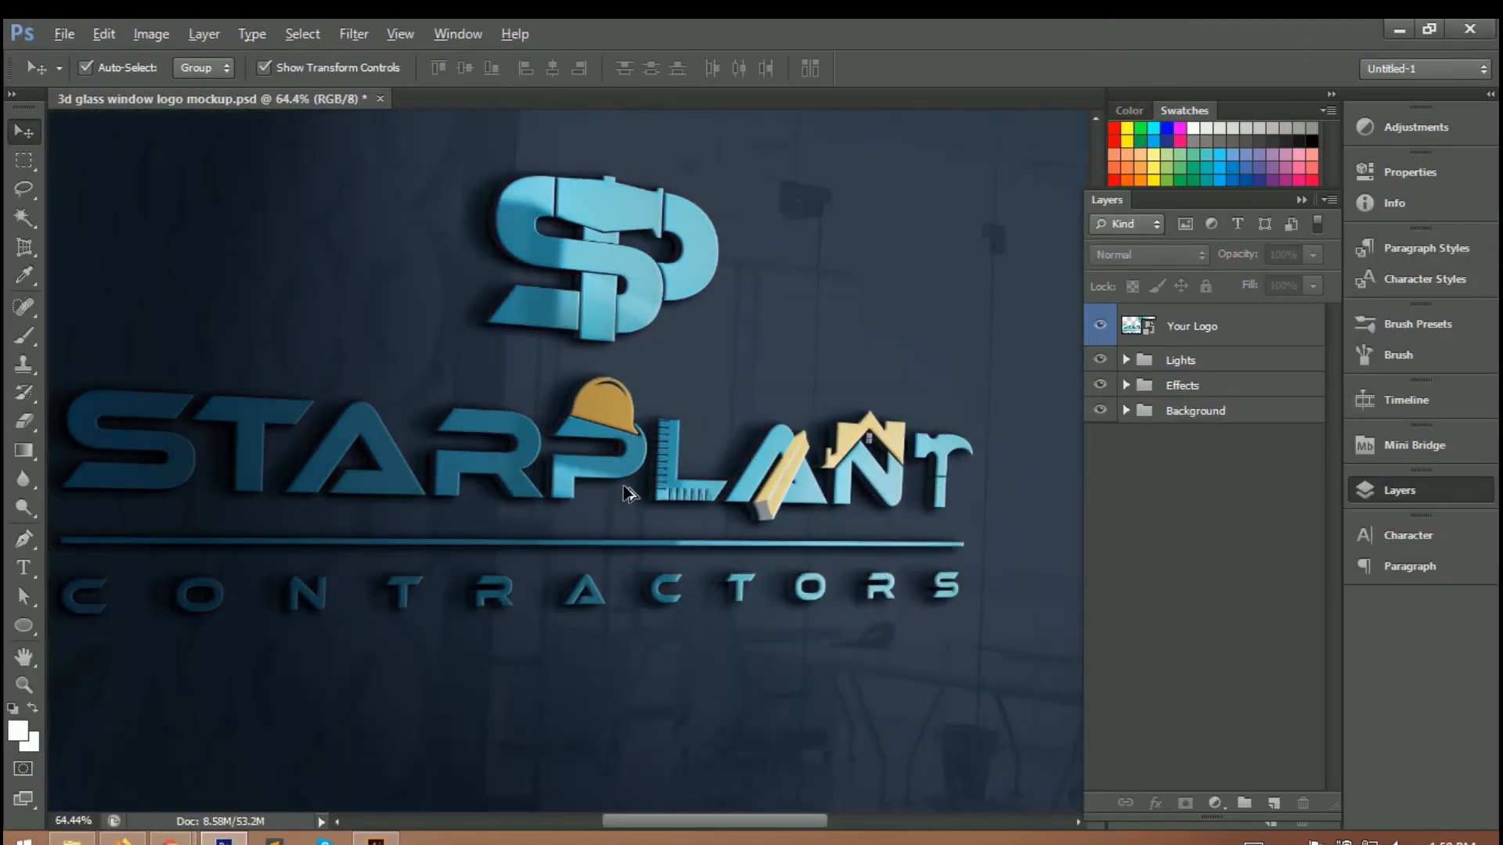
scroll(628, 493, left, 3)
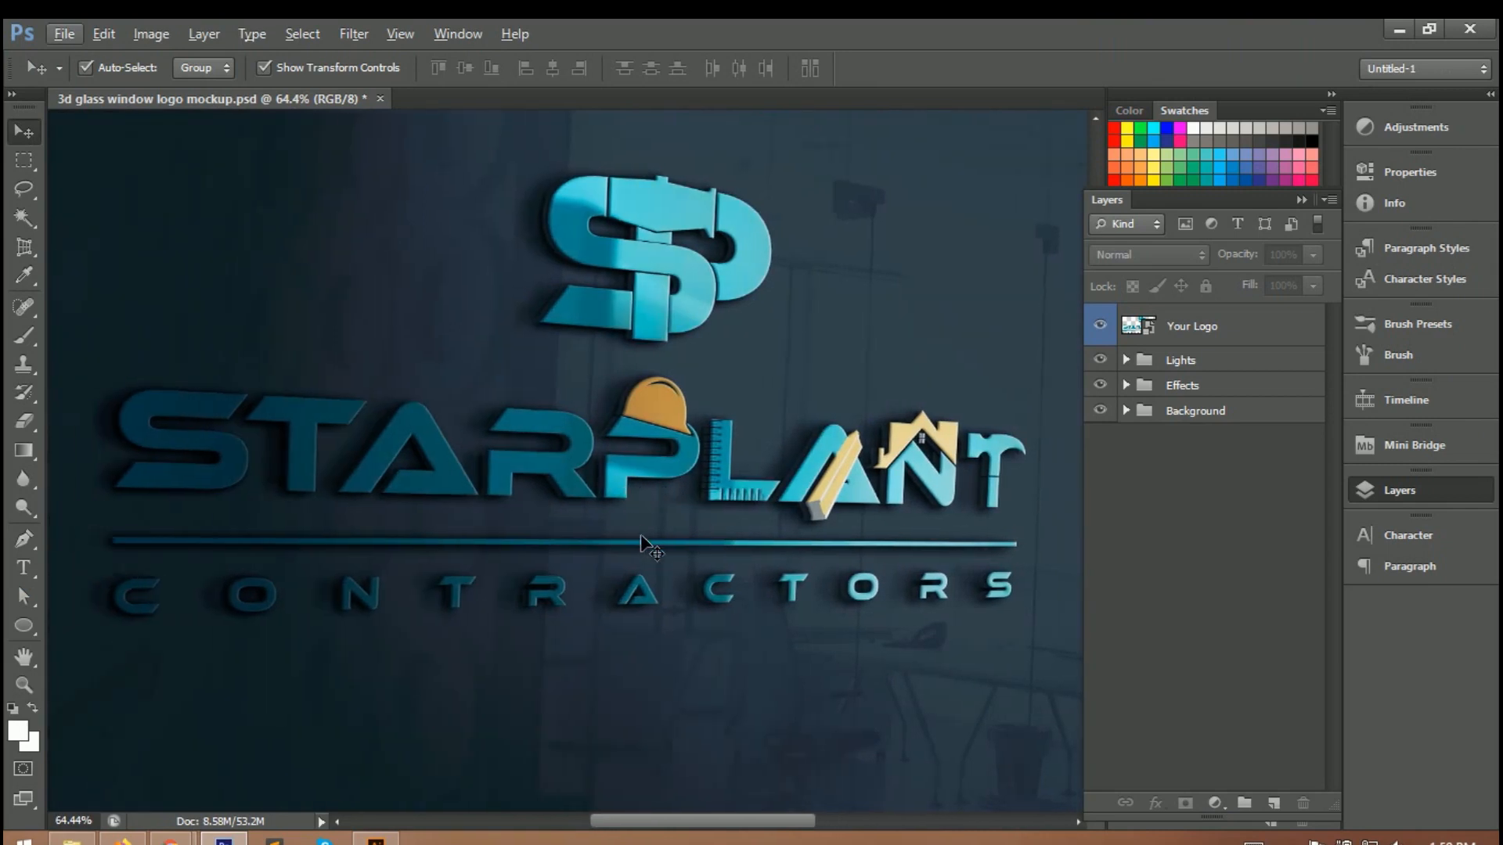
scroll(650, 548, down, 3)
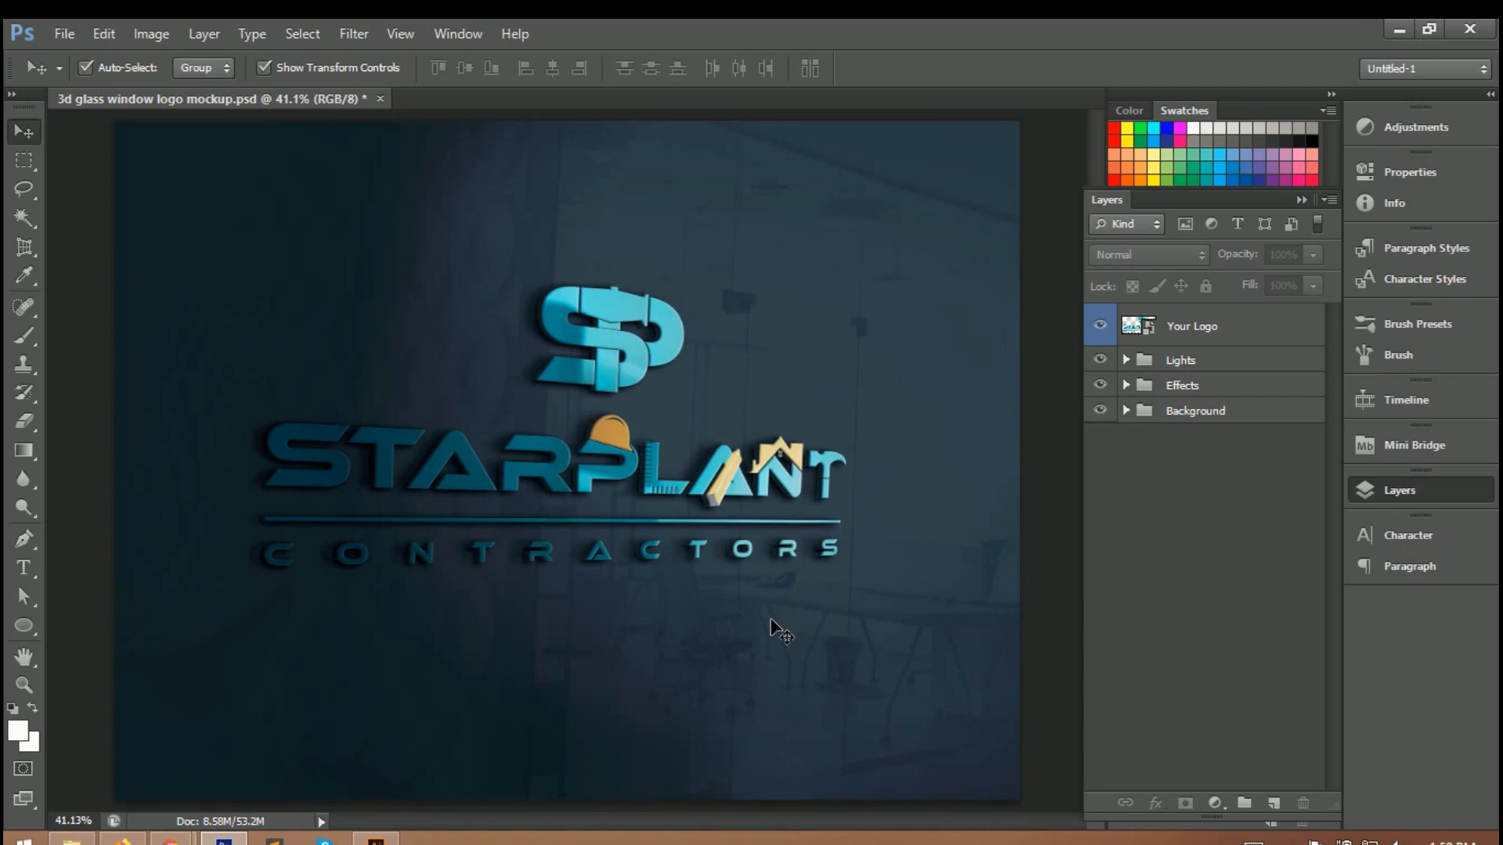